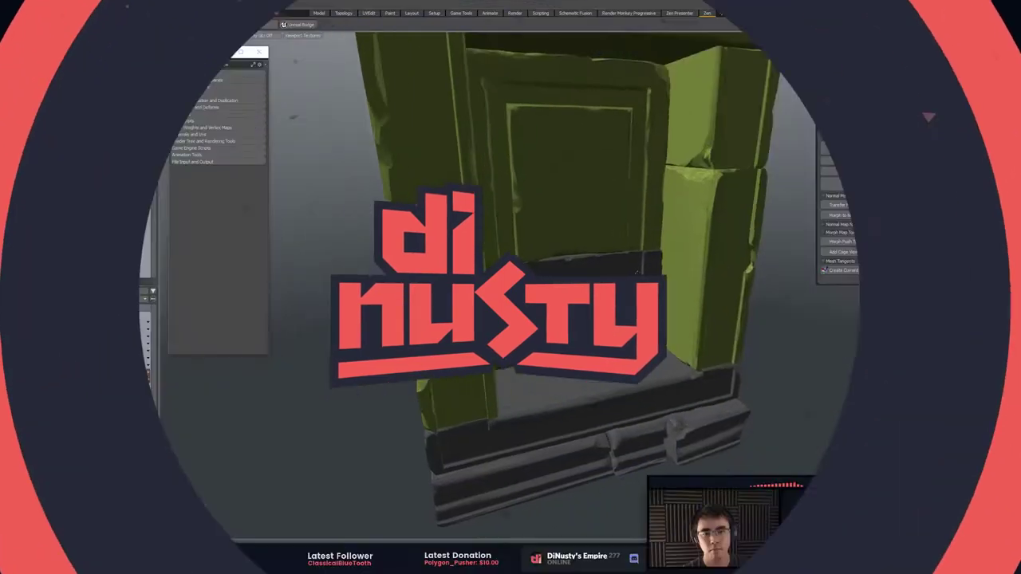
Inspect the merged wall model's shaded surface and wireframe from the front.
left_click_drag(636, 272, 757, 273, "alt")
key("5")
left_click(731, 254)
scroll(757, 303, "down", 4)
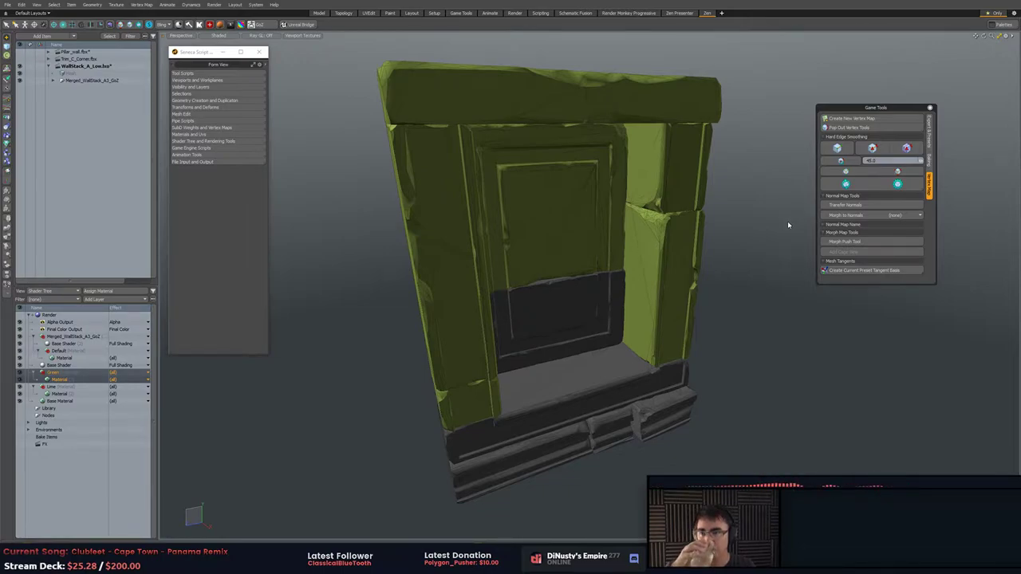
left_click(429, 190)
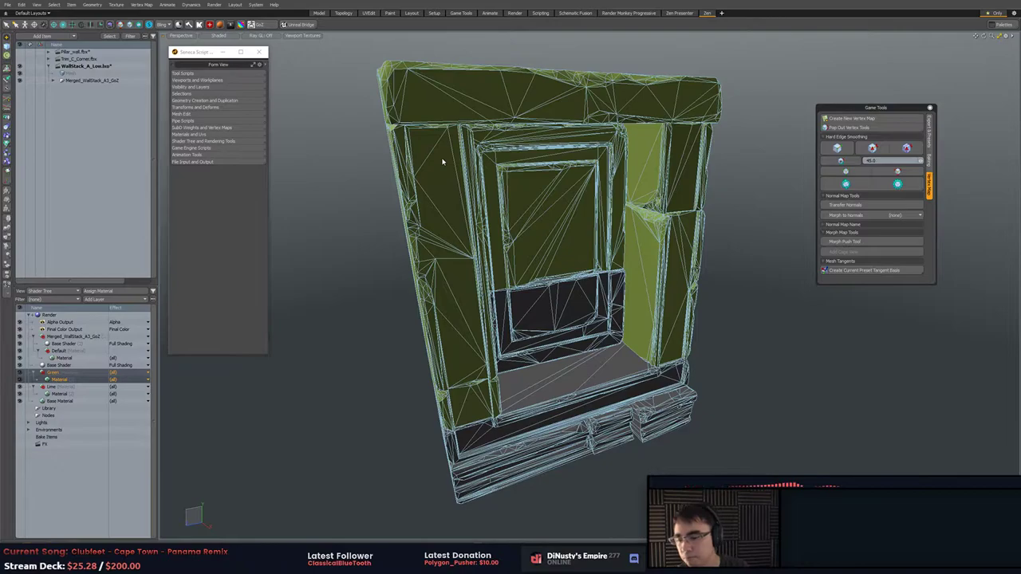
left_click(443, 162)
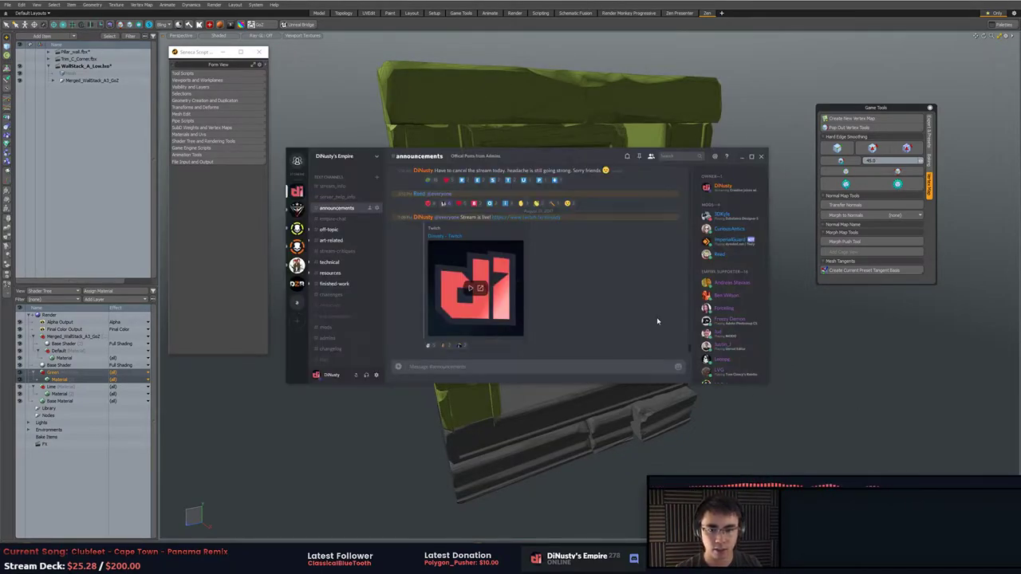
Open Discord's stream-critiques channel, enlarge its window and read through the message history.
left_click(356, 252)
scroll(533, 311, "up", 3)
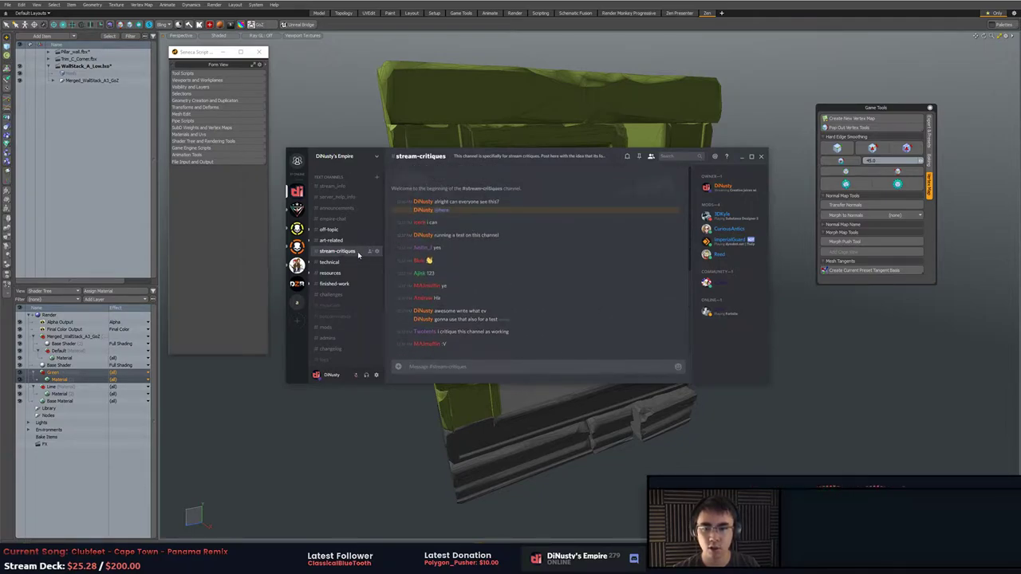
left_click_drag(763, 382, 793, 436)
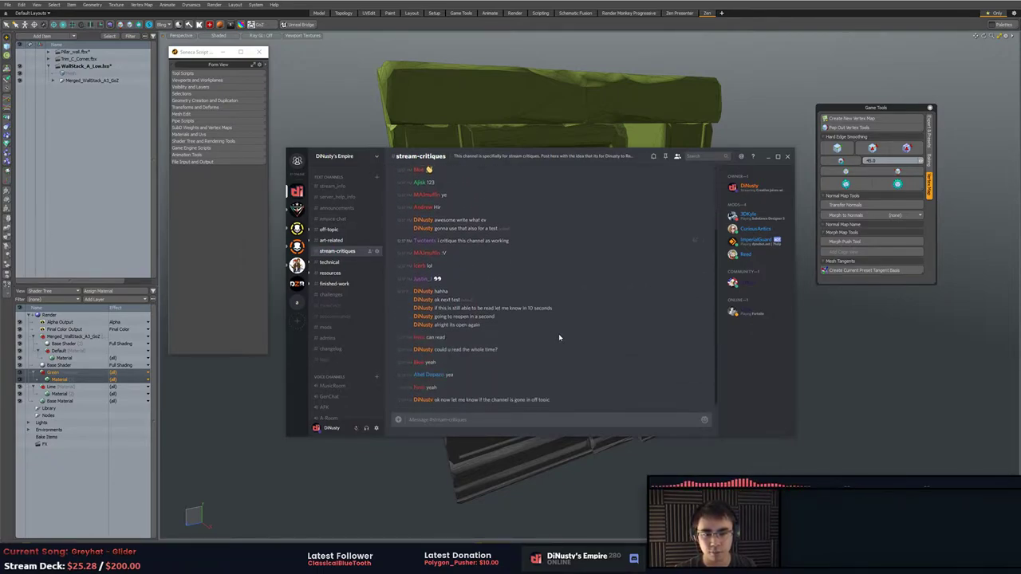
left_click(462, 418)
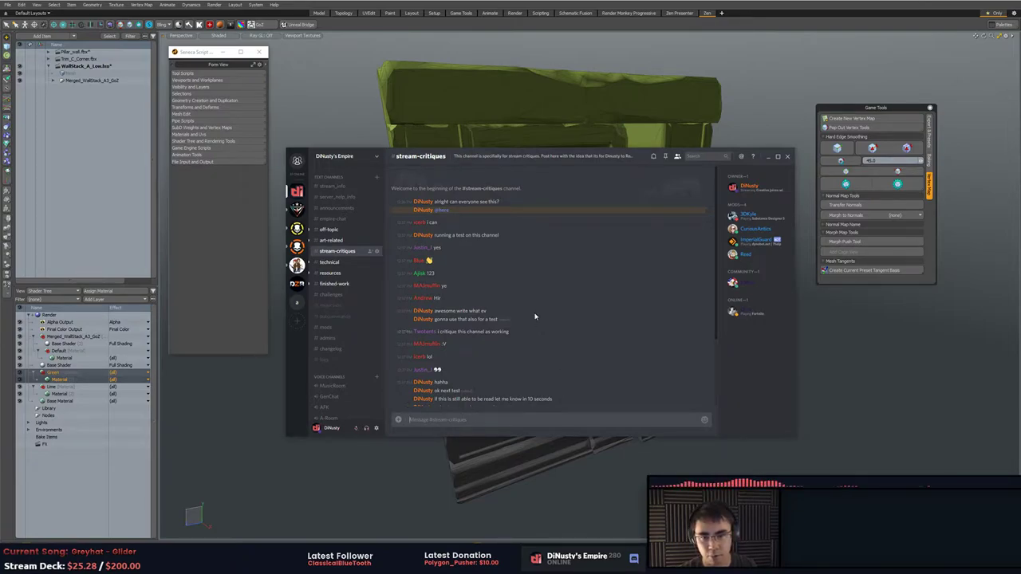
scroll(518, 317, "down", 2)
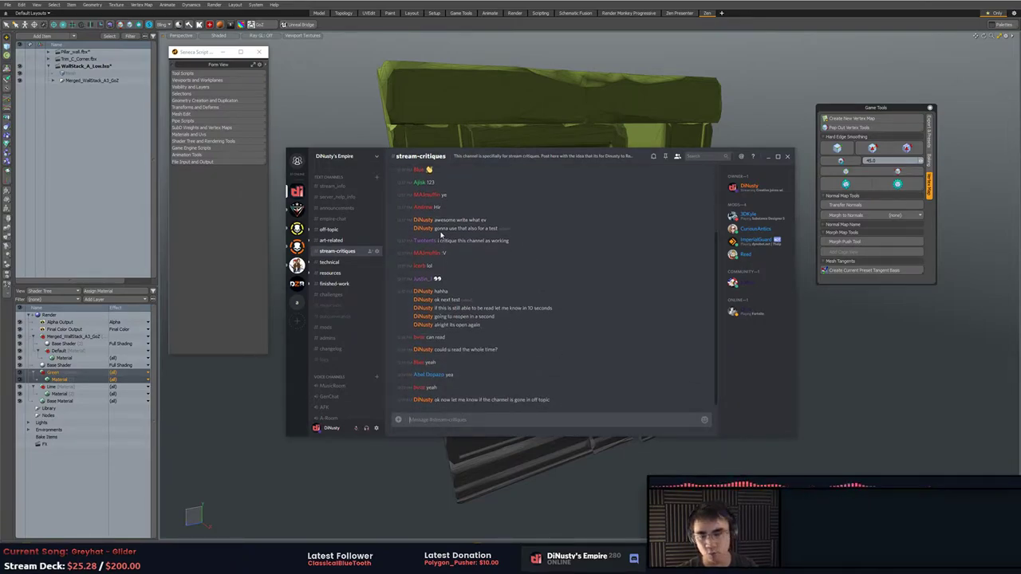
scroll(529, 252, "up", 2)
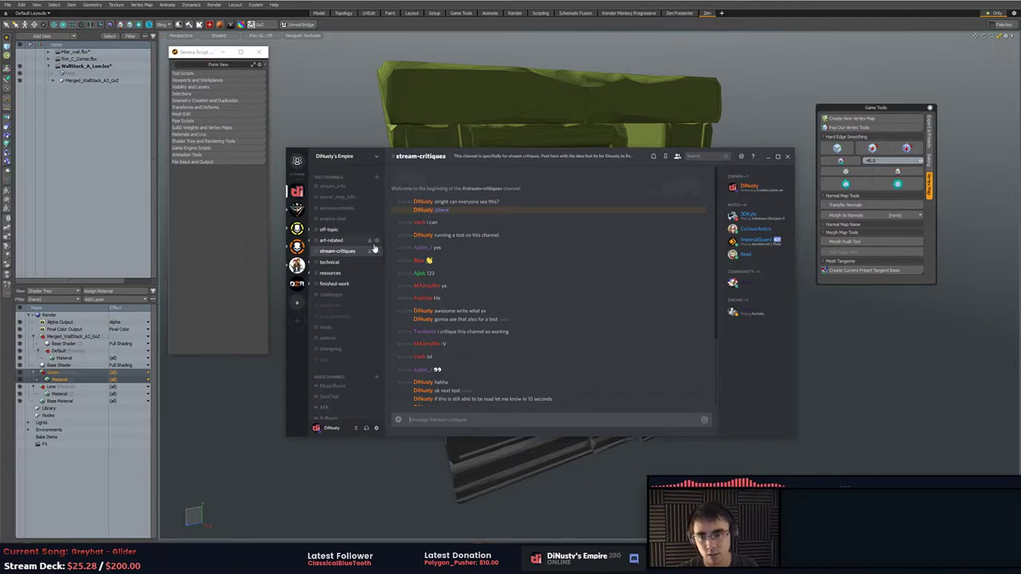
Leave Discord, switch to ZBrush and check the merged wall sculpt with its polyframe toggled on and off.
left_click(784, 59)
left_click_drag(781, 127, 745, 156, "alt")
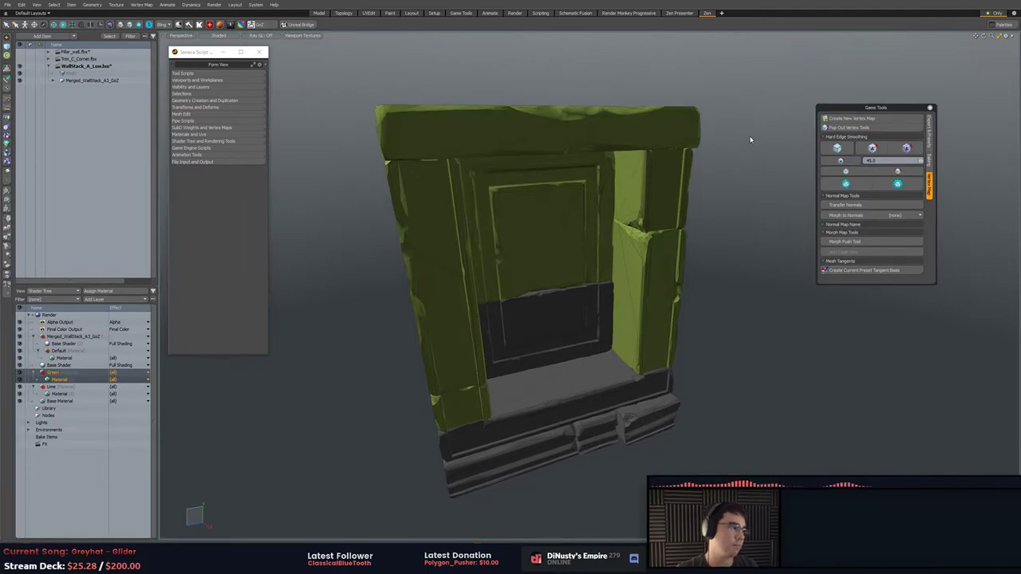
key("alt+Tab")
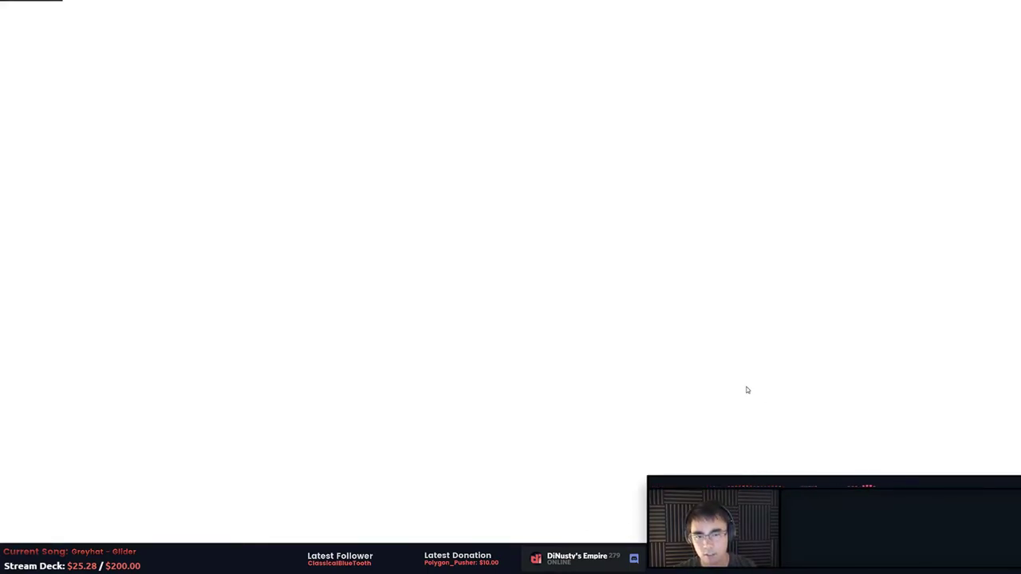
left_click_drag(747, 391, 760, 367)
left_click_drag(751, 308, 704, 335)
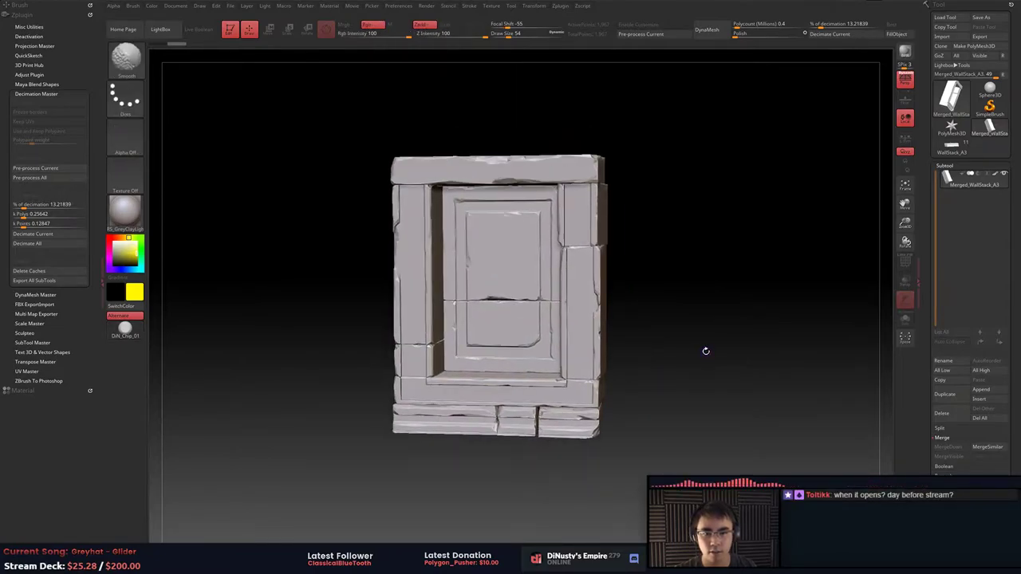
key("shift+f")
key("shift+f")
left_click_drag(706, 351, 729, 338)
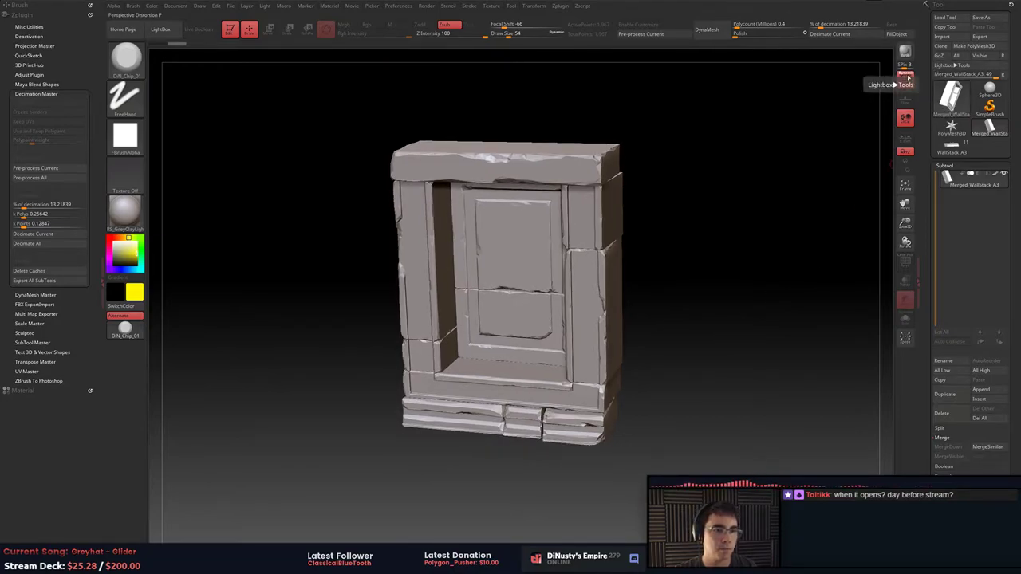
Save the ZBrush project over the existing file WS_A_002LP.ZPR.
key("ctrl+s")
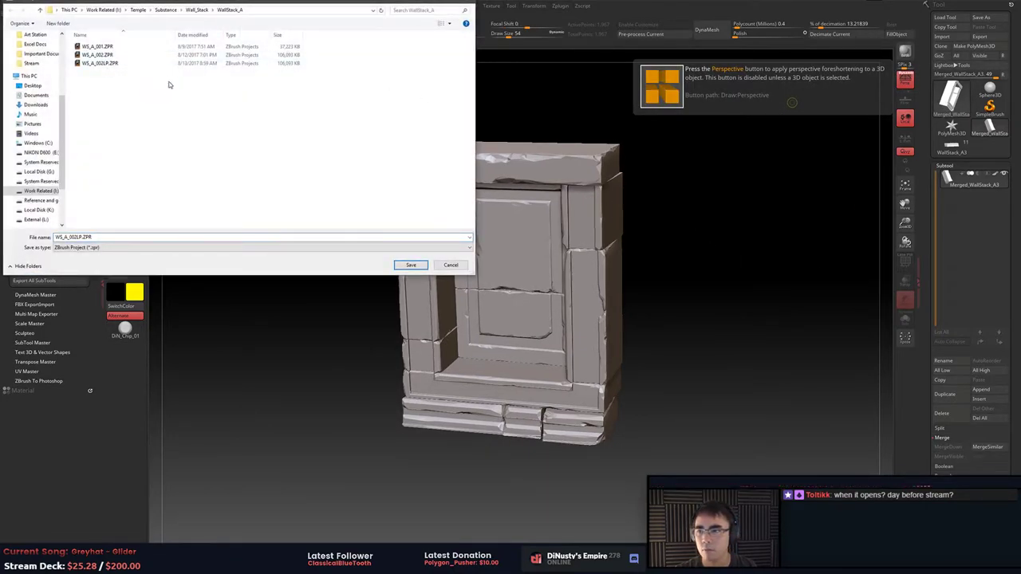
left_click(119, 63)
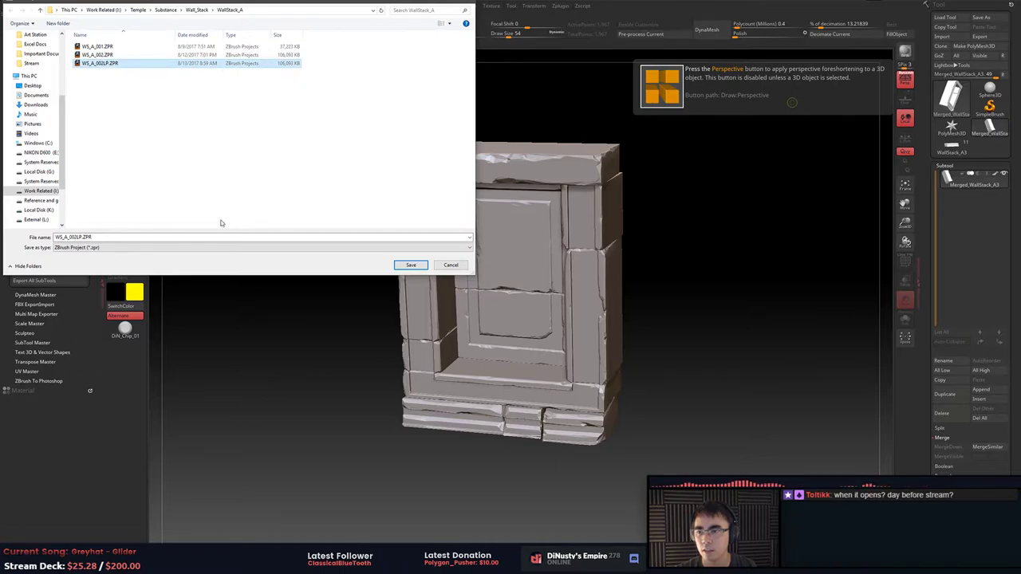
left_click(409, 265)
left_click(525, 278)
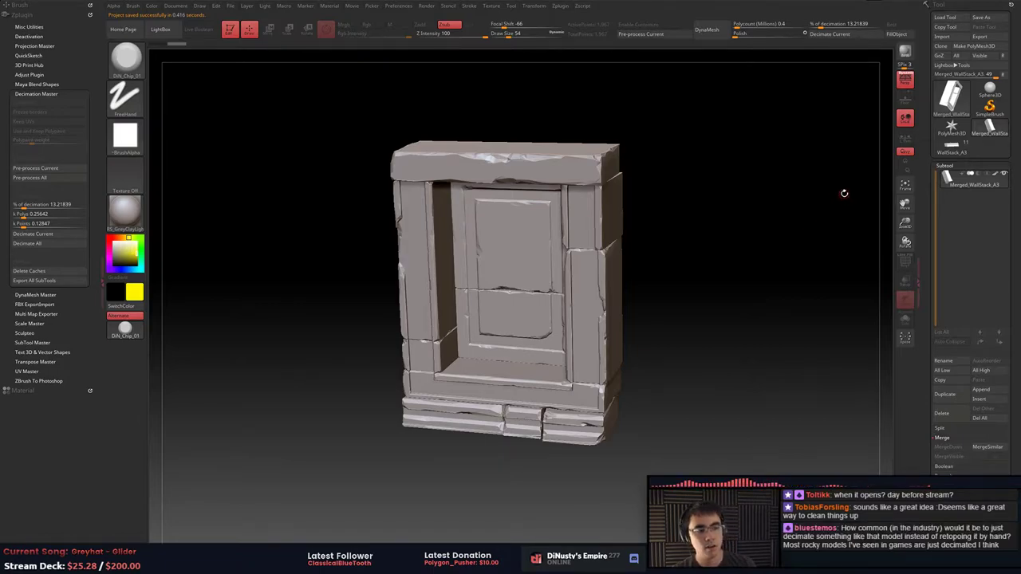
Show the polyframe on the merged wall and examine its decimated topology from the front.
left_click_drag(811, 205, 726, 363)
key("shift+f")
left_click_drag(740, 300, 758, 365, "alt")
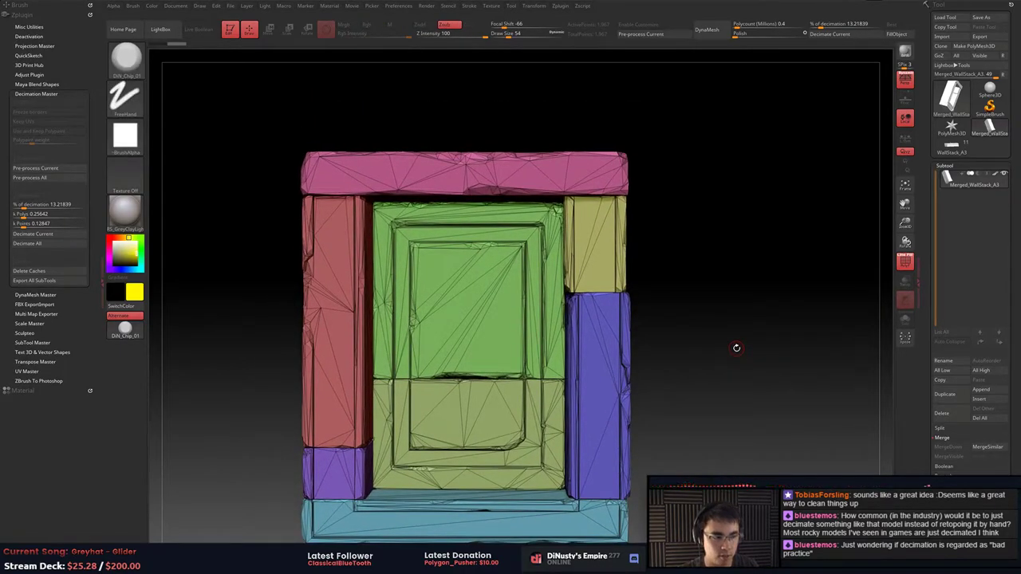
left_click_drag(735, 344, 740, 334, "alt")
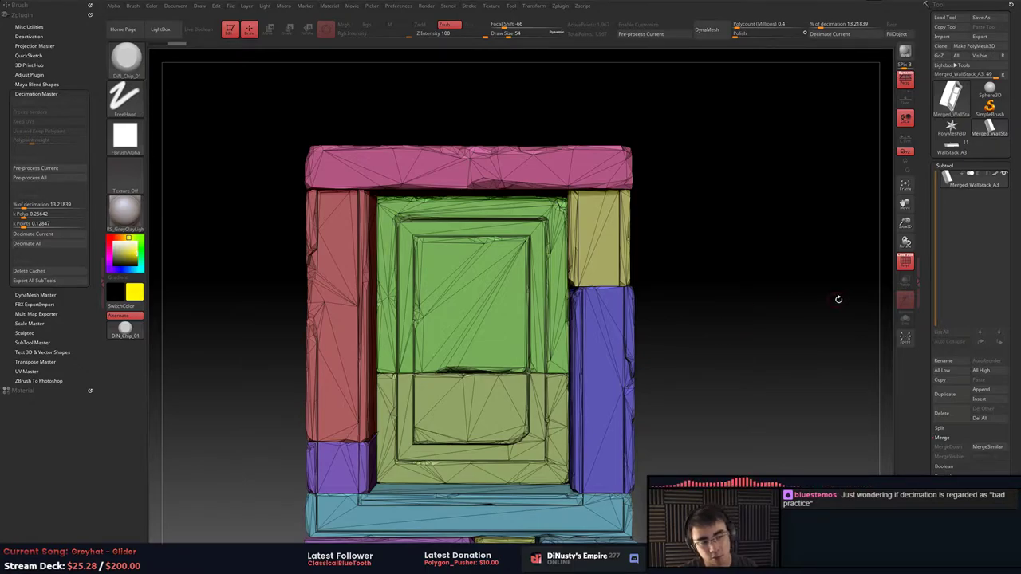
left_click_drag(721, 307, 814, 262, "alt")
left_click(101, 277)
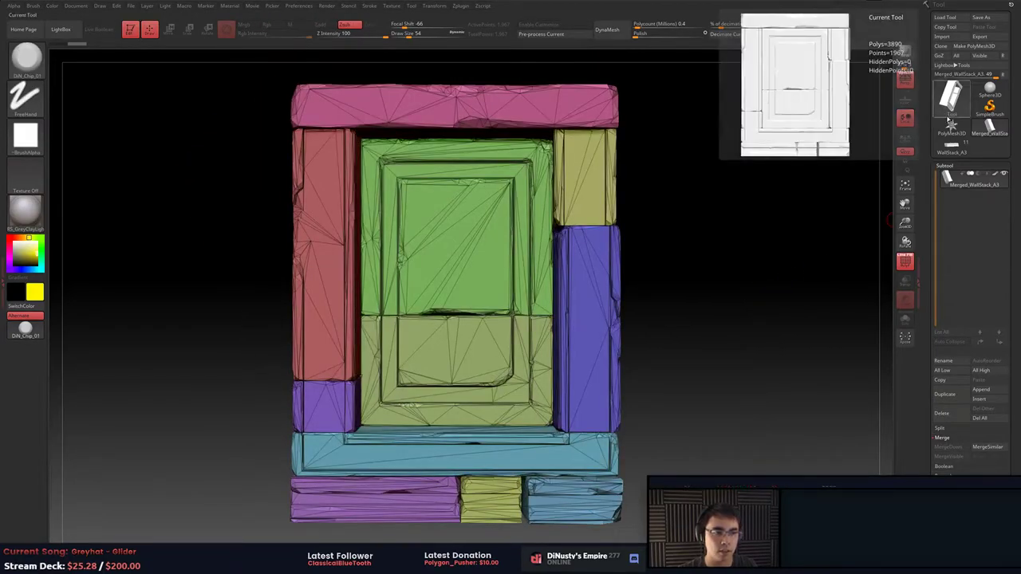
Switch to the multi-subtool wall stack and display the polyframe of the tall lower block on the niche's right side.
left_click(951, 145)
left_click_drag(746, 247, 739, 240)
key("shift+f")
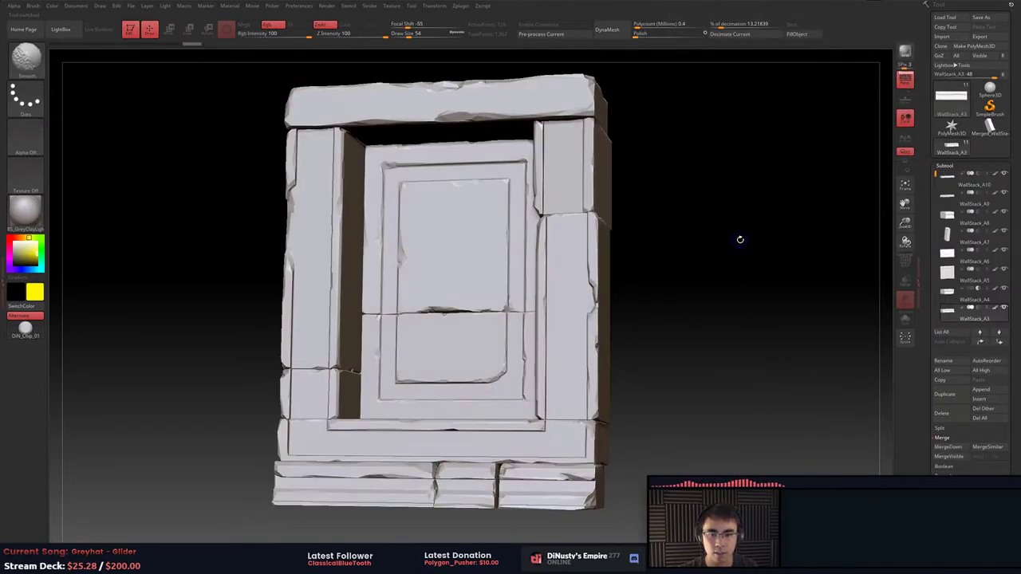
key("shift+f")
left_click(576, 305, "alt")
key("shift+f")
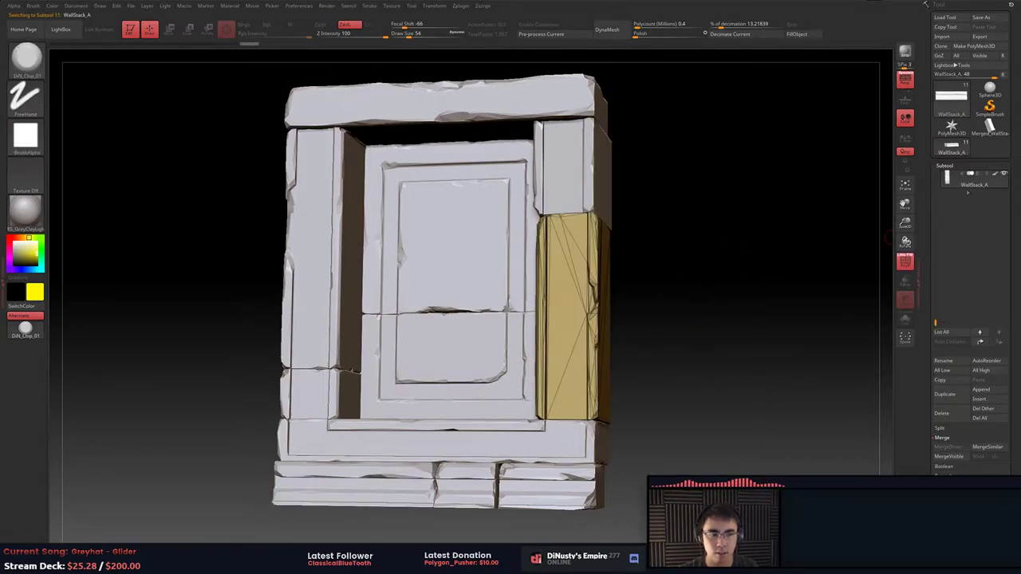
Compare the merged wall tool's polyframe with the separate-subtool wall stack.
left_click(989, 129)
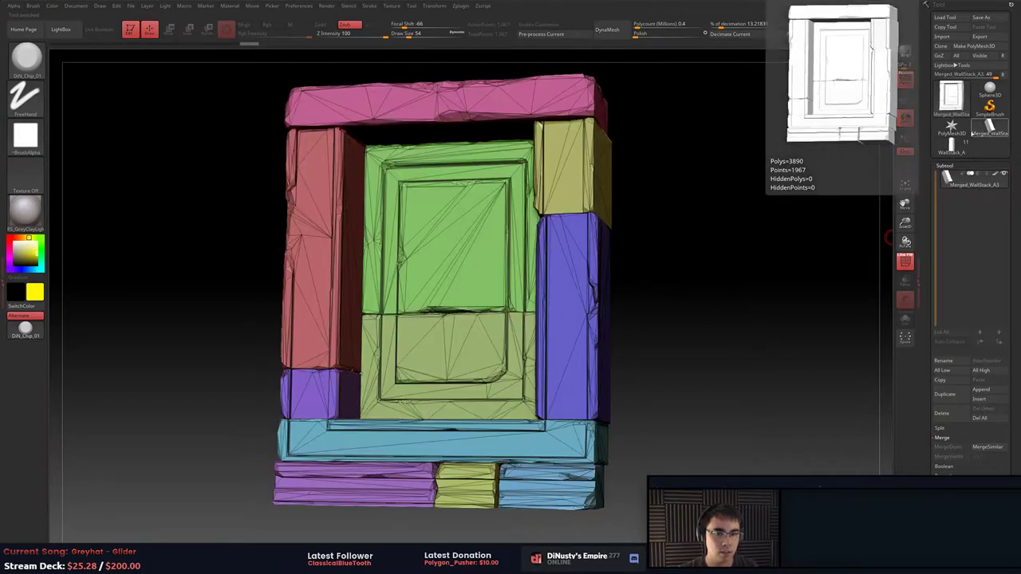
key("shift+f")
key("shift+f")
left_click_drag(736, 219, 875, 199)
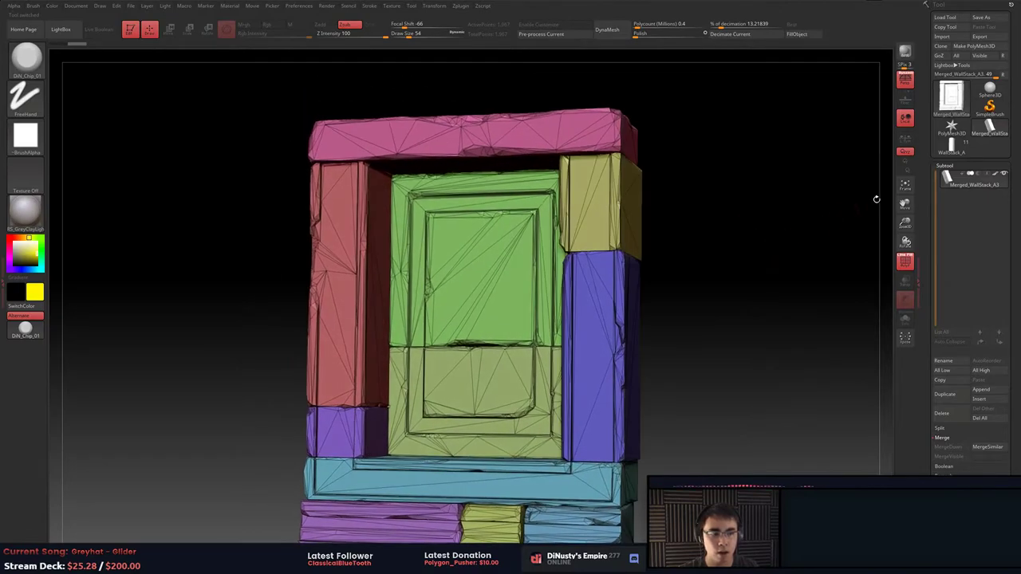
left_click(952, 142)
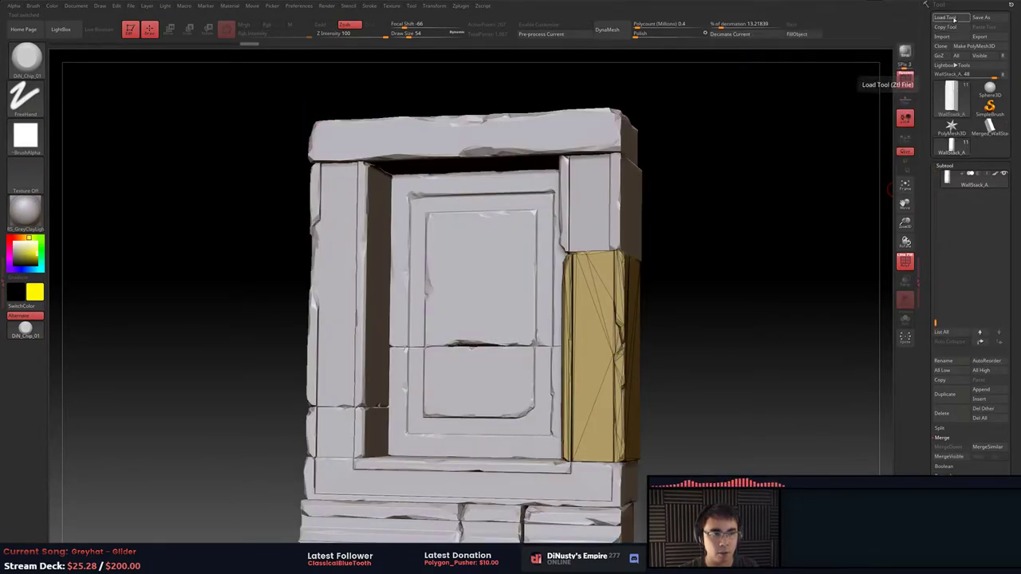
Open the ZBrush project WS_A_002.ZPR from the WallStack_A folder.
left_click(945, 17)
key("Escape")
left_click(132, 6)
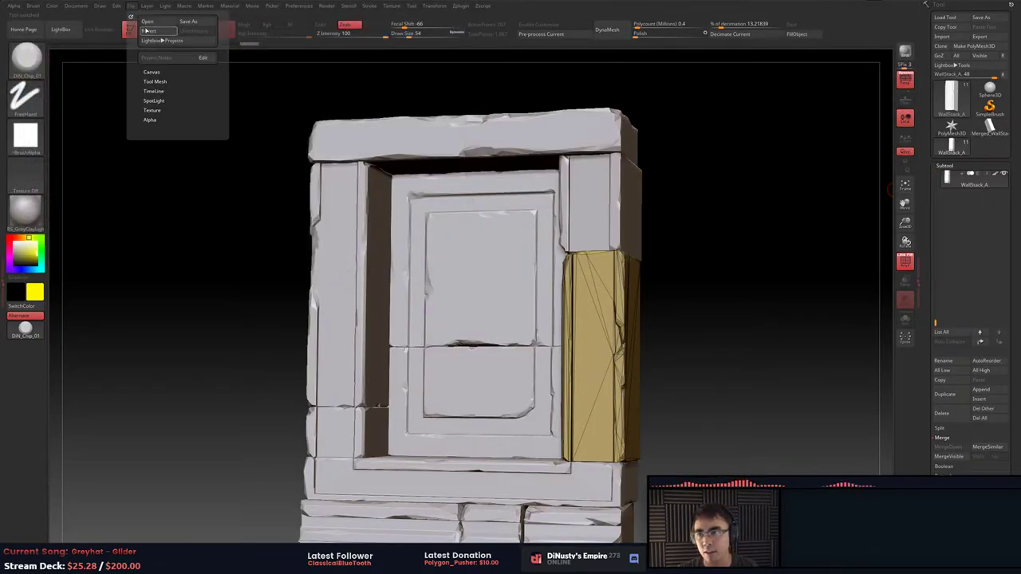
left_click(146, 31)
left_click(531, 301)
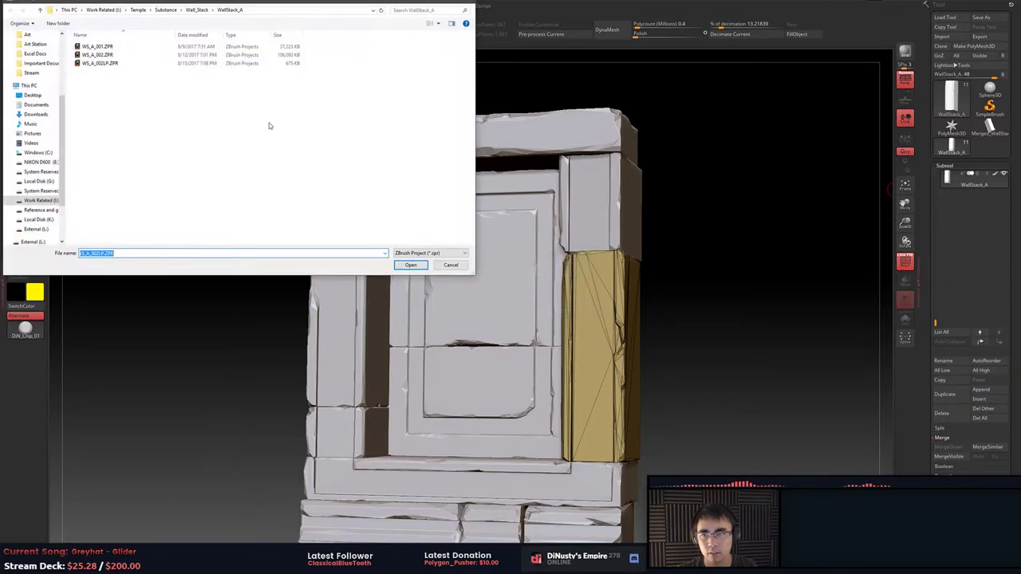
double_click(103, 55)
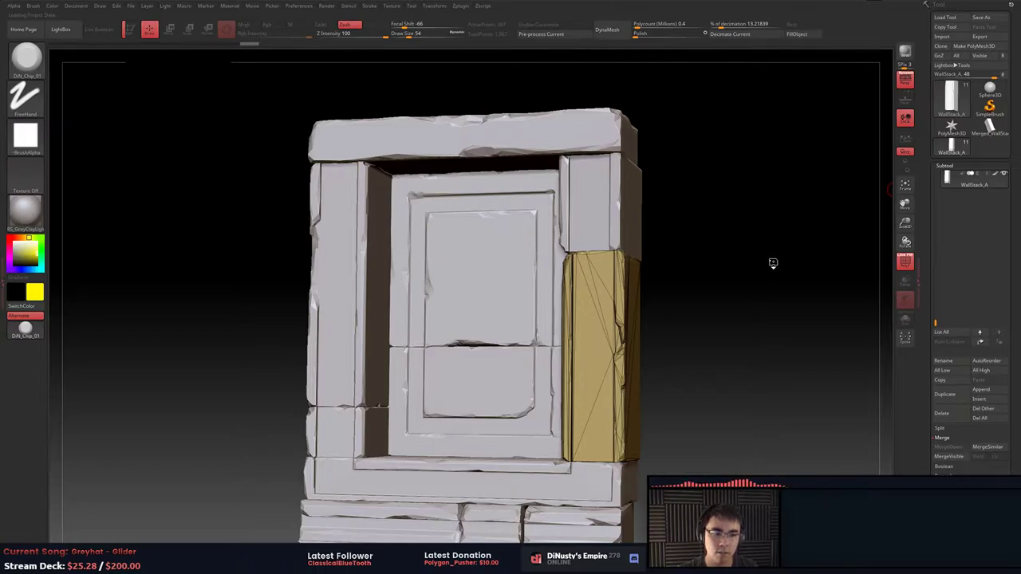
Select the WallStack_A1 subtool, the upper block on the niche's right side, with the polyframe hidden.
left_click_drag(751, 291, 726, 259, "alt")
key("shift+f")
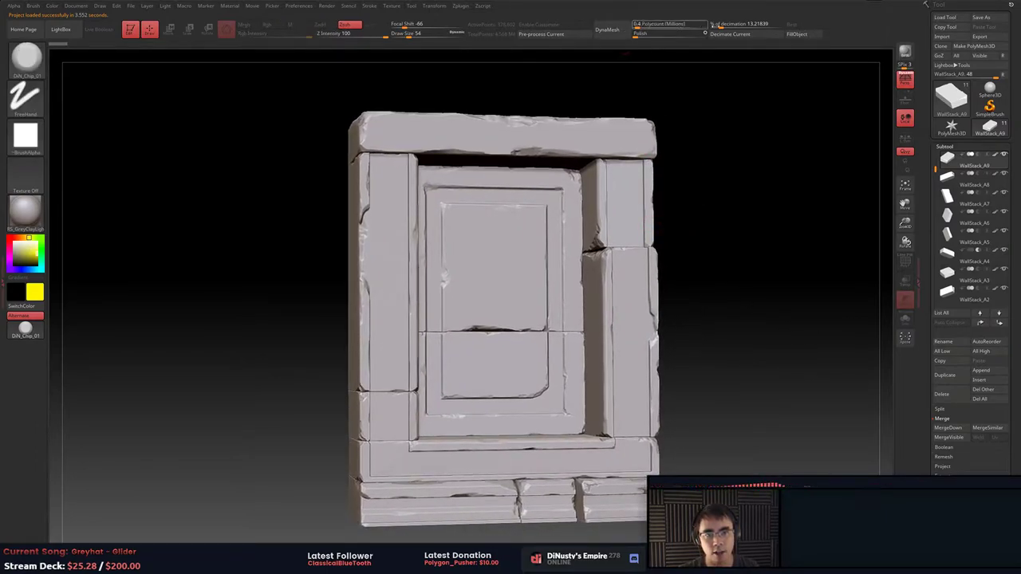
left_click_drag(809, 135, 765, 144, "alt")
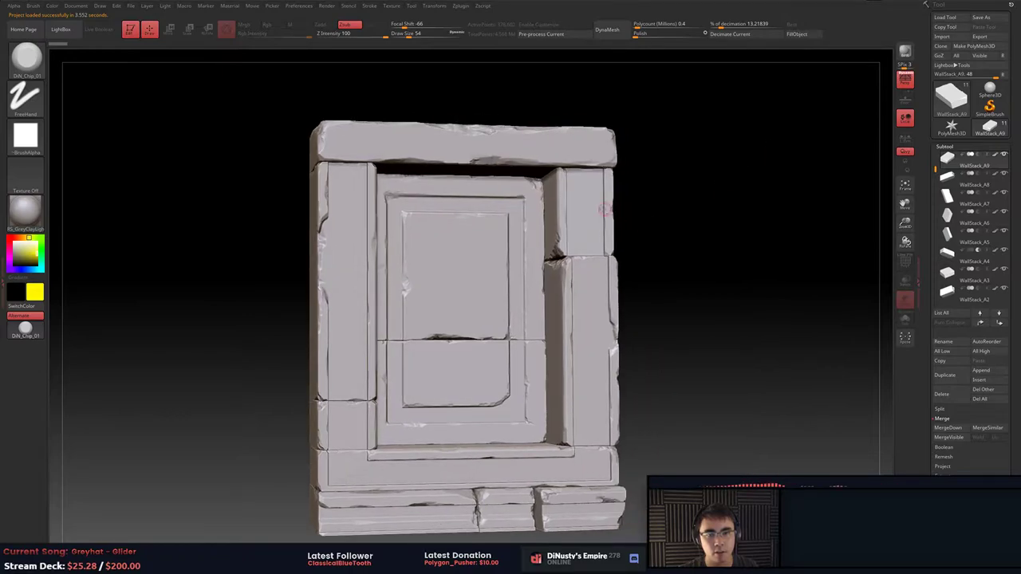
left_click(605, 211, "alt")
key("shift+f")
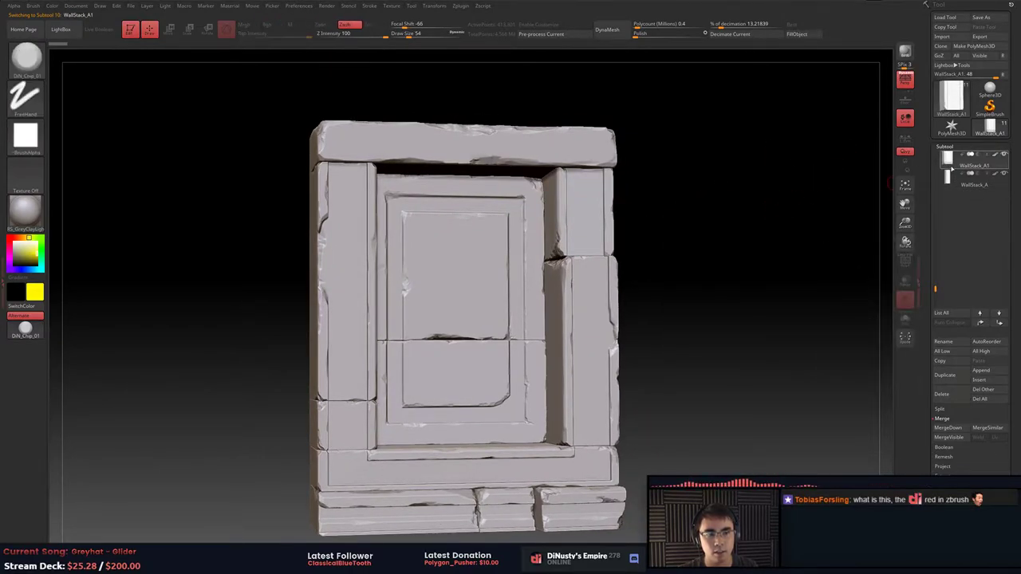
Isolate the WallStack_A1 block, frame it and show its dense polyframe.
left_click(1003, 155, "shift")
key("f")
left_click_drag(756, 232, 761, 268, "alt")
key("shift+f")
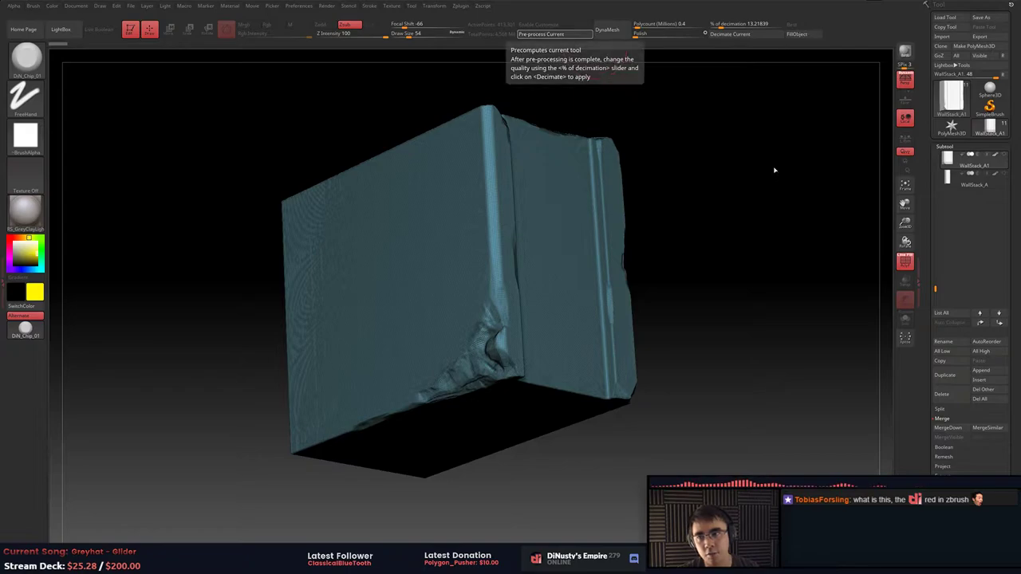
left_click_drag(733, 123, 728, 129)
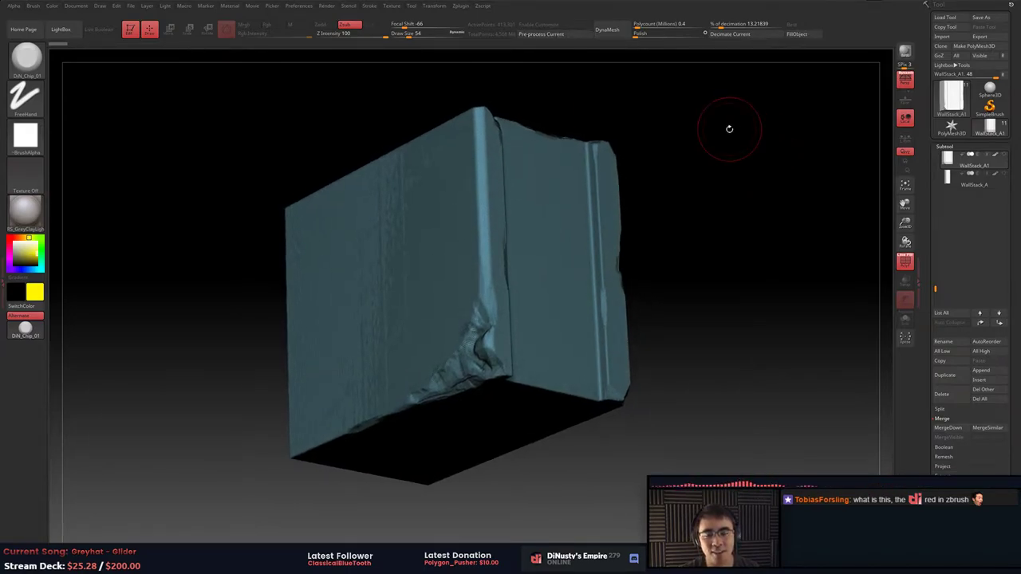
Open the Decimation Master settings and examine the pre-process and decimation percentage options for the isolated block.
left_click(796, 35)
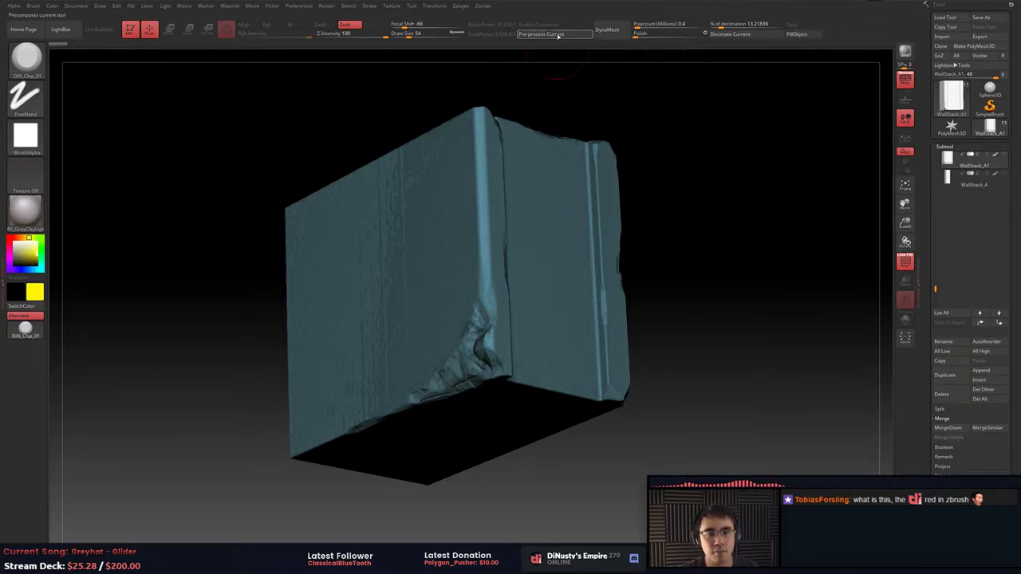
left_click(305, 7)
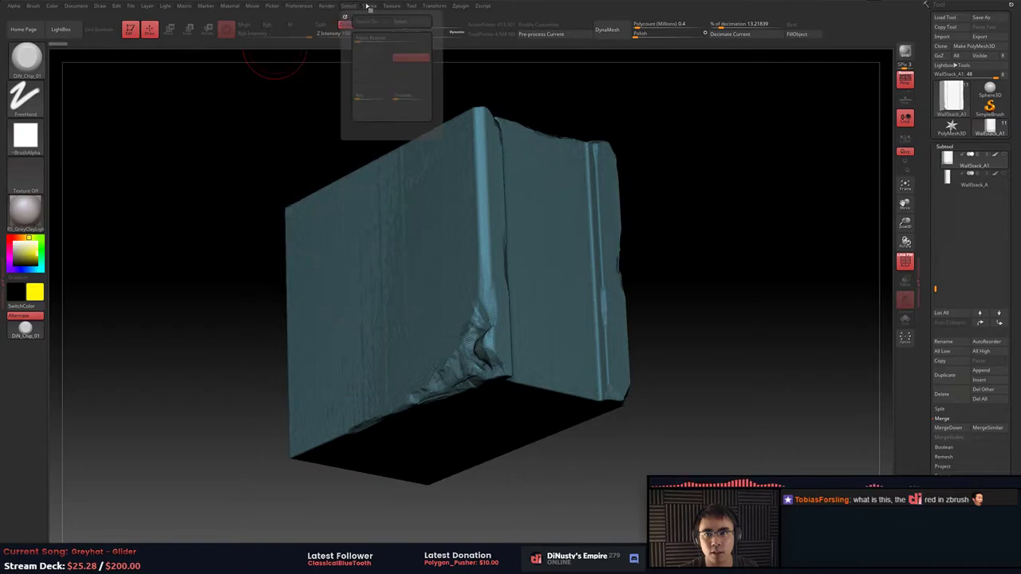
mouse_move(458, 7)
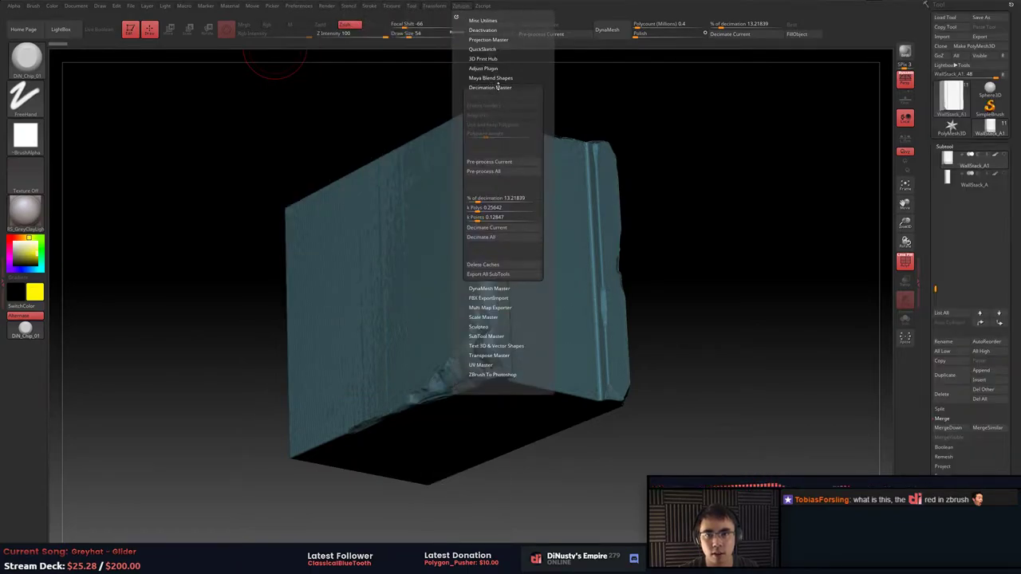
left_click(495, 227)
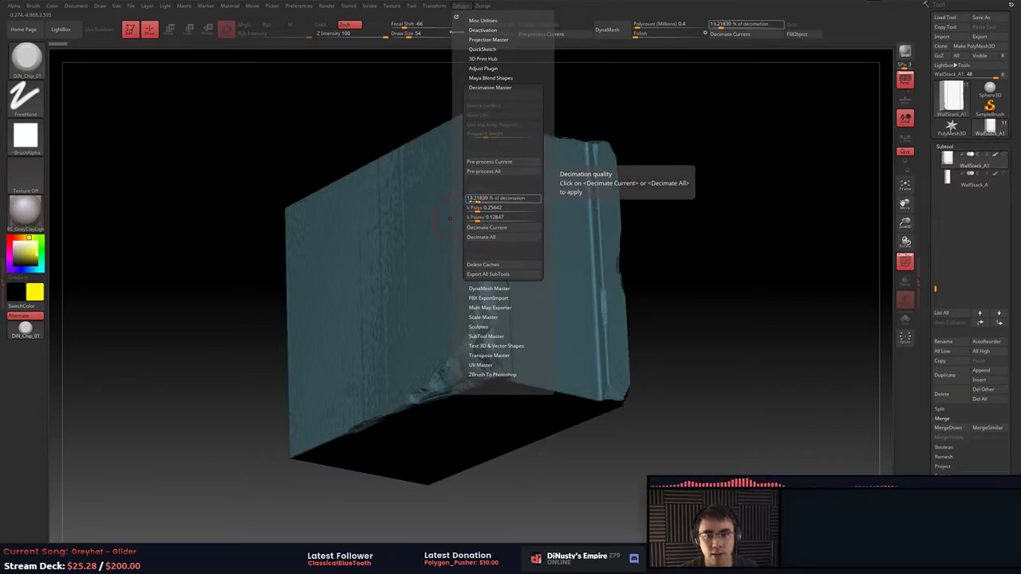
Decimate the WallStack_A1 block to 1 % and check the reduced mesh with the polyframe on and off.
left_click(723, 22)
type("1")
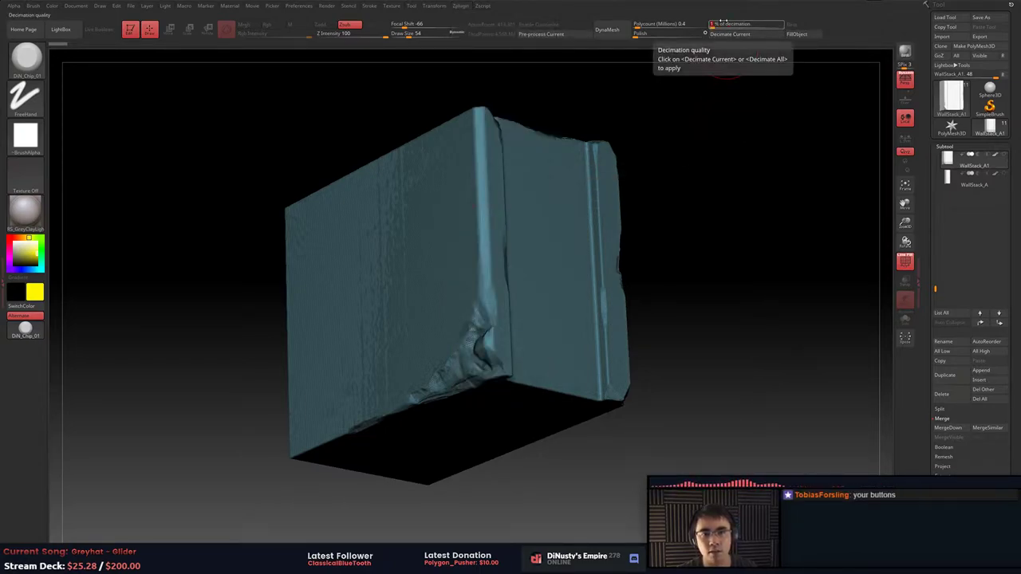
key("Return")
left_click(730, 33)
key("shift+f")
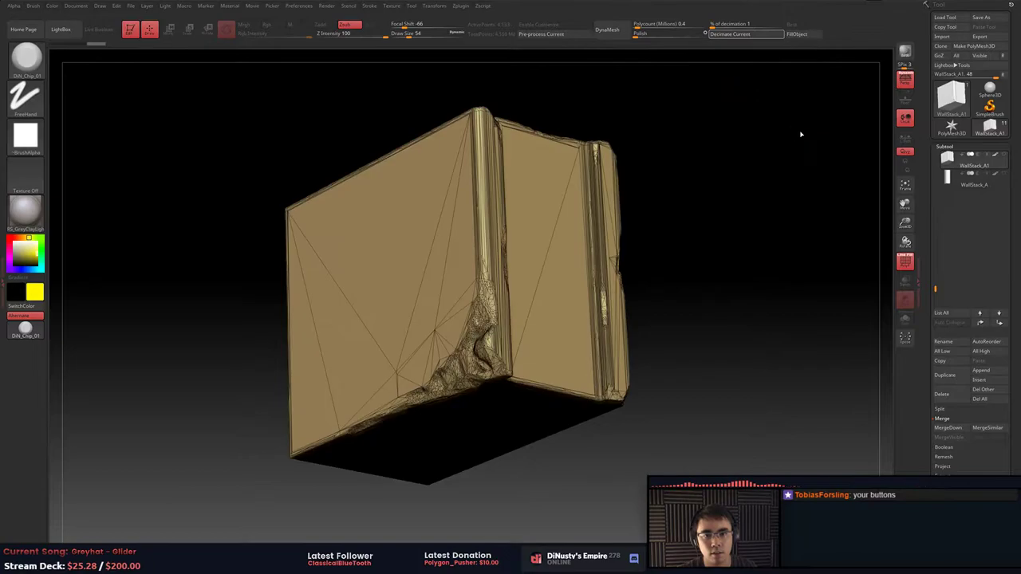
left_click_drag(768, 181, 739, 296)
key("shift+f")
key("shift+f")
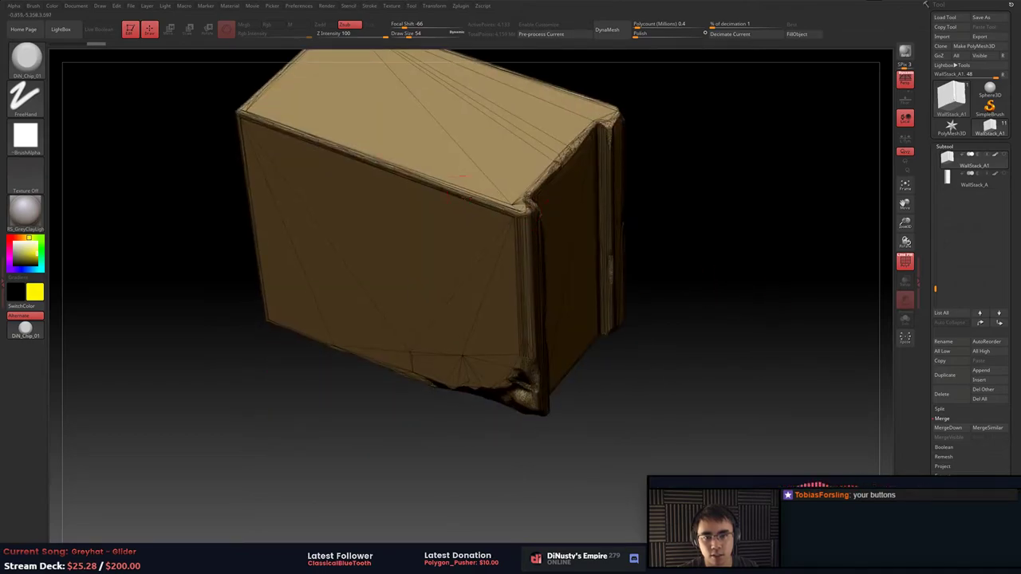
Pre-process the already reduced block again and decimate it to 2 %.
left_click_drag(787, 196, 750, 119)
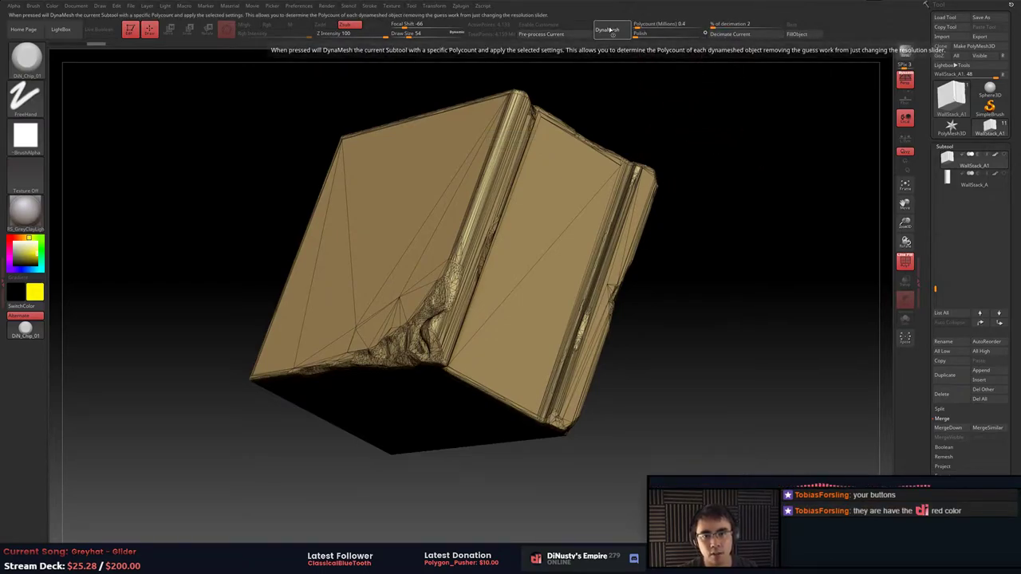
key("shift+f")
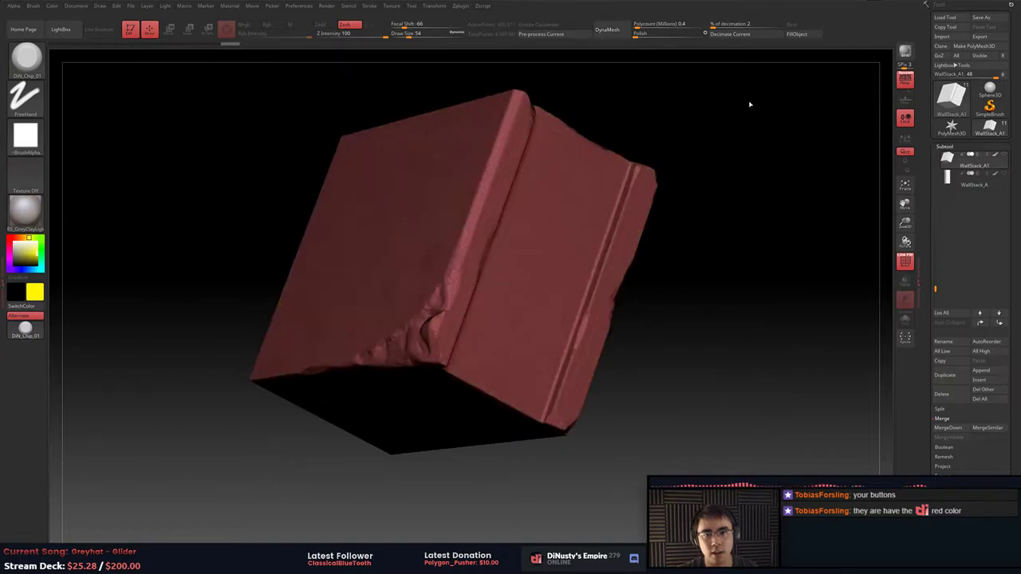
key("shift+f")
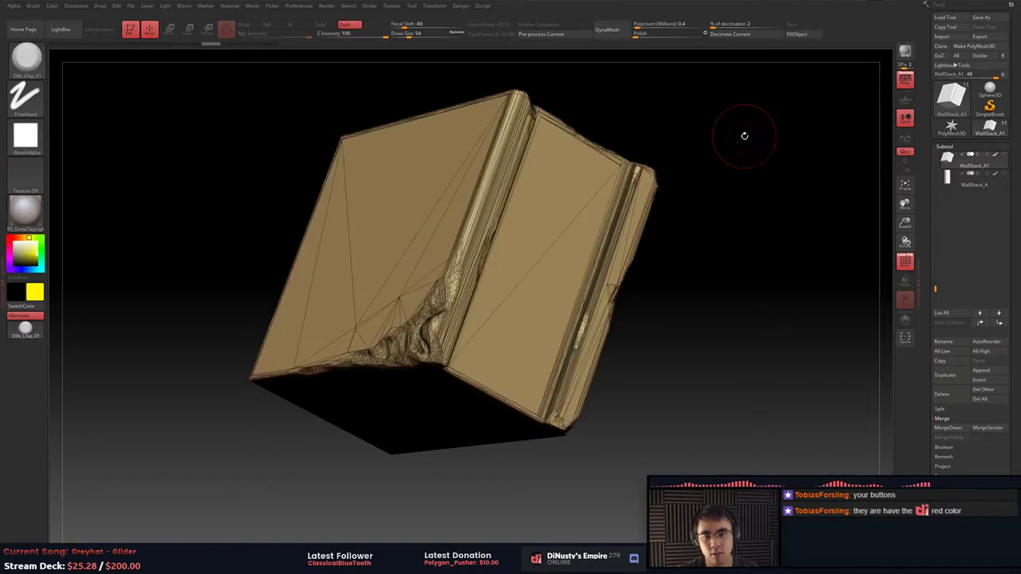
left_click(731, 36)
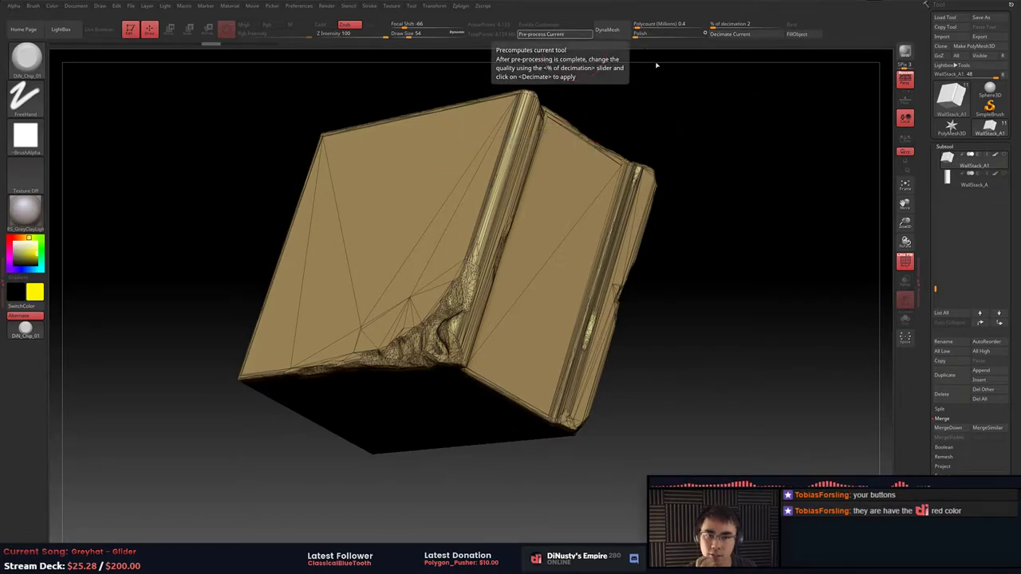
left_click(736, 36)
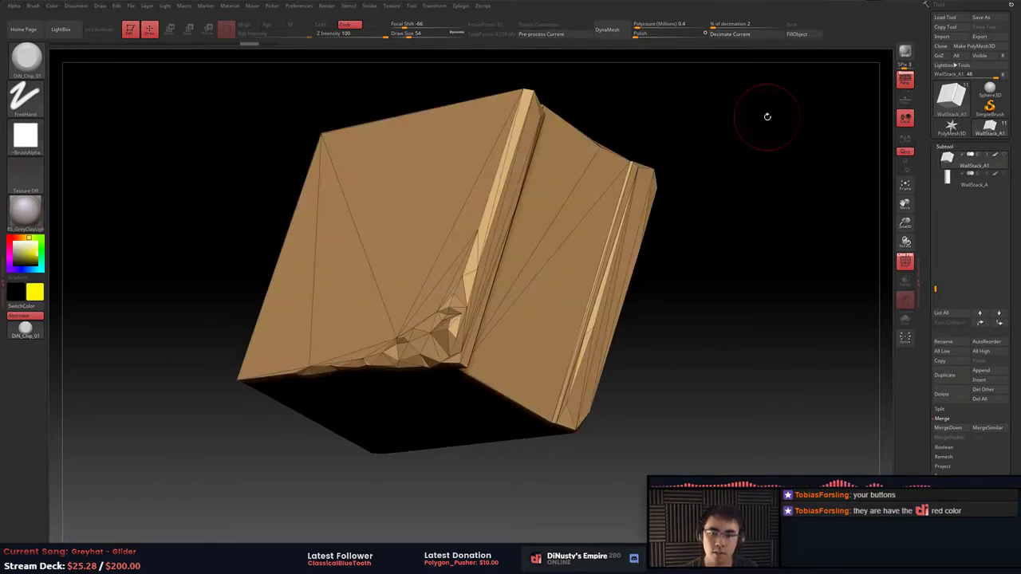
Try a 4 % decimation on the block and inspect its chipped edges and flat sides.
left_click(728, 26)
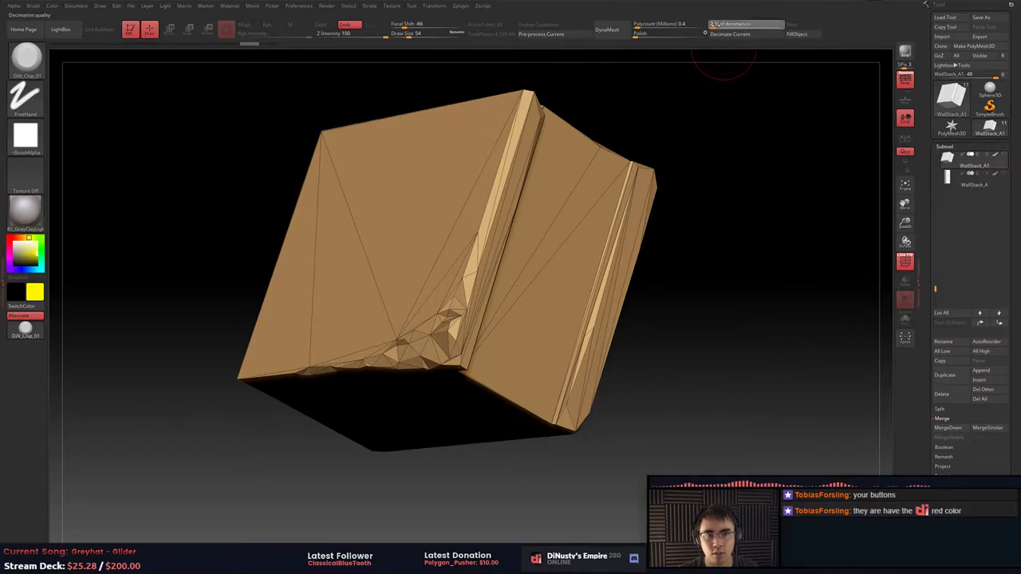
type("4")
key("Return")
left_click(730, 37)
mouse_move(751, 132)
left_mouse_down()
mouse_move(749, 155)
mouse_move(763, 163)
mouse_move(767, 132)
left_mouse_up()
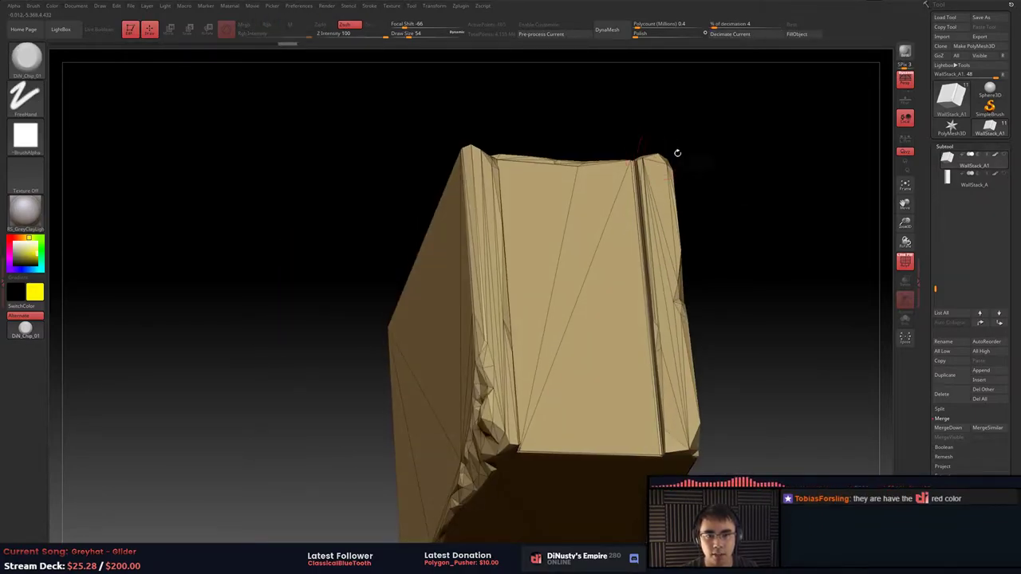
left_click_drag(677, 153, 671, 139)
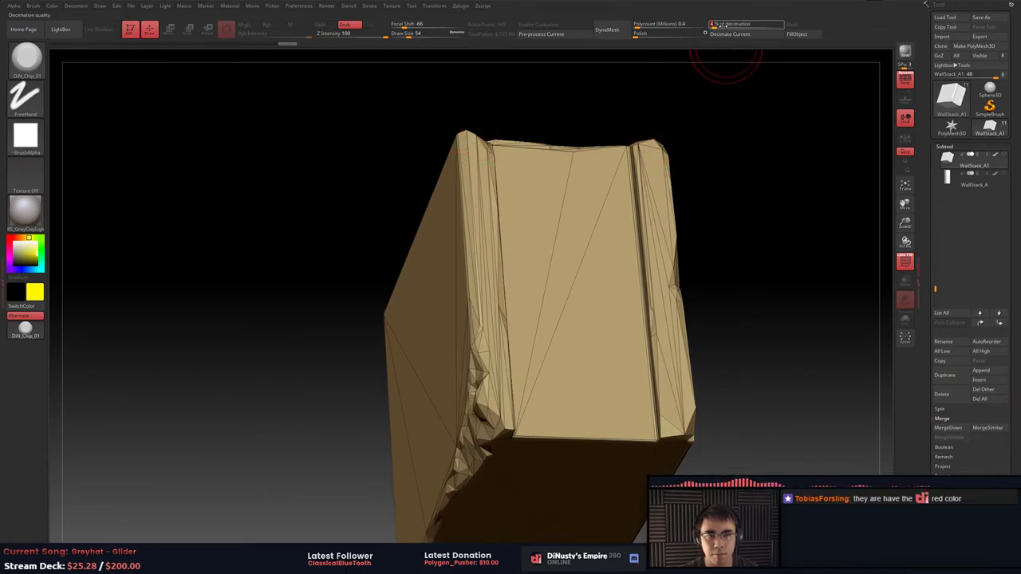
Try decimating the block at 5 % and 7 % to compare the edge detail.
left_click(726, 34)
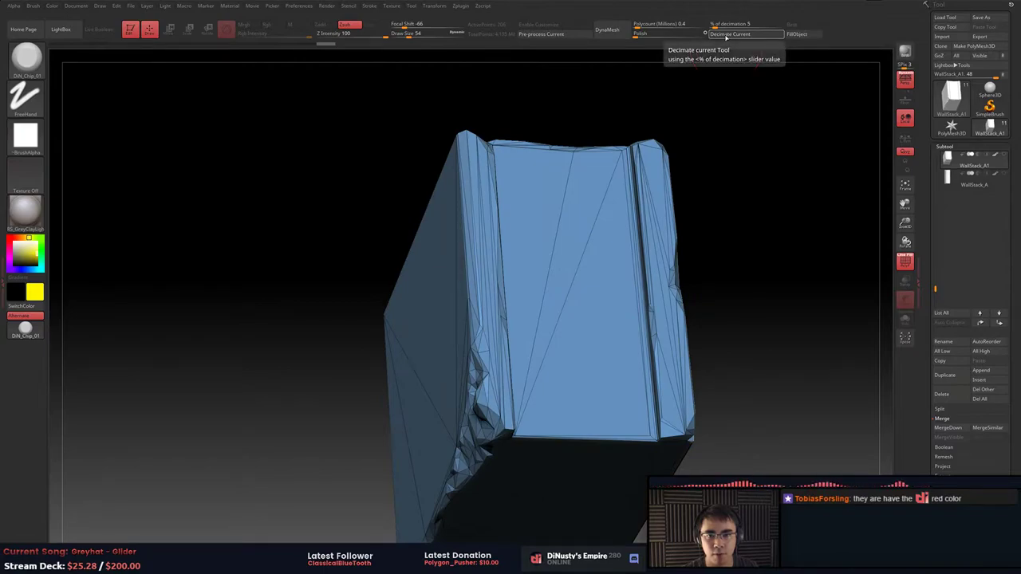
left_click(721, 24)
type("7")
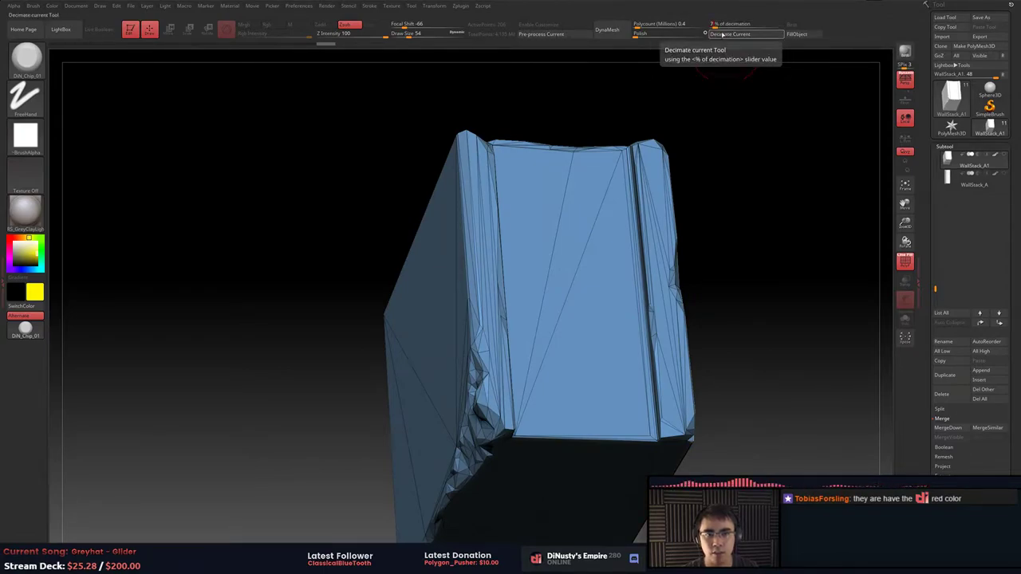
key("Return")
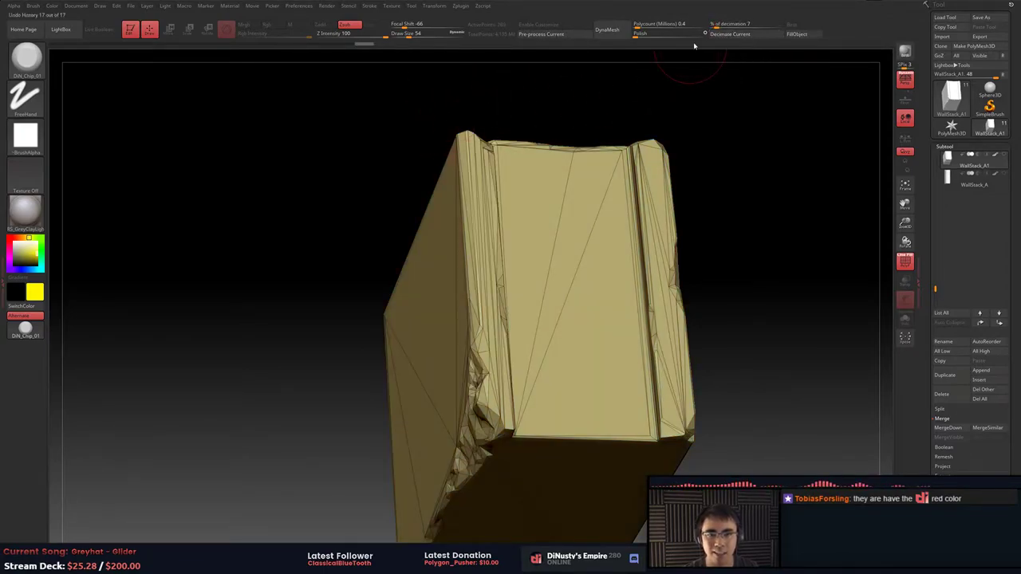
Decimate the block back down to 4 % and inspect its flat rear sides.
left_click(721, 24)
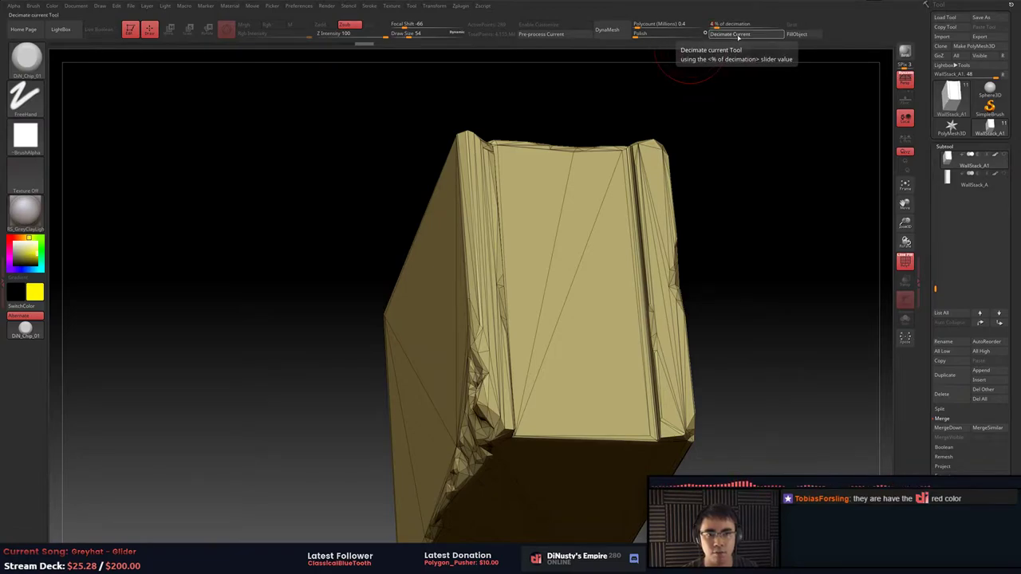
type("4")
key("Return")
mouse_move(766, 121)
left_mouse_down()
mouse_move(734, 141)
mouse_move(692, 141)
mouse_move(722, 128)
mouse_move(757, 153)
mouse_move(741, 130)
mouse_move(742, 166)
mouse_move(758, 178)
mouse_move(774, 228)
mouse_move(756, 169)
mouse_move(802, 202)
mouse_move(804, 168)
left_mouse_up()
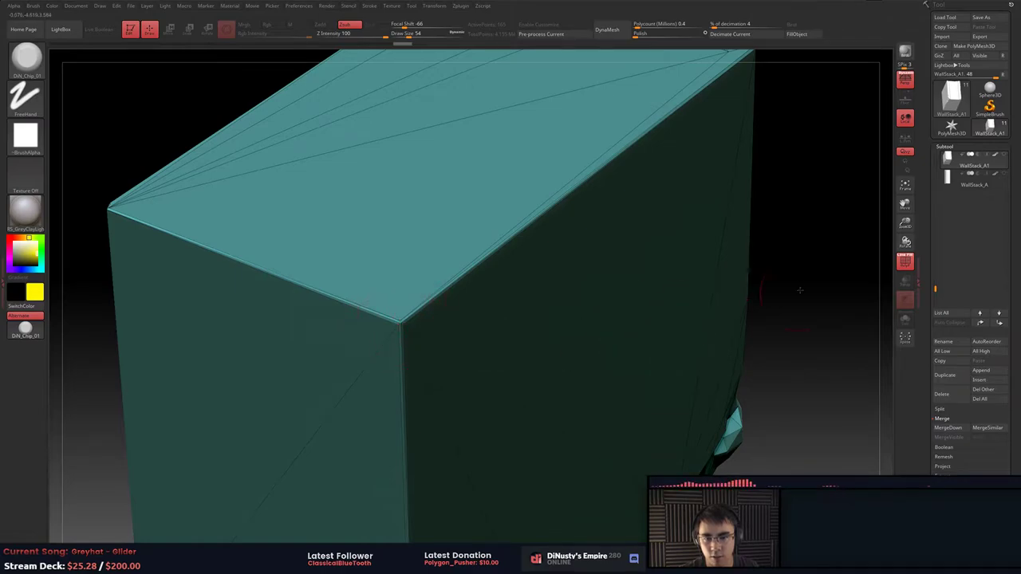
left_click_drag(800, 290, 737, 332)
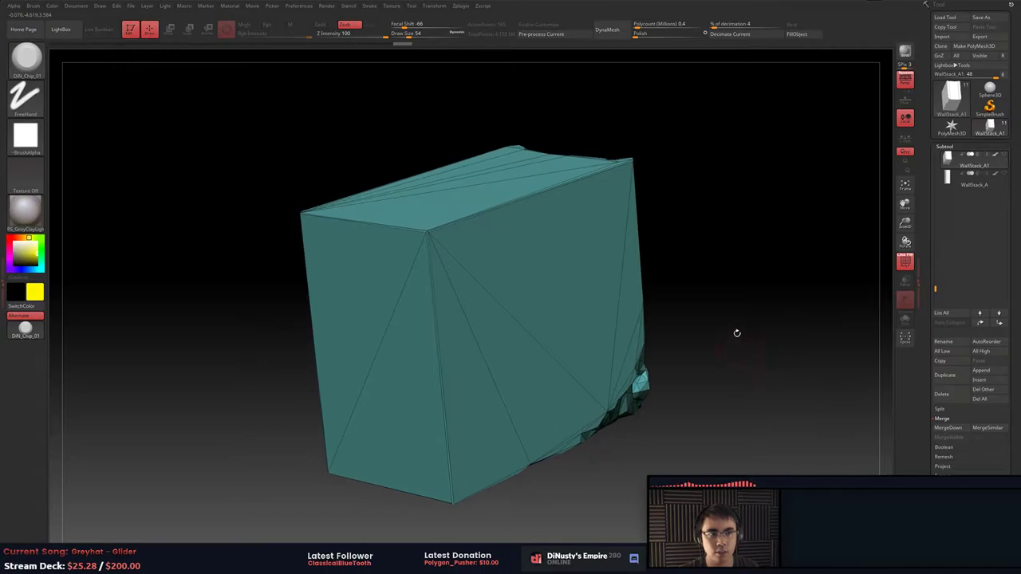
Create an empty scene in Modo, switch back to ZBrush and send the decimated WallStack_A1 block over with GoZ.
key("alt+Tab")
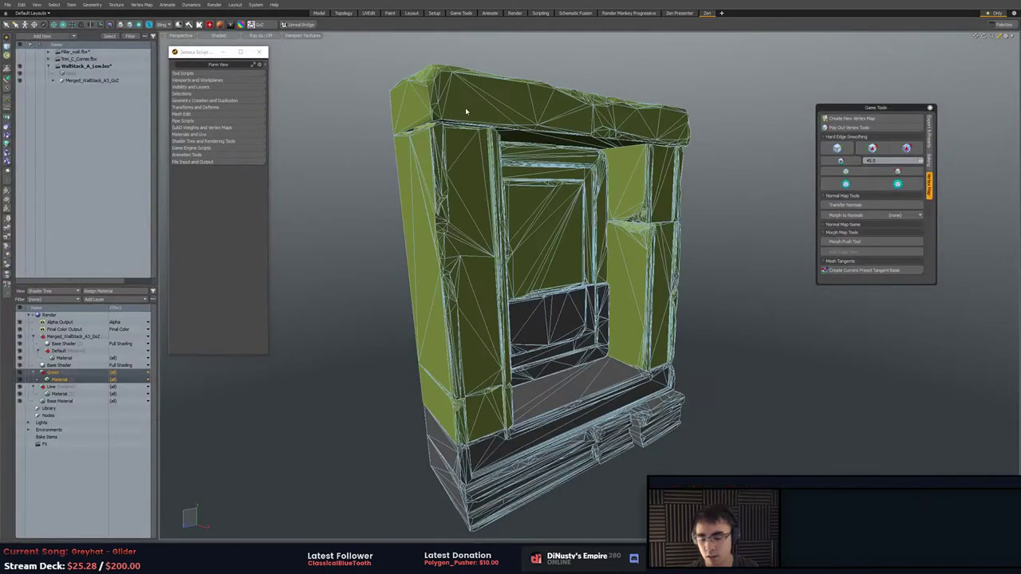
key("ctrl+n")
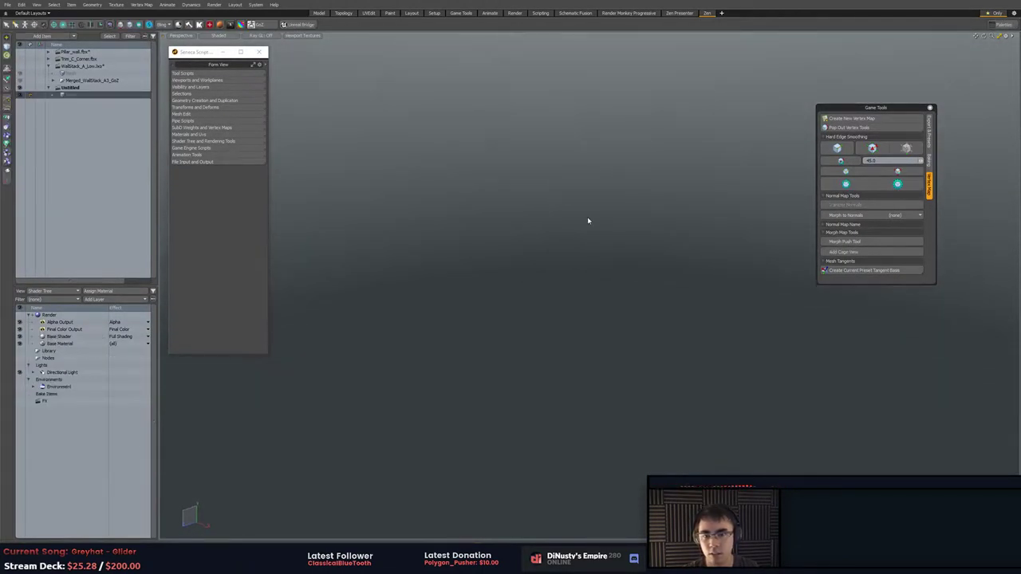
key("alt+Tab")
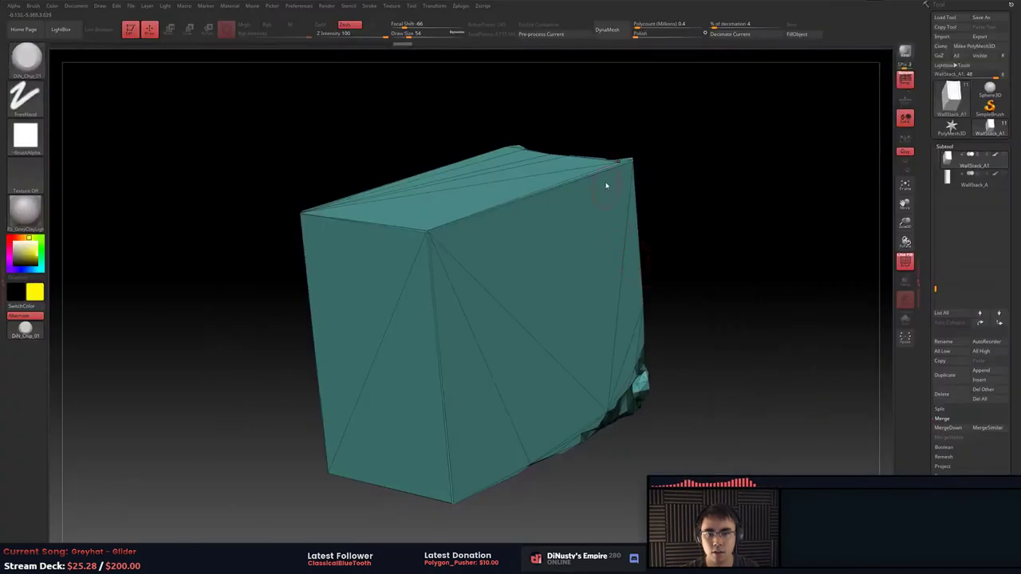
left_click_drag(609, 183, 734, 202)
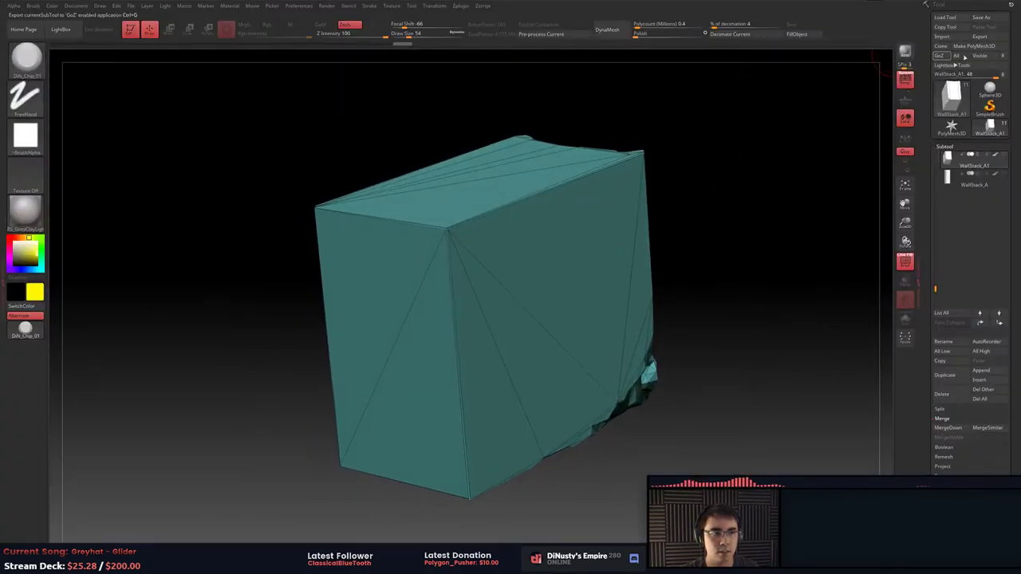
left_click(956, 56)
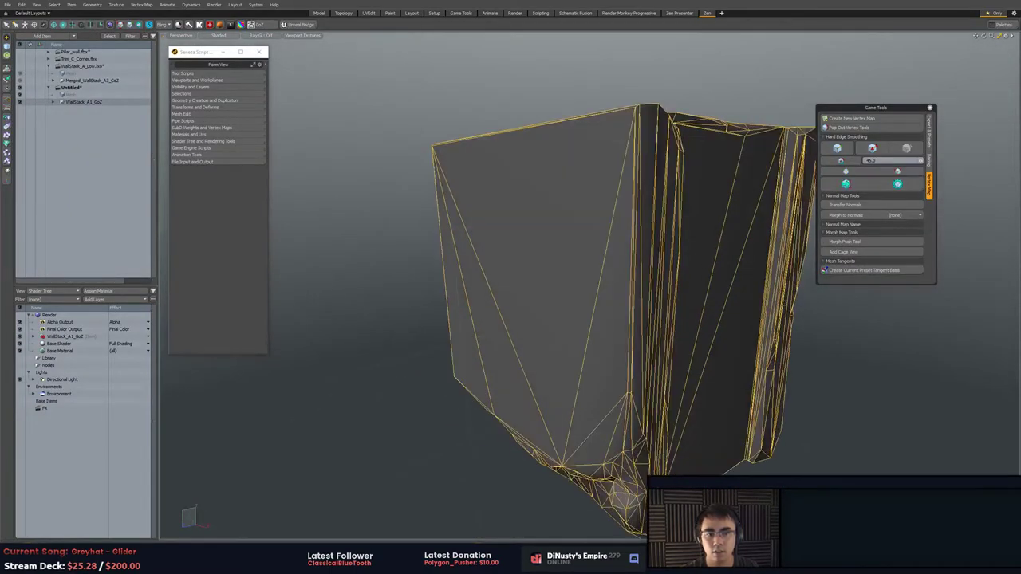
Inspect the imported block's wireframe in Modo, toggling its subdivision preview on and off.
left_click_drag(758, 296, 719, 276, "alt")
key("Tab")
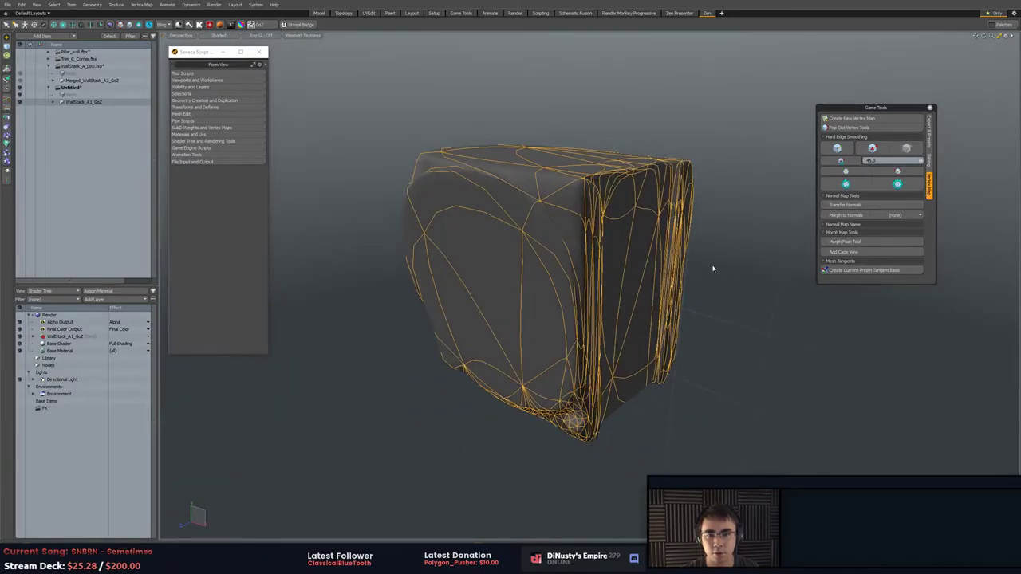
key("Tab")
left_click(713, 260)
left_click(578, 224)
Select the unneeded triangulation edges around the block's upper rear corner and remove them.
left_click_drag(578, 224, 632, 169, "alt")
scroll(541, 244, "up", 3)
key("1")
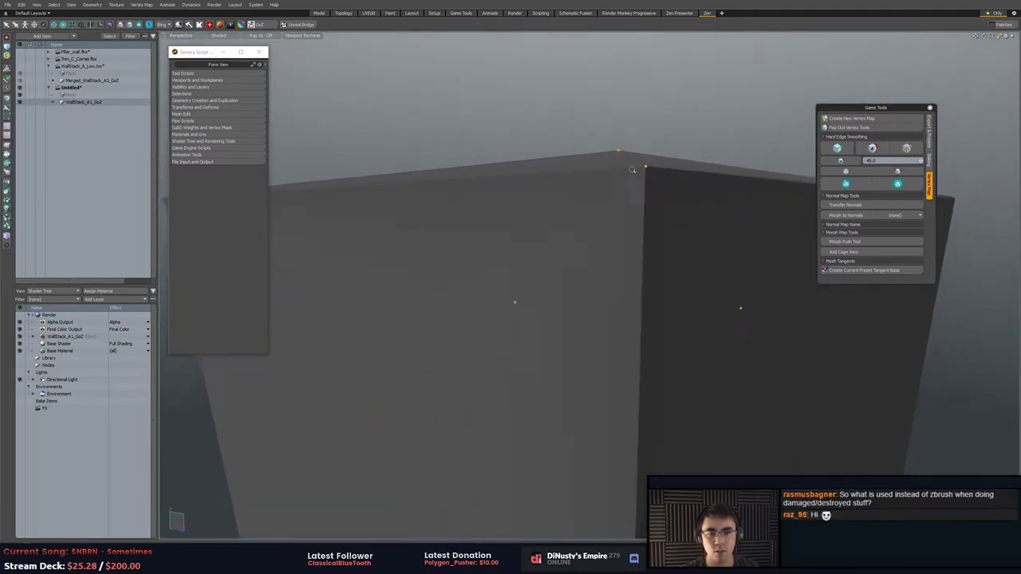
middle_click_drag(632, 169, 601, 243)
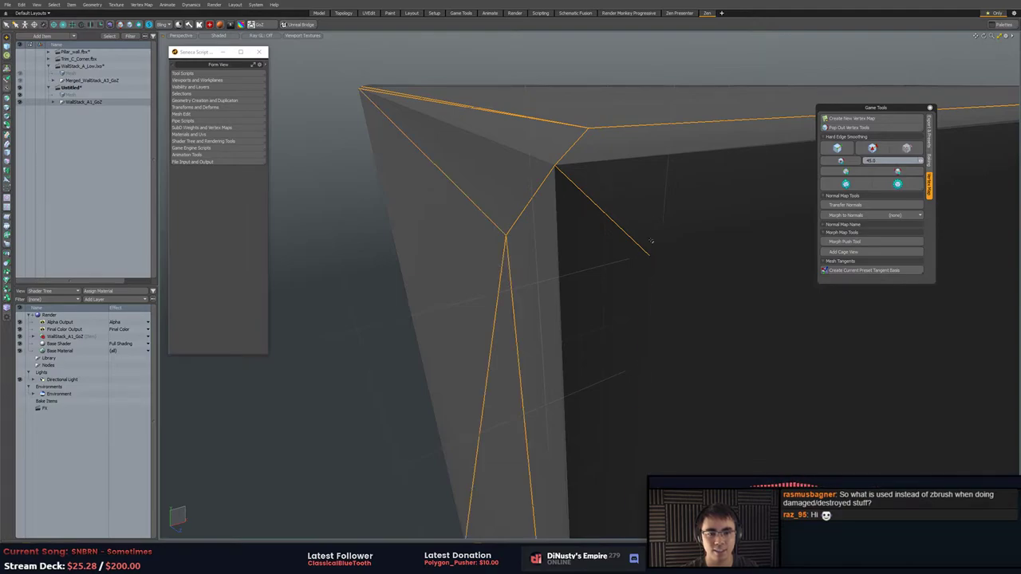
key("BackSpace")
Frame the block's next corner and clear the leftover edge running down the adjoining flat side.
left_click_drag(699, 276, 570, 248, "alt")
scroll(625, 294, "down", 4)
scroll(479, 156, "up", 3)
key("1")
right_click_drag(556, 197, 552, 194)
key("shift+a")
mouse_move(554, 198)
left_mouse_down("alt")
mouse_move(619, 230)
mouse_move(633, 259)
left_mouse_up("alt")
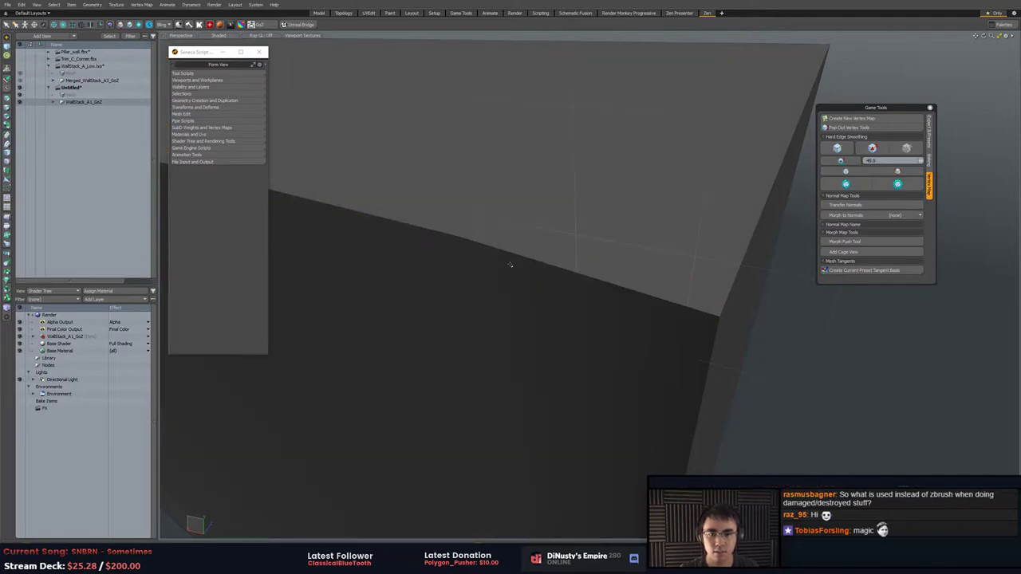
left_click_drag(522, 296, 517, 318, "ctrl+alt")
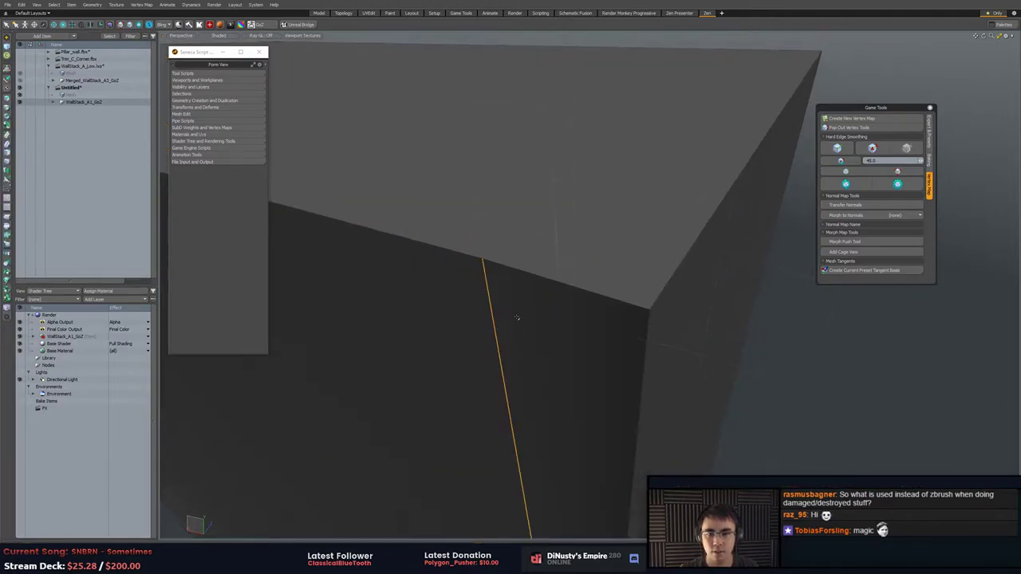
middle_click_drag(611, 342, 551, 371)
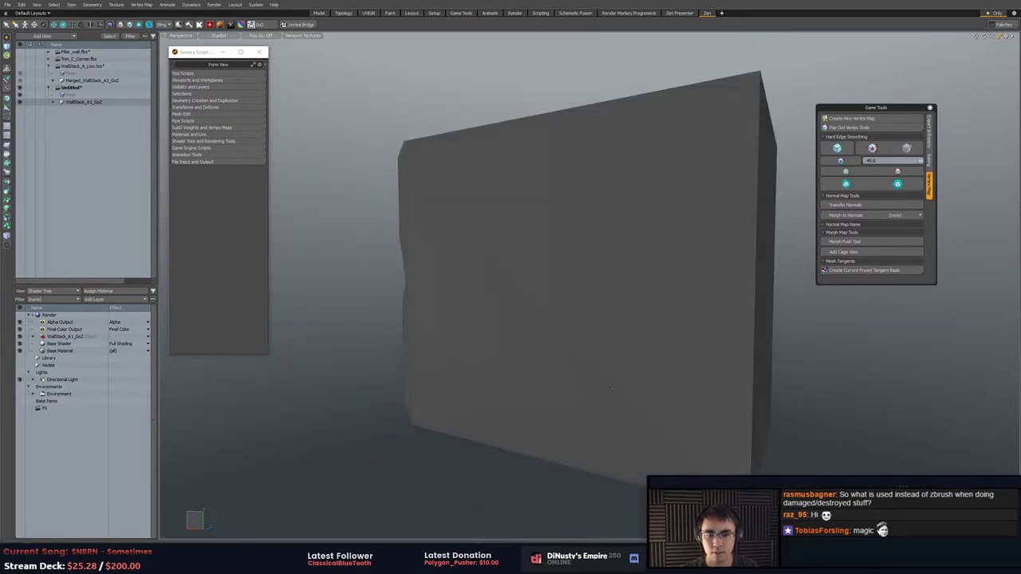
Close the triangular gap at the block's corner with a new polygon from the vertices around it.
middle_click_drag(611, 389, 615, 351)
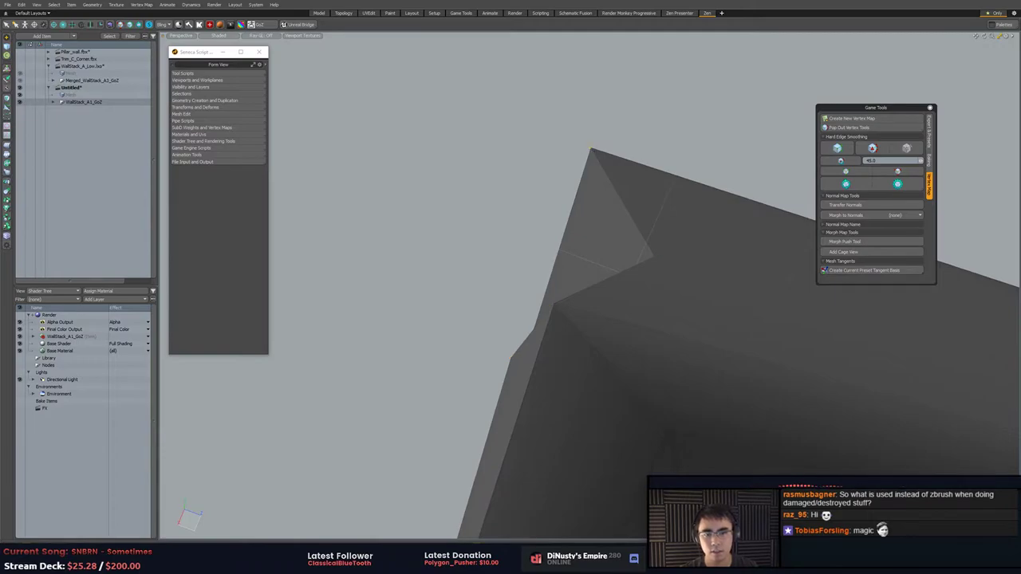
middle_click_drag(711, 385, 670, 360)
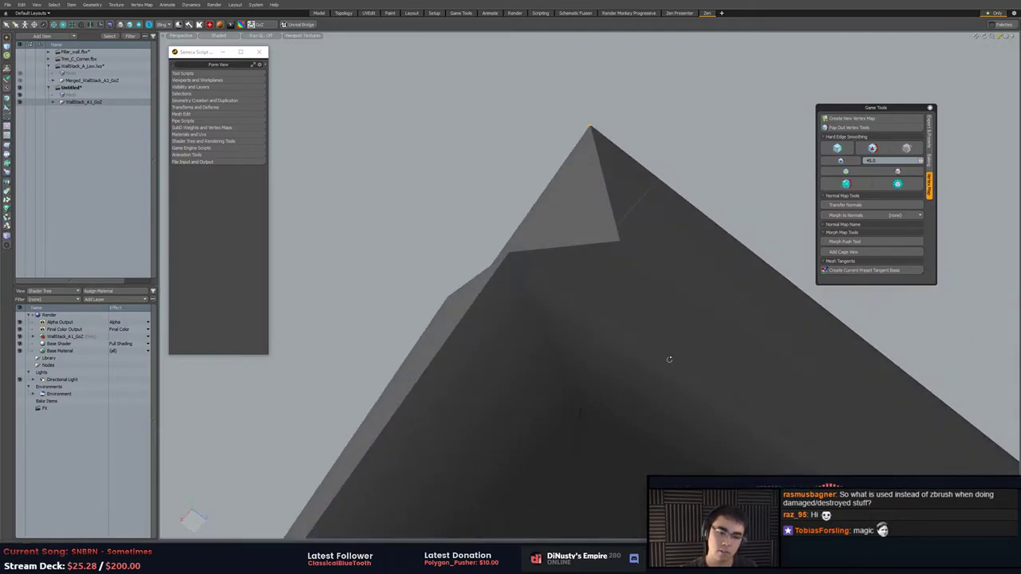
key("p")
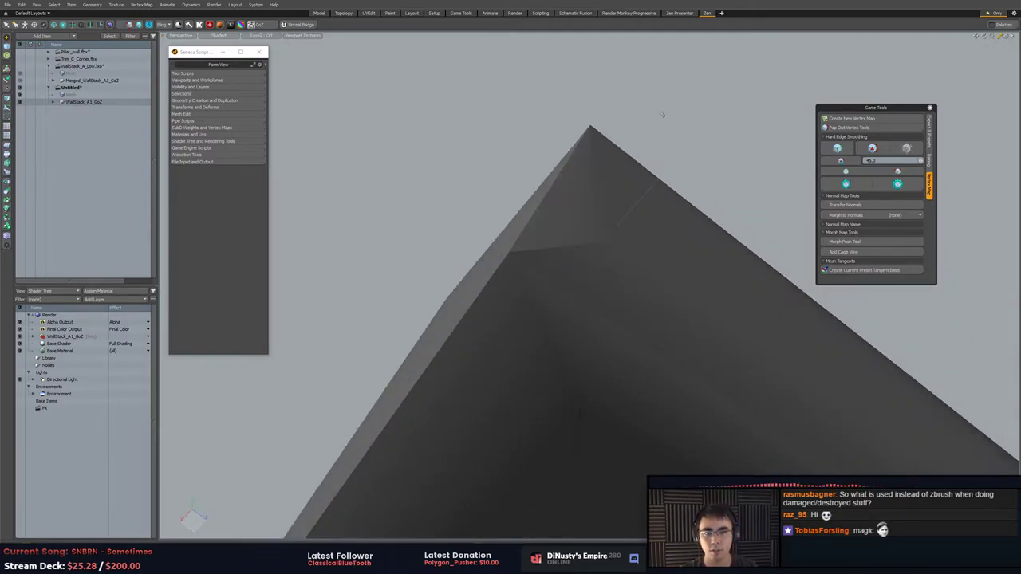
Remove the edges crossing the patched corner and those fanning out over the adjoining flat side.
key("2")
left_click_drag(604, 218, 667, 246)
key("BackSpace")
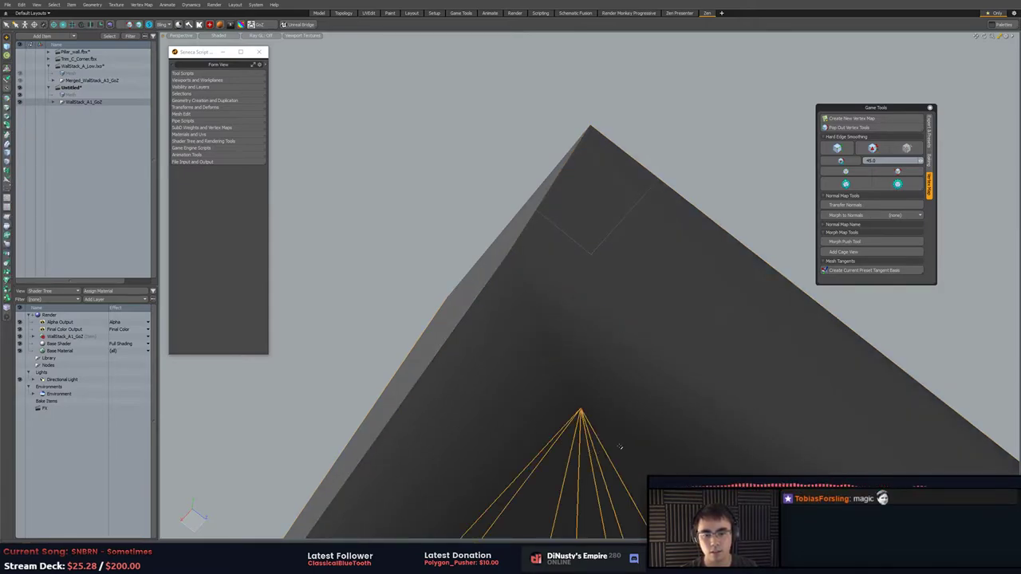
middle_click_drag(774, 219, 630, 440)
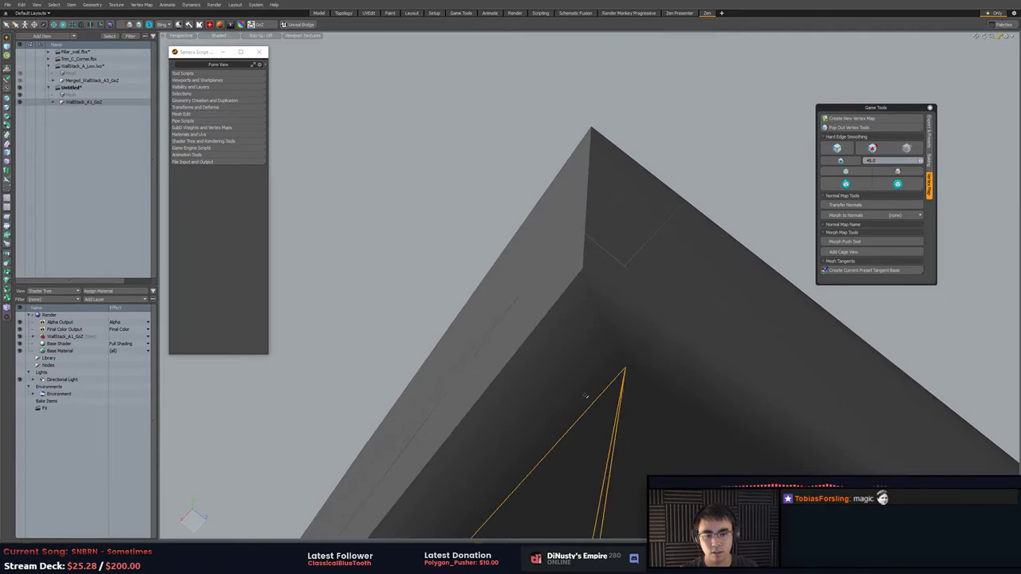
key("BackSpace")
Clear the remaining edges converging near the block's corner and select the long flat face.
left_click_drag(675, 383, 639, 447, "alt")
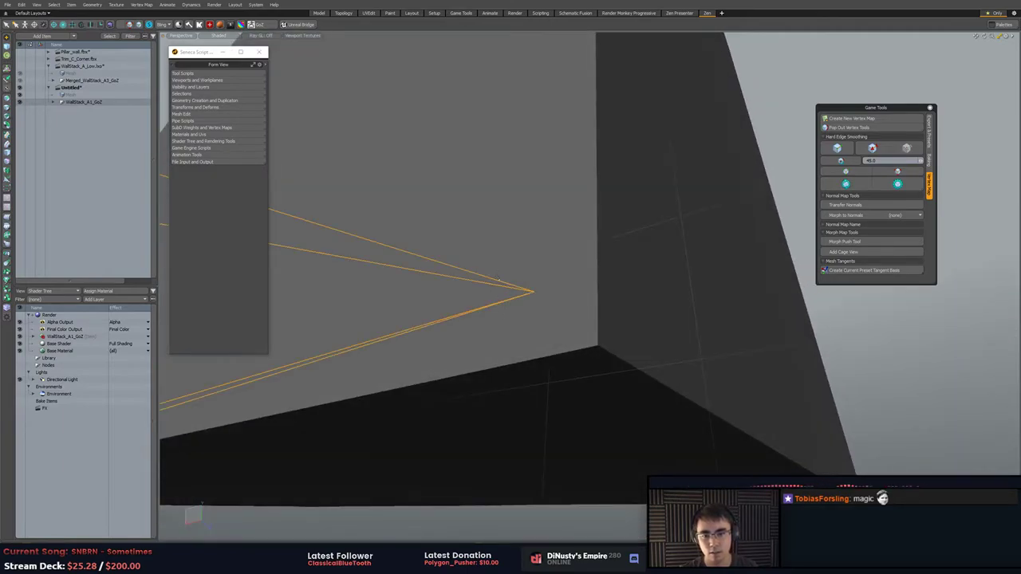
middle_click_drag(567, 312, 598, 286)
middle_click_drag(682, 263, 547, 78)
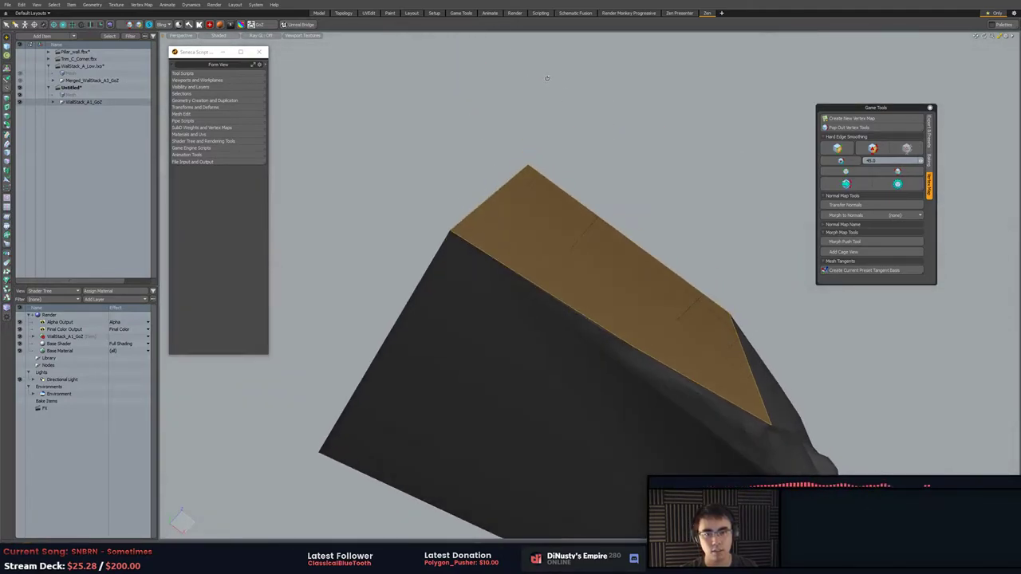
Triple the block's long flat side into triangles and apply hard-edge smoothing to its normals.
middle_click_drag(461, 300, 584, 337)
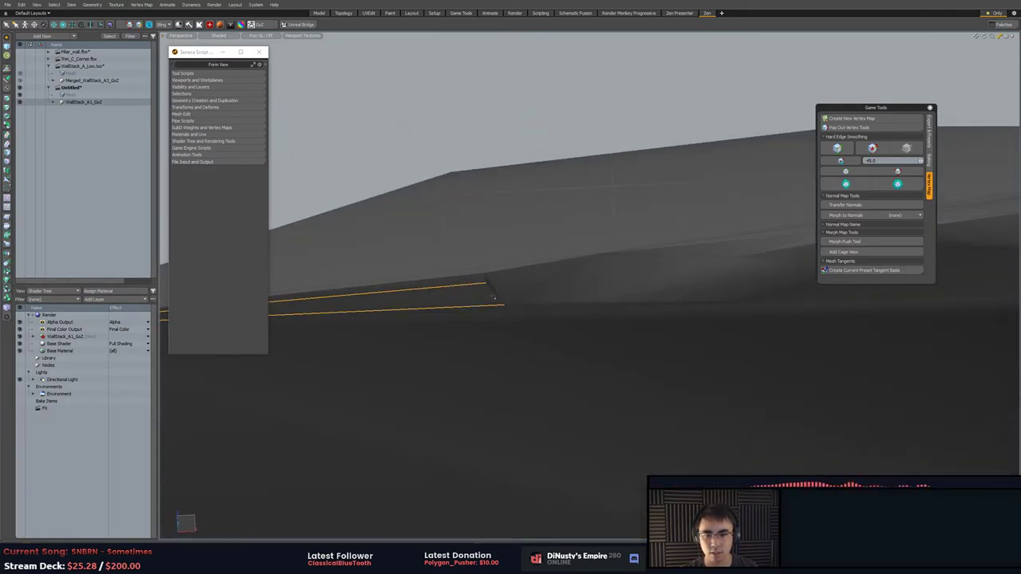
middle_click_drag(491, 299, 806, 313)
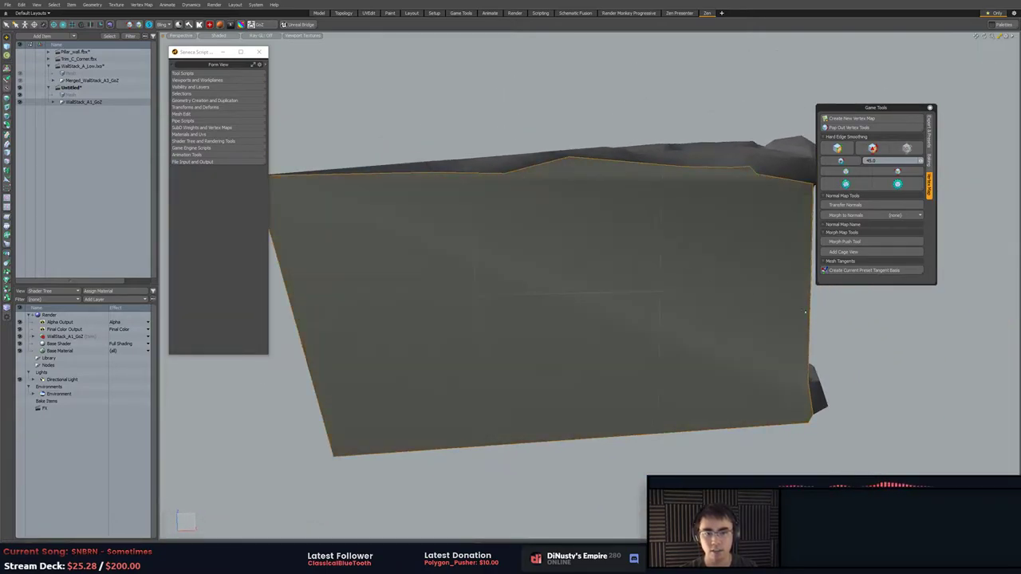
key("shift+t")
left_click(841, 350)
left_click_drag(842, 350, 796, 365, "alt+shift")
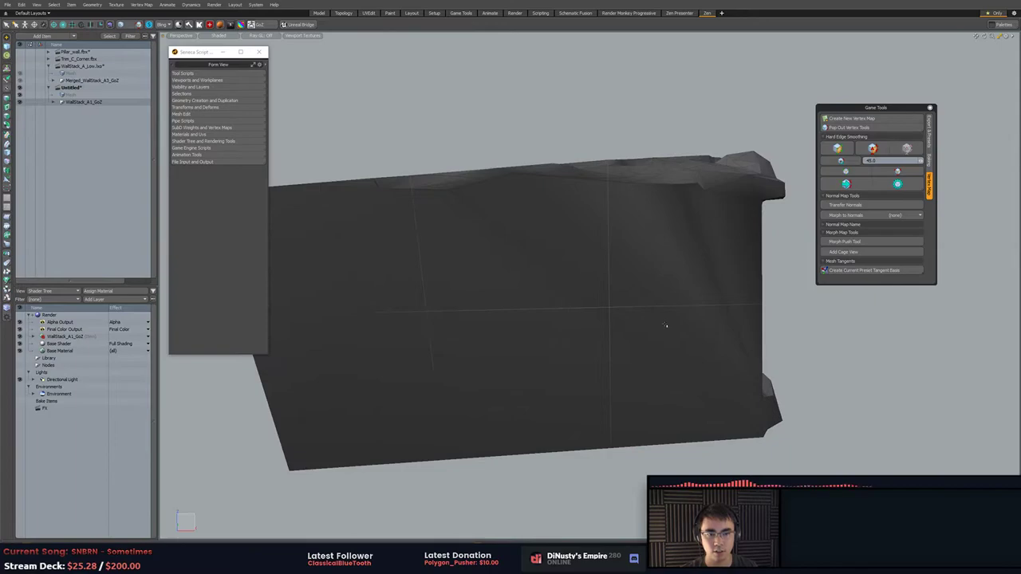
left_click(844, 185)
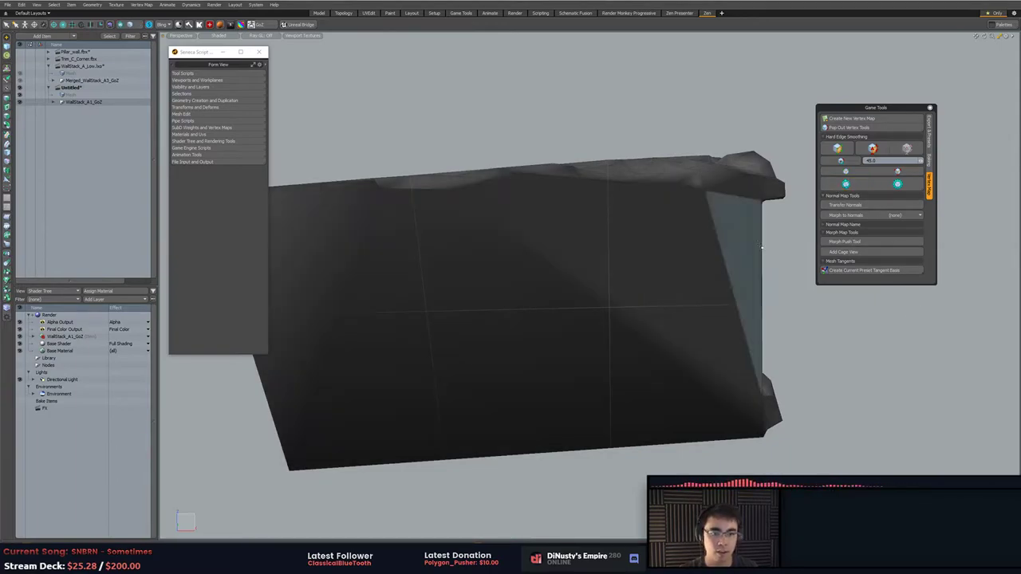
Apply angle-based hard-edge smoothing to the whole block, select its hard edges for inspection, and clear the selection.
left_click_drag(750, 220, 871, 194, "alt")
left_click(852, 163)
left_click_drag(768, 150, 516, 290, "alt")
middle_click_drag(515, 290, 662, 309)
key("2")
left_click_drag(715, 297, 714, 351, "alt")
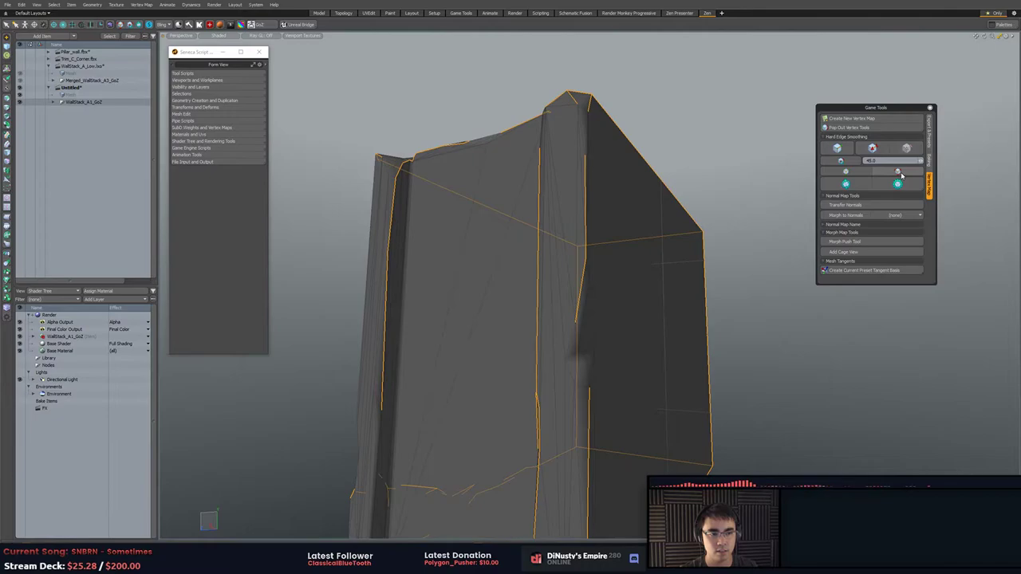
middle_click_drag(798, 295, 699, 304)
left_click_drag(699, 304, 611, 263, "alt")
key("Escape")
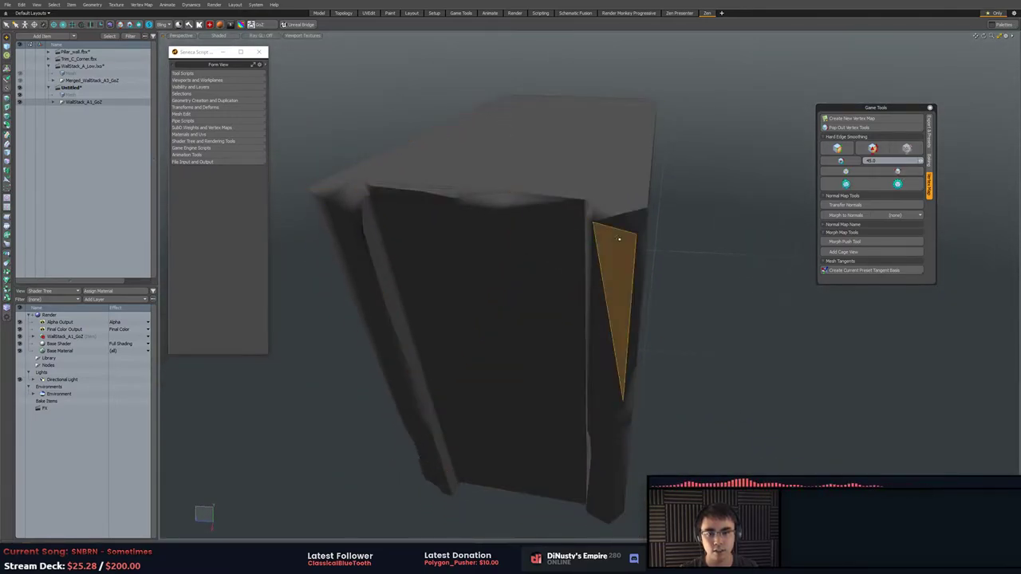
Select the narrow face beside the block's groove, convert the selection to edges and harden them.
double_click(619, 239)
key("alt+2")
left_click(839, 152)
left_click(750, 175)
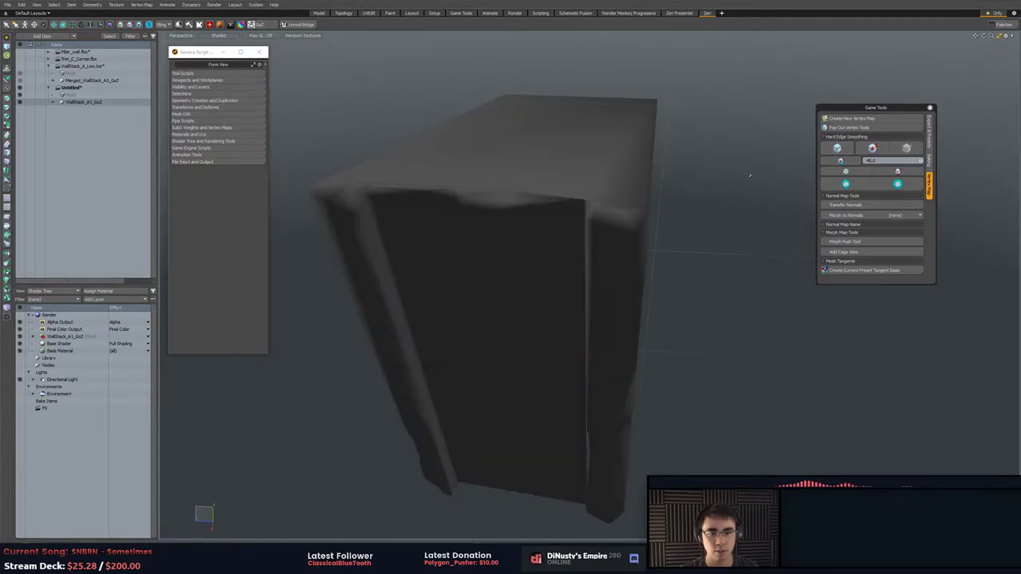
Lasso-select the rough polygons of the chipped lower corner and undo the last change to the selection.
mouse_move(749, 176)
left_mouse_down("alt")
mouse_move(677, 213)
mouse_move(532, 200)
mouse_move(602, 237)
mouse_move(638, 359)
left_mouse_up("alt")
key("3")
double_click(533, 201)
left_click_drag(638, 359, 631, 266, "alt+shift")
left_click(740, 333)
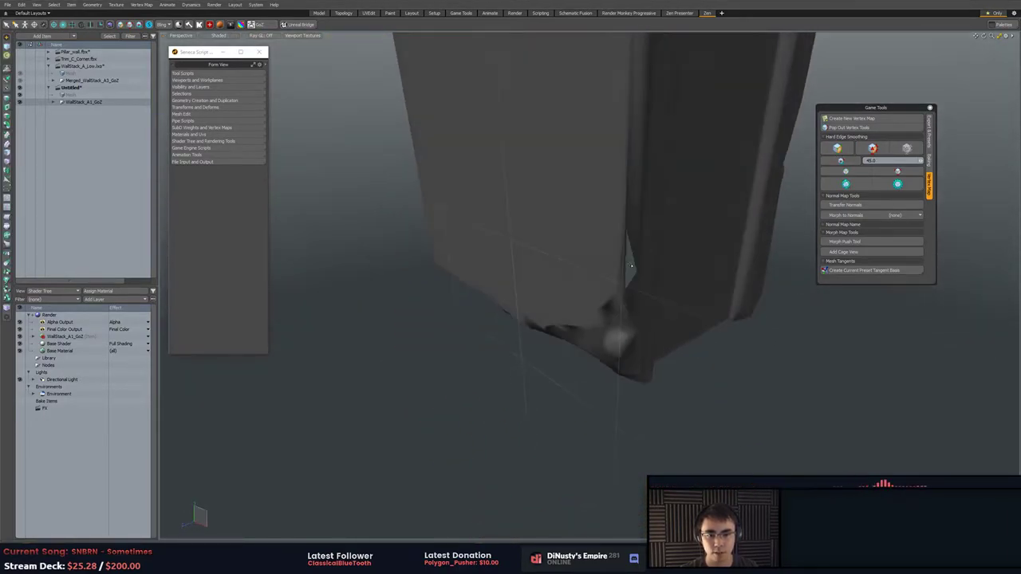
right_click_drag(681, 285, 682, 285)
mouse_move(681, 286)
left_mouse_down("alt")
mouse_move(668, 300)
mouse_move(661, 280)
mouse_move(722, 219)
mouse_move(651, 256)
left_mouse_up("alt")
middle_click_drag(650, 255, 676, 345)
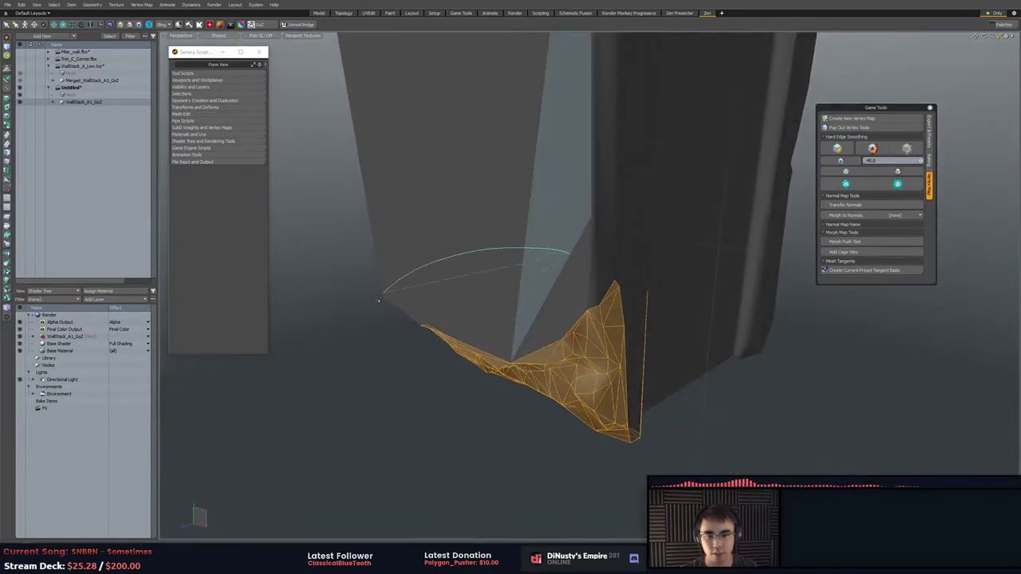
middle_click_drag(706, 453, 705, 445)
key("ctrl+z")
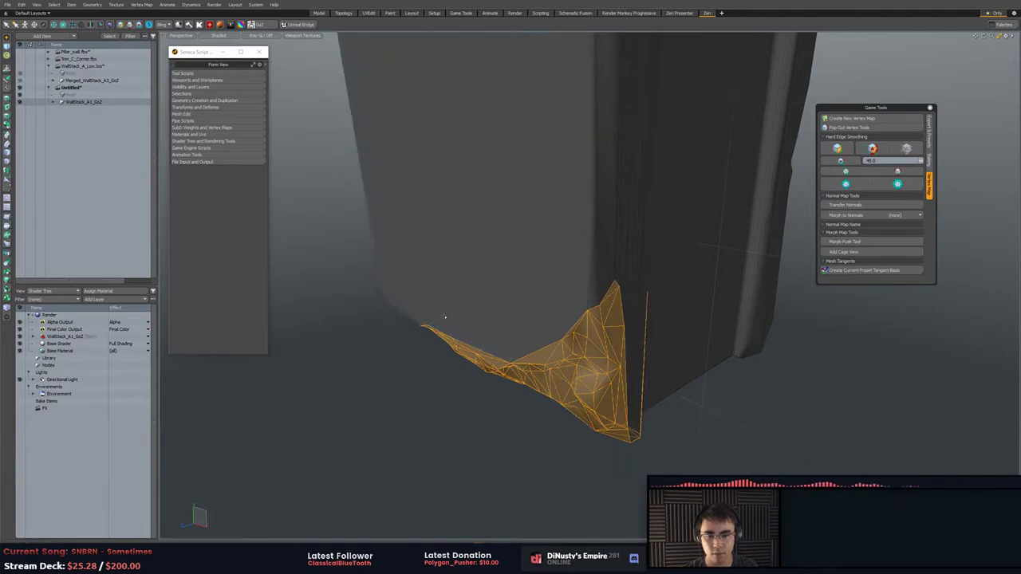
Extend the selection over the rest of the chipped surface, smooth its vertex normals and clear the selection.
middle_click_drag(424, 308, 397, 345)
middle_click_drag(686, 330, 685, 326)
mouse_move(684, 326)
left_mouse_down("alt")
mouse_move(654, 299)
mouse_move(645, 308)
mouse_move(538, 272)
mouse_move(526, 283)
left_mouse_up("alt")
left_click_drag(491, 332, 624, 313, "alt")
scroll(598, 319, "up", 3)
middle_click_drag(648, 280, 647, 276)
mouse_move(647, 276)
left_mouse_down("alt")
mouse_move(586, 307)
mouse_move(676, 335)
mouse_move(699, 300)
left_mouse_up("alt")
middle_click_drag(698, 300, 733, 263)
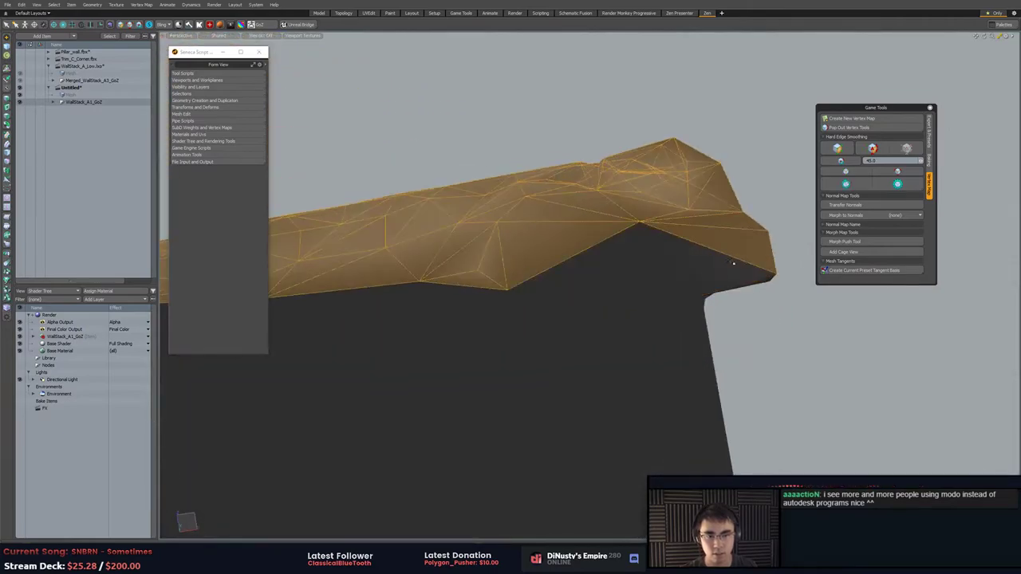
middle_click_drag(684, 308, 646, 395)
left_click_drag(646, 395, 797, 367, "alt")
left_click(871, 149)
left_click(855, 349)
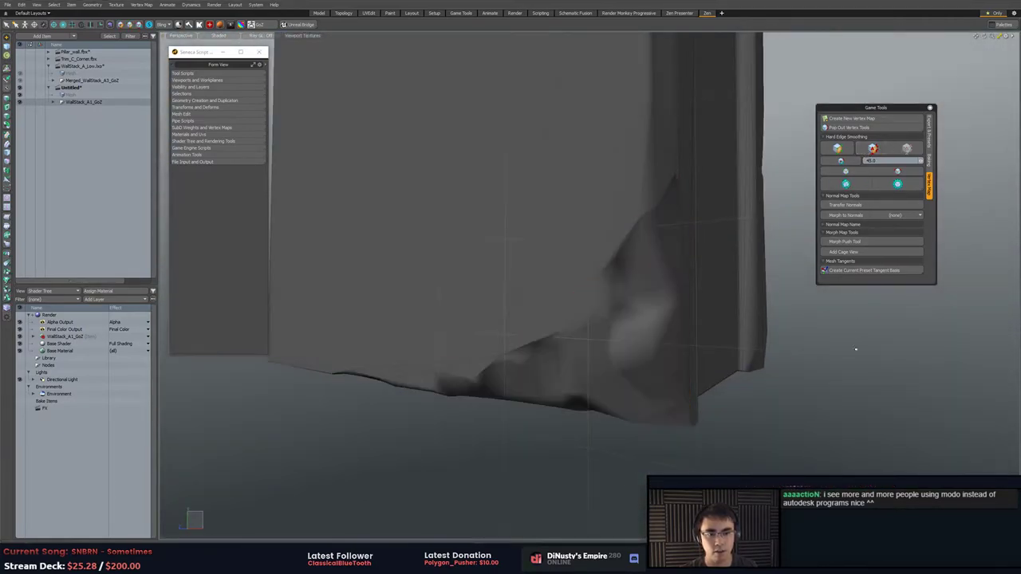
Select the triangulated flat underside polygons, smooth their vertex normals and pick the adjoining large flat face.
left_click_drag(855, 349, 844, 365, "alt")
middle_click_drag(843, 365, 608, 308)
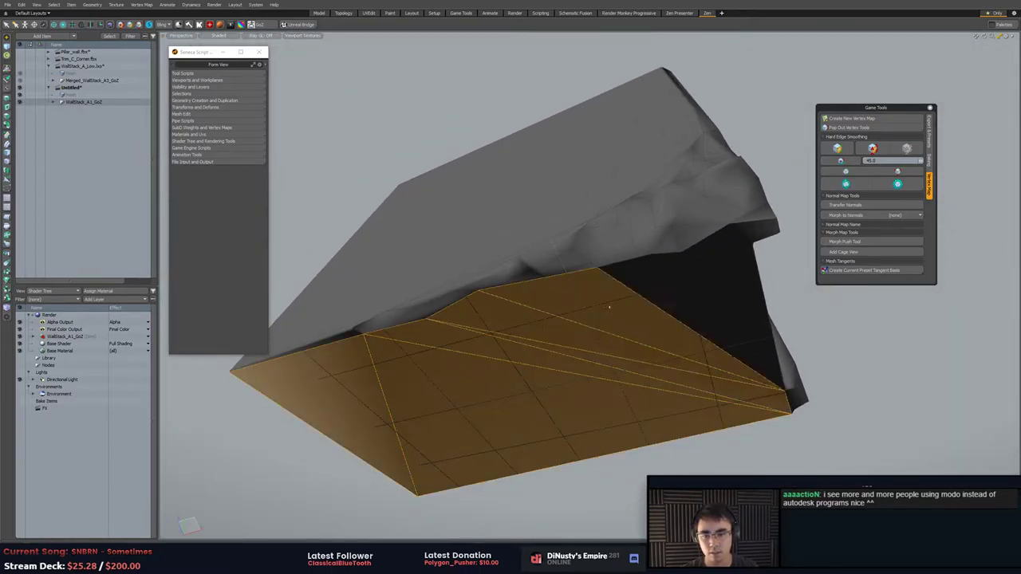
middle_click_drag(757, 228, 774, 191)
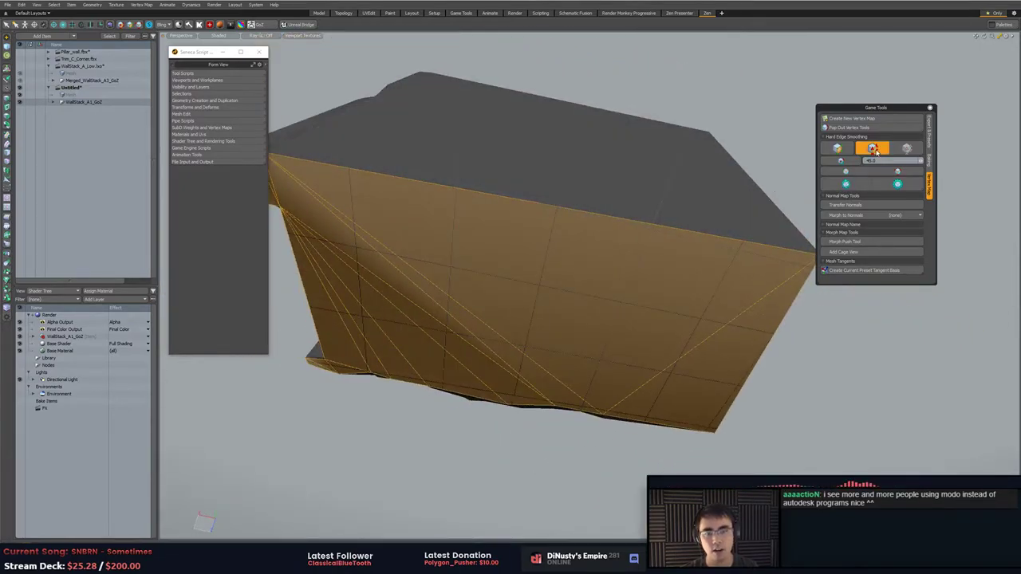
left_click_drag(585, 123, 556, 309, "alt+shift")
left_click(630, 194)
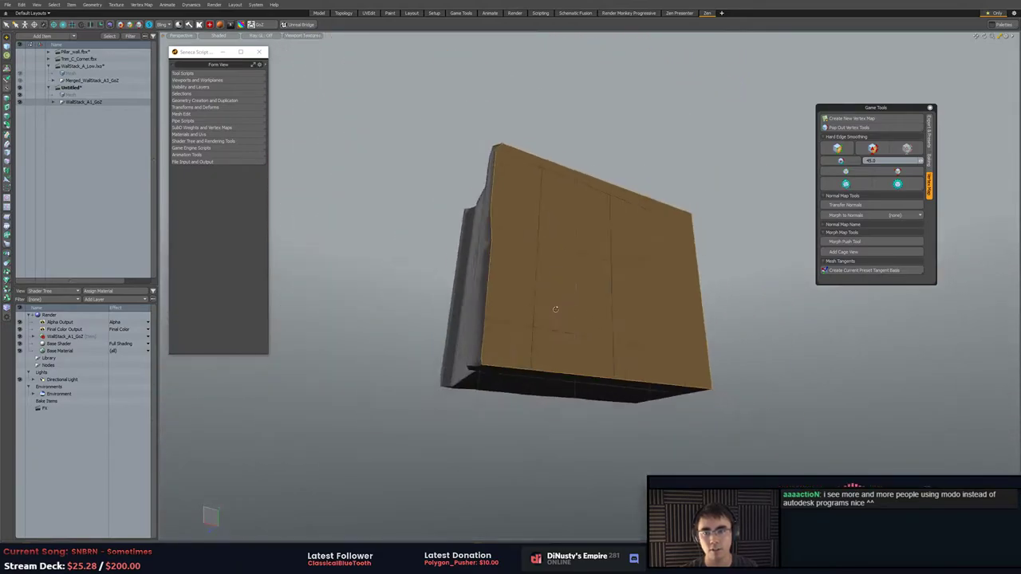
middle_click_drag(555, 309, 509, 266)
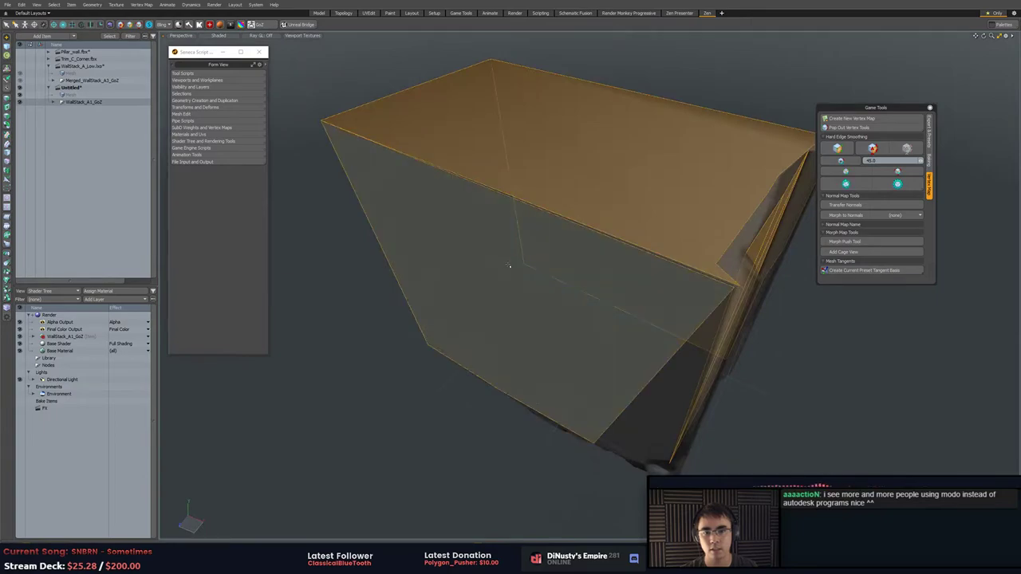
key("ctrl+z")
key("ctrl+z")
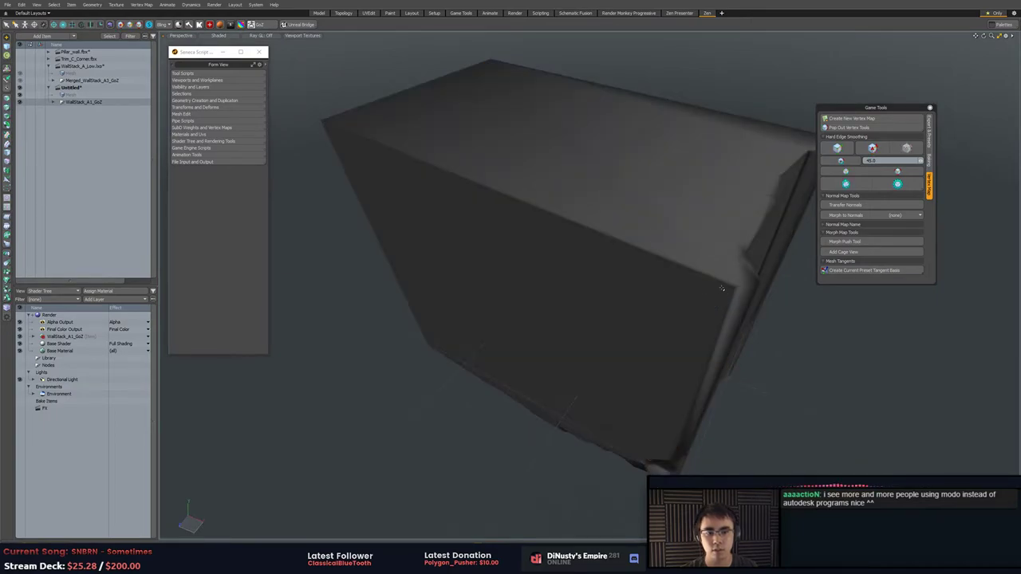
mouse_move(723, 290)
left_mouse_down("ctrl+alt")
mouse_move(743, 291)
mouse_move(733, 287)
left_mouse_up("ctrl+alt")
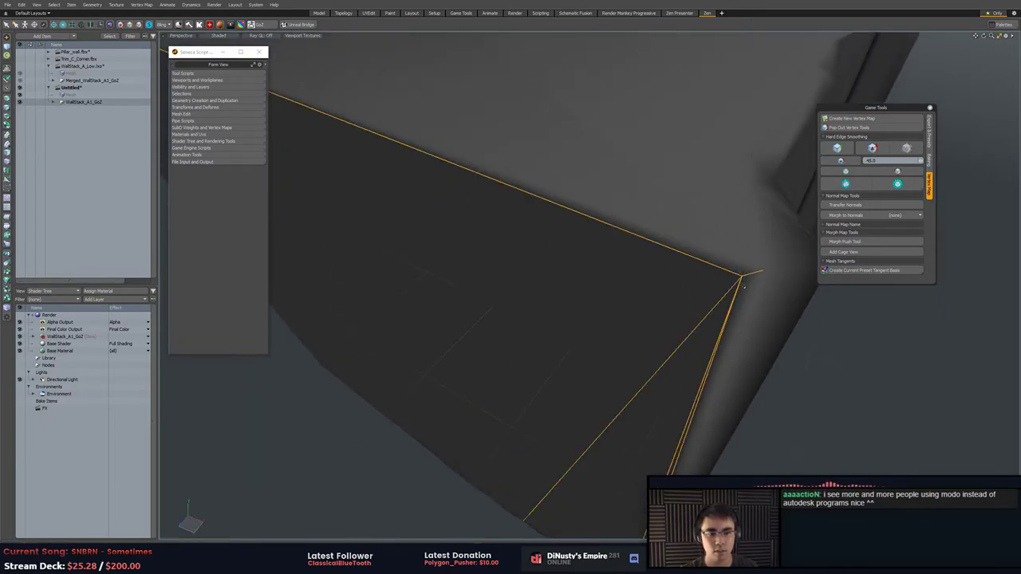
key("ctrl+z")
Reapply the angle-based hard-edge smoothing to the block and clear the selection.
left_click(702, 324)
mouse_move(702, 324)
left_mouse_down("ctrl+alt")
mouse_move(638, 319)
mouse_move(648, 251)
mouse_move(624, 296)
left_mouse_up("ctrl+alt")
left_click(847, 162)
left_click(738, 288)
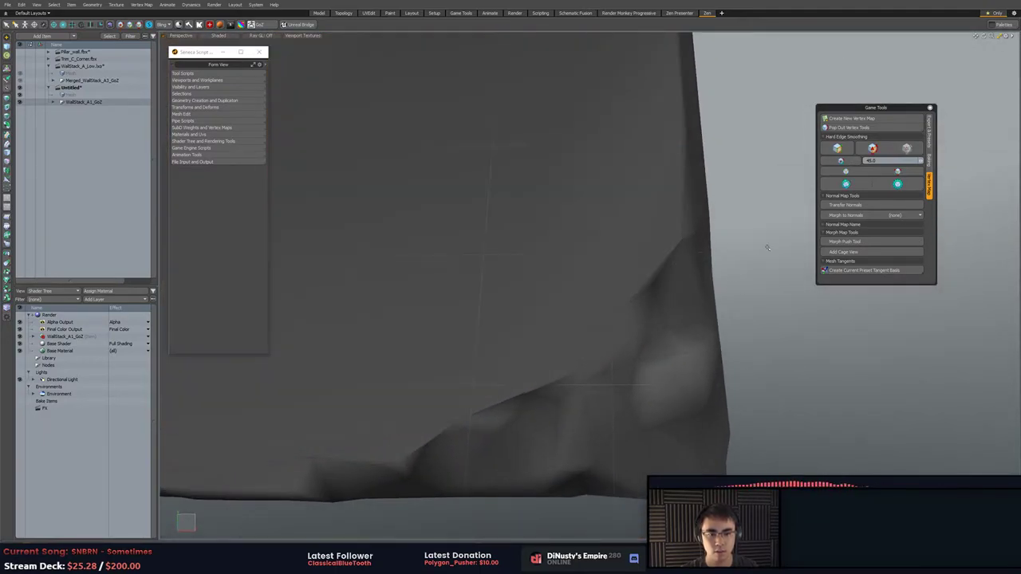
Select the large flat side together with the thin triangles fanning out toward the chipped corner.
left_click_drag(784, 248, 676, 298, "alt")
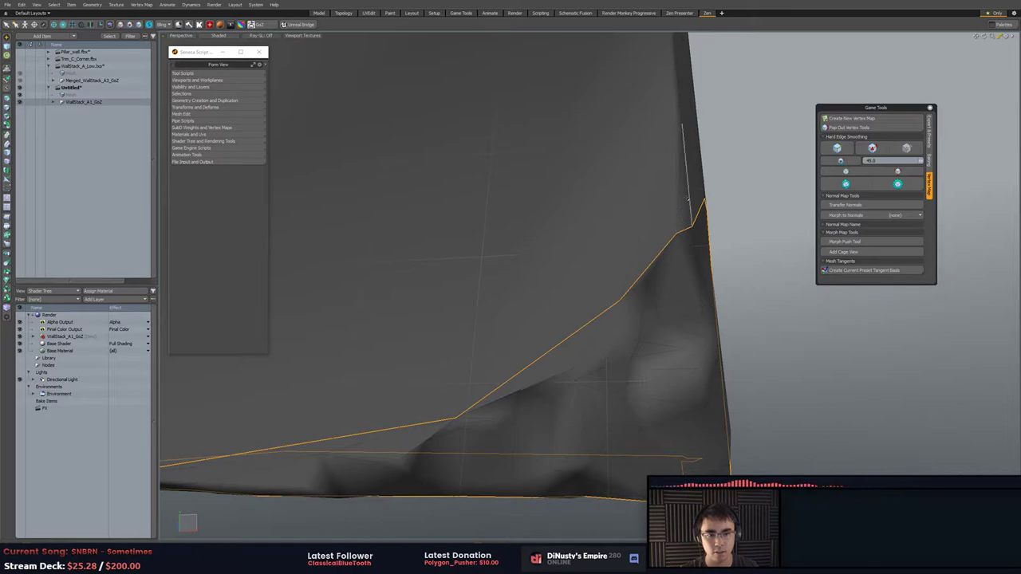
left_click_drag(680, 216, 554, 249)
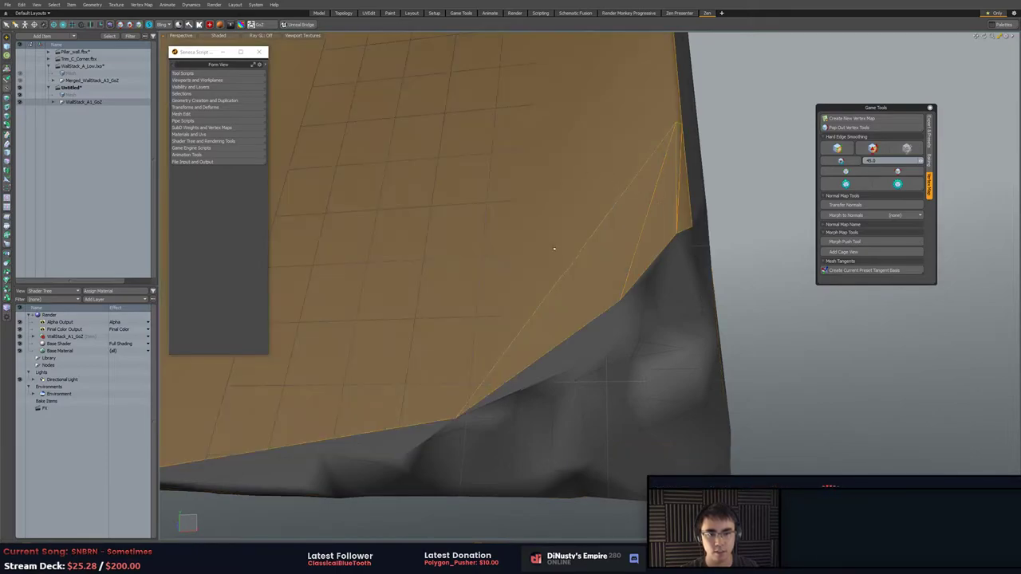
key("2")
key("3")
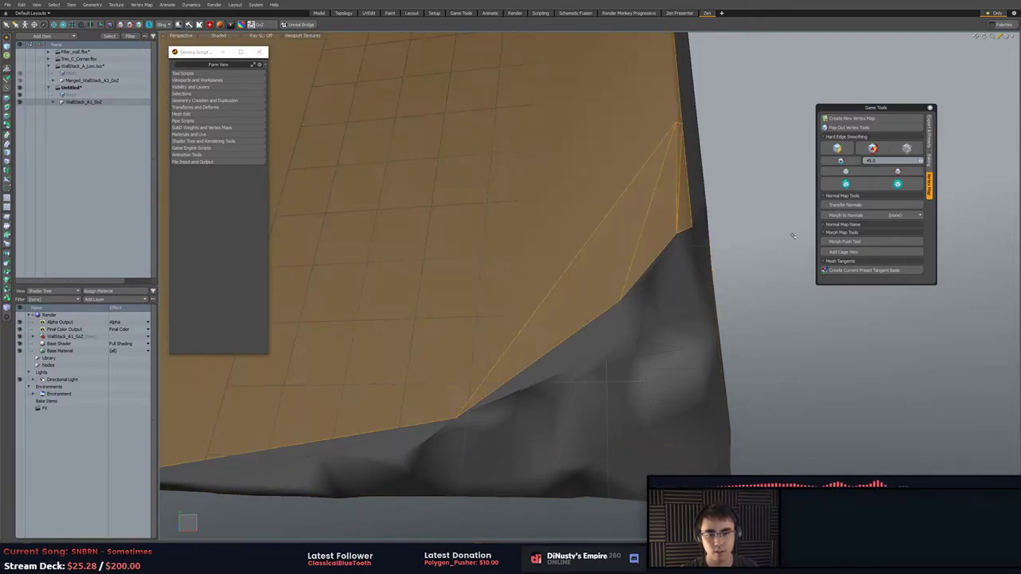
left_click_drag(612, 299, 708, 243, "alt")
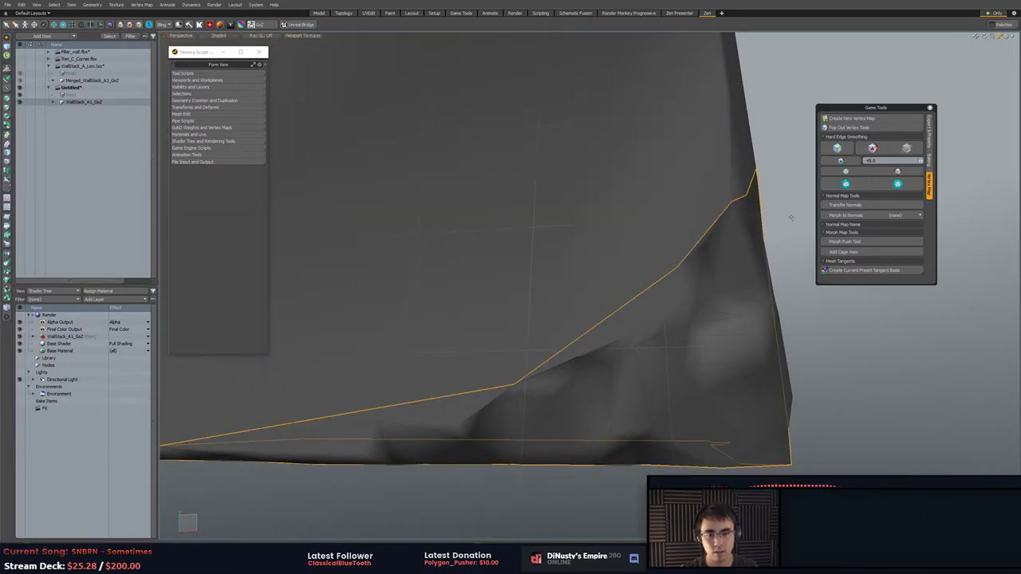
Add the remaining sliver polygons along the chipped border to the flat side's selection and smooth their vertex normals.
key("3")
left_click_drag(393, 423, 511, 407, "alt+shift")
left_click_drag(510, 455, 510, 407, "alt")
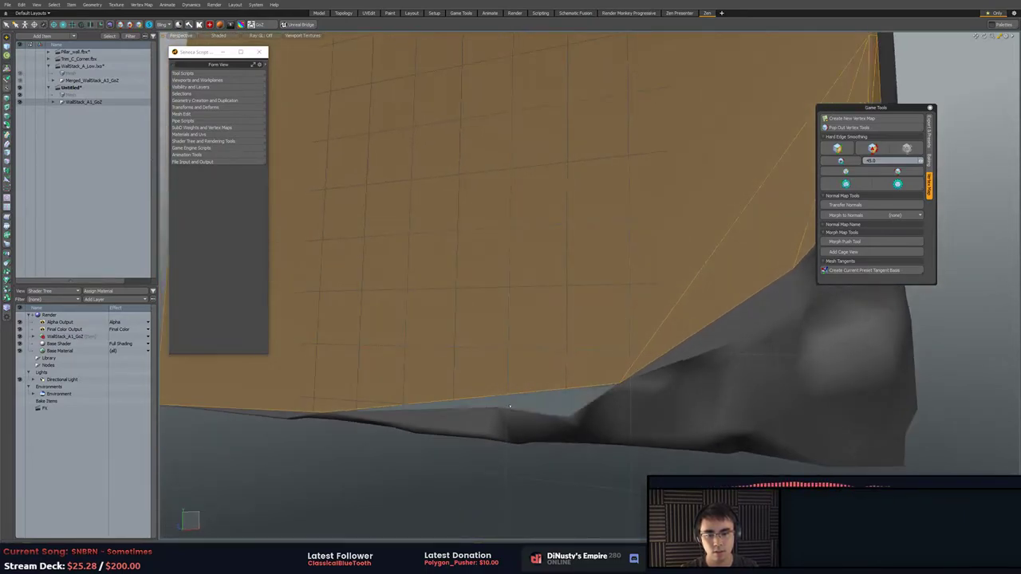
left_click_drag(764, 300, 685, 241, "alt")
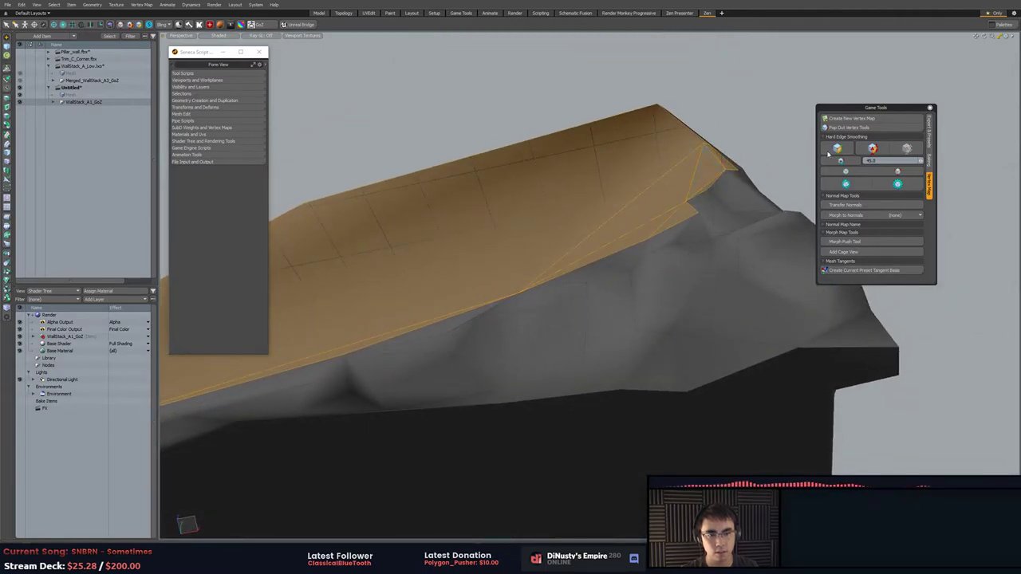
left_click(872, 149)
Harden the edges where the flat side meets the chipped corner and the long edge running up to the chip.
key("2")
left_click_drag(759, 117, 736, 230, "alt")
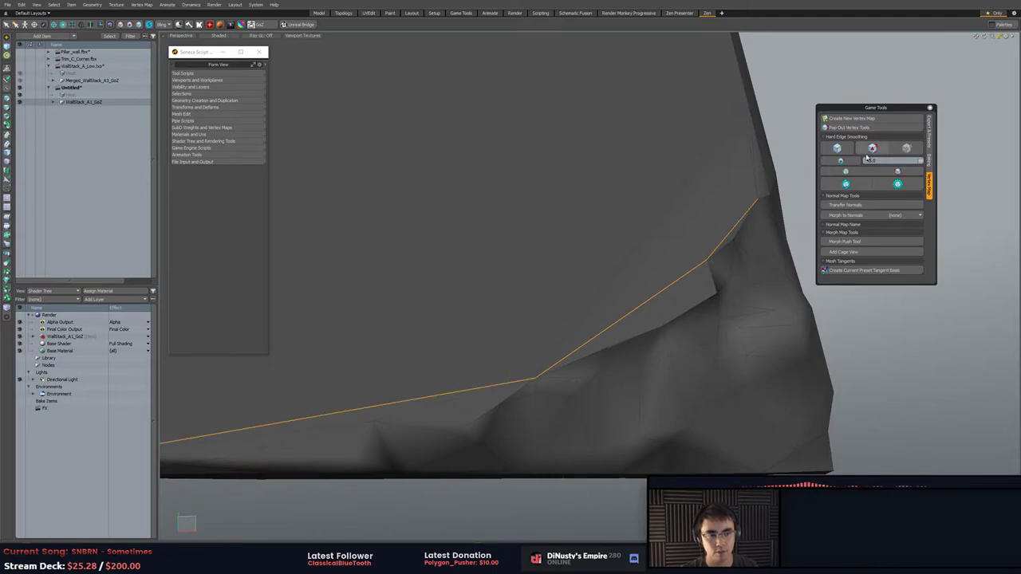
left_click_drag(763, 184, 570, 325, "alt")
left_click_drag(571, 325, 662, 305, "ctrl+alt")
key("3")
left_click(620, 279)
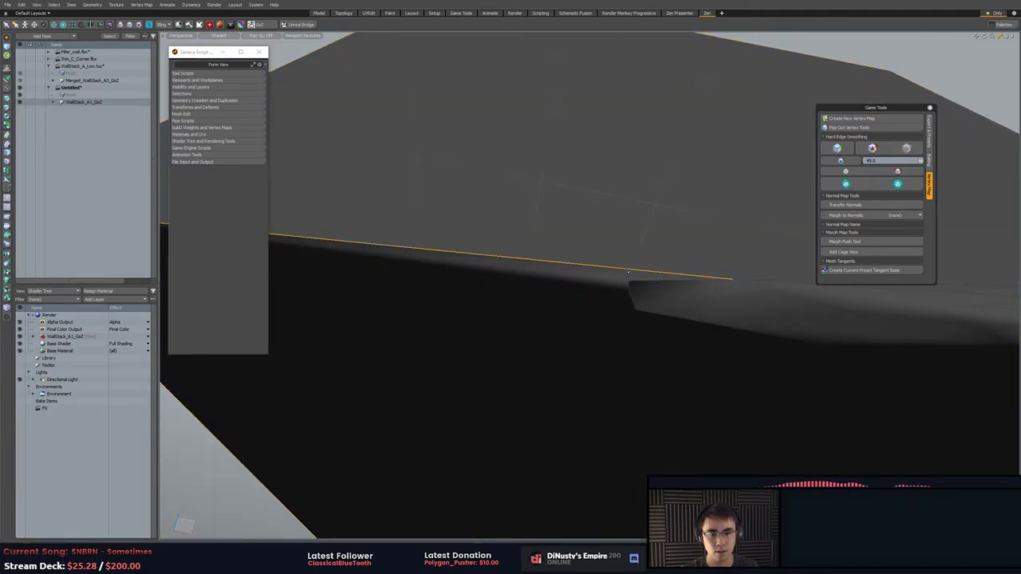
left_click(844, 153)
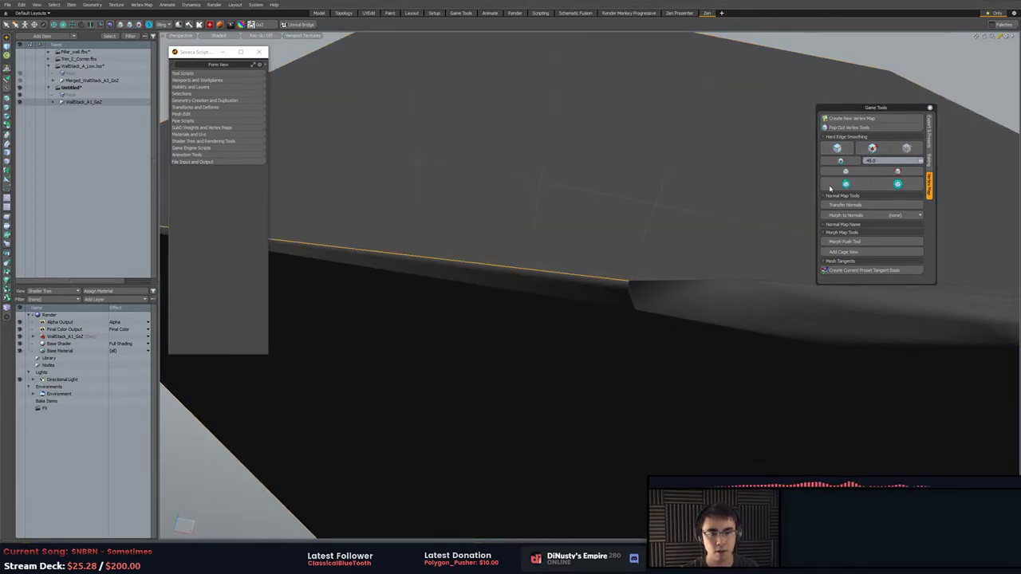
left_click(860, 151)
key("3")
Select the two short edges where the chip begins on the long edge and harden them.
mouse_move(688, 231)
left_mouse_down("alt")
mouse_move(647, 208)
mouse_move(643, 305)
mouse_move(578, 308)
mouse_move(626, 295)
left_mouse_up("alt")
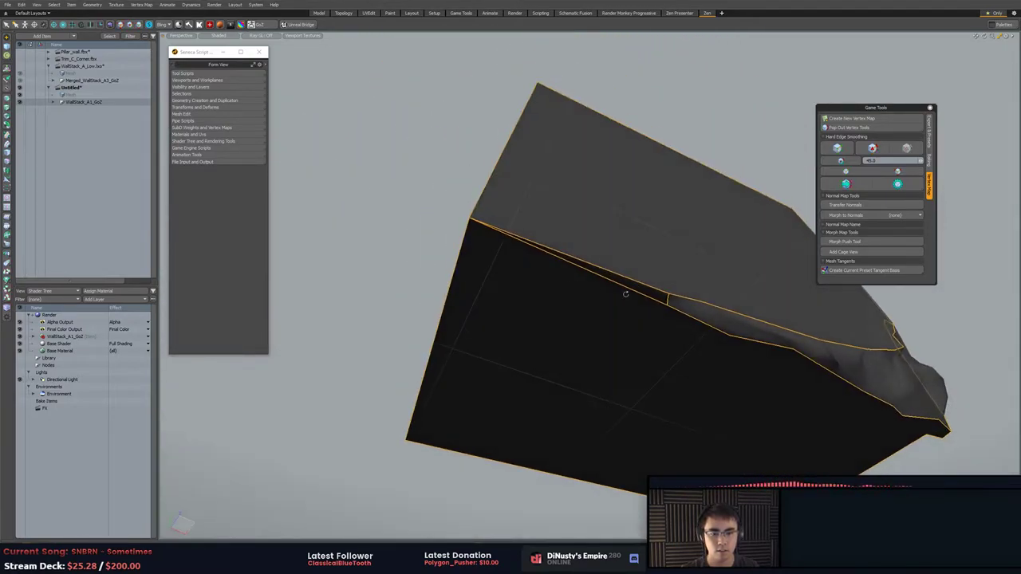
left_click_drag(702, 298, 759, 323, "ctrl+alt")
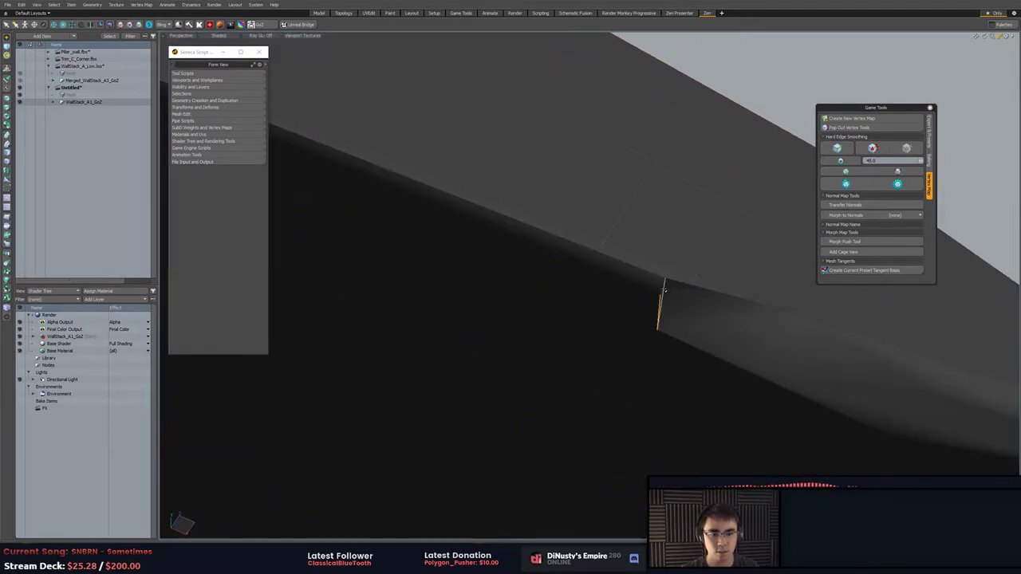
left_click_drag(666, 300, 653, 275, "alt")
left_click(842, 149)
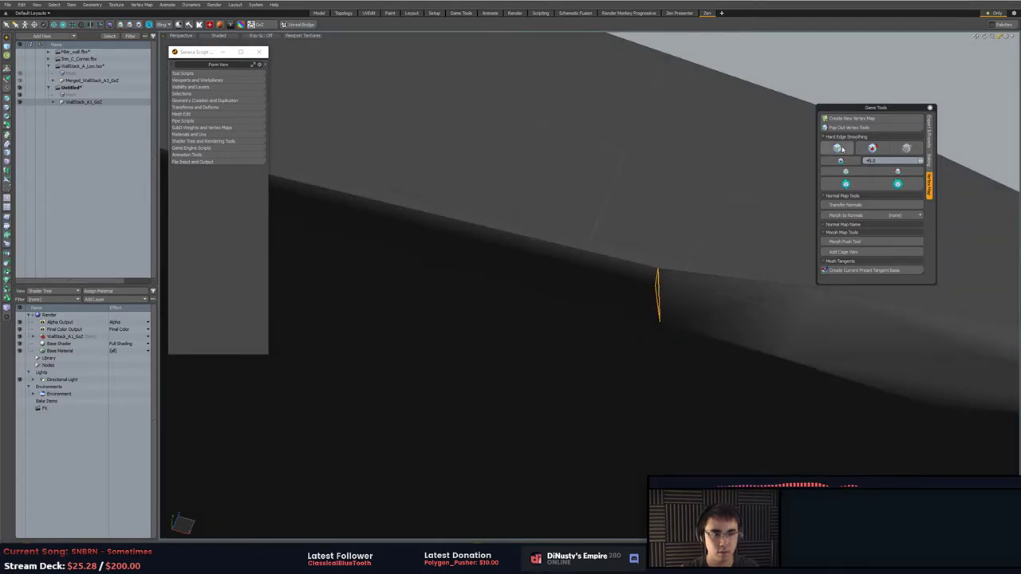
Select the block's narrow flat end face and smooth its vertex normals.
mouse_move(733, 211)
left_mouse_down("ctrl+alt")
mouse_move(672, 199)
mouse_move(662, 326)
mouse_move(742, 323)
mouse_move(777, 407)
left_mouse_up("ctrl+alt")
left_click_drag(778, 407, 697, 364, "ctrl+alt")
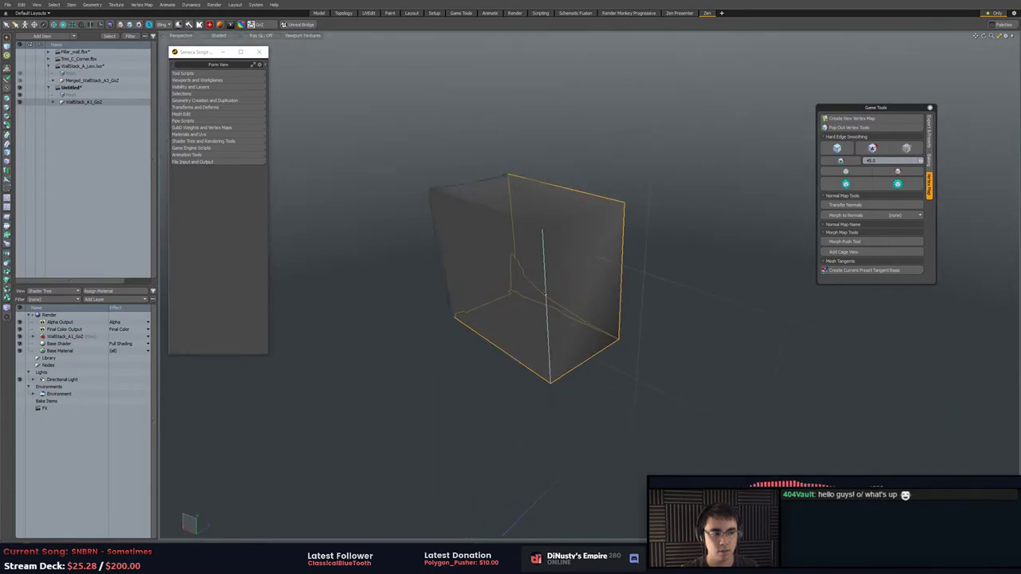
left_click_drag(546, 295, 594, 296, "alt")
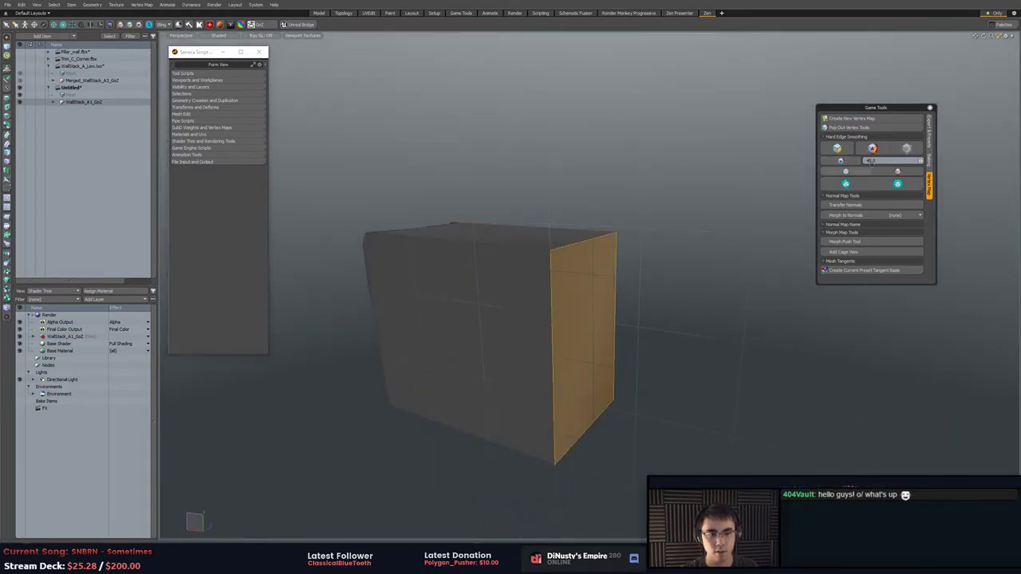
left_click(873, 151)
Select the block's remaining flat faces, including the top and the large side, and smooth their vertex normals.
left_click(522, 291)
left_click(552, 242)
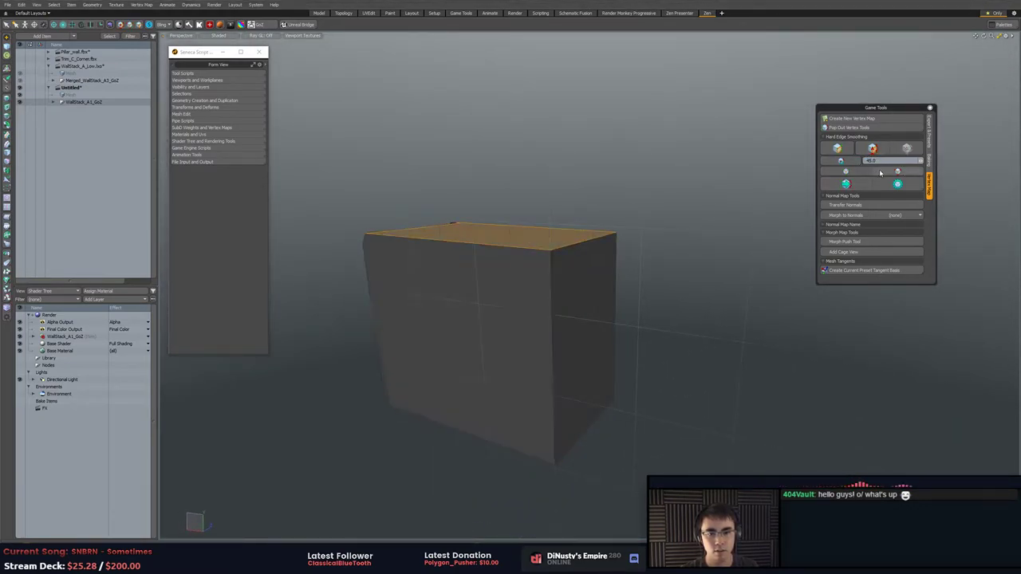
left_click_drag(777, 165, 793, 176, "alt")
left_click(506, 313, "shift")
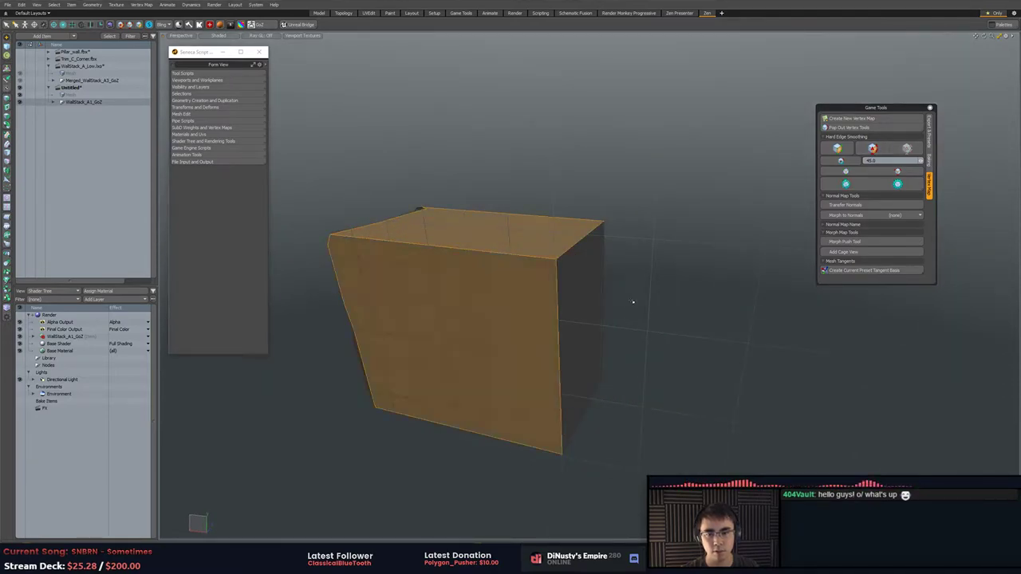
left_click_drag(724, 270, 620, 279, "alt")
left_click(619, 281)
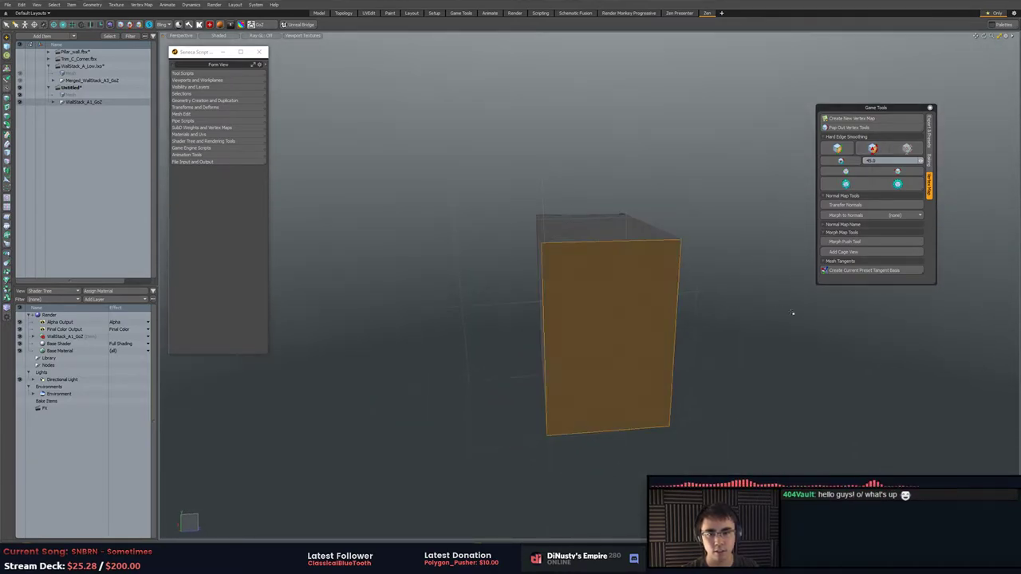
left_click_drag(793, 312, 587, 265, "alt")
left_click(668, 237, "shift")
left_click_drag(691, 187, 762, 392, "alt")
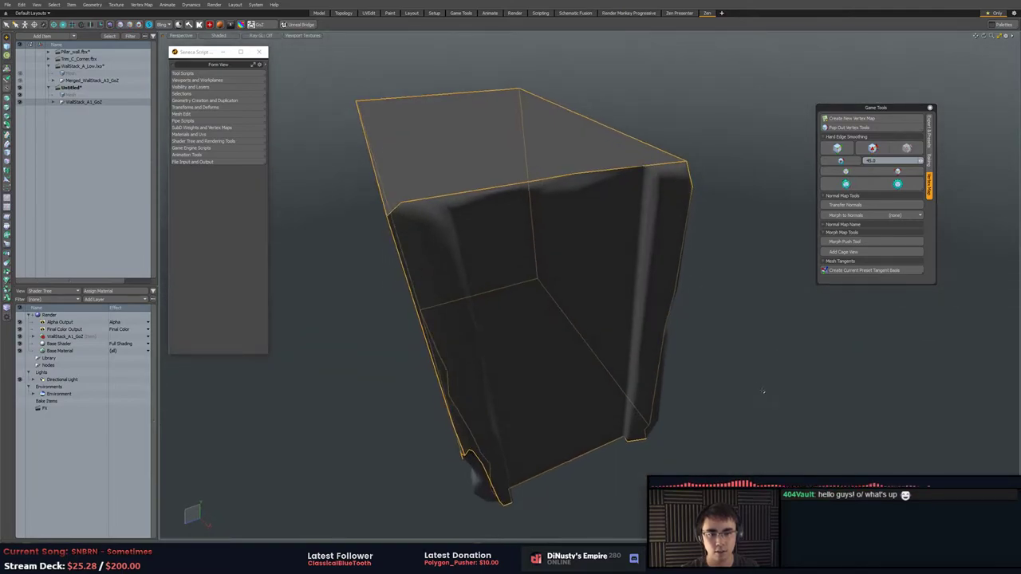
Select the small chip polygons and adjoining slivers along the top face's broken edge and smooth their vertex normals.
left_click_drag(739, 341, 607, 250, "alt")
right_click_drag(739, 265, 739, 266)
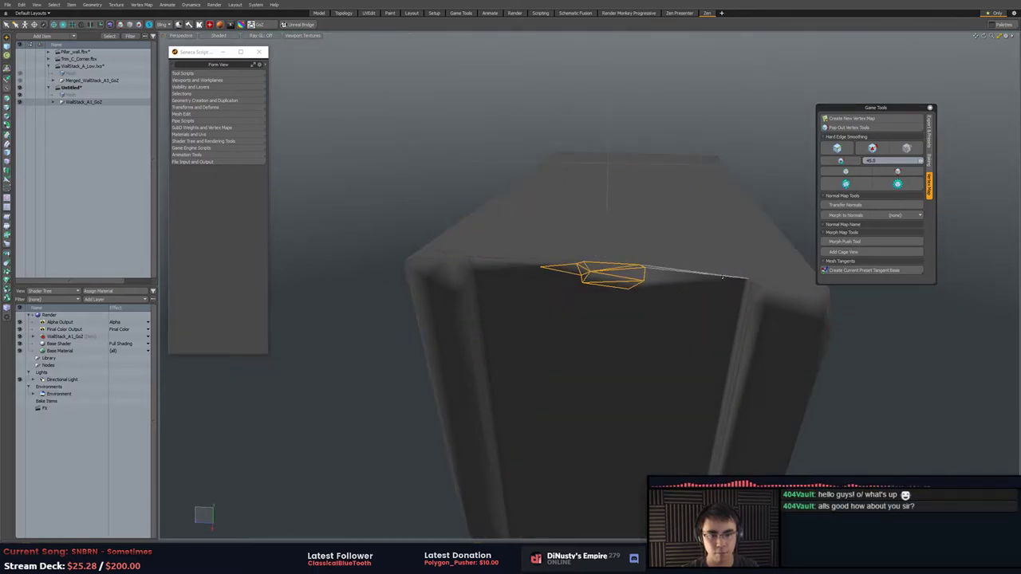
key("3")
mouse_move(581, 241)
right_mouse_down()
mouse_move(730, 308)
mouse_move(739, 273)
right_mouse_up()
mouse_move(738, 273)
left_mouse_down("alt")
mouse_move(709, 270)
mouse_move(730, 267)
left_mouse_up("alt")
left_click(728, 259, "ctrl")
left_click_drag(638, 291, 583, 291, "alt")
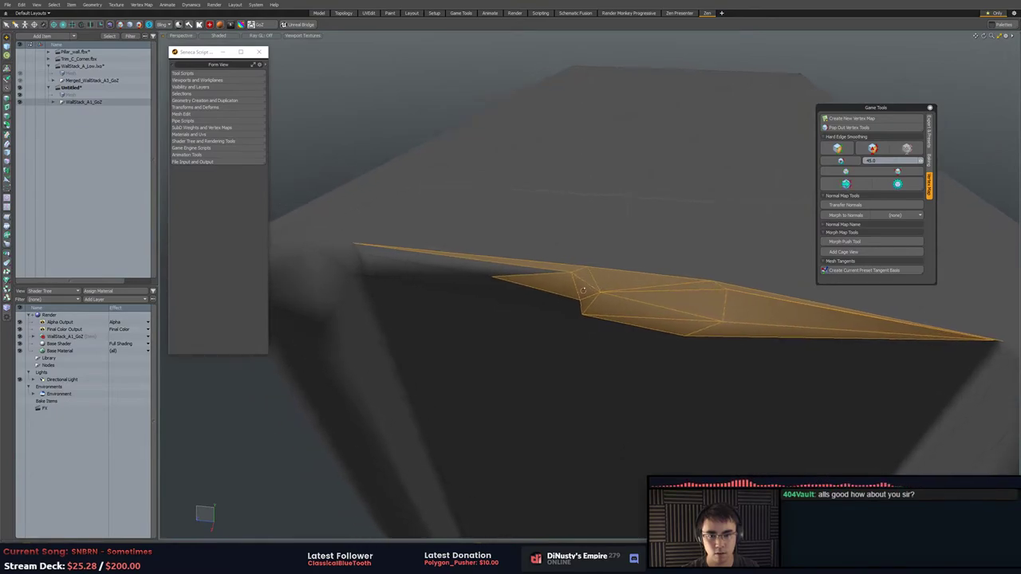
key("2")
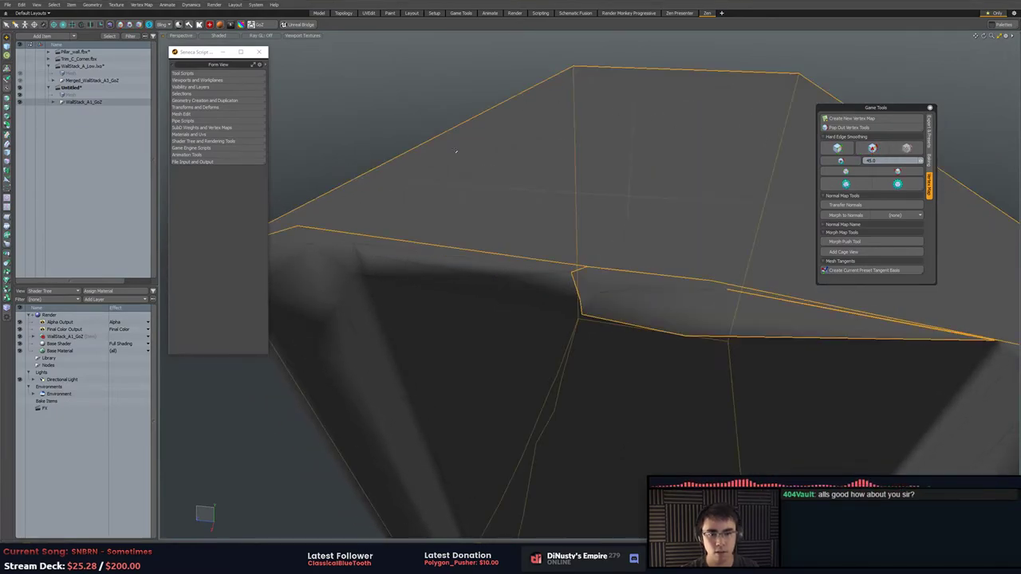
Soften the stray hard edge running through the narrow sliver above the chip.
scroll(697, 252, "down", 4)
scroll(559, 267, "up", 4)
left_click_drag(696, 253, 682, 317, "alt")
scroll(781, 322, "up", 3)
left_click_drag(781, 322, 738, 319, "alt")
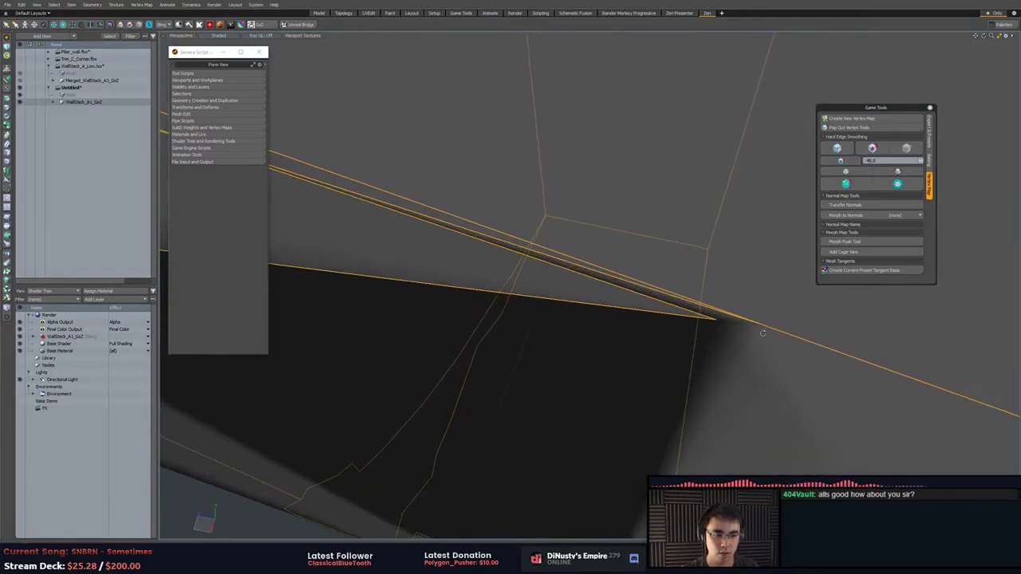
left_click(739, 322)
left_click(589, 273)
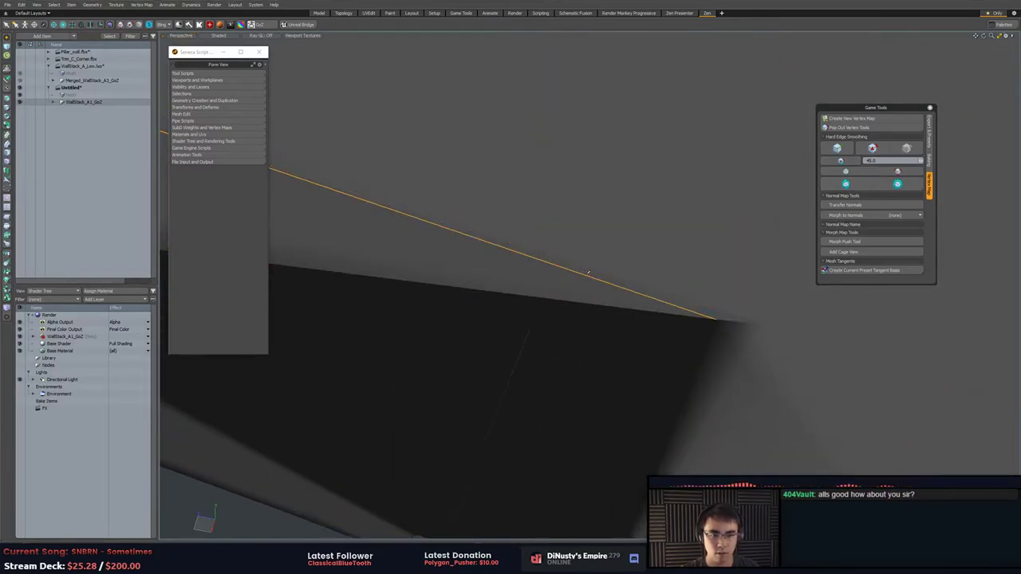
left_click(830, 154)
scroll(668, 262, "down", 3)
Harden the upper edge of the dark inset face, from its corner to the start of the chip.
left_click_drag(668, 262, 689, 222, "alt")
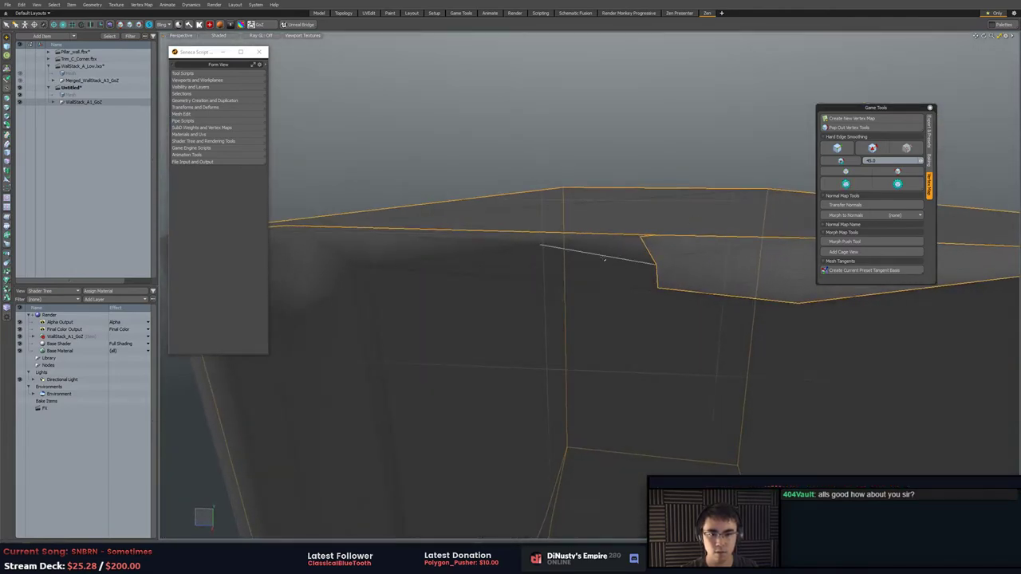
key("Escape")
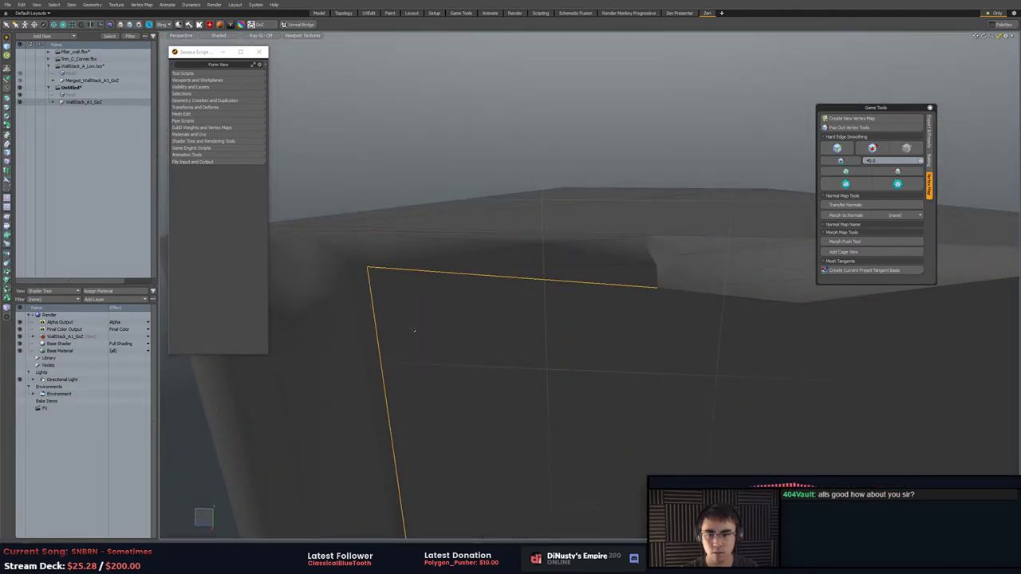
left_click_drag(414, 329, 582, 257, "alt")
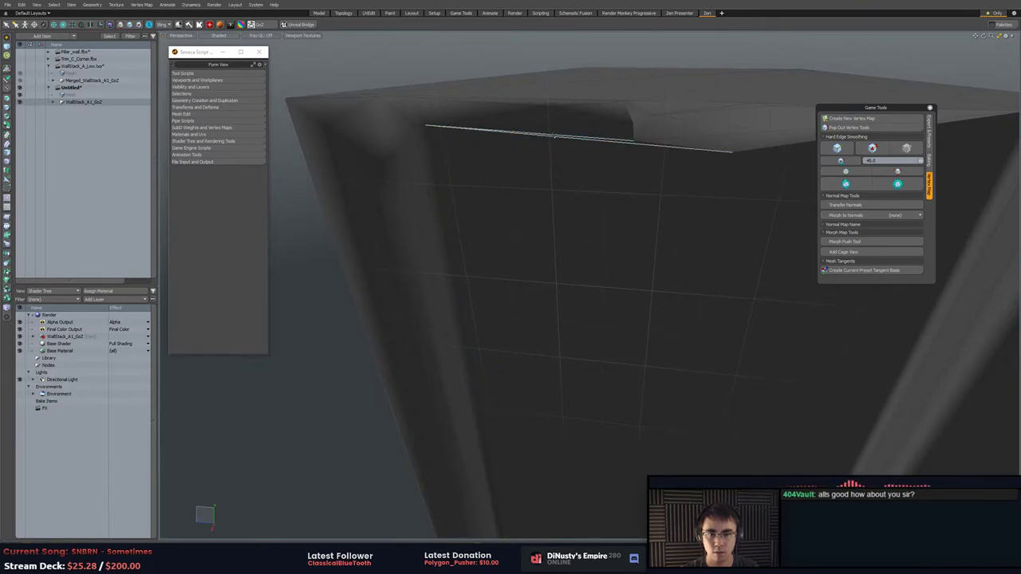
double_click(555, 136)
key("Escape")
left_click(871, 151)
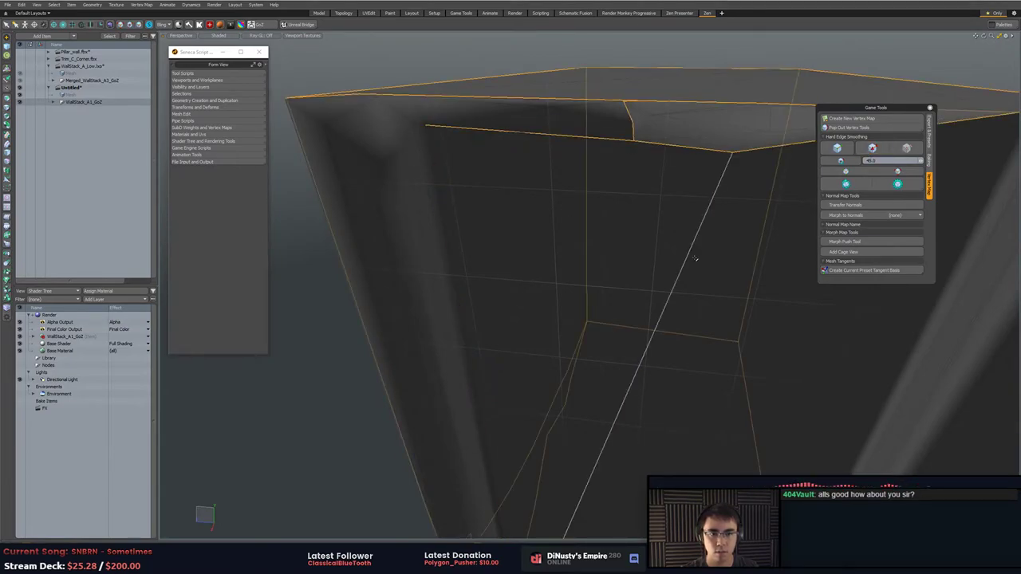
Harden the long vertical edge where the inset face meets the rounded border.
scroll(695, 258, "down", 3)
left_click_drag(690, 255, 639, 219, "alt")
left_click(514, 224)
left_click(514, 224)
left_click_drag(515, 223, 611, 272, "alt")
left_click(874, 149)
Harden the long edge where the inset face meets the narrow raised strip on the opposite border.
left_click_drag(722, 255, 682, 139, "alt")
left_click_drag(617, 104, 651, 205, "alt")
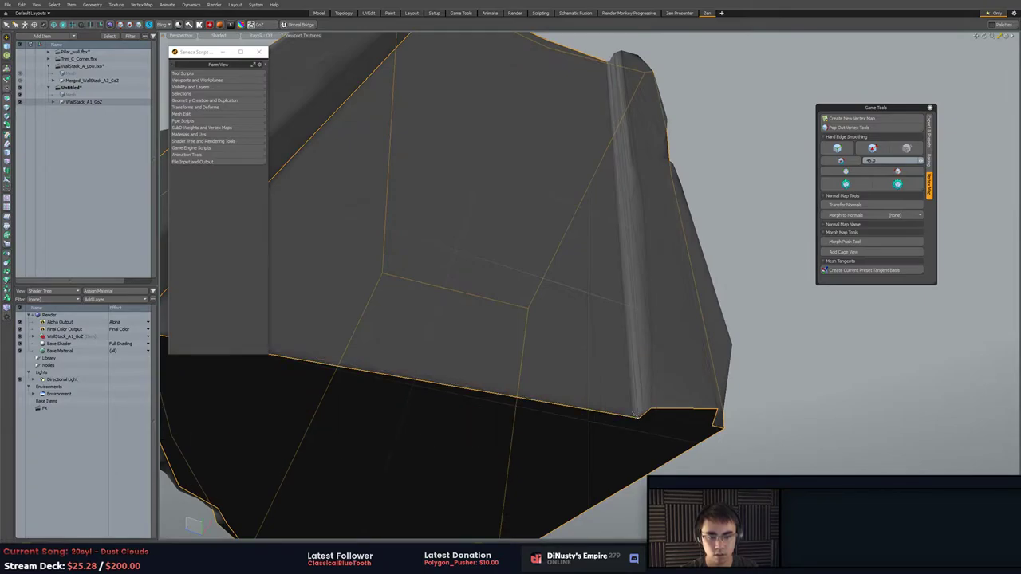
key("1")
left_click_drag(638, 384, 653, 423, "alt")
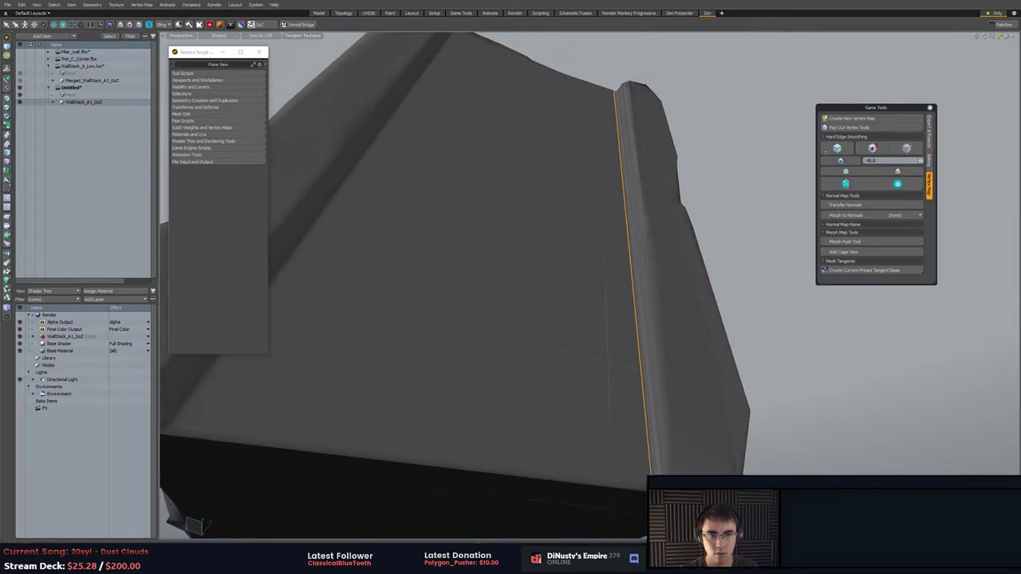
left_click(873, 149)
Harden the raised strip's other long edge and the short edges at its lower end.
scroll(650, 192, "down", 4)
scroll(650, 191, "up", 4)
left_click_drag(650, 192, 565, 305, "alt")
scroll(671, 345, "up", 2)
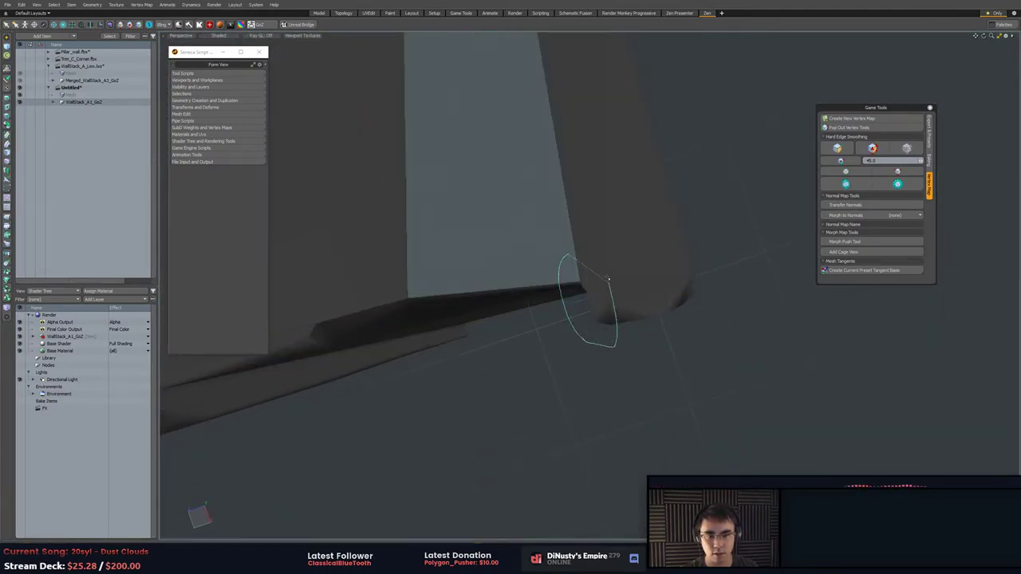
left_click_drag(608, 279, 655, 365, "alt")
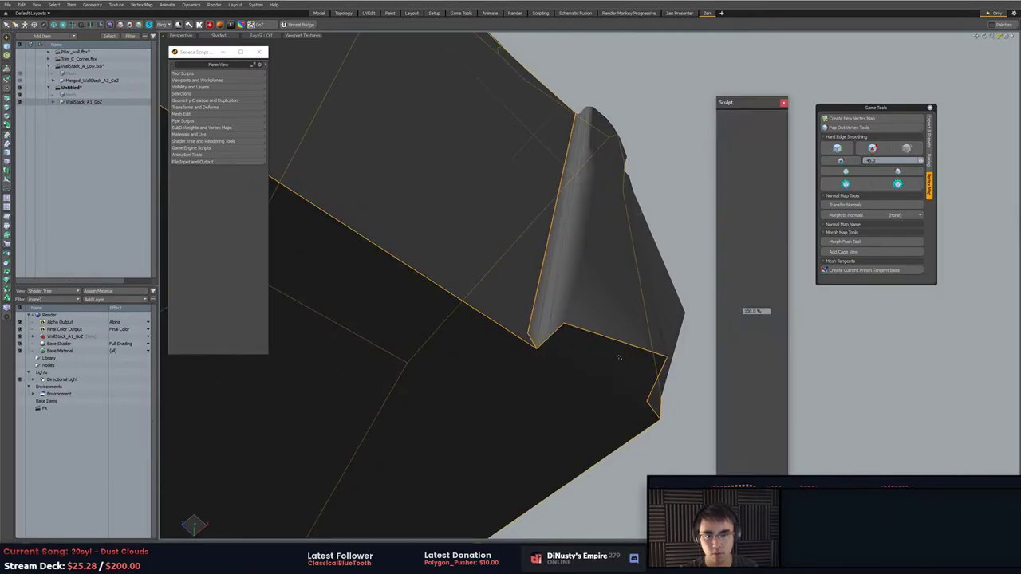
key("3")
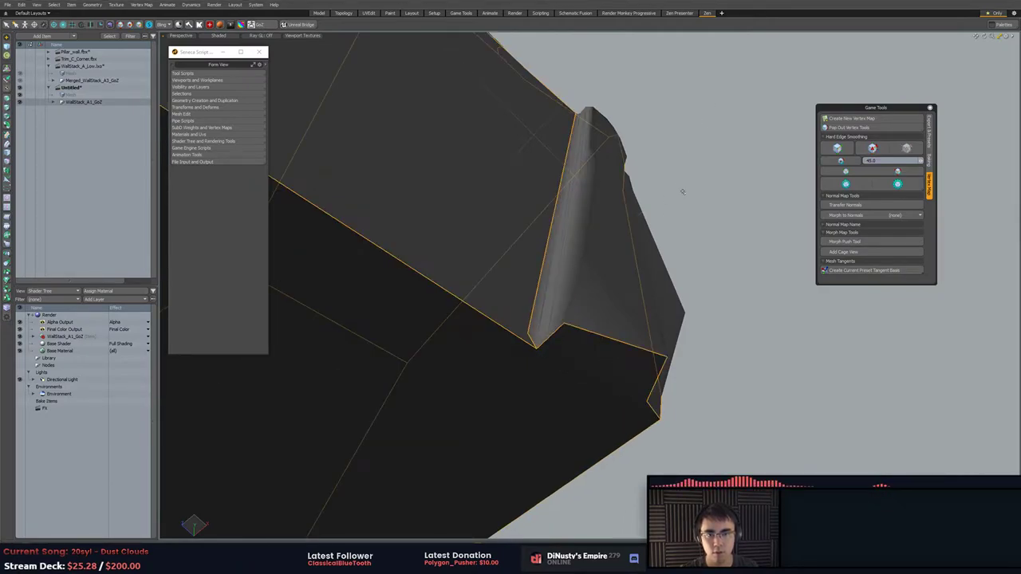
key("shift+a")
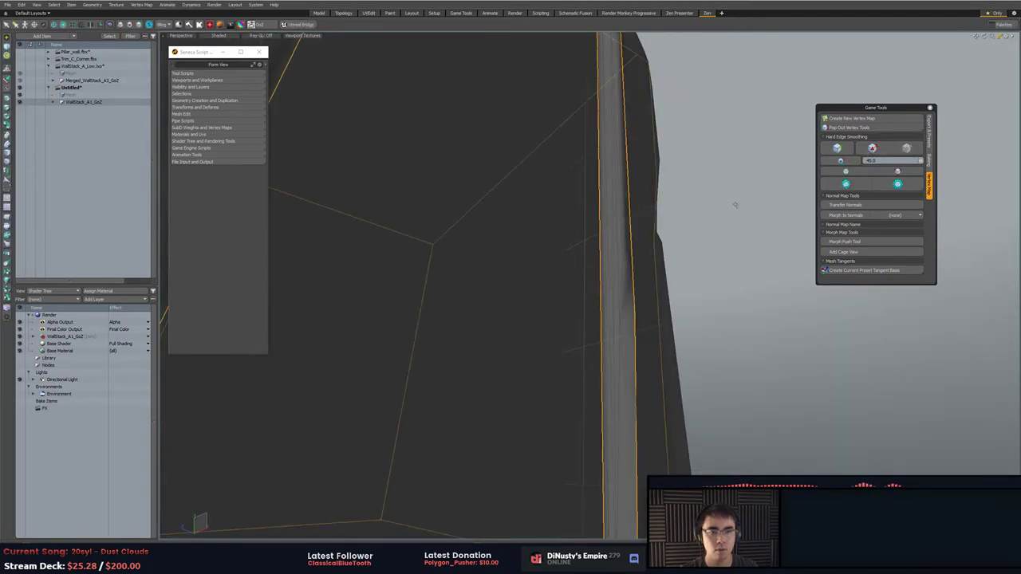
Harden the short edges crossing the upper corner between the top edge and the inset face's vertical edge.
left_click_drag(735, 205, 575, 375, "alt")
scroll(490, 313, "up", 3)
left_click_drag(490, 313, 457, 273, "alt")
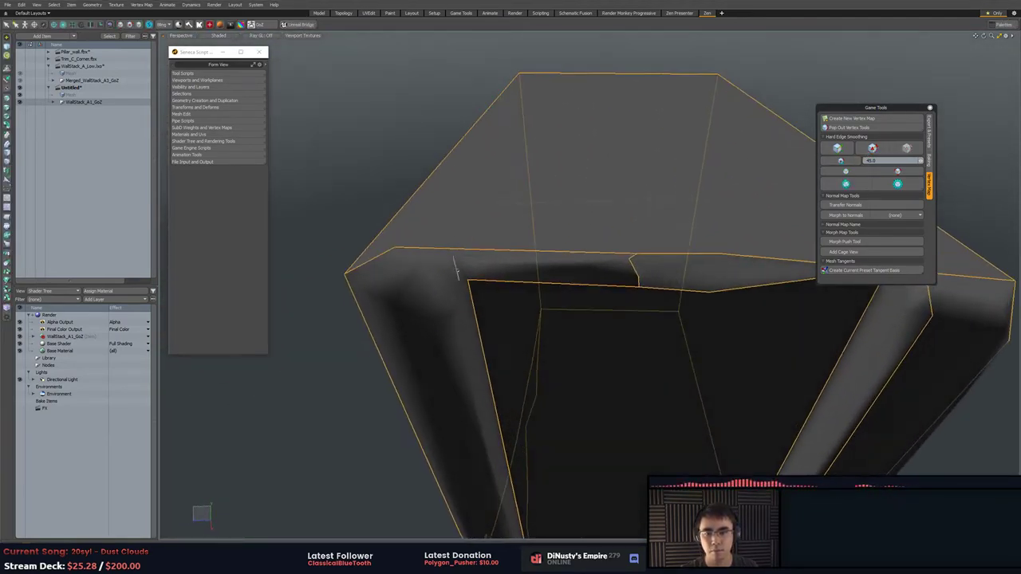
left_click(456, 271)
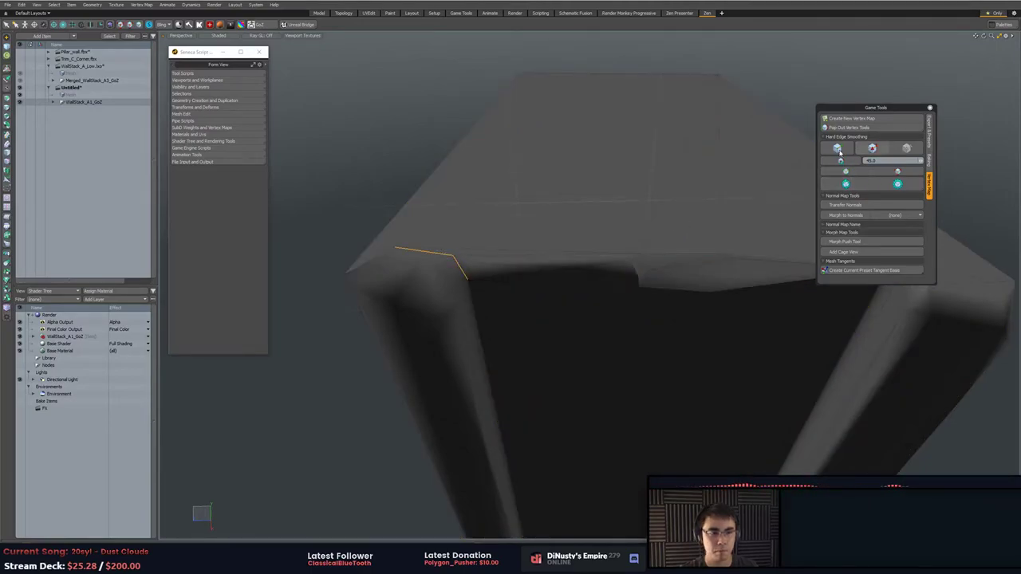
double_click(607, 268)
left_click_drag(607, 268, 704, 152, "alt")
left_click(714, 283)
Open a UV view beside the 3D view and clear the Game Tools and script windows out of the way.
left_click_drag(716, 297, 665, 357, "alt")
key("2")
key("ctrl+space")
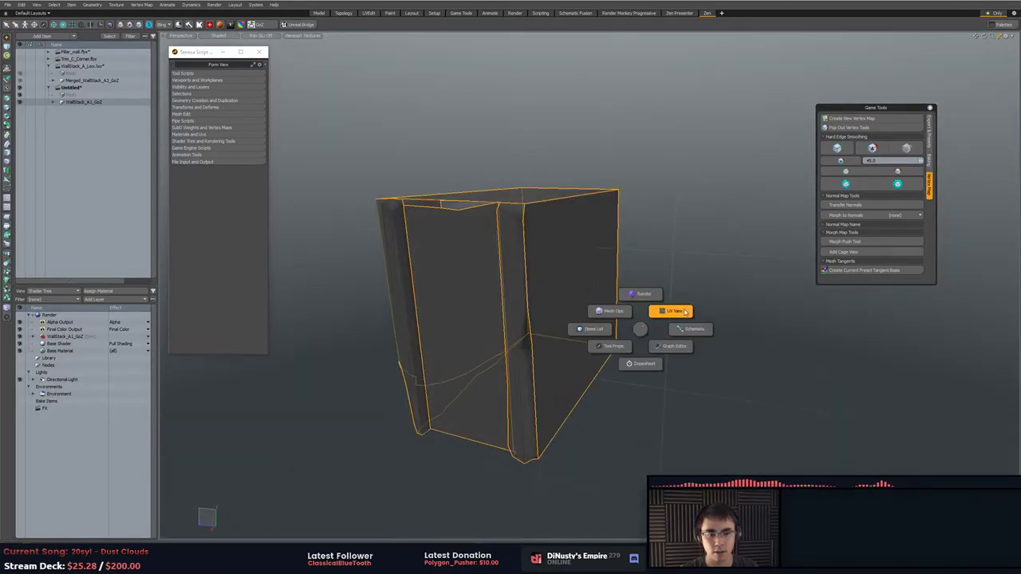
left_click(678, 312)
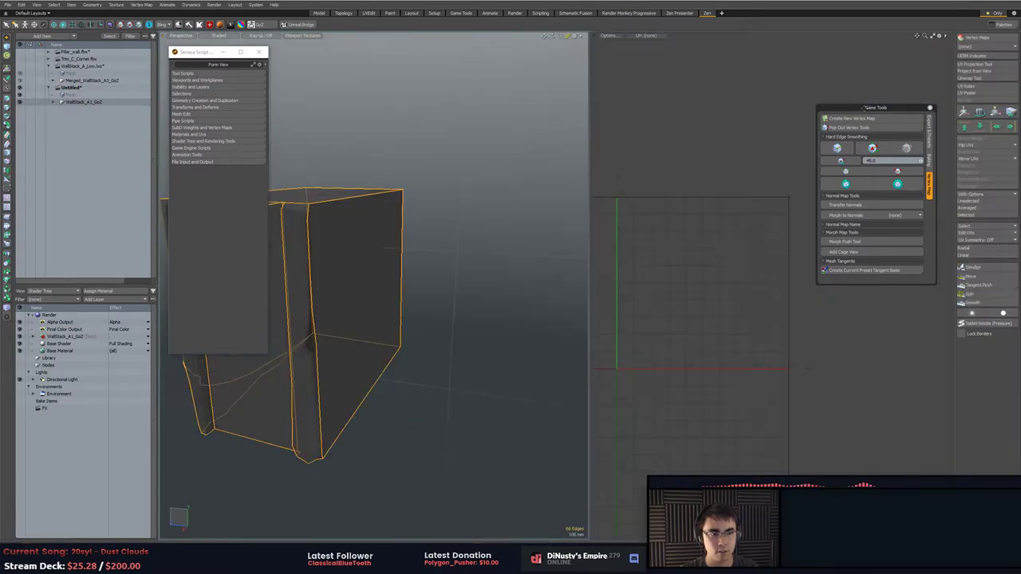
left_click_drag(864, 107, 529, 55)
scroll(351, 176, "down", 3)
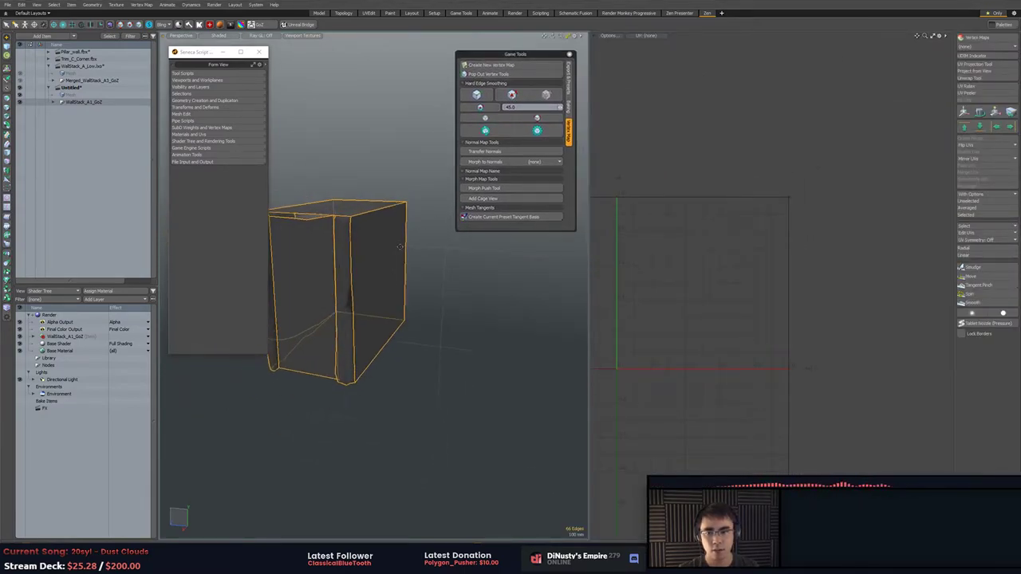
left_click_drag(327, 155, 386, 185, "alt")
left_click(259, 51)
left_click_drag(326, 151, 330, 208, "alt")
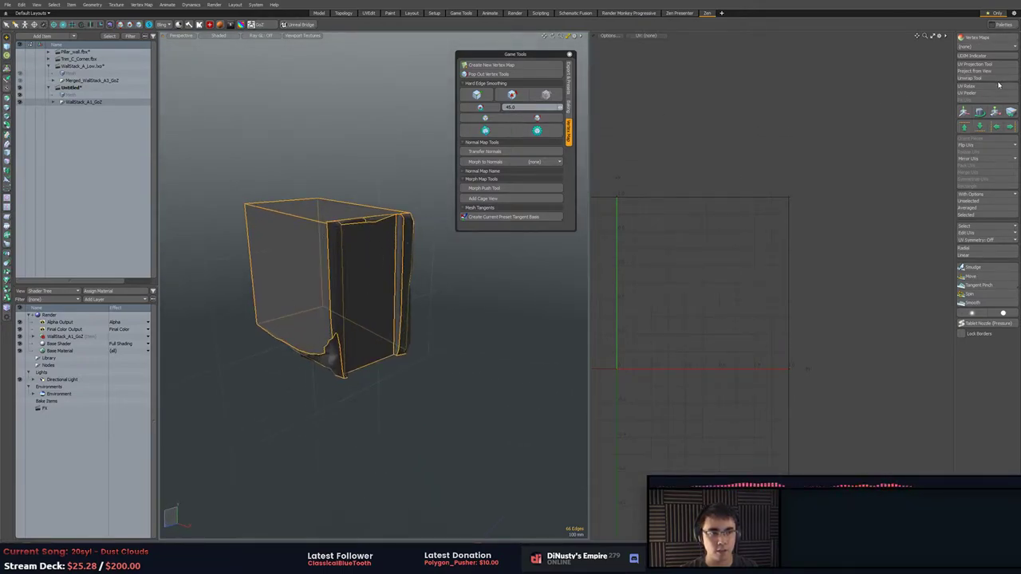
Unwrap the block's UVs with the Unwrap Tool, using the selected hard edges as seams.
scroll(710, 311, "up", 2)
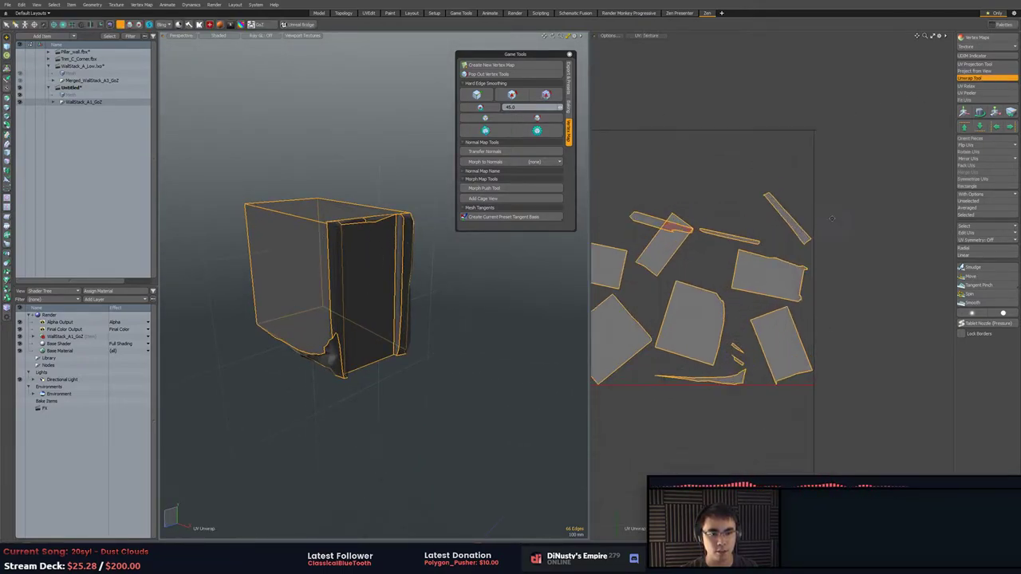
left_click_drag(720, 271, 763, 214, "alt")
scroll(763, 214, "up", 3)
key("q")
Examine which parts of the block the narrow and small UV islands belong to.
key("3")
left_click(773, 153)
scroll(774, 153, "down", 3)
left_click_drag(774, 154, 850, 171, "alt")
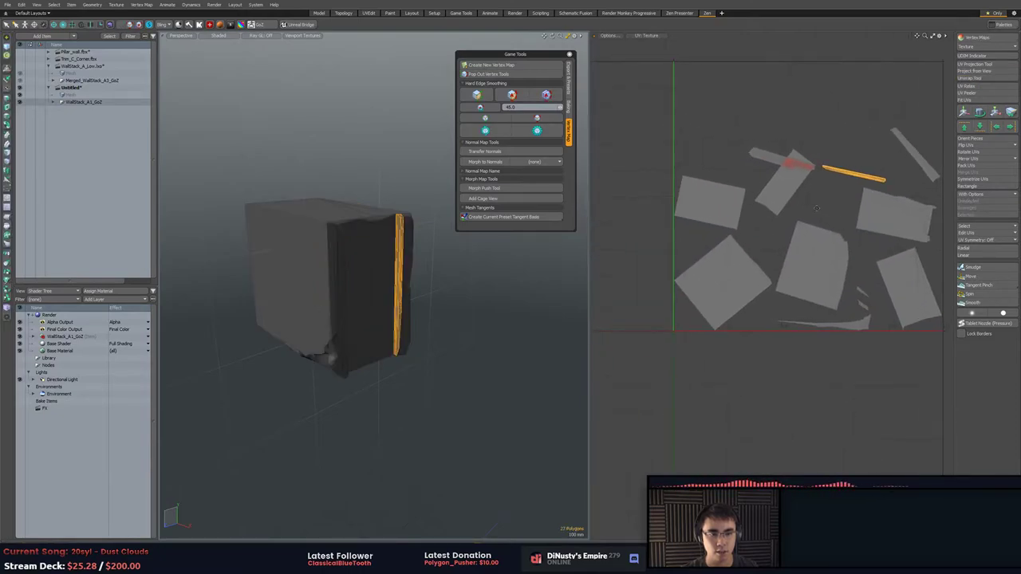
left_click_drag(802, 263, 823, 271)
left_click_drag(881, 294, 879, 292, "alt")
scroll(879, 291, "up", 5)
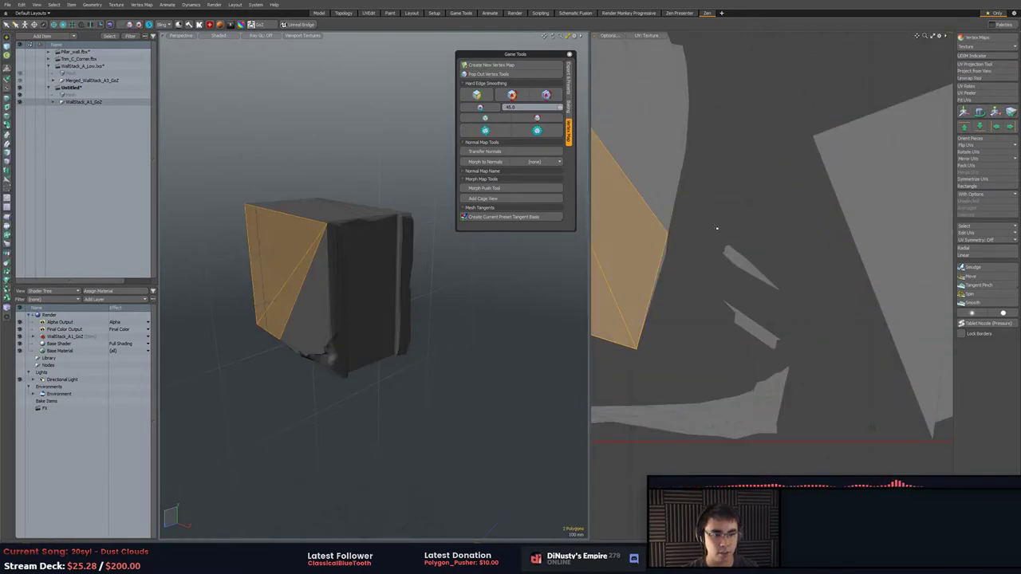
Select the two lower edges of the sliver polygon bordering the top face and harden them.
right_click_drag(817, 221, 812, 220)
mouse_move(410, 268)
left_mouse_down("alt+shift")
mouse_move(418, 244)
mouse_move(365, 268)
mouse_move(365, 280)
mouse_move(414, 290)
mouse_move(407, 276)
left_mouse_up("alt+shift")
key("shift+a")
scroll(382, 281, "up", 2)
key("2")
left_click(267, 351)
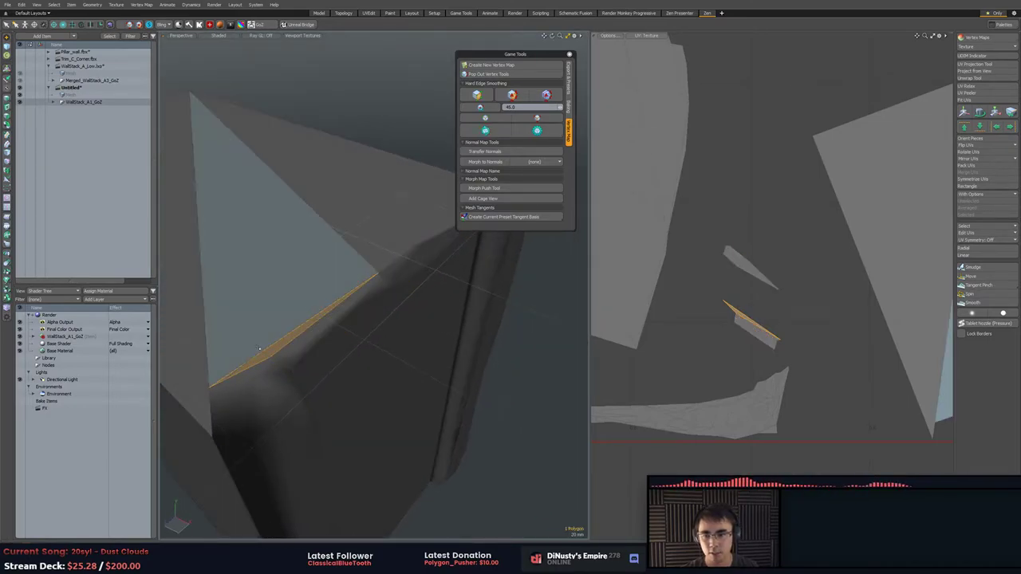
left_click(513, 95)
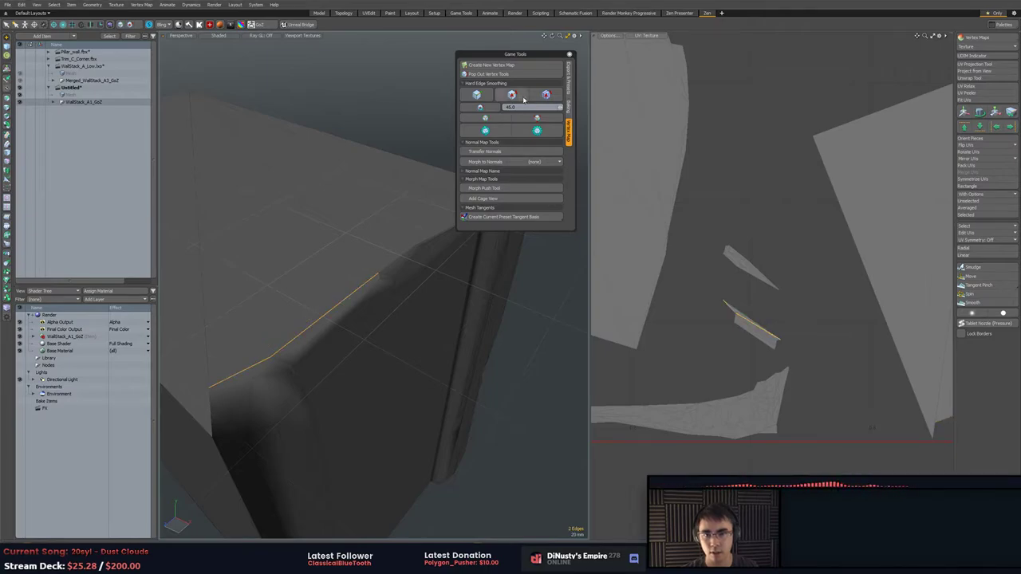
left_click(520, 365)
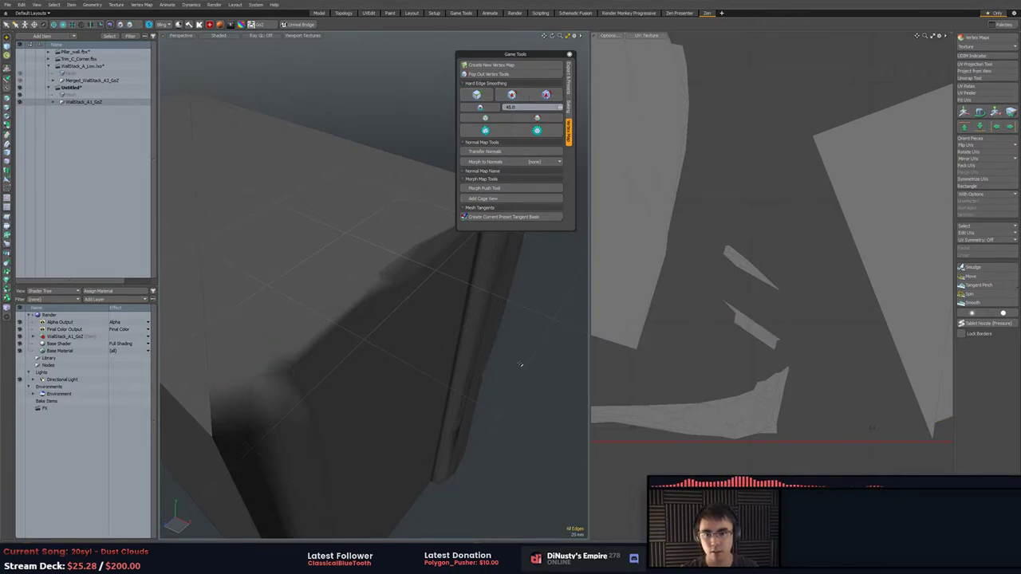
Select the four short edges at the end of the chip and soften them.
key("alt+b")
left_click_drag(520, 365, 377, 327, "alt")
left_click_drag(340, 283, 375, 335, "ctrl+alt")
left_click_drag(432, 371, 406, 346, "alt")
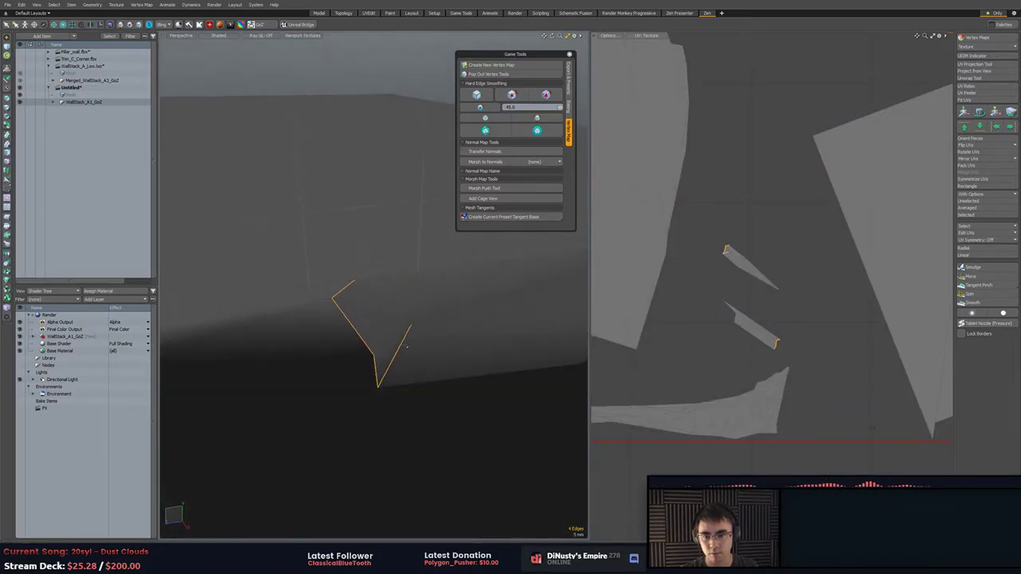
left_click(480, 118)
key("alt+b")
Unwrap the block's UVs again with the updated hard edges as seams and clear the selection.
left_click_drag(461, 310, 379, 314, "ctrl+alt")
mouse_move(379, 315)
left_mouse_down("ctrl+alt")
mouse_move(342, 314)
mouse_move(377, 312)
mouse_move(383, 291)
mouse_move(421, 259)
left_mouse_up("ctrl+alt")
left_click_drag(421, 259, 477, 289, "ctrl+alt")
left_click(477, 289)
key("ctrl+z")
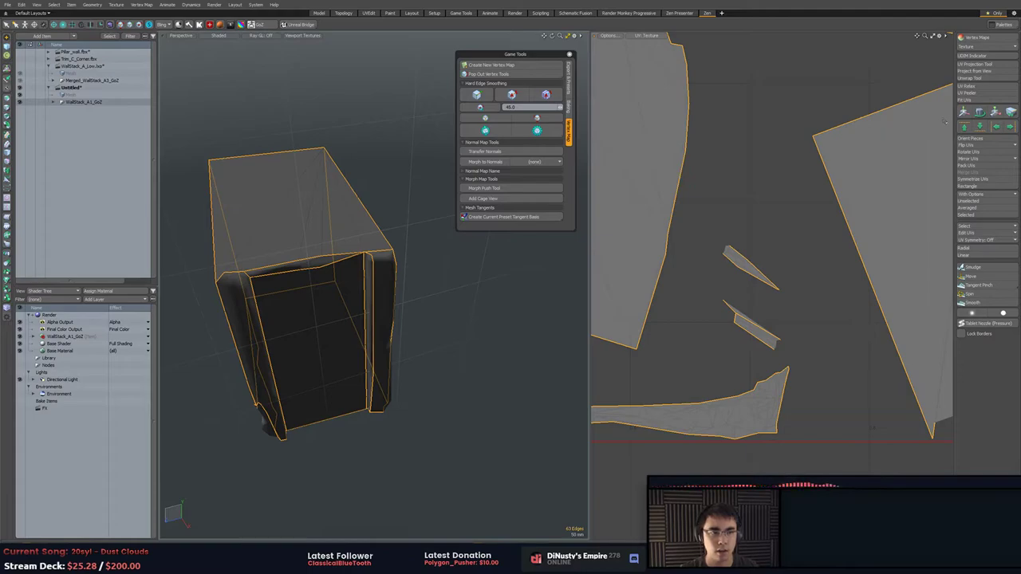
left_click(866, 172)
left_click_drag(830, 199, 758, 203, "ctrl+alt")
left_click_drag(758, 204, 726, 250, "alt")
key("3")
mouse_move(825, 363)
right_mouse_down()
mouse_move(857, 331)
mouse_move(820, 294)
right_mouse_up()
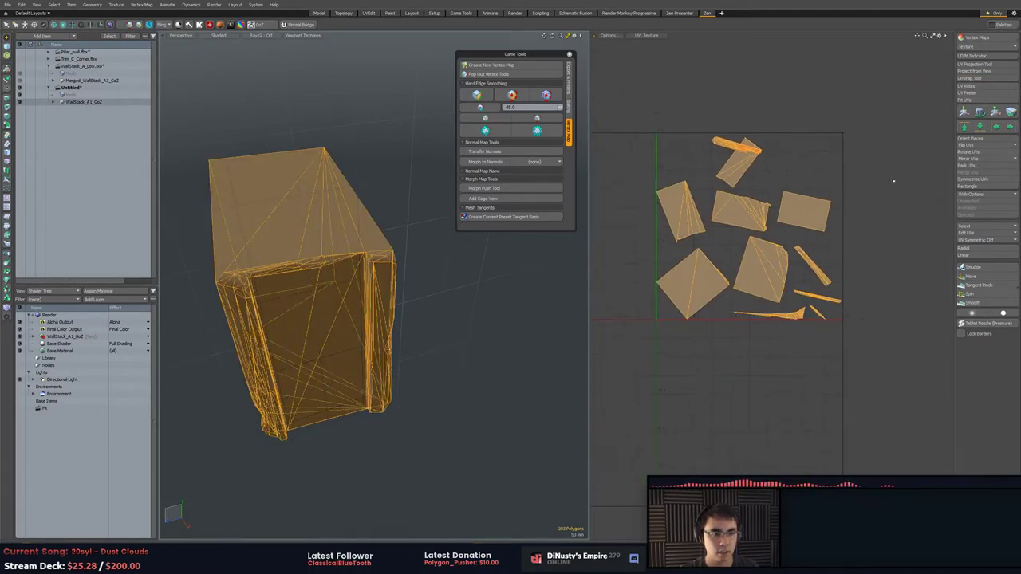
left_click(876, 200)
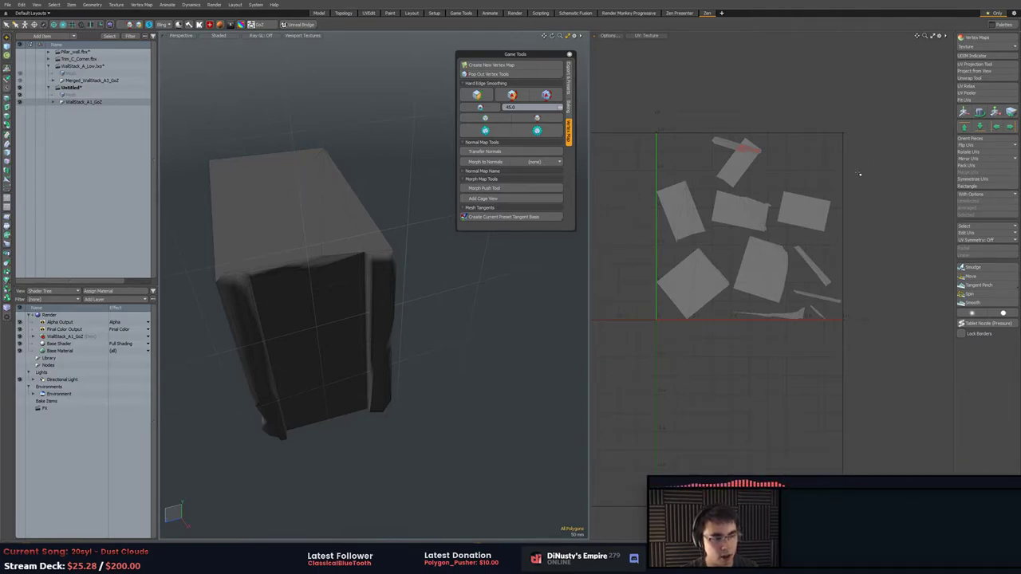
Orient all the block's UV islands with the direction set to Auto.
scroll(866, 166, "up", 4)
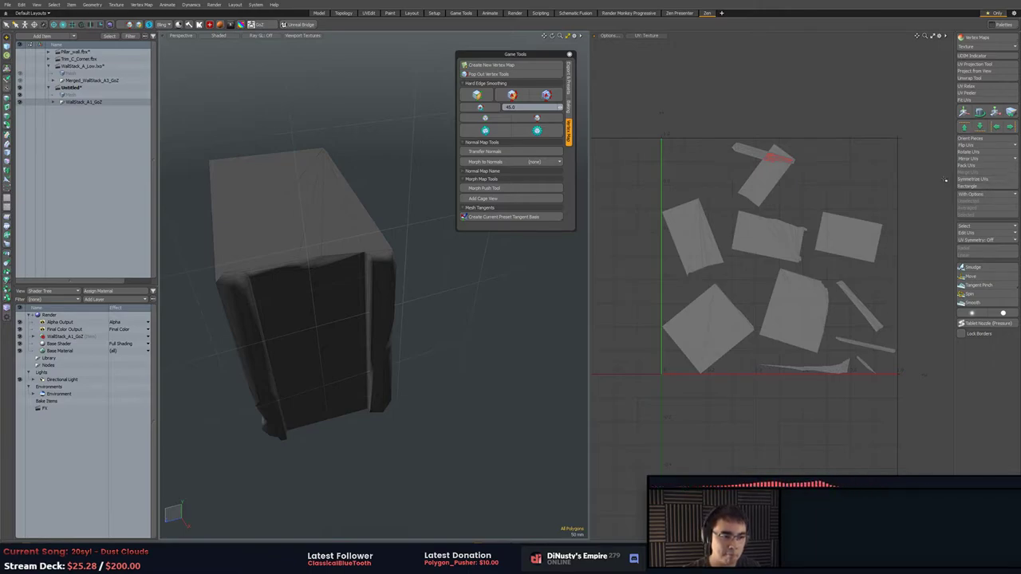
left_click(1002, 139)
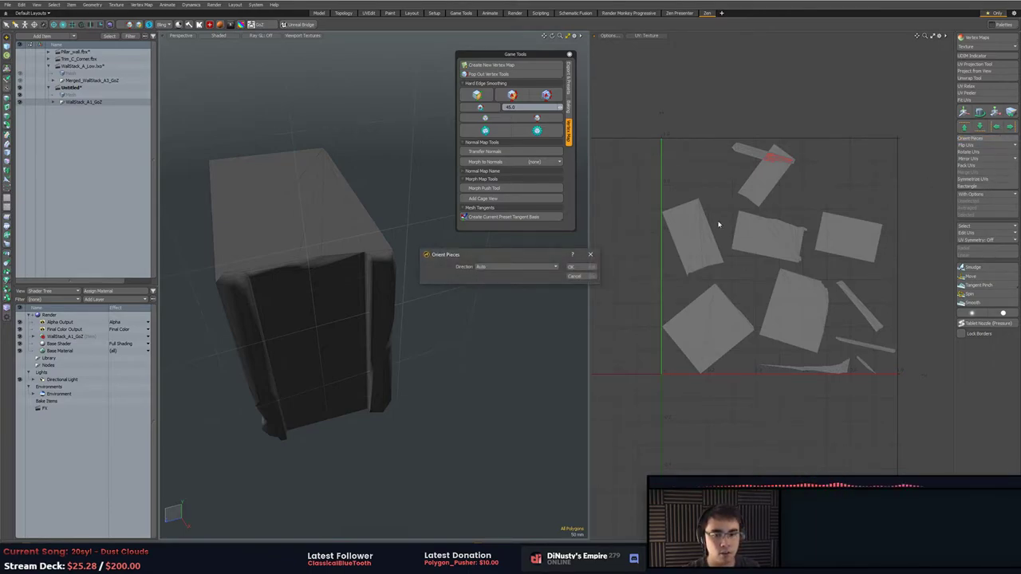
left_click(576, 269)
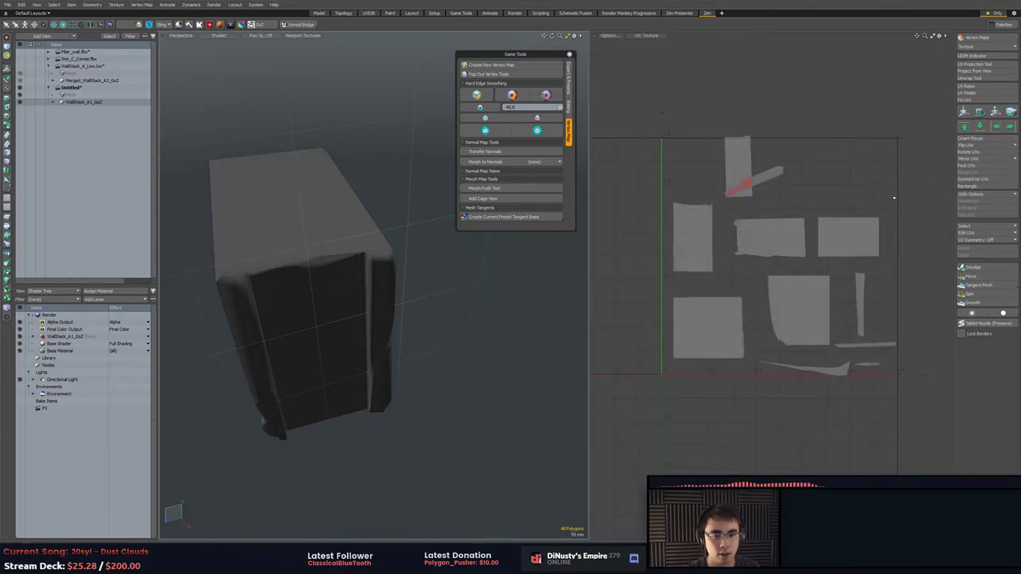
Find where the overlapping UV island still joins its neighbour and harden the short edge at that corner of the block.
double_click(773, 177)
left_click_drag(773, 177, 659, 179, "ctrl+alt")
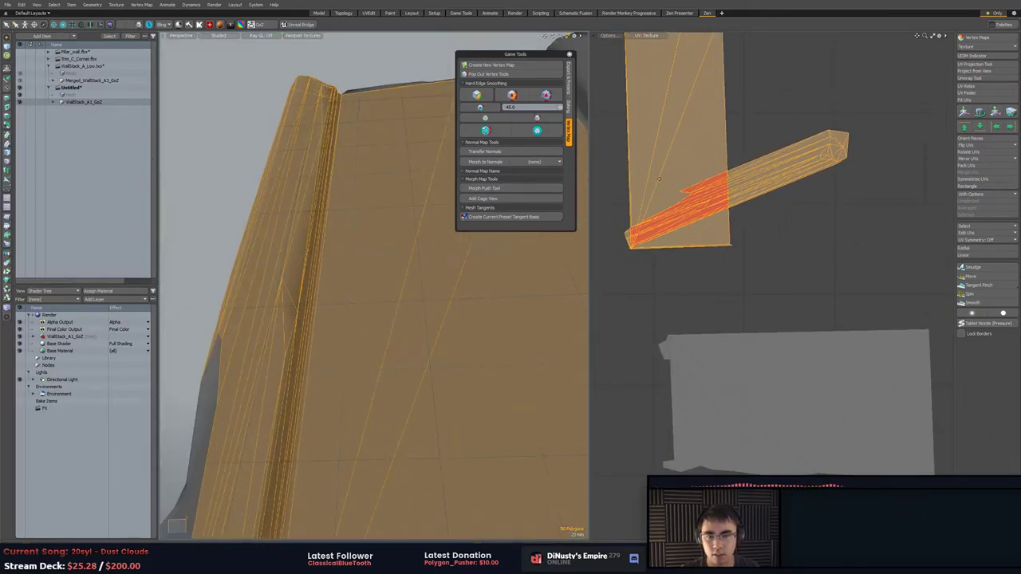
key("2")
double_click(630, 248)
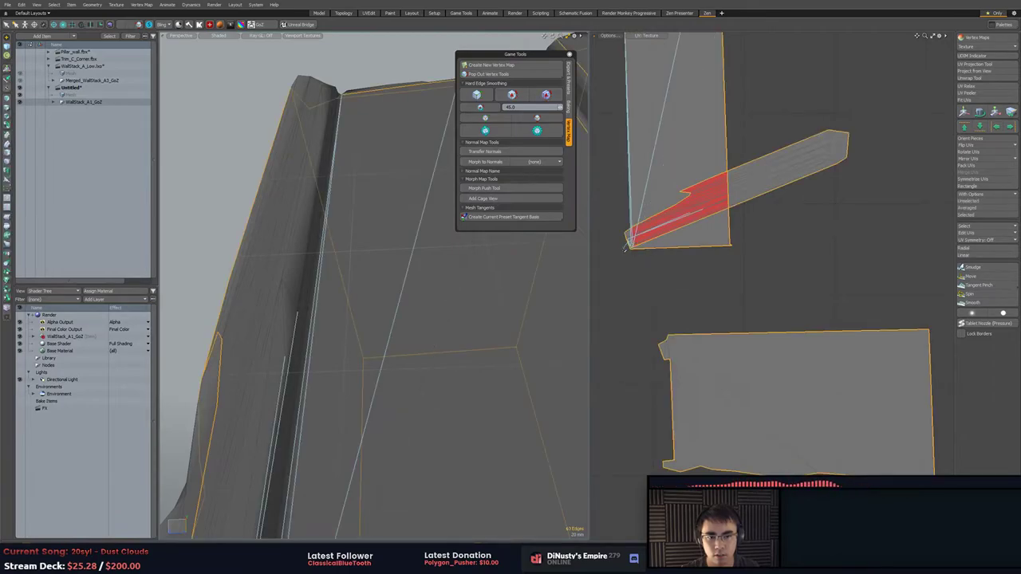
key("ctrl+z")
key("shift+a")
left_click_drag(373, 254, 350, 307, "alt")
key("ctrl+z")
left_click(350, 306)
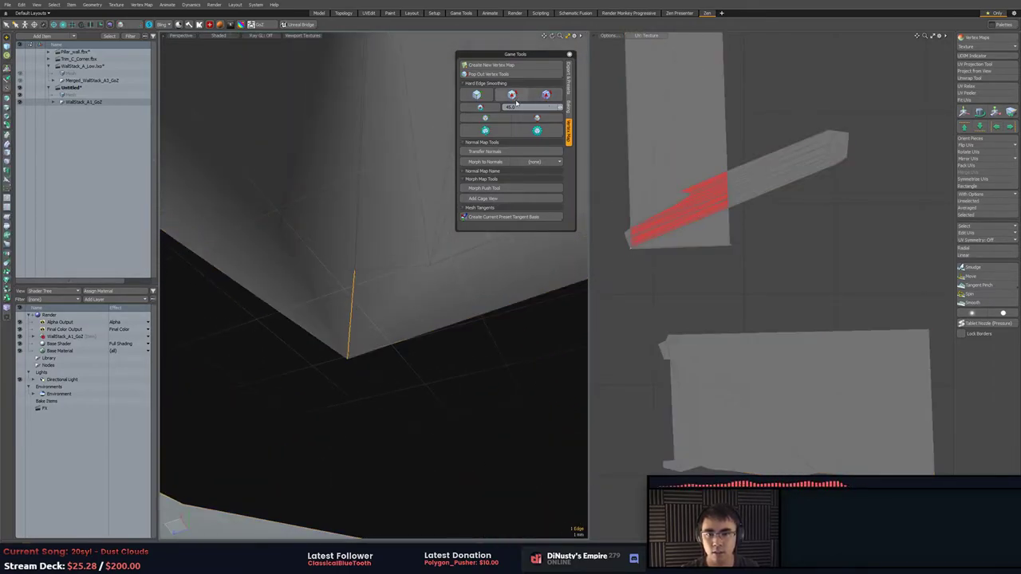
scroll(700, 189, "down", 3)
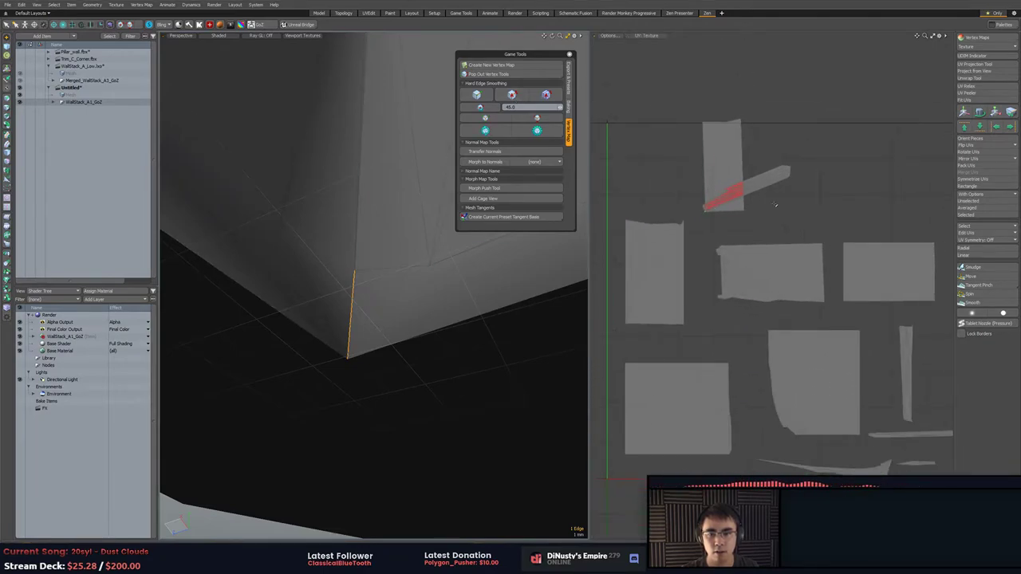
Select all the hard edges, unwrap the block's UVs again along them and clear the selection.
key("bracketright")
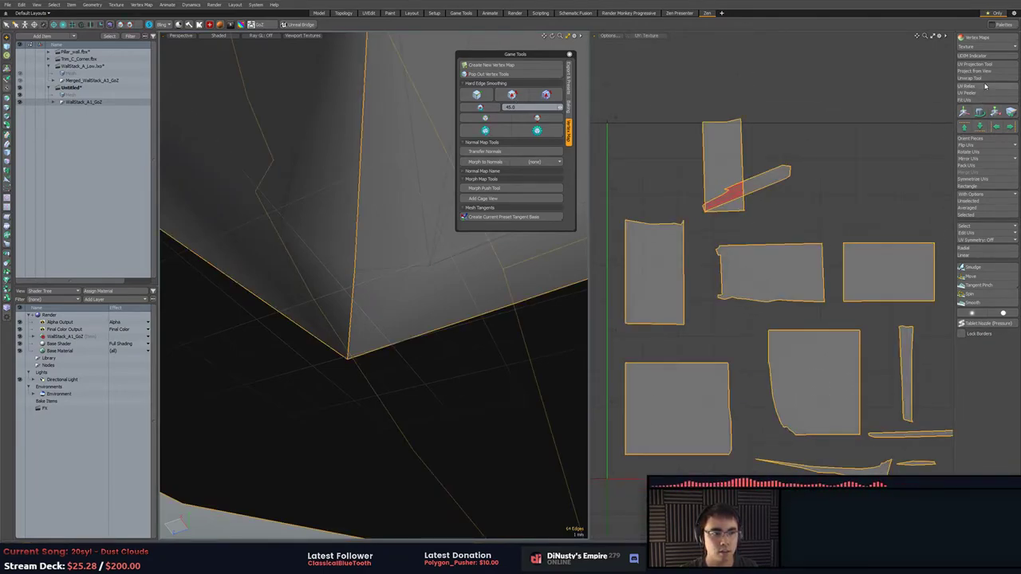
key("F2")
left_click(589, 276)
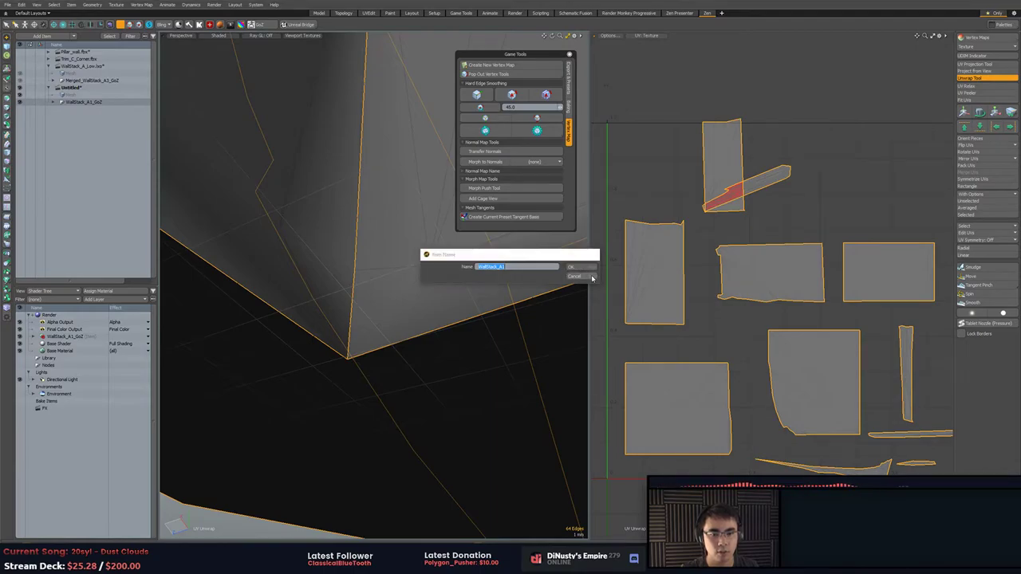
left_click(825, 158)
key("F2")
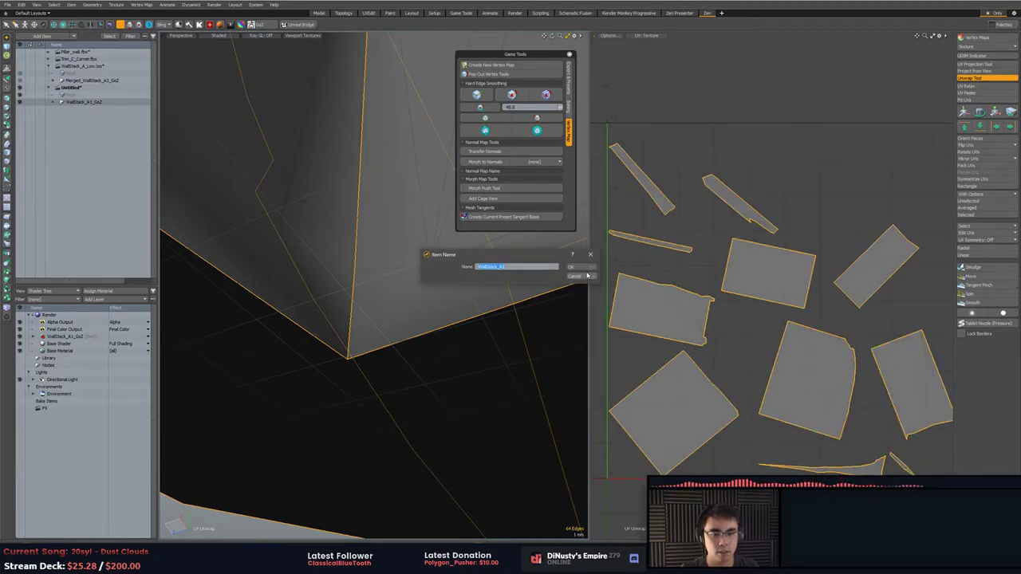
left_click(589, 277)
scroll(850, 226, "down", 6)
key("3")
left_click(916, 263)
left_click_drag(912, 282, 810, 301, "alt")
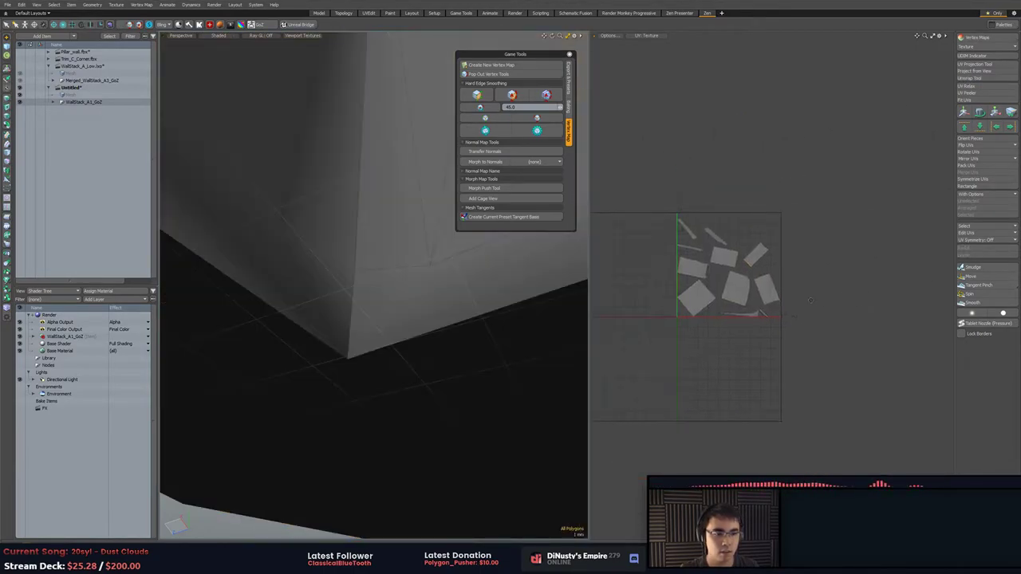
Orient all the new UV islands and check the thin islands along the lower border of the UV tile.
left_click(998, 137)
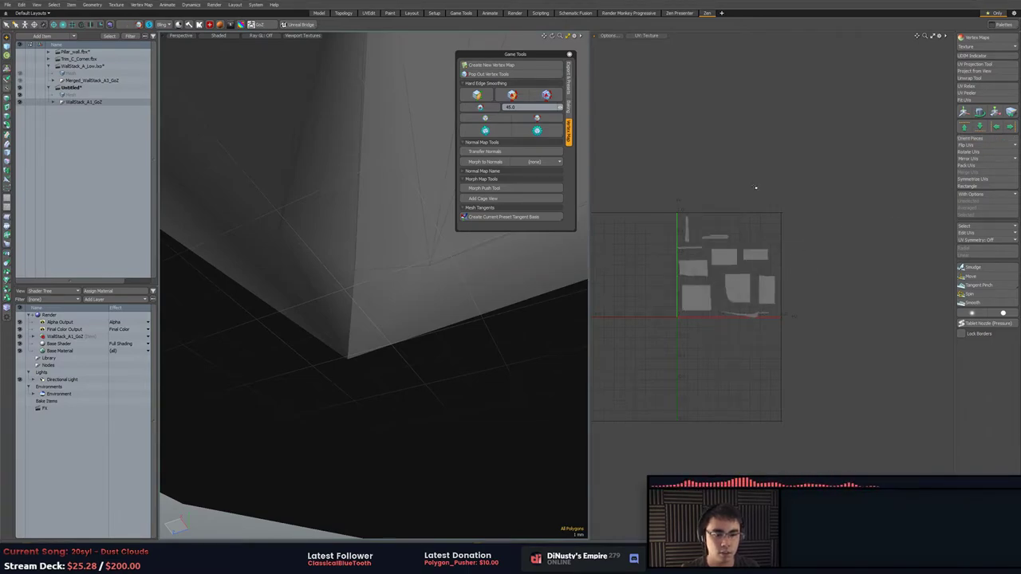
right_click_drag(713, 163, 832, 180)
scroll(749, 324, "up", 8)
left_click(843, 328)
double_click(806, 264)
left_click(836, 293)
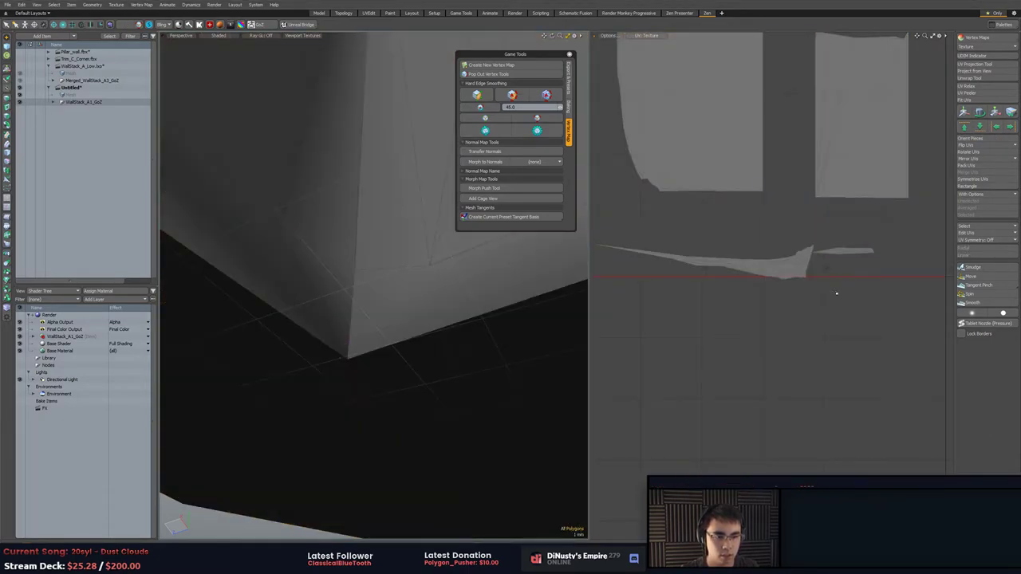
scroll(836, 294, "down", 5)
Select all the block's polygons and run UV Relax on their islands, then return to item selection.
right_click_drag(824, 216, 822, 216)
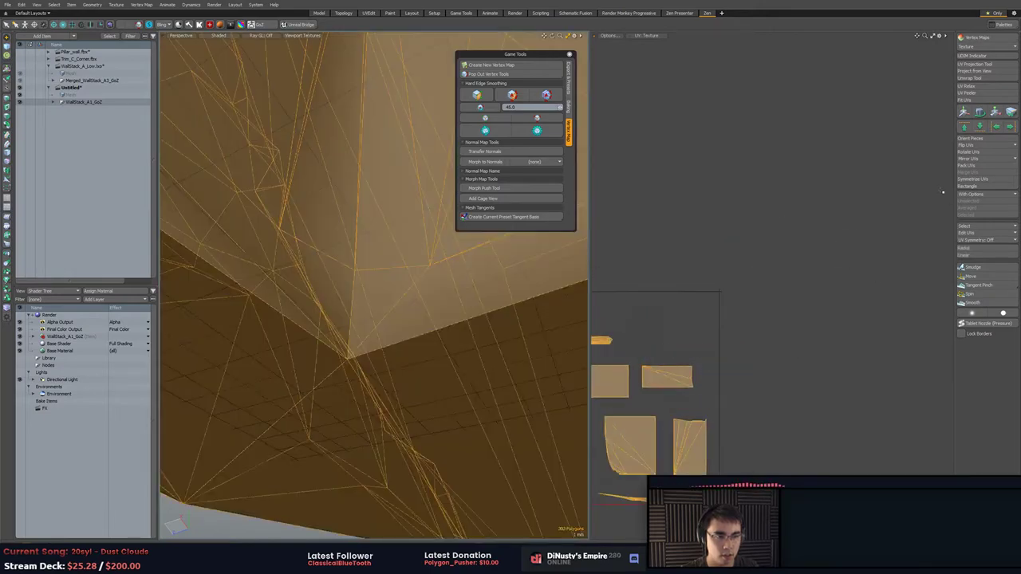
key("a")
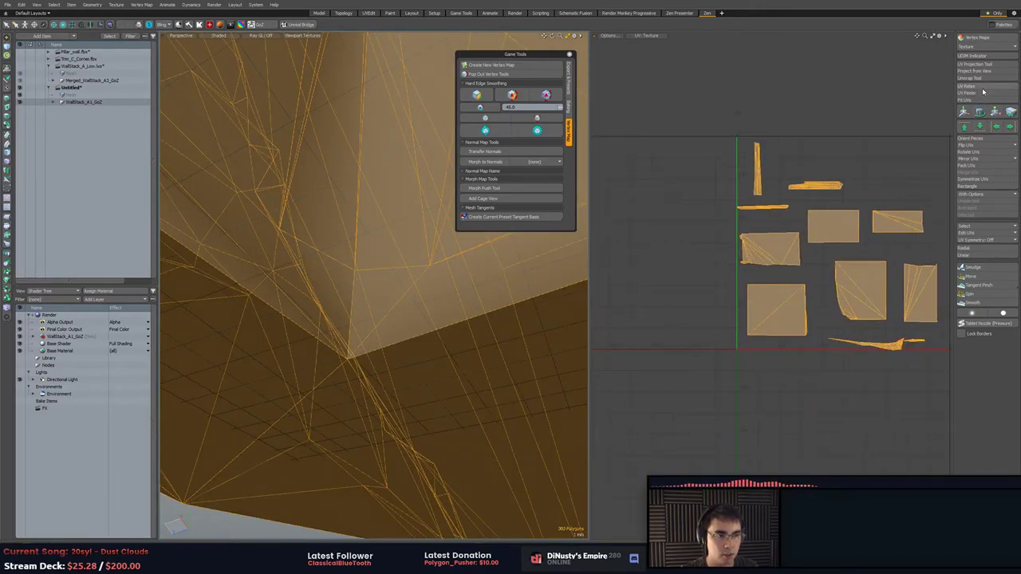
left_click(986, 90)
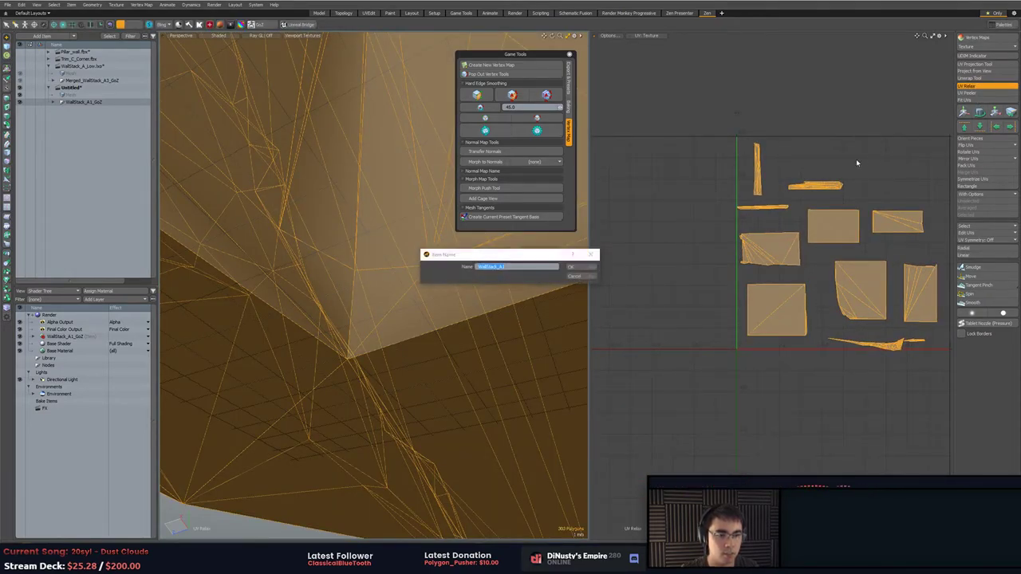
left_click(578, 277)
left_click_drag(953, 239, 835, 236, "alt")
key("5")
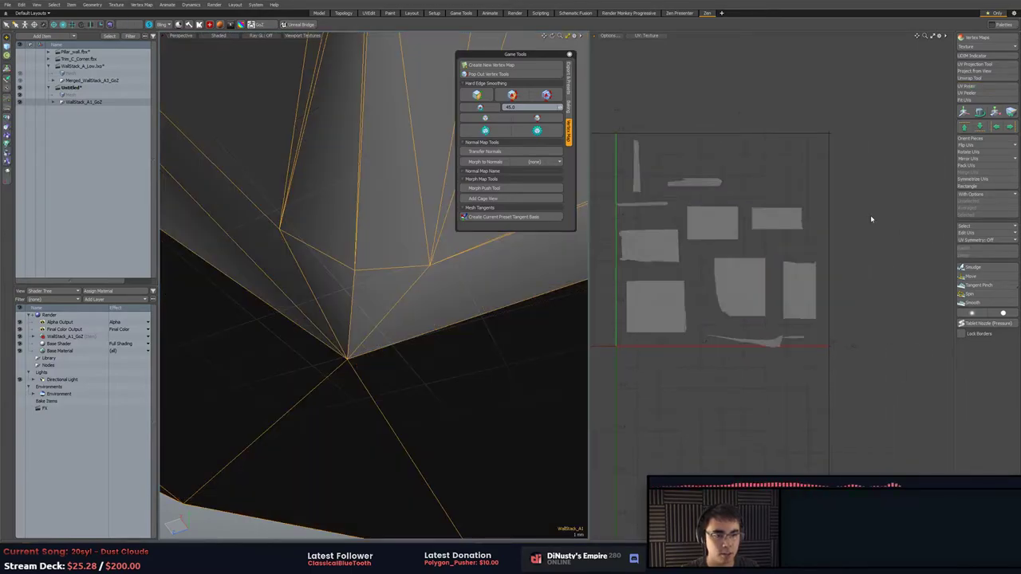
Pack the UV islands into UDIM 1001 with Pack and Orient on, Stretch off and the direction set to Auto.
left_click(983, 166)
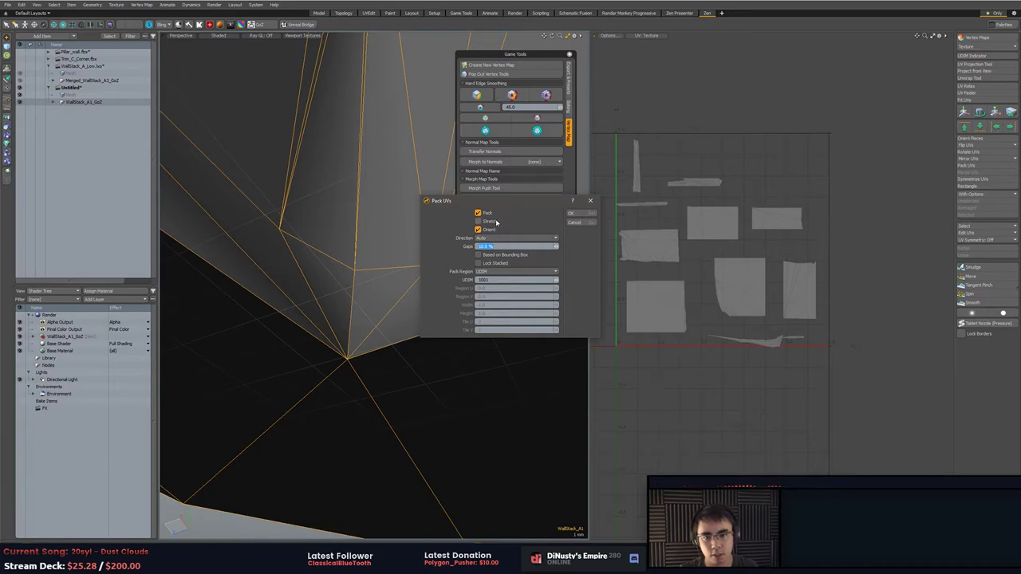
left_click(594, 213)
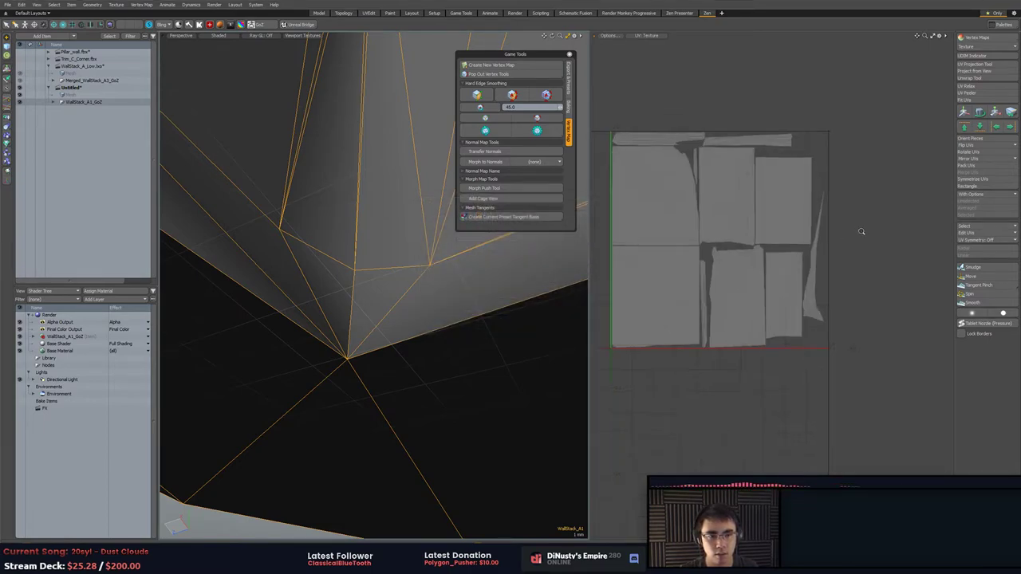
key("a")
left_click_drag(784, 259, 791, 293, "alt")
scroll(790, 293, "up", 4)
scroll(790, 292, "down", 3)
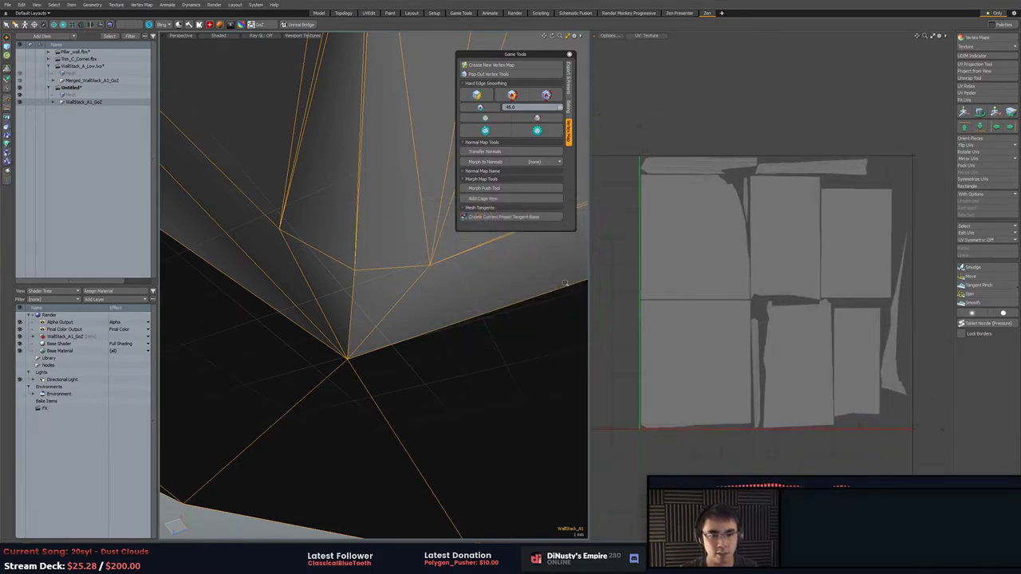
Select the whole block to compare its mesh with the packed UV islands, viewing it from several sides.
left_click_drag(593, 293, 462, 364, "ctrl+alt")
left_click(439, 325)
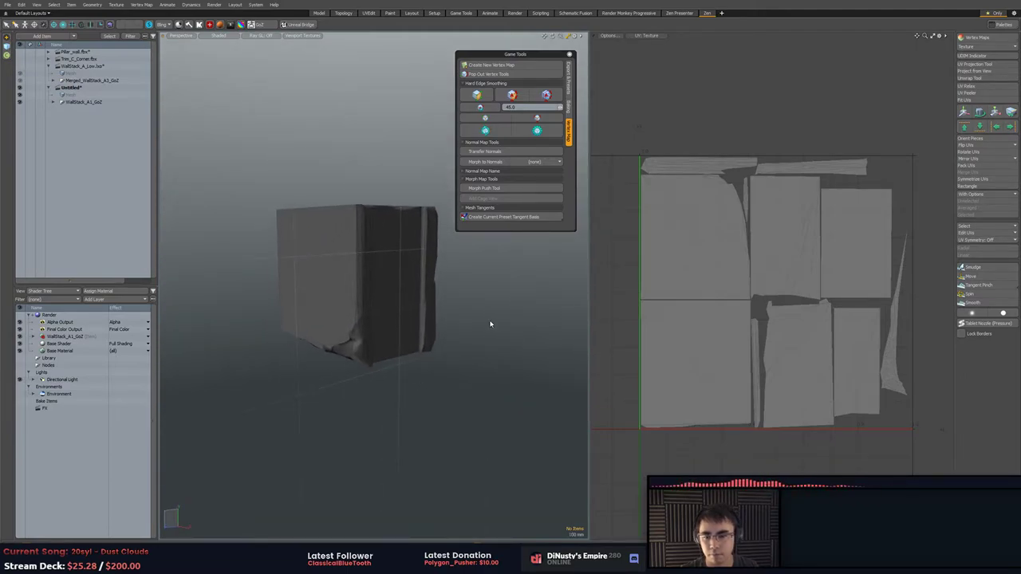
key("3")
double_click(401, 258)
left_click_drag(472, 262, 504, 318, "alt")
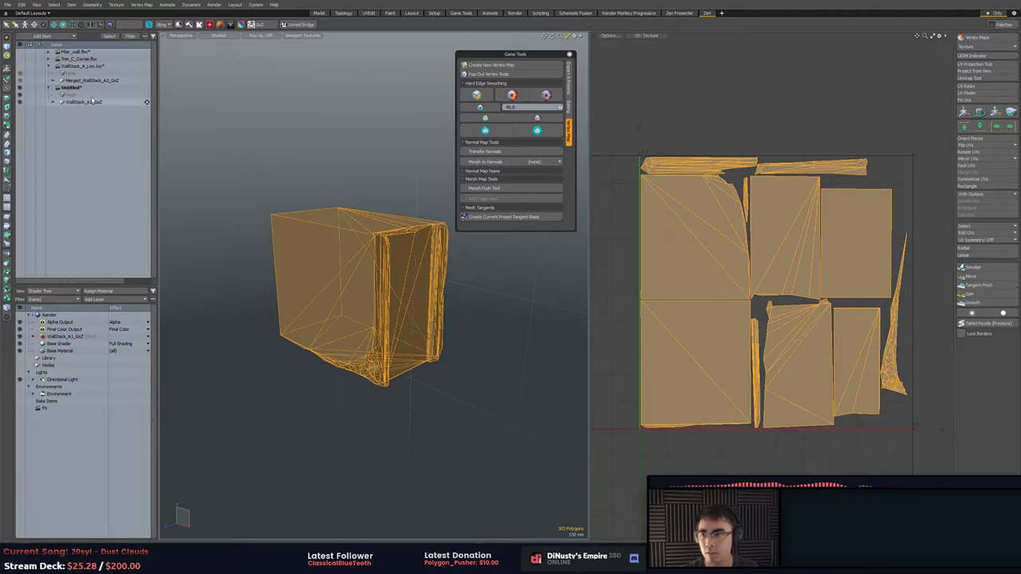
left_click(232, 128)
Export the WallStack_A1 mesh layer as a Wavefront OBJ file named test in the Wall_Stack folder.
left_click(53, 102)
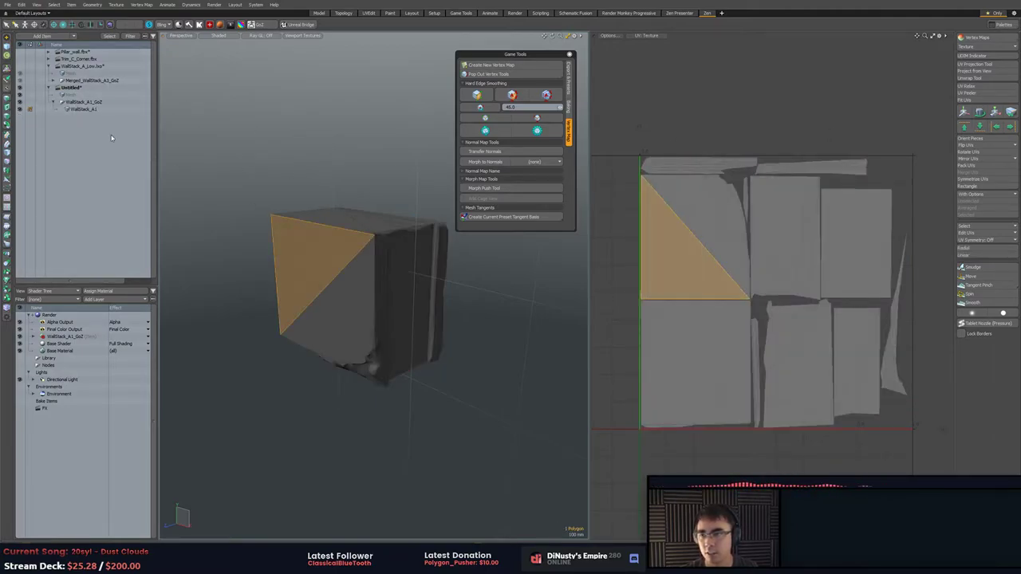
left_click(79, 110)
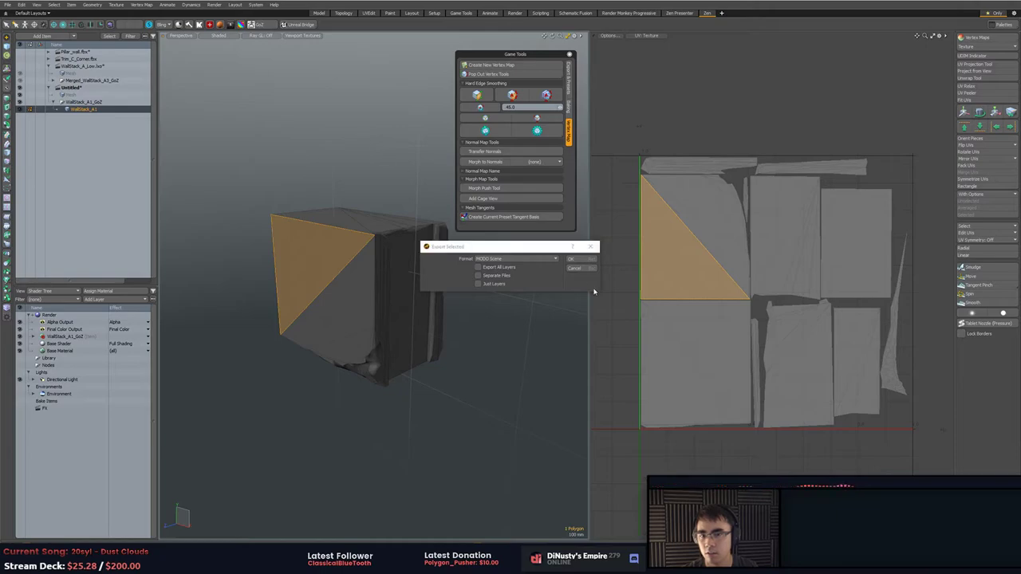
left_click(543, 264)
key("5")
right_click(87, 111)
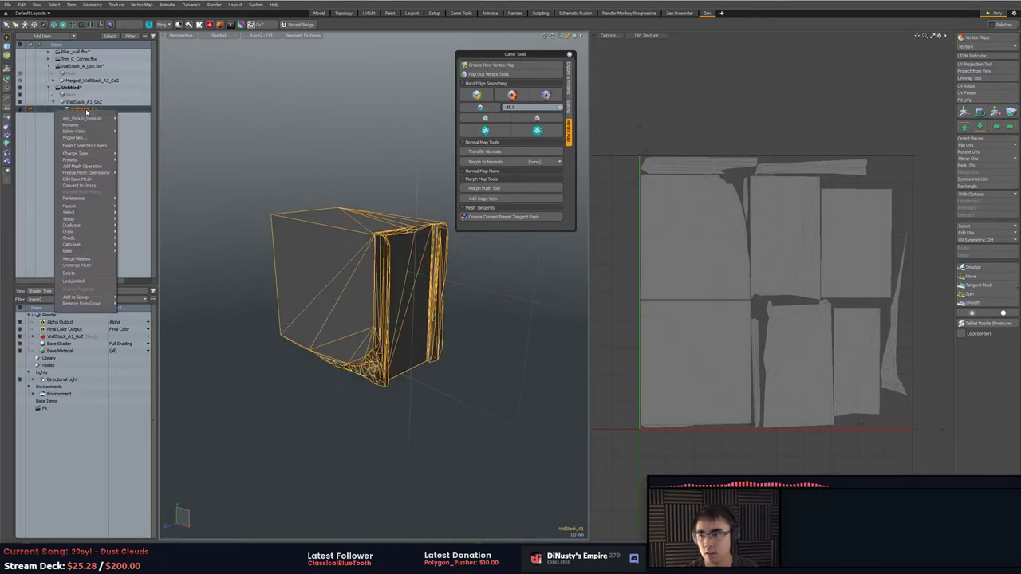
left_click(84, 145)
left_click(531, 259)
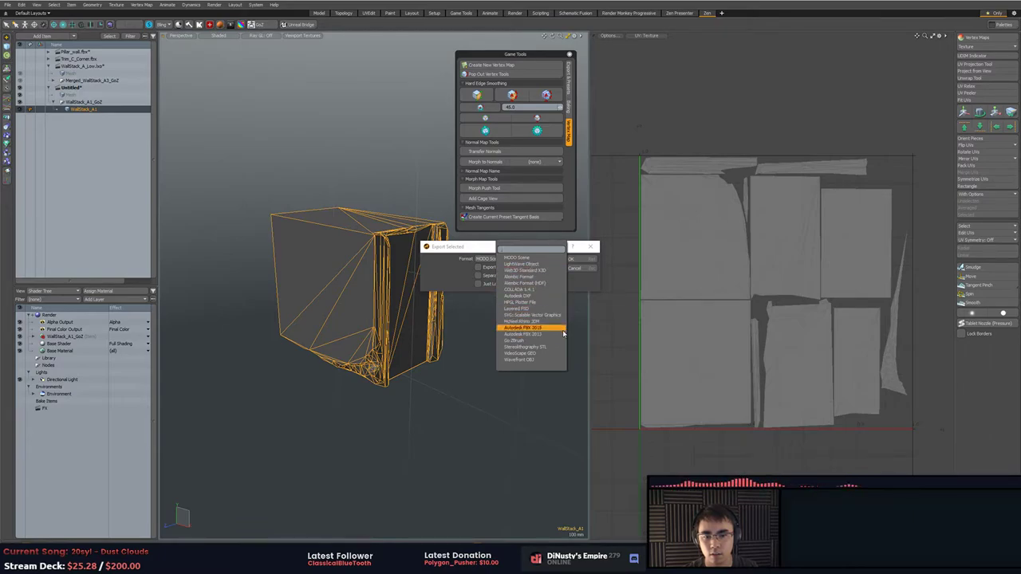
left_click(553, 359)
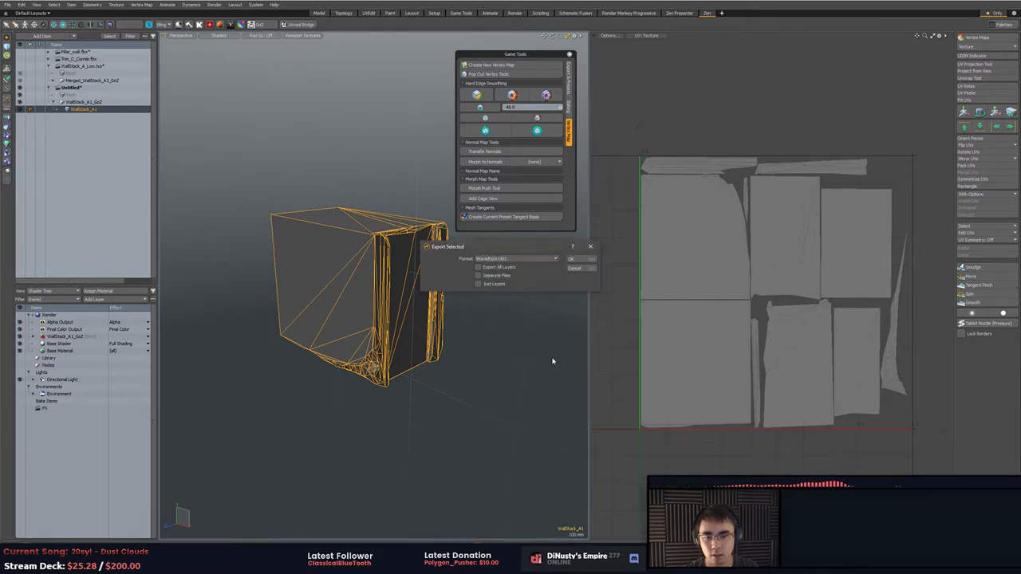
left_click(571, 259)
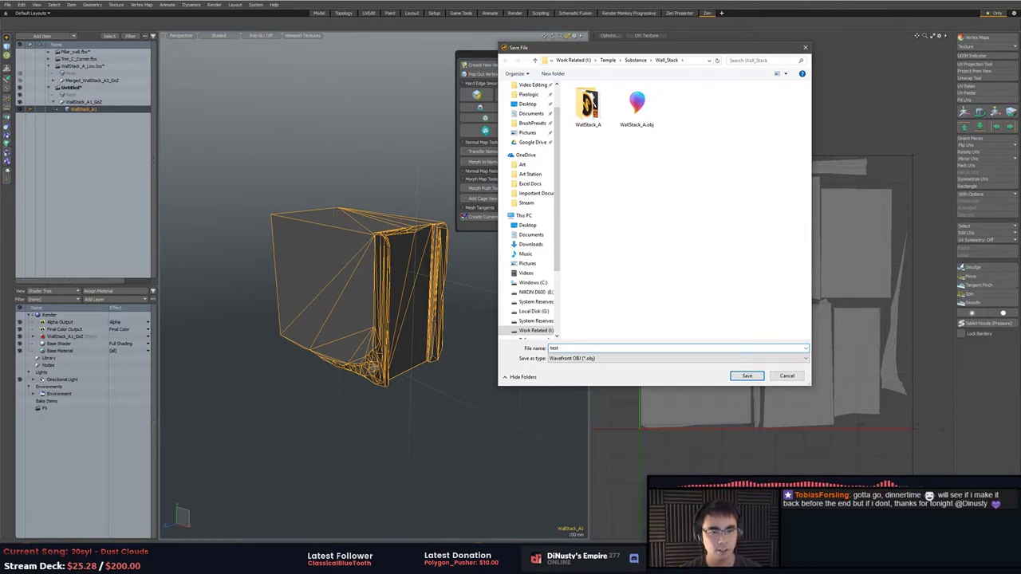
key("Return")
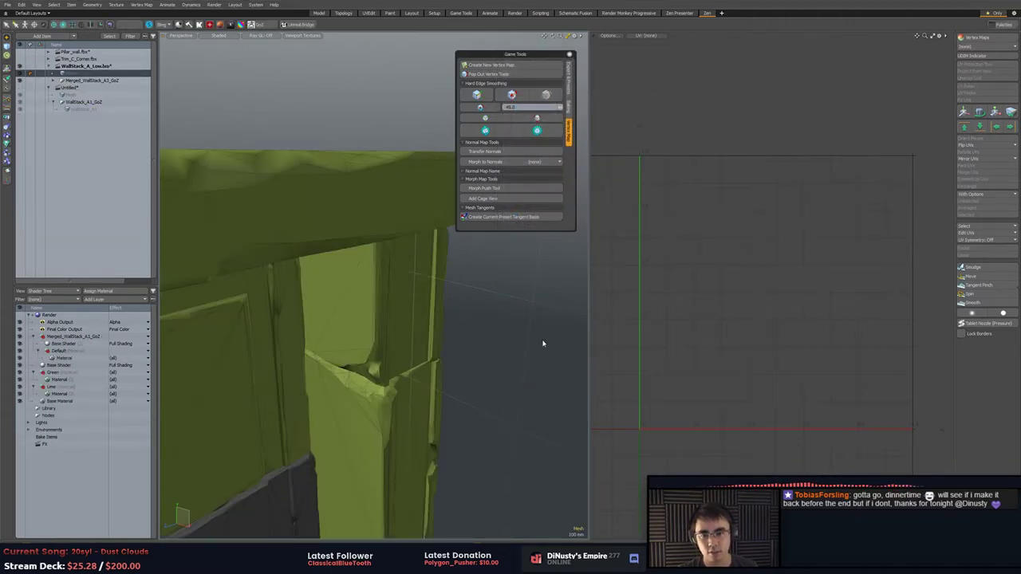
Clear the selection in the WallStack_A_Low scene and switch to the block in ZBrush.
left_click(506, 349)
left_click_drag(506, 349, 515, 347, "alt")
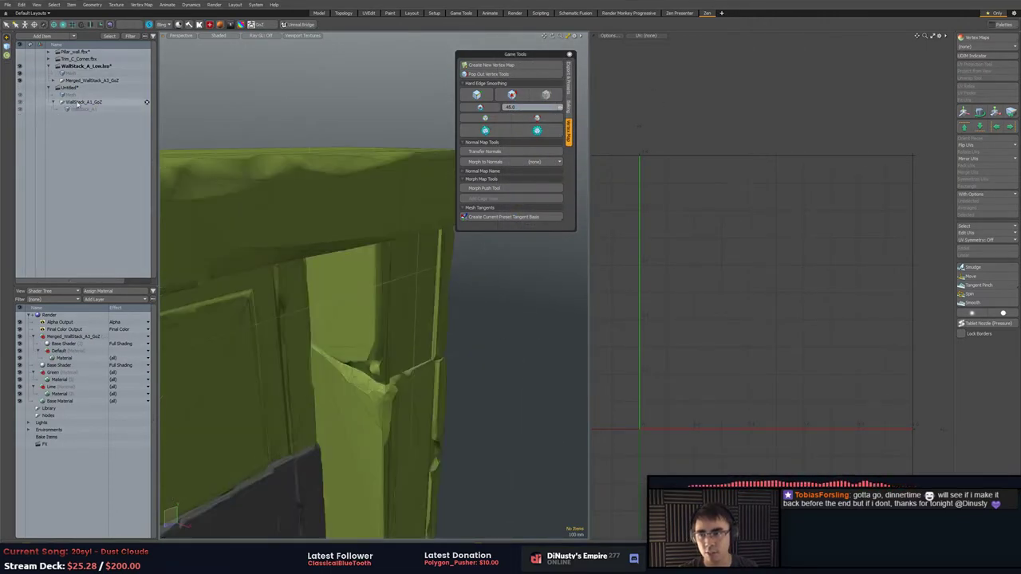
key("alt+Tab")
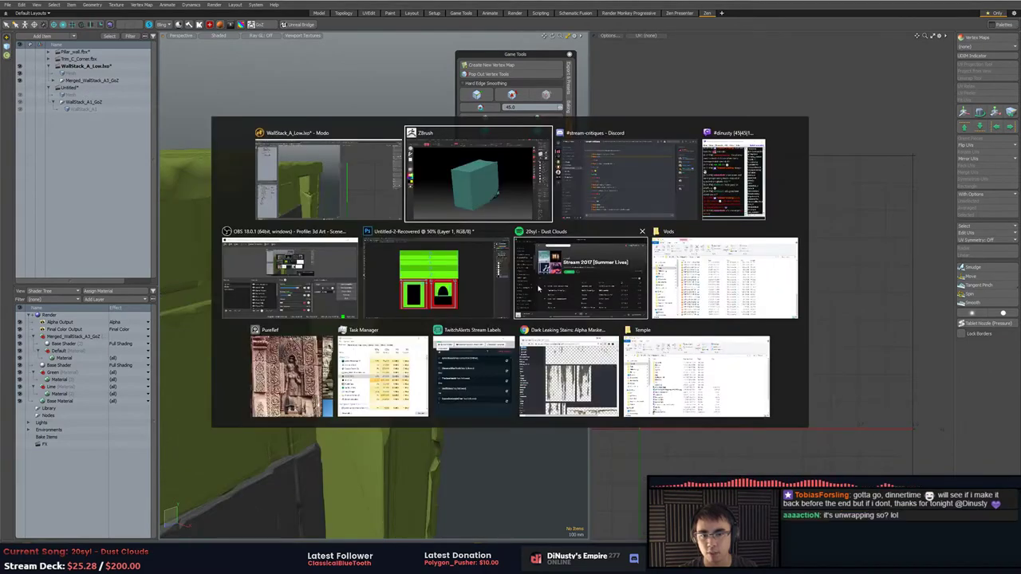
mouse_move(663, 247)
left_mouse_down()
mouse_move(692, 288)
mouse_move(650, 247)
left_mouse_up()
Undo the polygroup and decimation changes on the WallStack_A1 block and hide its polyframe.
key("ctrl+w")
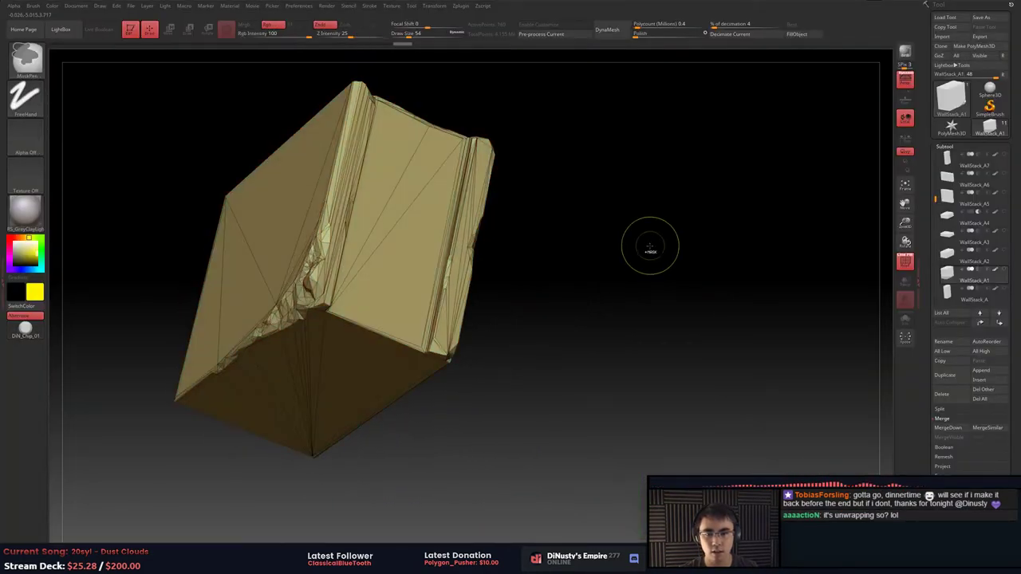
key("ctrl+w")
key("ctrl+z")
key("ctrl+z")
key("ctrl+z")
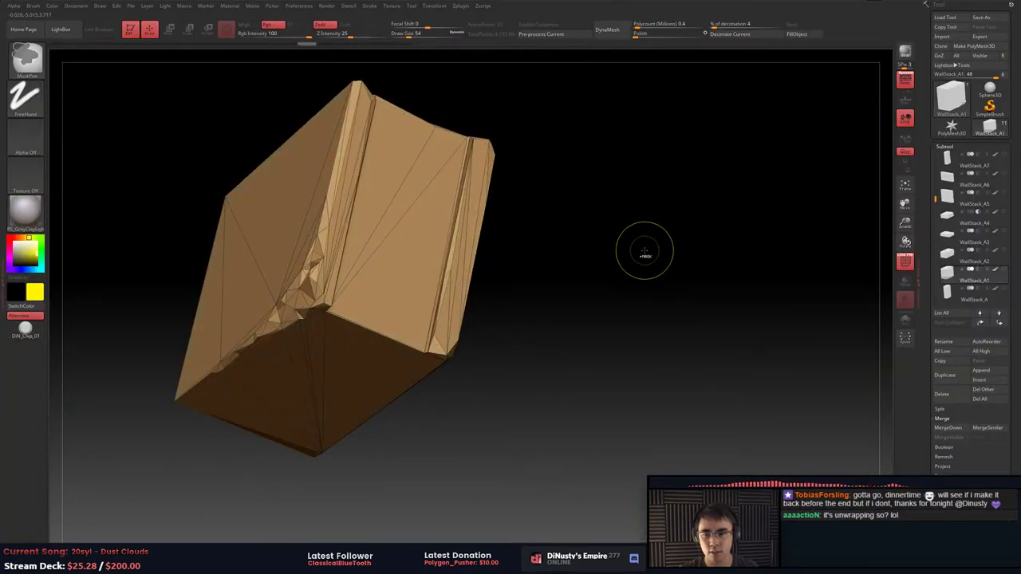
left_click_drag(619, 265, 672, 288, "alt")
key("shift+f")
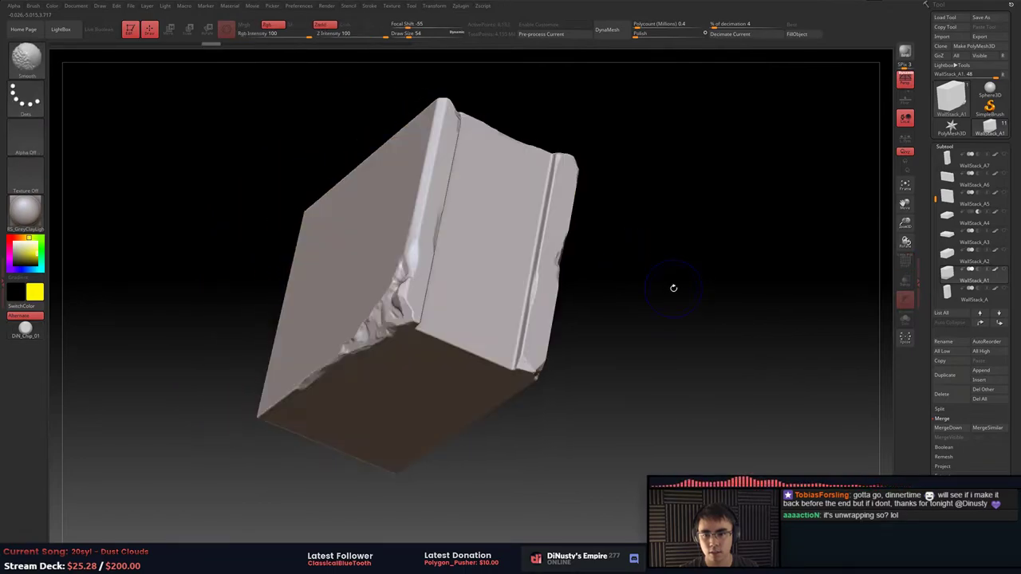
key("ctrl+z")
key("ctrl+z")
key("ctrl+z")
key("ctrl+z")
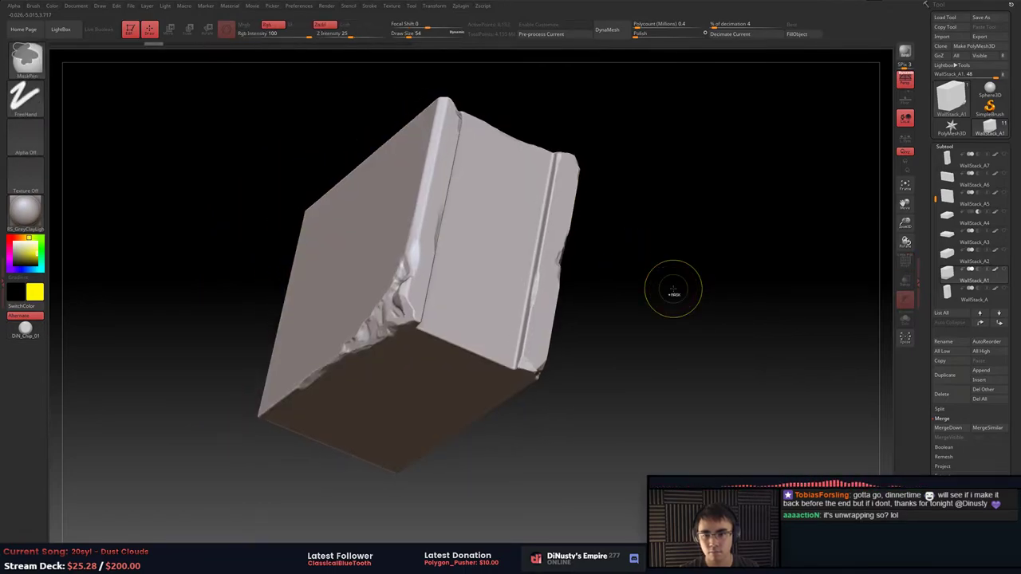
Export the high-poly WallStack_A1 block as an OBJ file named test_HP in the WallStack_A folder.
mouse_move(673, 288)
left_mouse_down()
mouse_move(672, 301)
mouse_move(723, 296)
left_mouse_up()
key("shift+f")
key("shift+f")
left_click(996, 39)
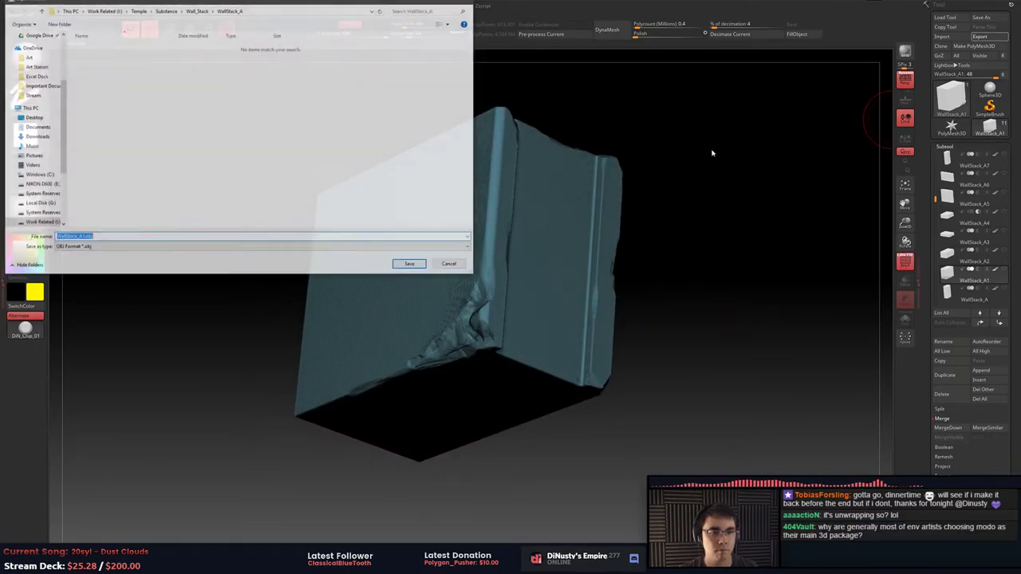
key("ctrl+a")
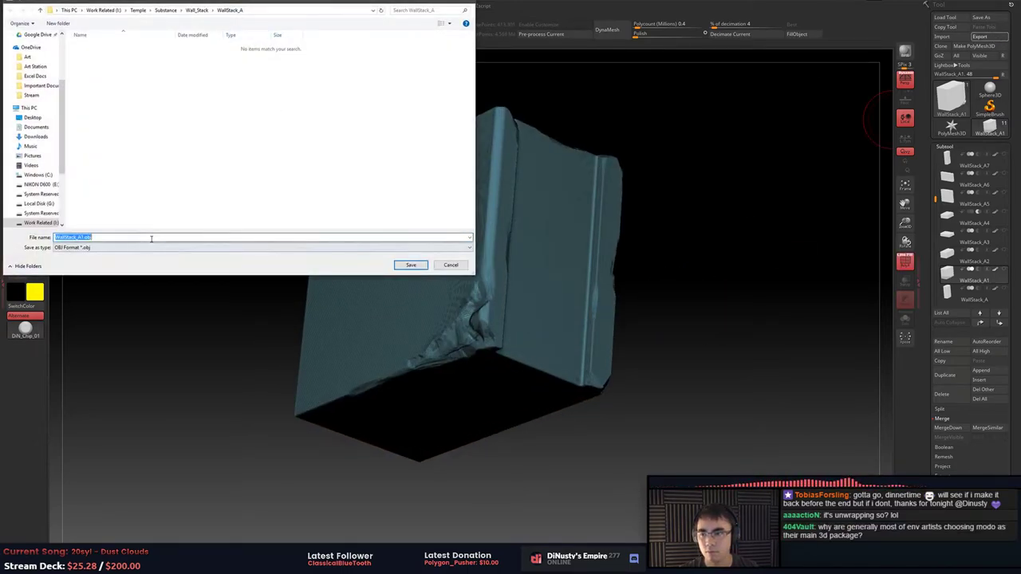
type("test_")
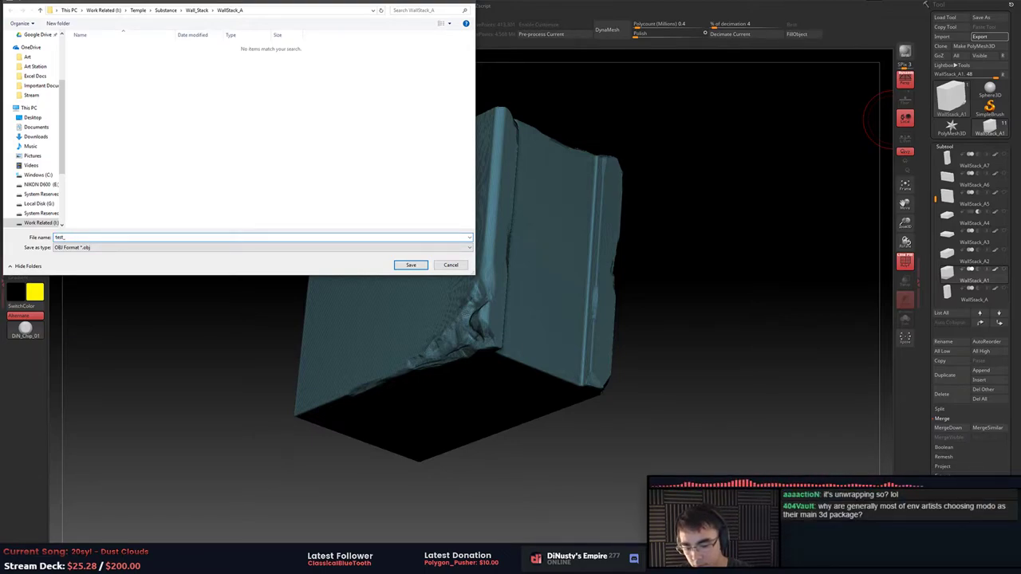
type("HP")
left_click(409, 265)
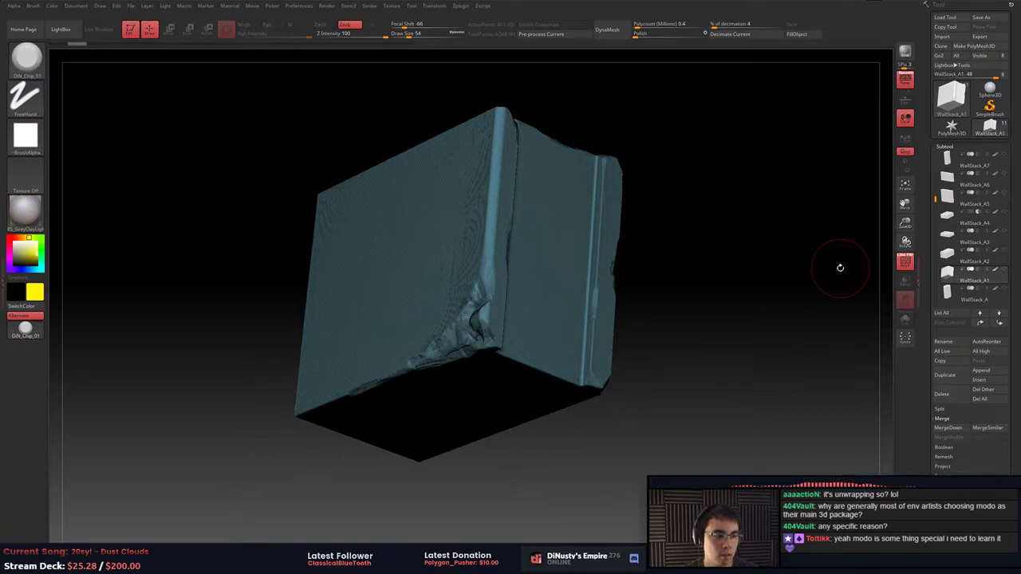
Switch to Substance Painter, decline the new version download and start a new project.
key("alt+Tab")
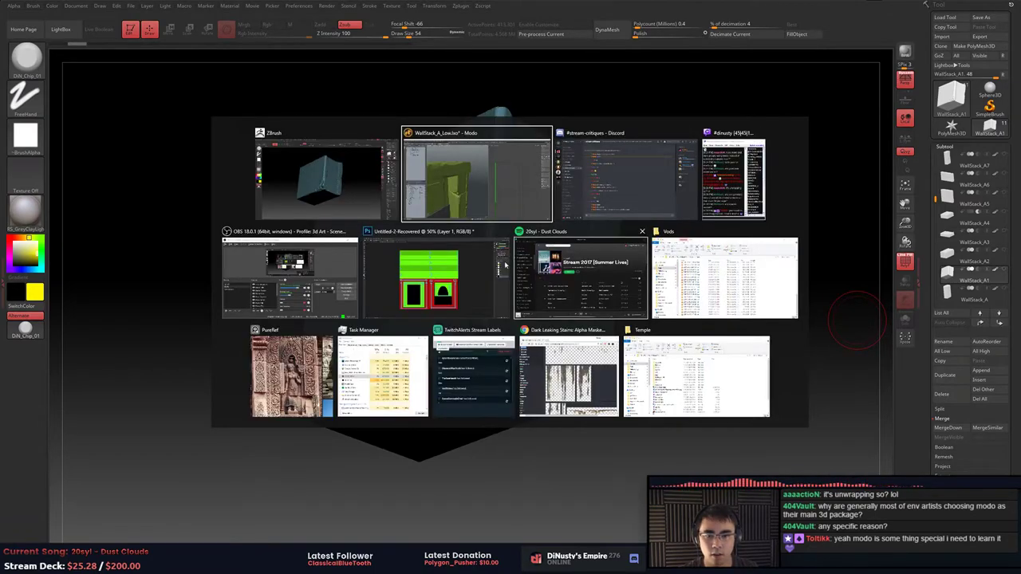
key("Escape")
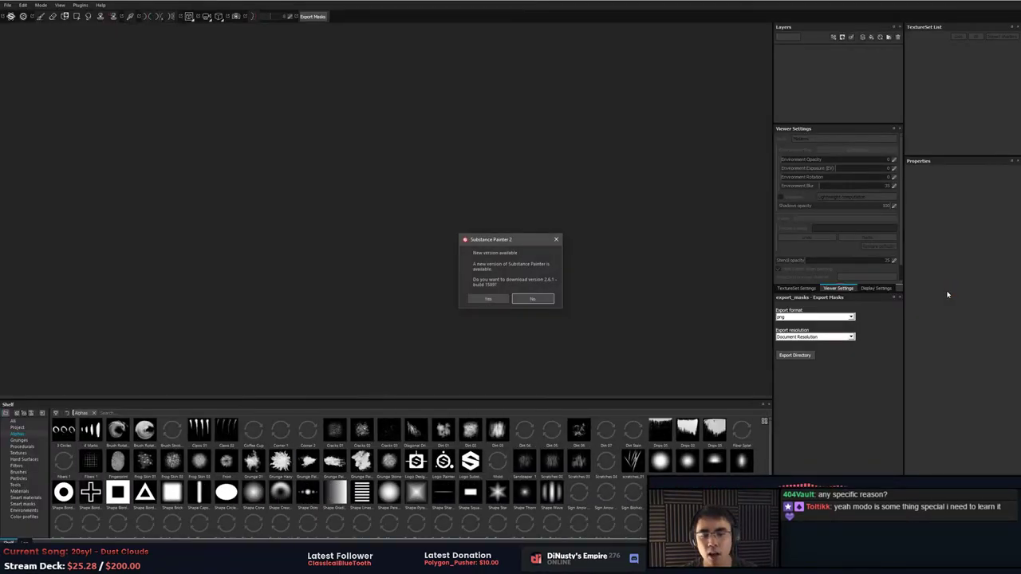
left_click(534, 300)
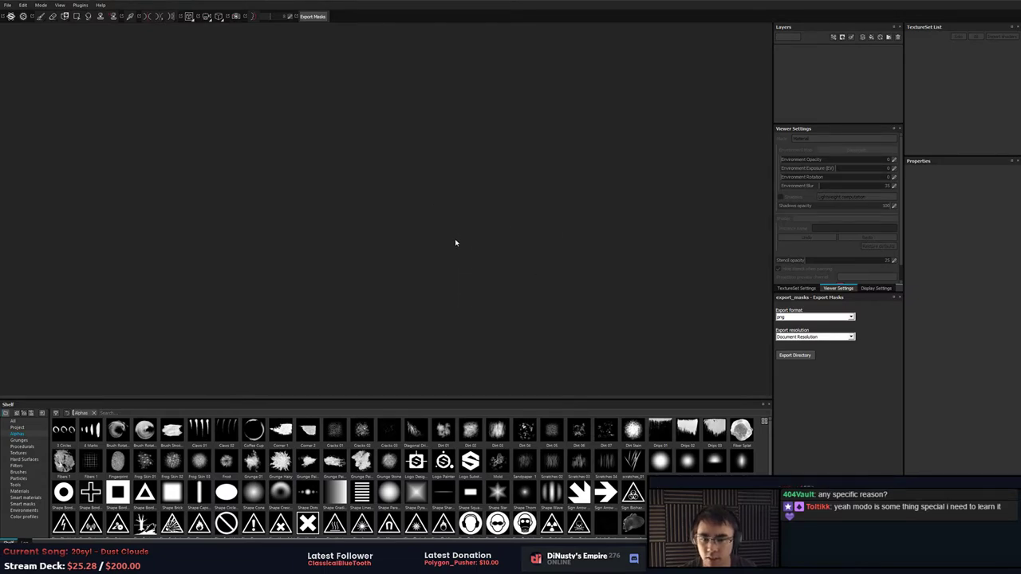
left_click(7, 4)
left_click(7, 6)
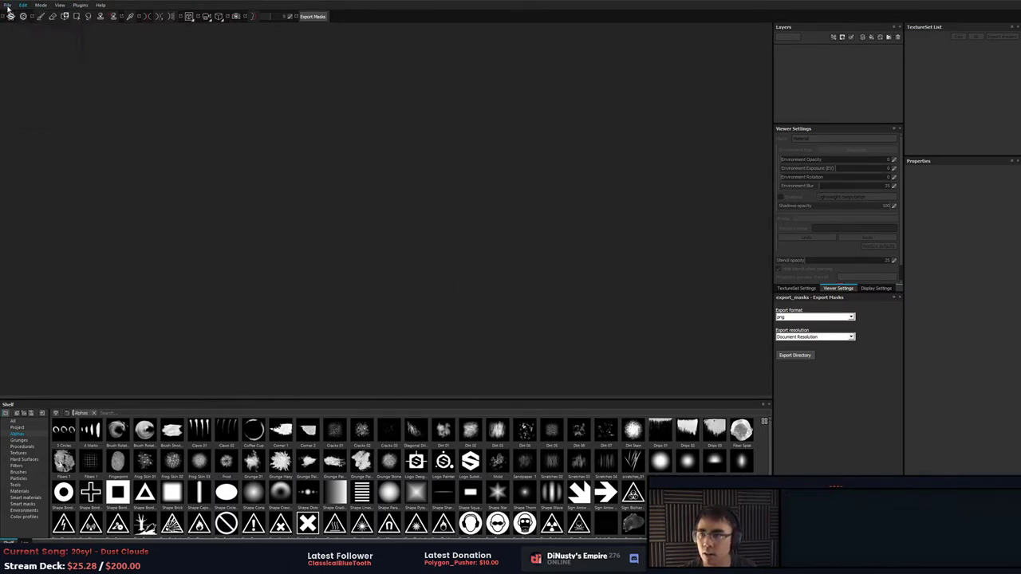
left_click(7, 6)
left_click(13, 16)
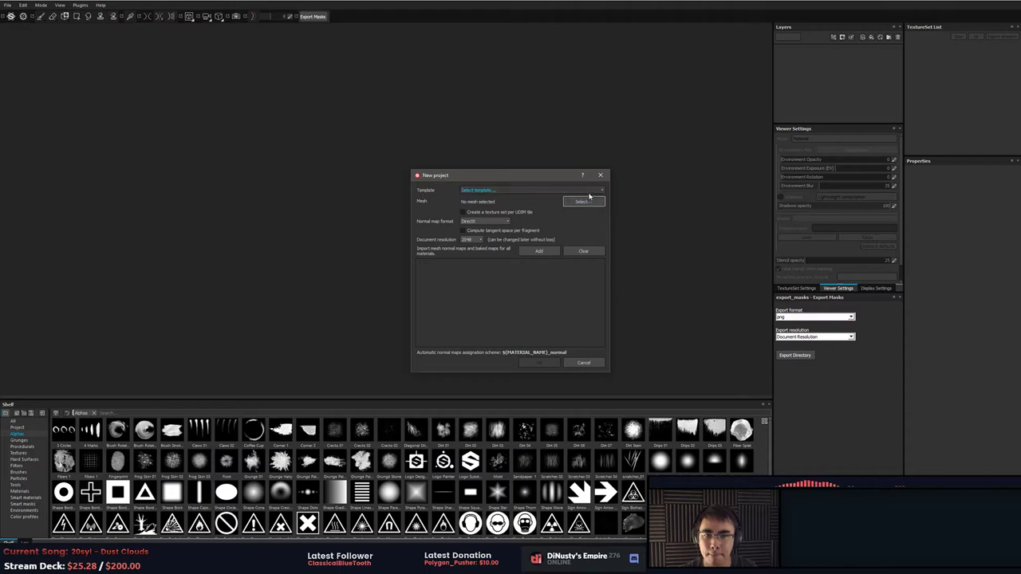
Browse for the project mesh in the Wall_Stack folder under Temple > Substance.
left_click(592, 193)
left_click(592, 194)
left_click(592, 201)
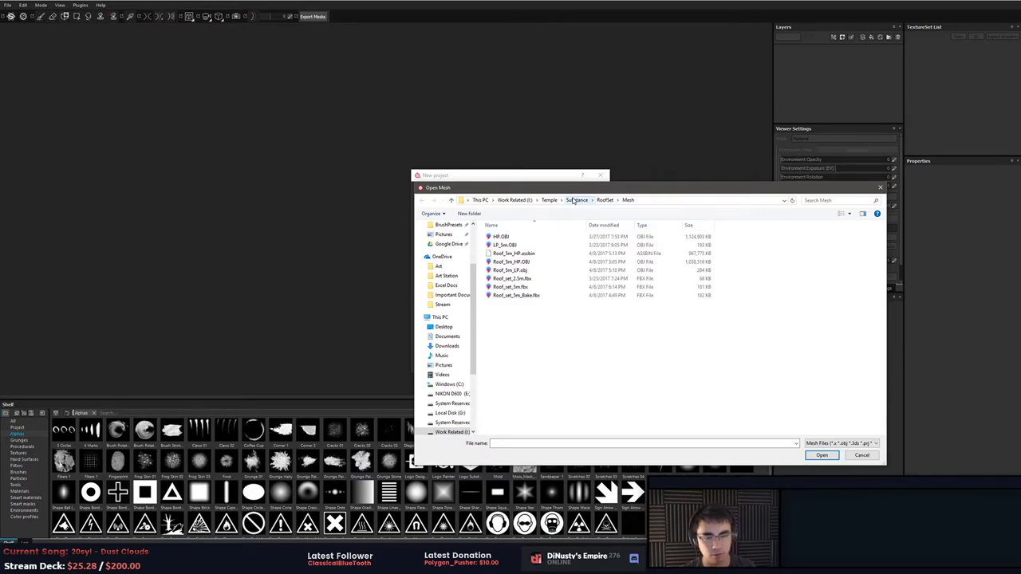
left_click(556, 200)
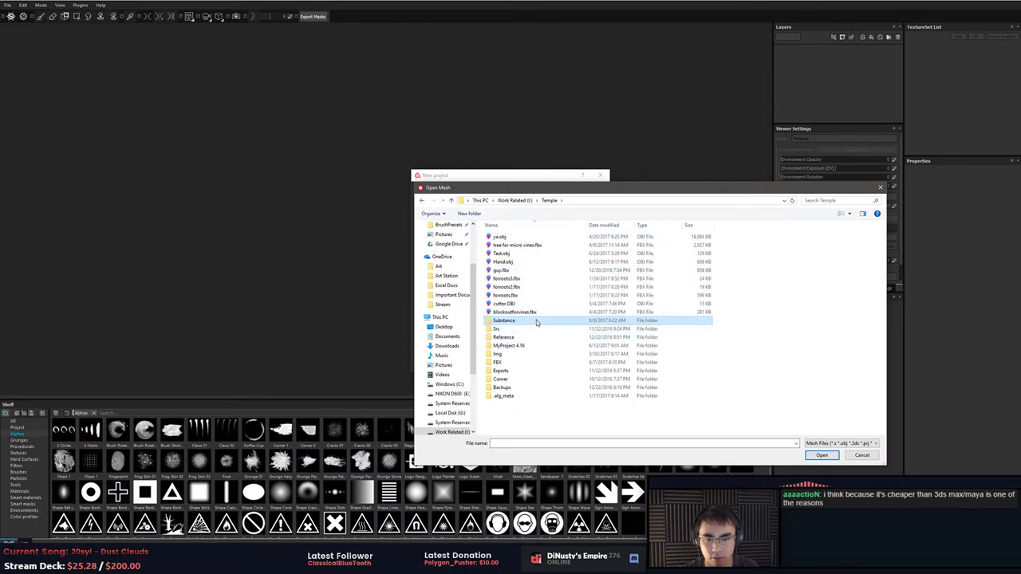
double_click(536, 320)
left_click(538, 260)
double_click(540, 254)
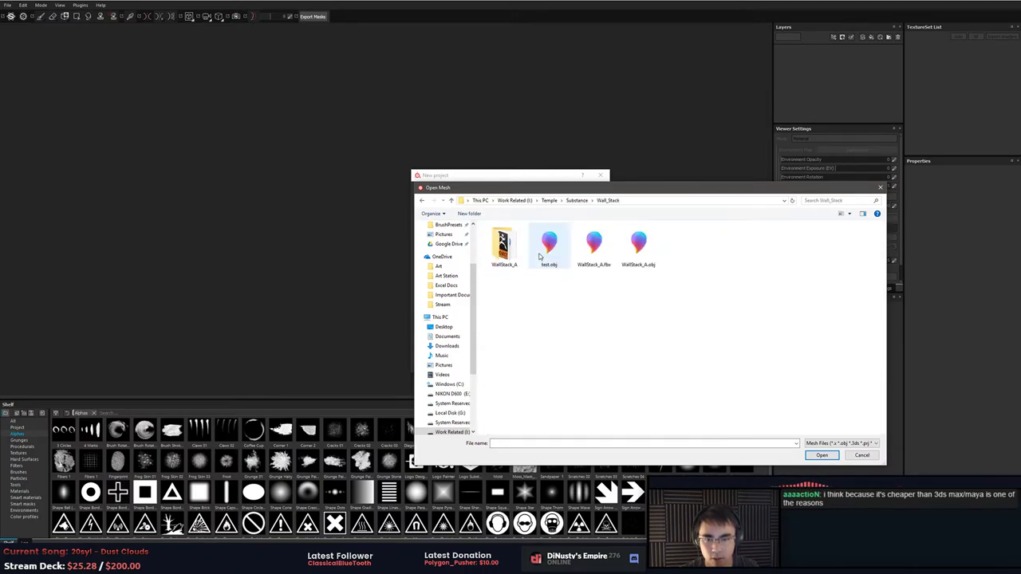
Choose test.obj as the project mesh and create the project.
left_click(540, 253)
left_click(515, 249)
left_click(538, 289)
left_click(546, 256)
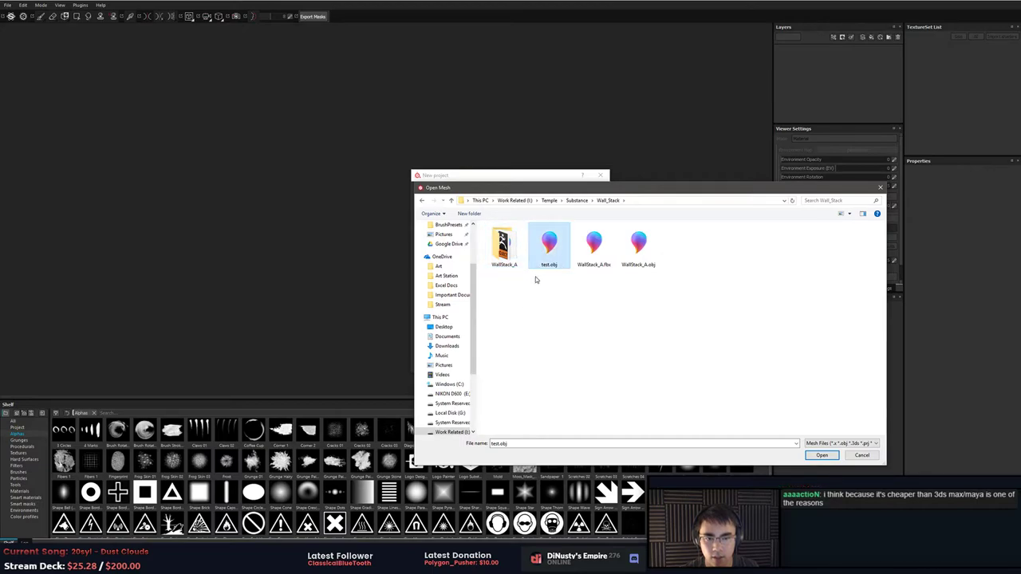
double_click(516, 250)
key("alt+Left")
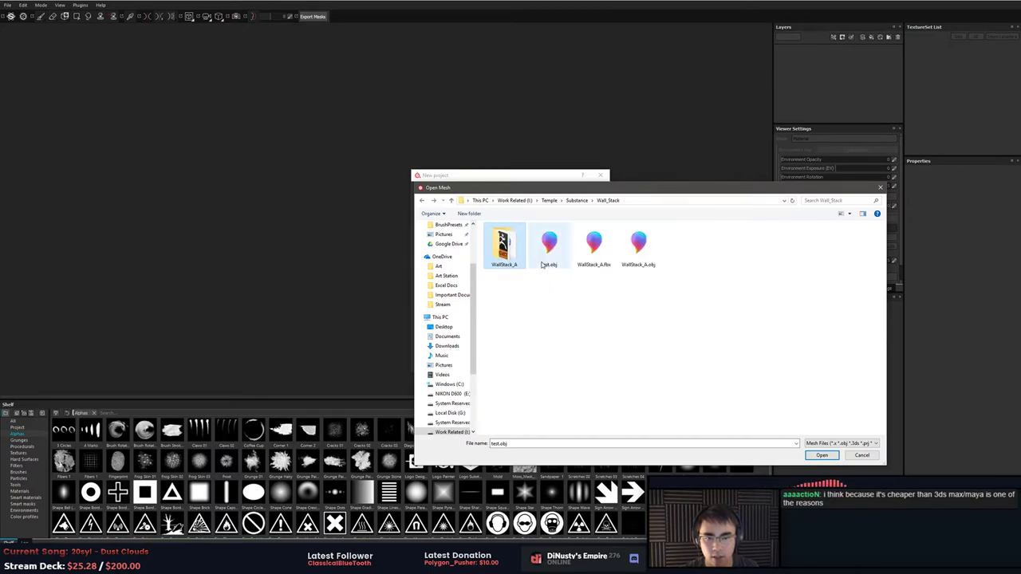
left_click(545, 260)
double_click(547, 254)
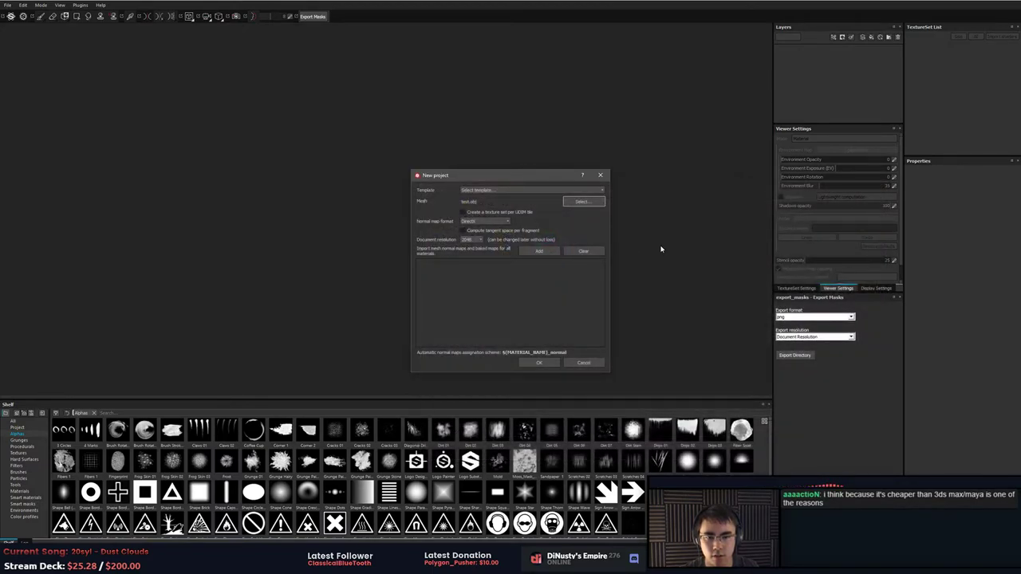
left_click(540, 364)
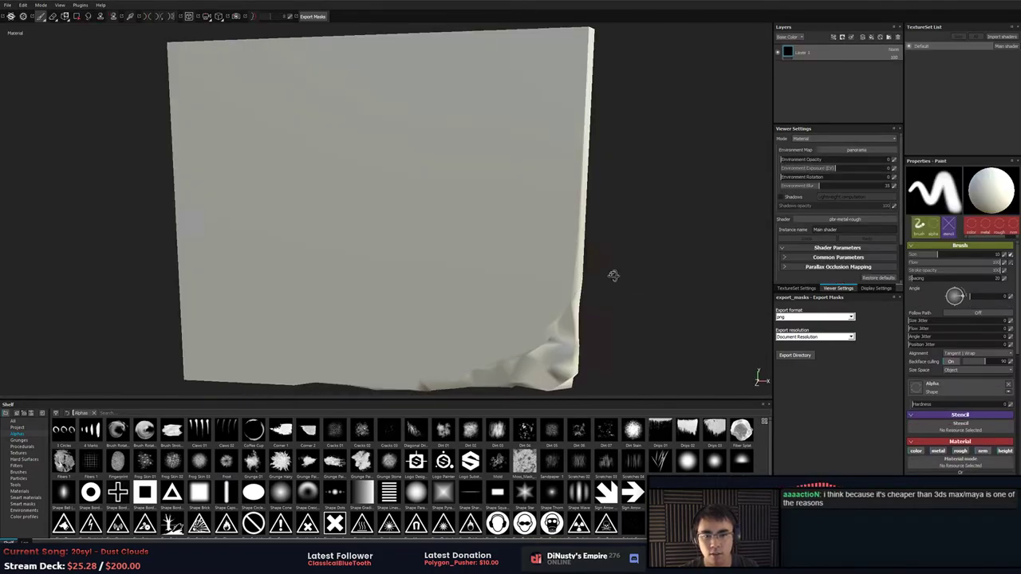
Open the texture baking settings and add test_HP.OBJ from the WallStack_A folder as the high definition mesh.
mouse_move(442, 226)
left_mouse_down("alt")
mouse_move(314, 214)
mouse_move(479, 212)
mouse_move(292, 194)
mouse_move(207, 211)
left_mouse_up("alt")
left_click_drag(500, 190, 440, 183, "alt")
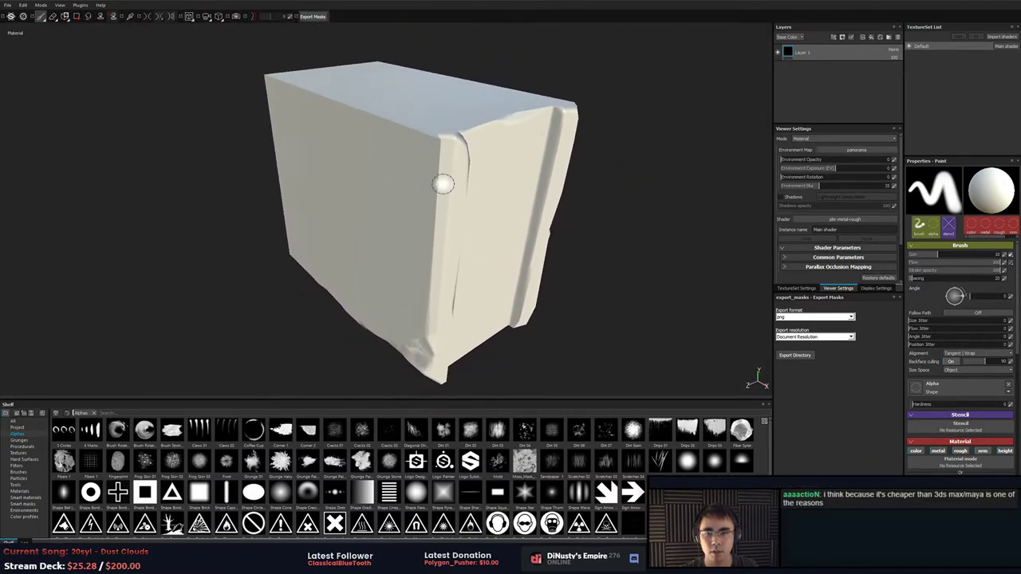
left_click_drag(868, 298, 801, 406)
left_click(799, 403)
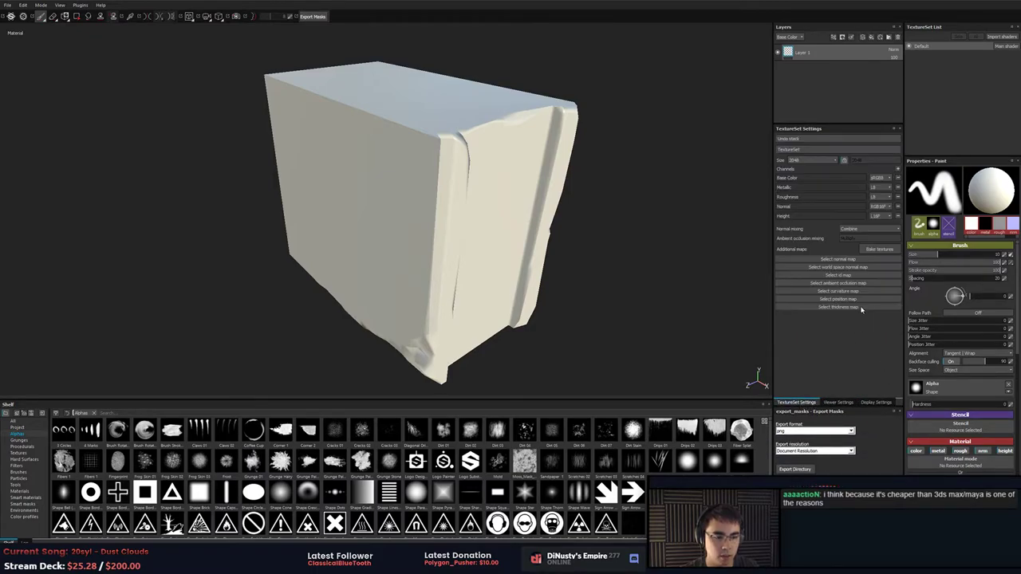
left_click(878, 249)
left_click(612, 210)
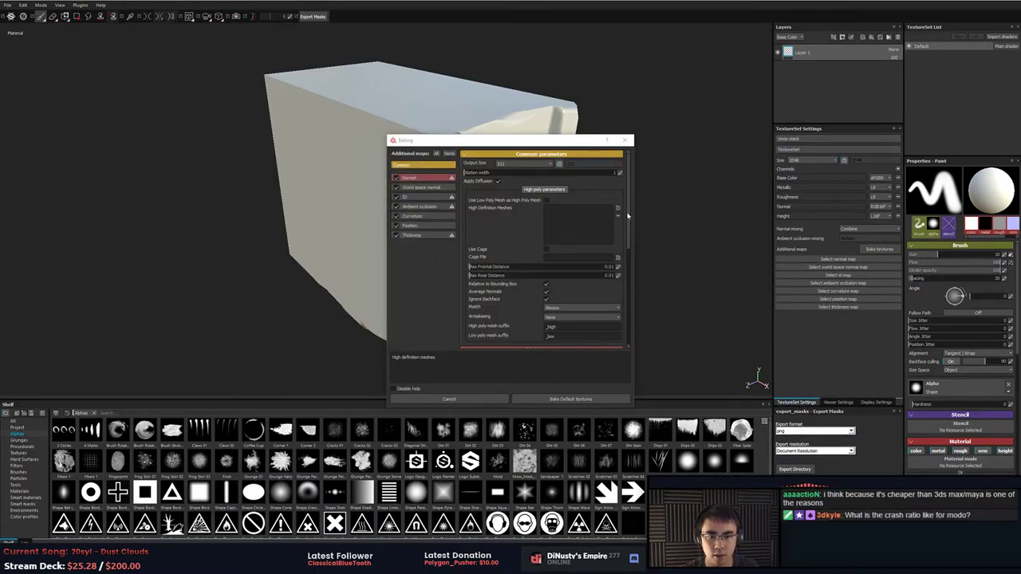
double_click(481, 212)
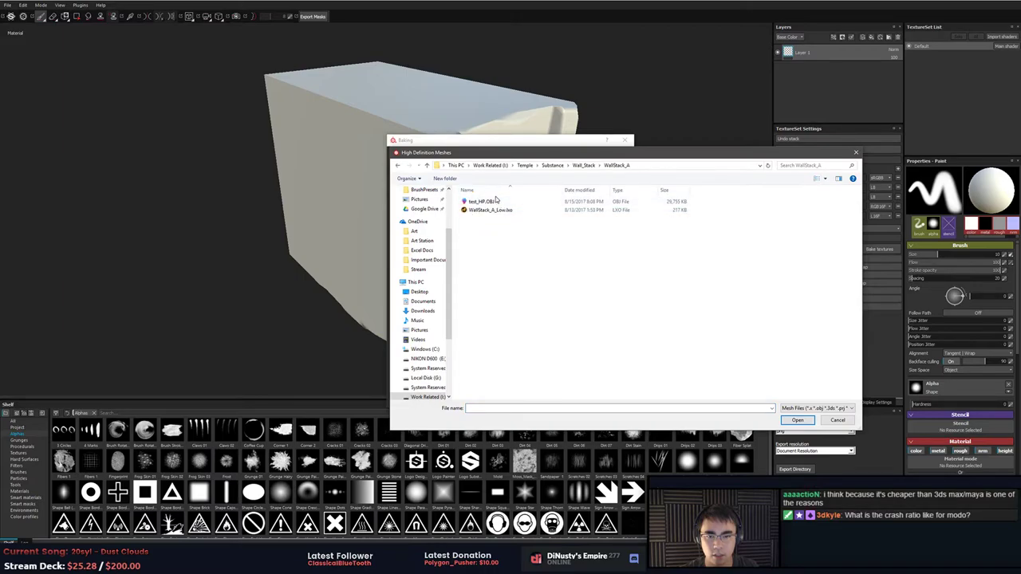
double_click(483, 201)
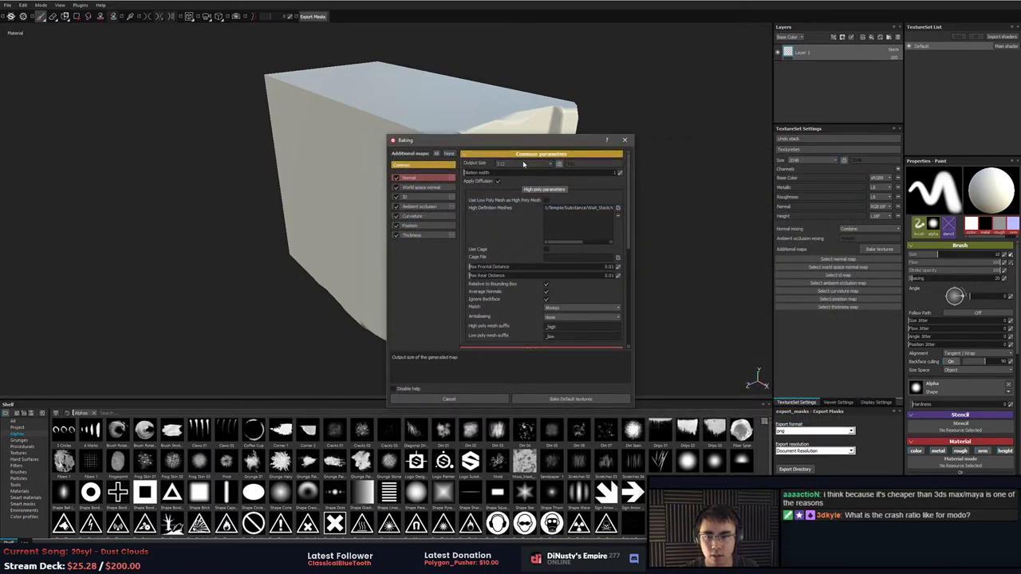
Set the bake output size to 256 and bake all the Default textures.
left_click(523, 164)
left_click(519, 186)
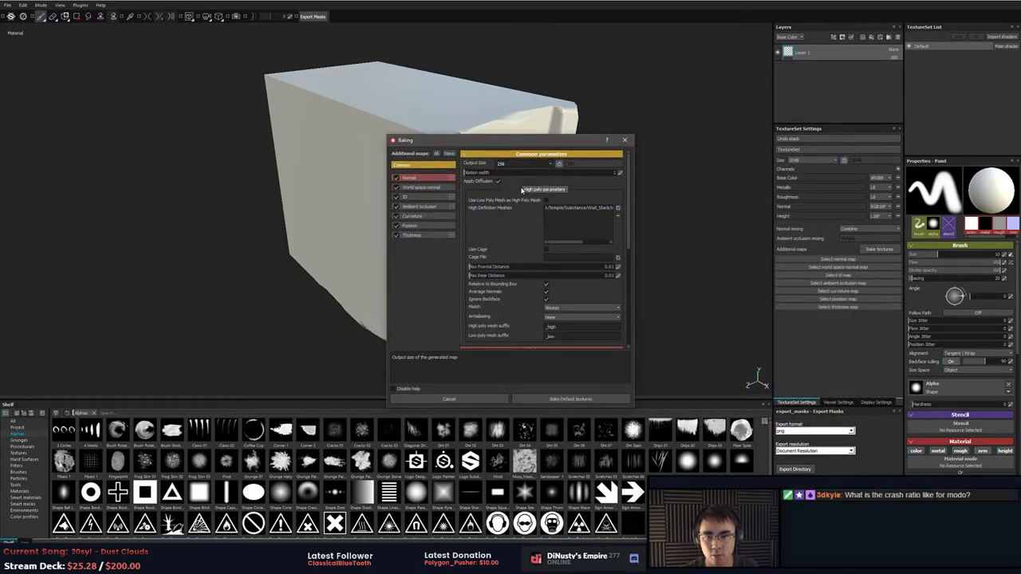
left_click(571, 399)
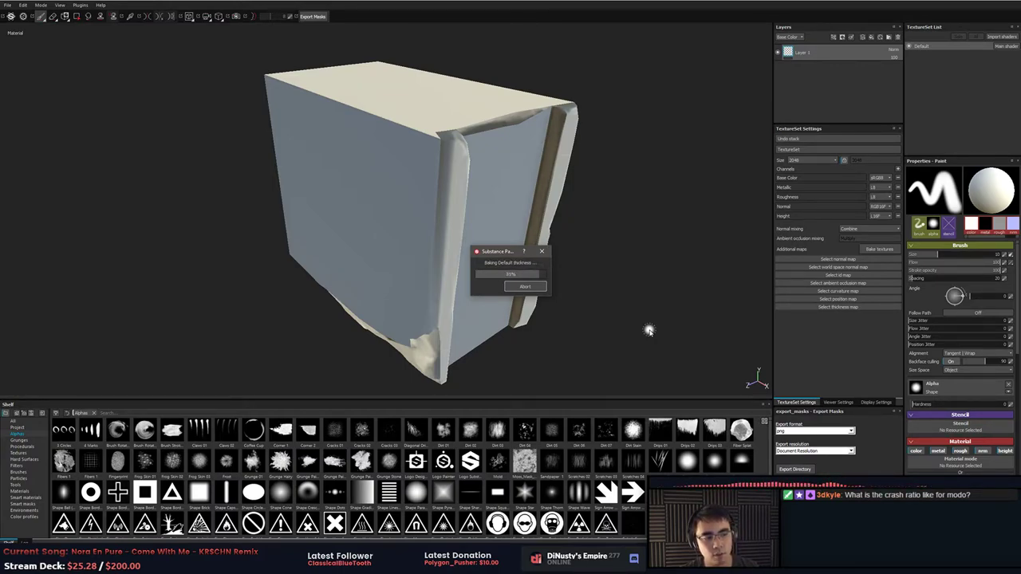
key("Return")
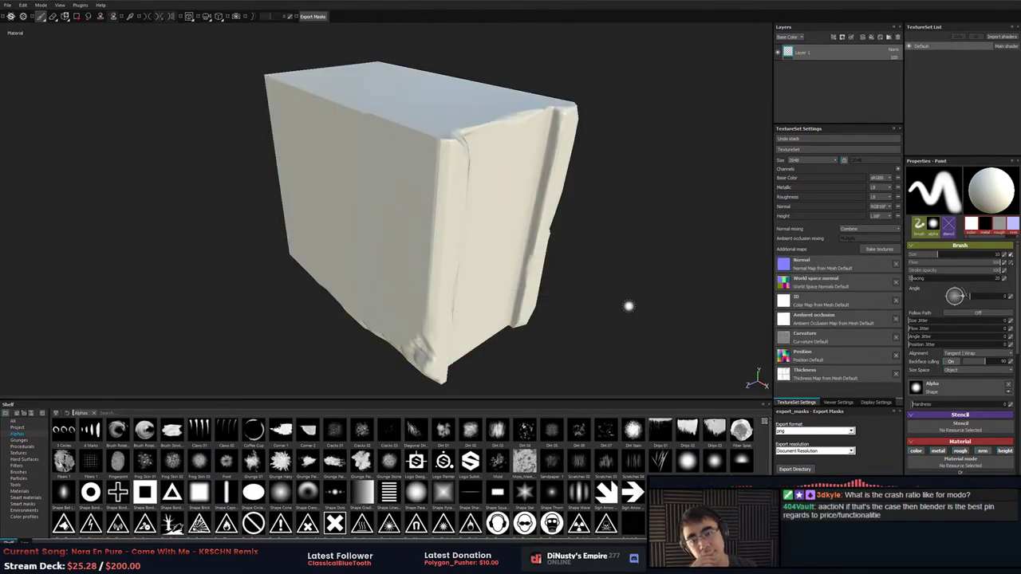
Raise the bake output size to 512 and bake the block's Default textures again.
left_click_drag(633, 329, 643, 307, "alt")
mouse_move(623, 365)
left_mouse_down("alt")
mouse_move(622, 306)
mouse_move(610, 286)
left_mouse_up("alt")
left_click_drag(476, 267, 568, 382, "alt")
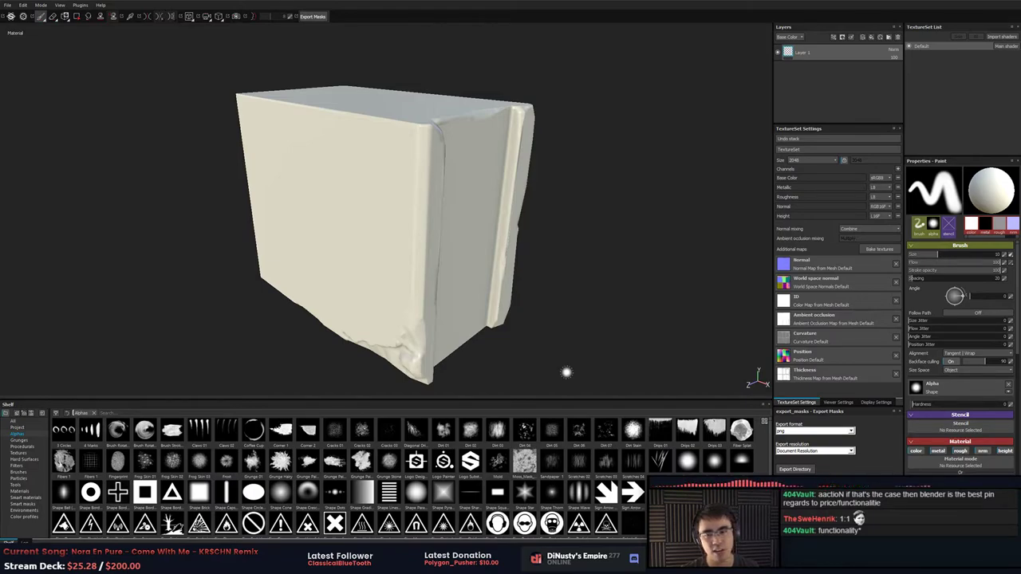
left_click_drag(566, 372, 545, 294, "alt")
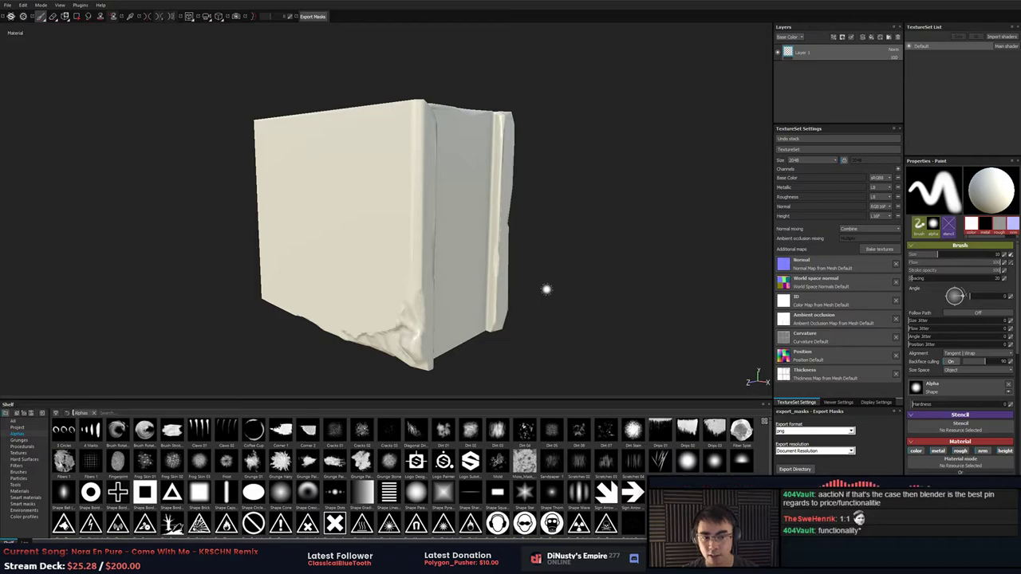
left_click(879, 249)
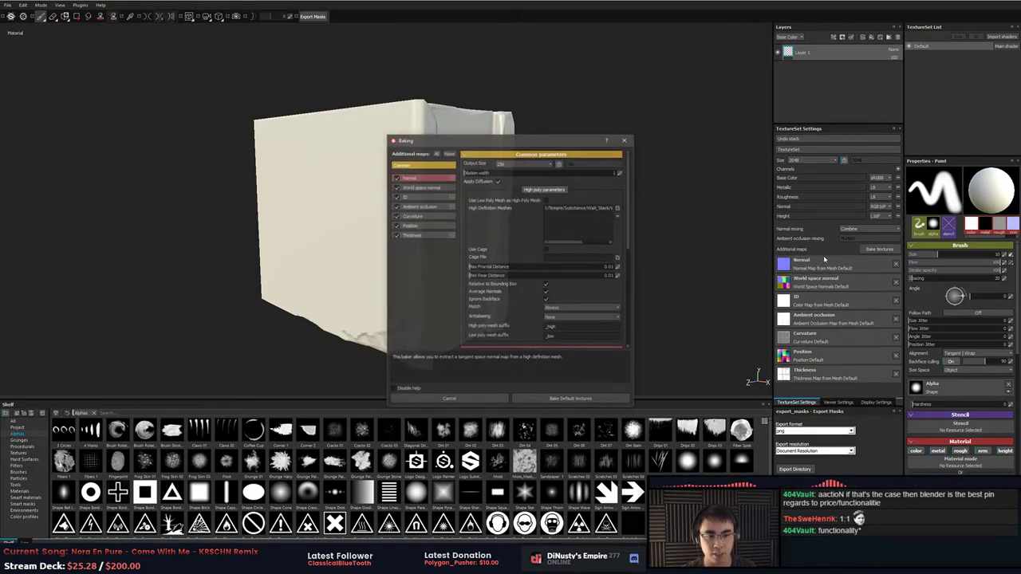
left_click(525, 164)
left_click(515, 191)
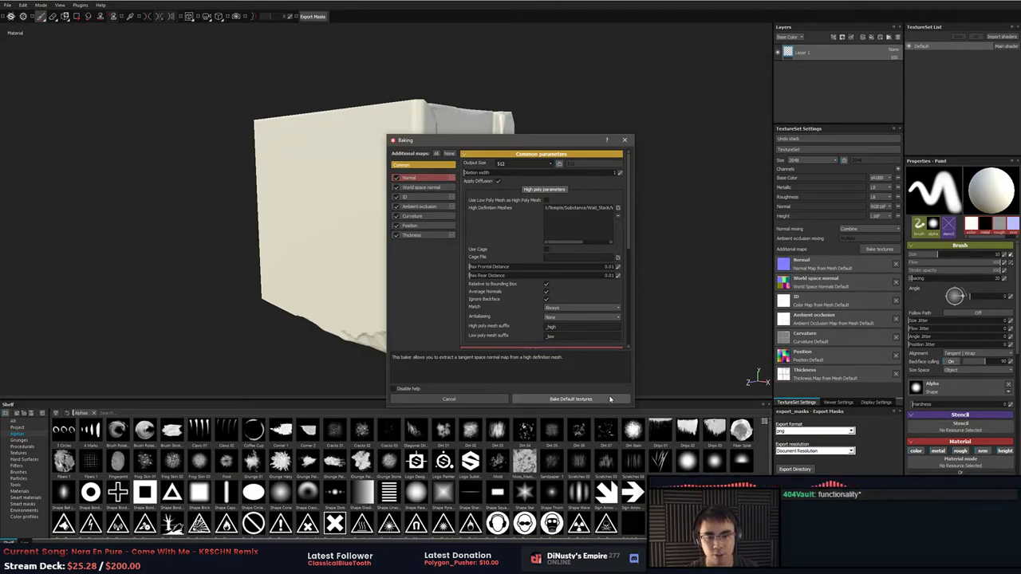
left_click(611, 399)
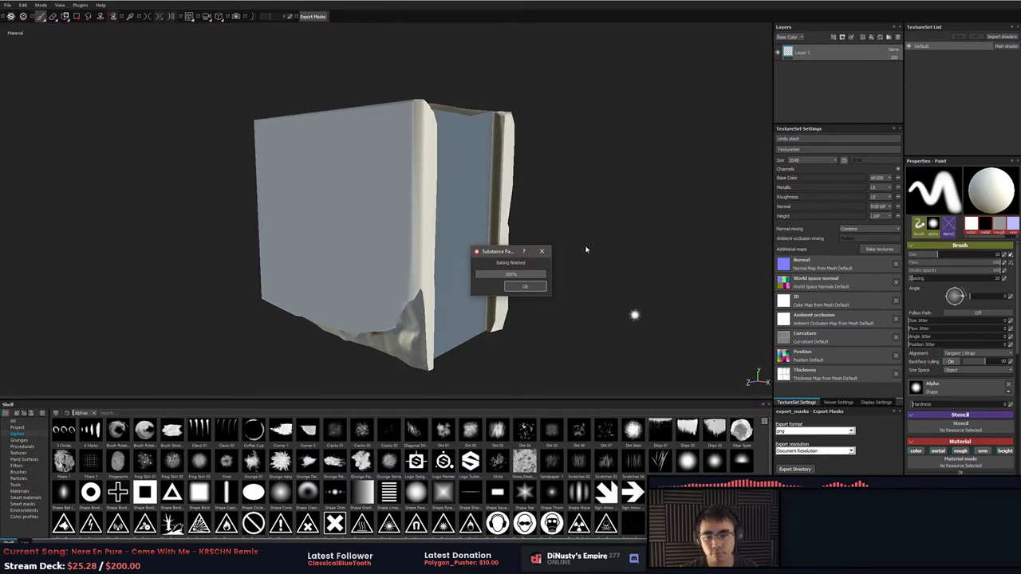
left_click(531, 290)
Examine the baked normal detail on the block's edges, grooves and chipped corner from several sides and distances.
left_click_drag(520, 319, 491, 294, "alt")
middle_click_drag(492, 294, 551, 268, "alt")
left_click_drag(551, 269, 430, 231, "alt")
mouse_move(502, 262)
right_mouse_down("alt")
mouse_move(643, 290)
mouse_move(561, 283)
right_mouse_up("alt")
mouse_move(587, 237)
left_mouse_down("alt")
mouse_move(604, 288)
mouse_move(374, 280)
left_mouse_up("alt")
right_click_drag(374, 280, 268, 299, "alt")
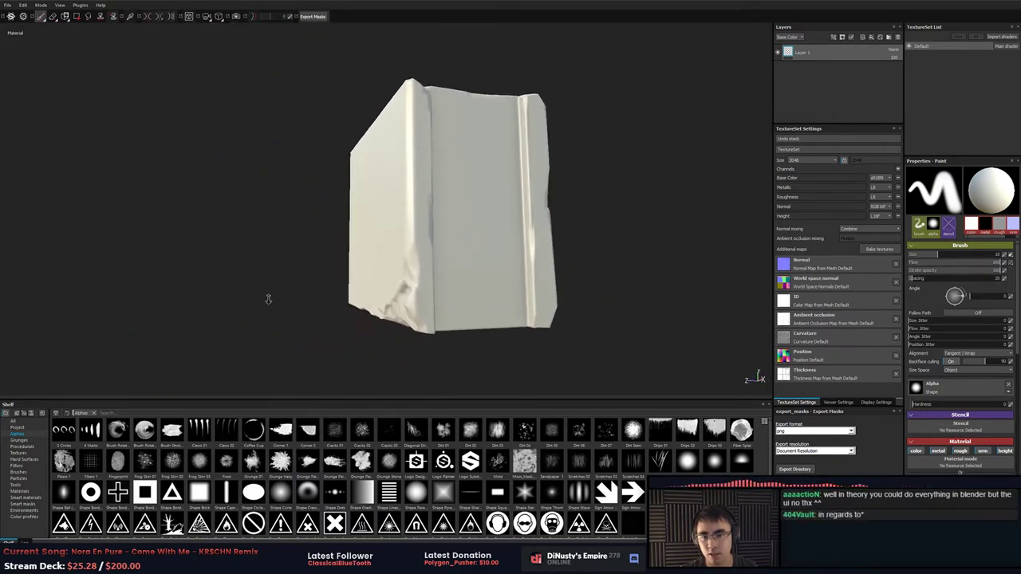
left_click_drag(269, 299, 505, 290, "alt")
mouse_move(506, 290)
right_mouse_down("shift")
mouse_move(554, 298)
mouse_move(531, 299)
right_mouse_up("shift")
mouse_move(532, 299)
left_mouse_down("alt")
mouse_move(361, 325)
mouse_move(567, 321)
mouse_move(371, 319)
left_mouse_up("alt")
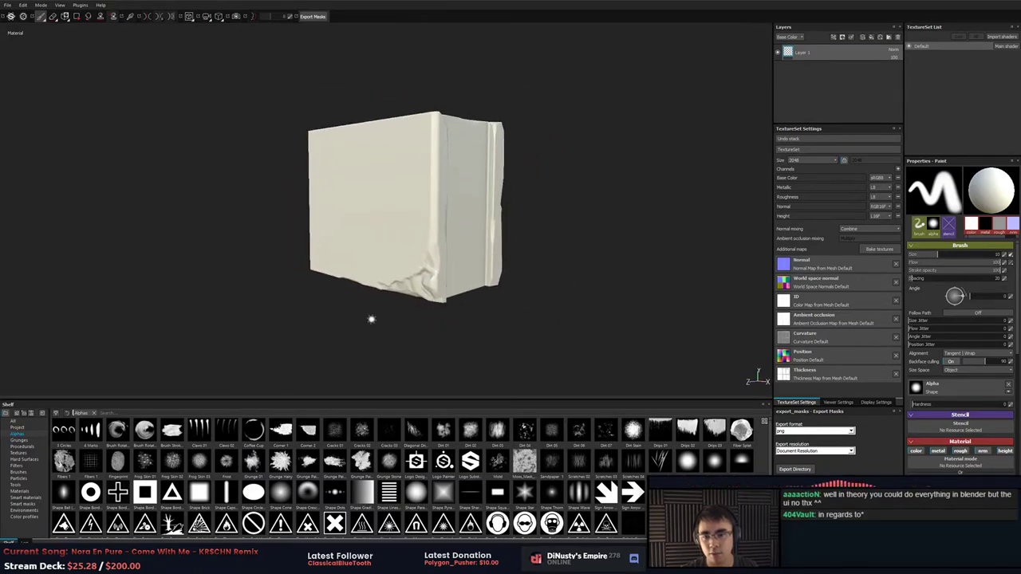
Apply the Updated Temple smart material to the block as a layer and delete the empty Layer 1.
left_click(17, 490)
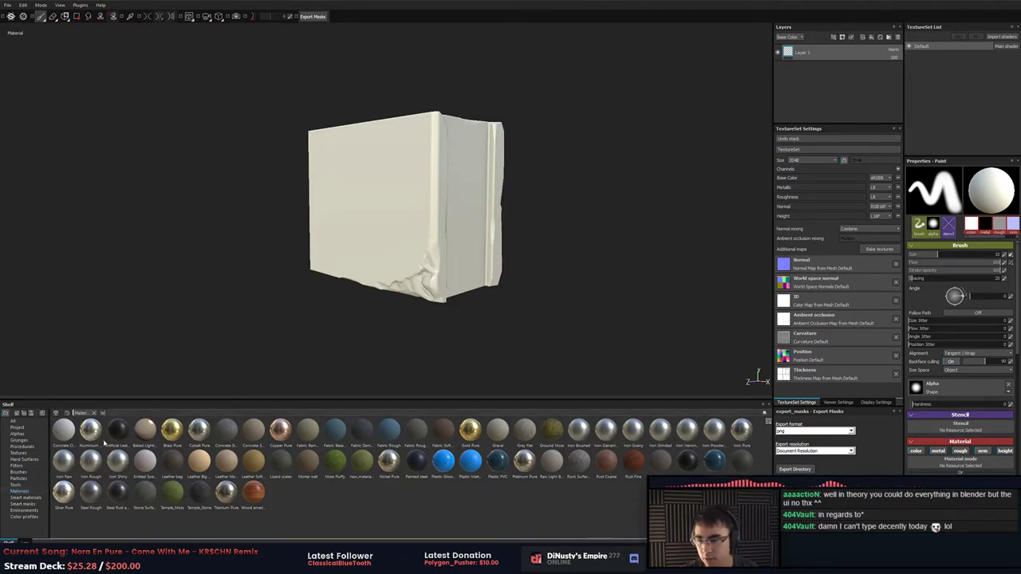
left_click(31, 497)
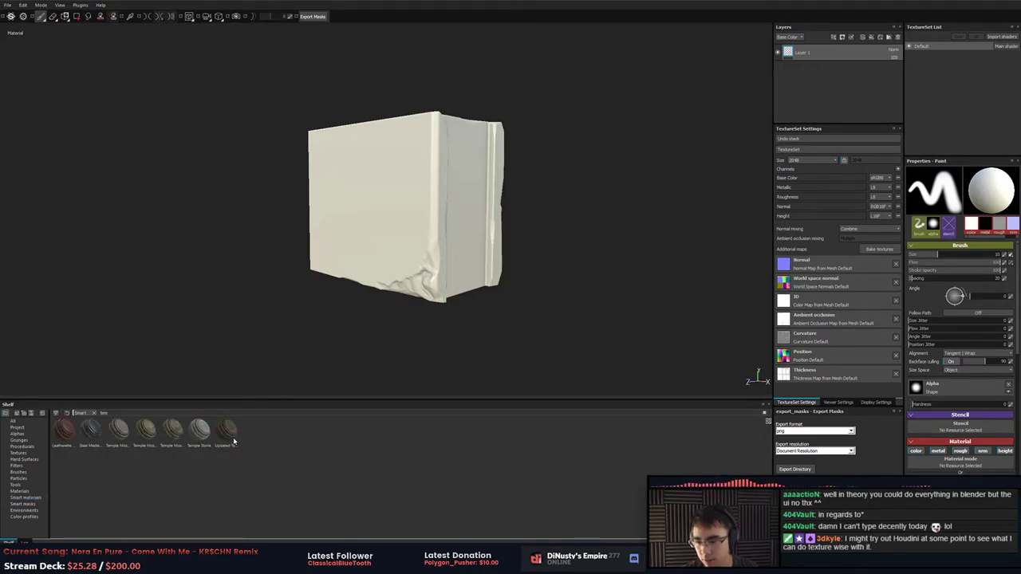
left_click_drag(227, 430, 809, 52)
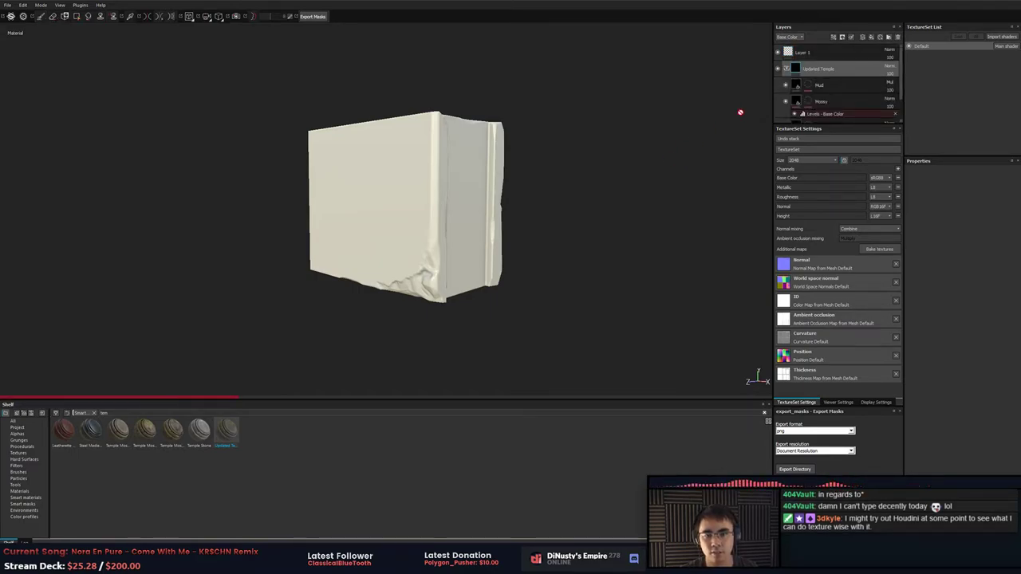
key("Delete")
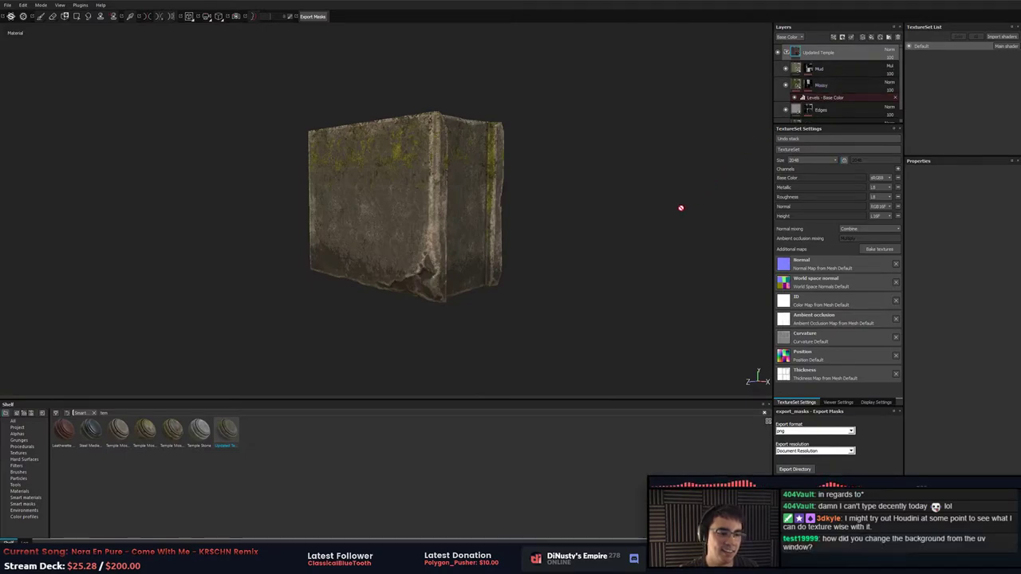
Compare the block with the Mossy layer hidden and shown, and view the layer's Levels effect.
left_click_drag(681, 207, 556, 344, "alt")
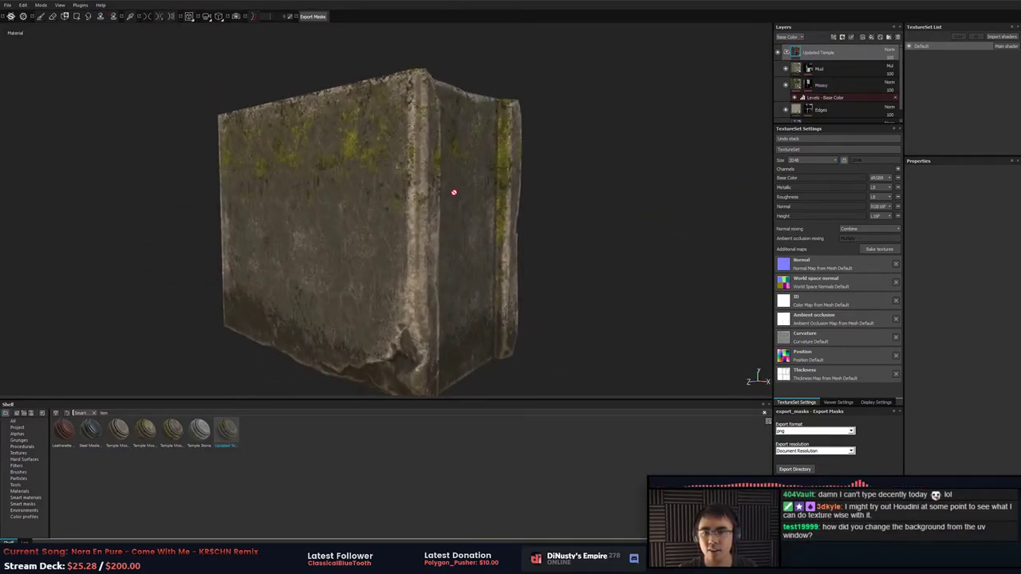
left_click(828, 71)
left_click(787, 85)
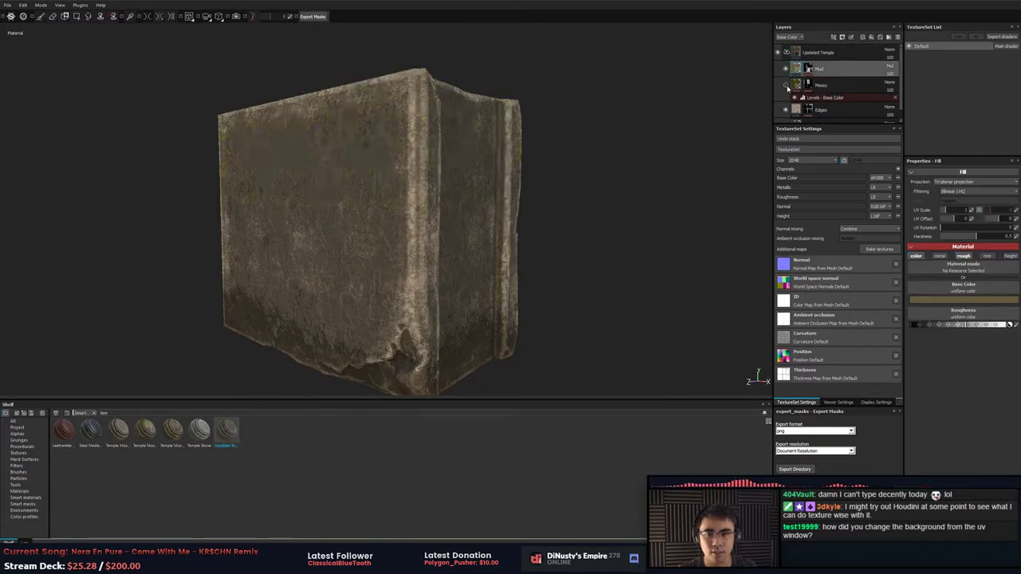
left_click(786, 85)
left_click(845, 86)
left_click(844, 97)
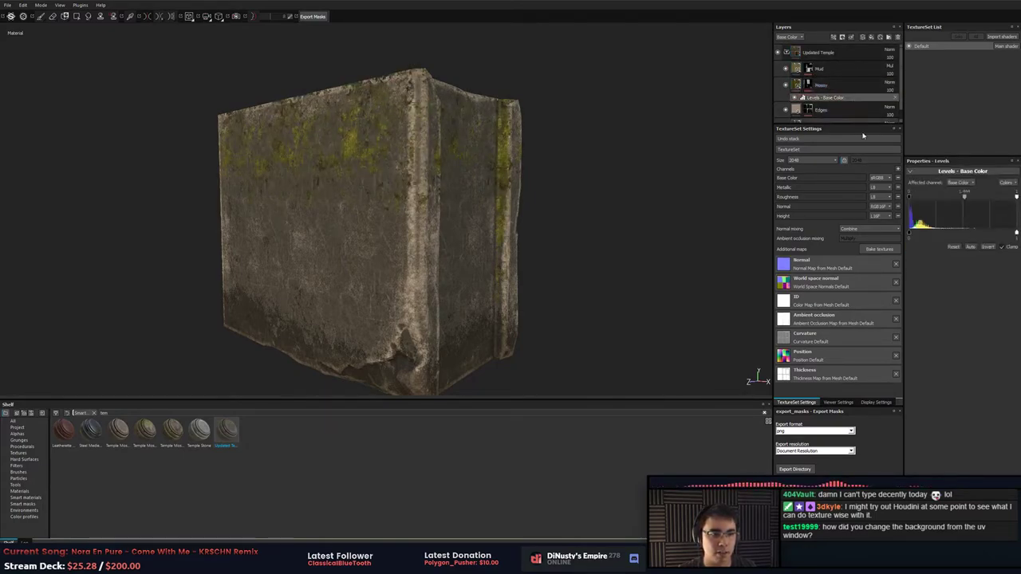
Set the UV scale of the Mossy layer's fill to 4.
left_click(847, 86)
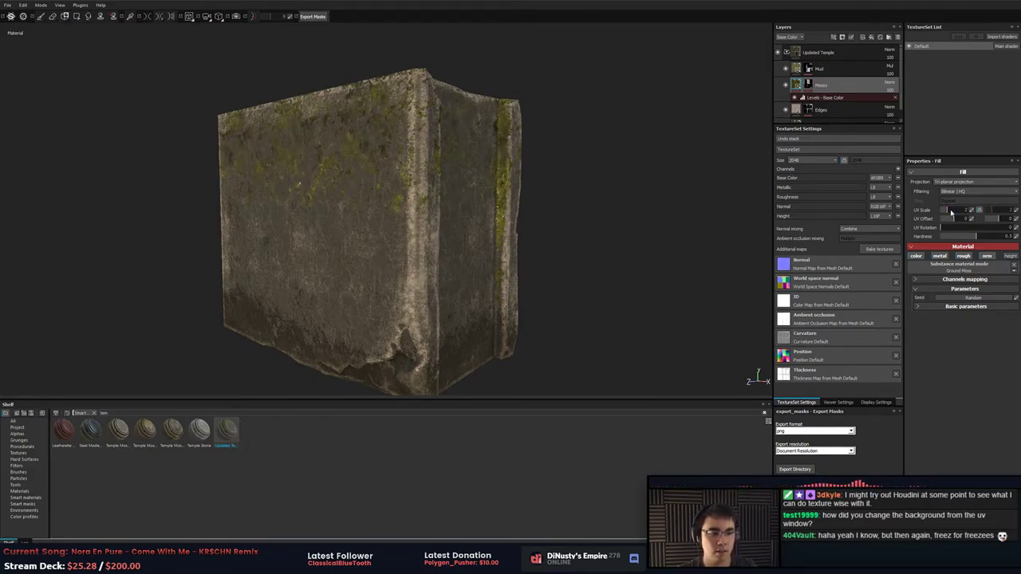
mouse_move(948, 210)
left_mouse_down()
mouse_move(958, 212)
mouse_move(948, 214)
left_mouse_up()
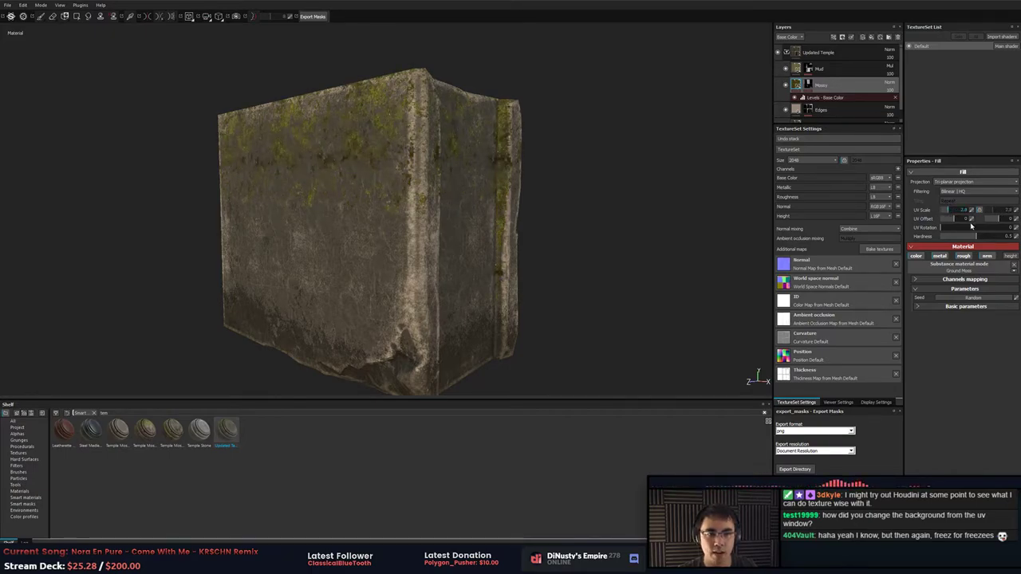
double_click(960, 209)
key("Return")
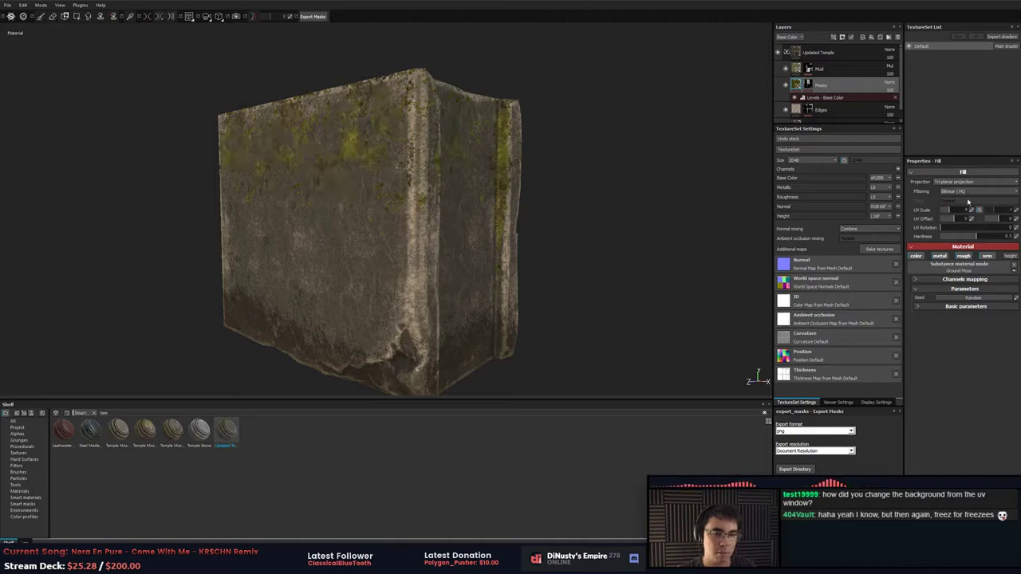
Raise the level of the MG Mask Builder in the Mossy layer's mask to 0.55.
left_click(809, 86)
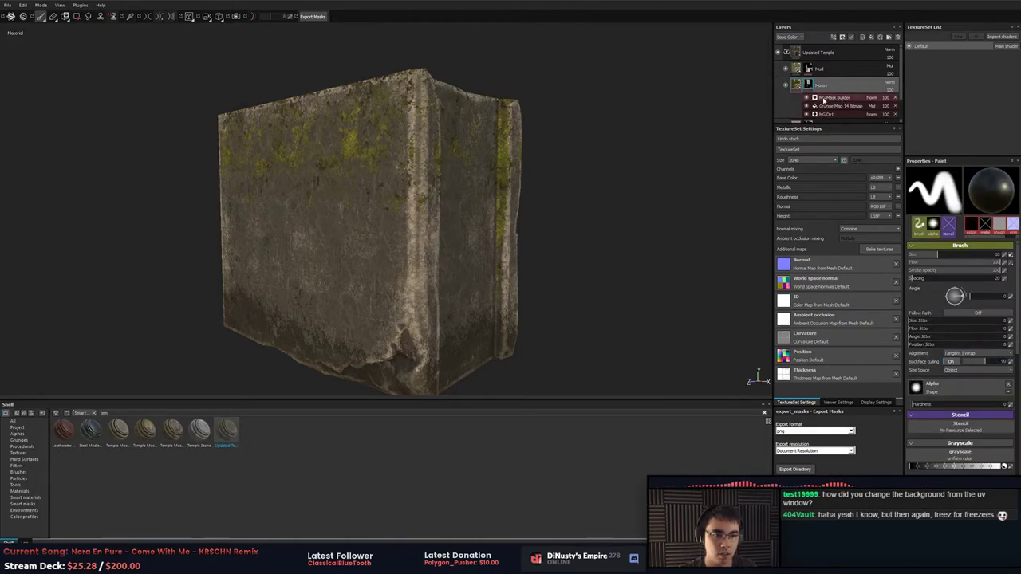
left_click(807, 98)
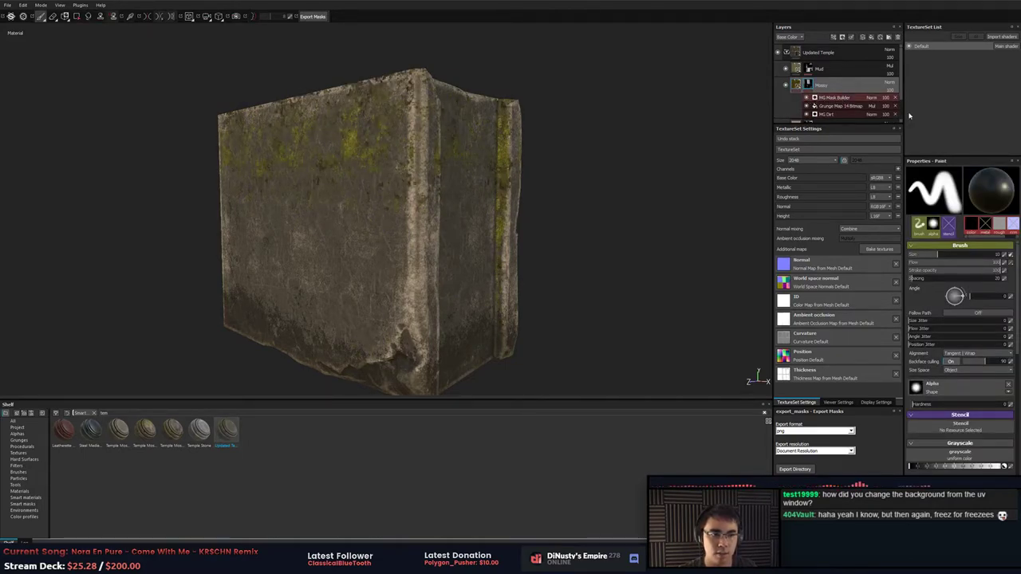
left_click(846, 97)
left_click_drag(944, 213, 967, 219)
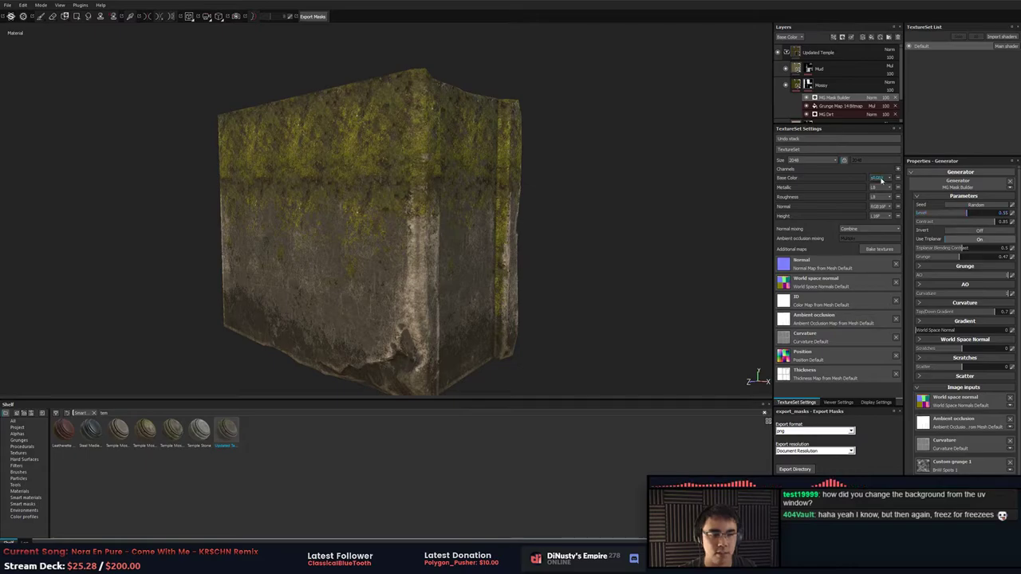
Set the Mossy layer's fill UV scale to 1 and inspect the moss coverage on the block.
left_click(833, 85)
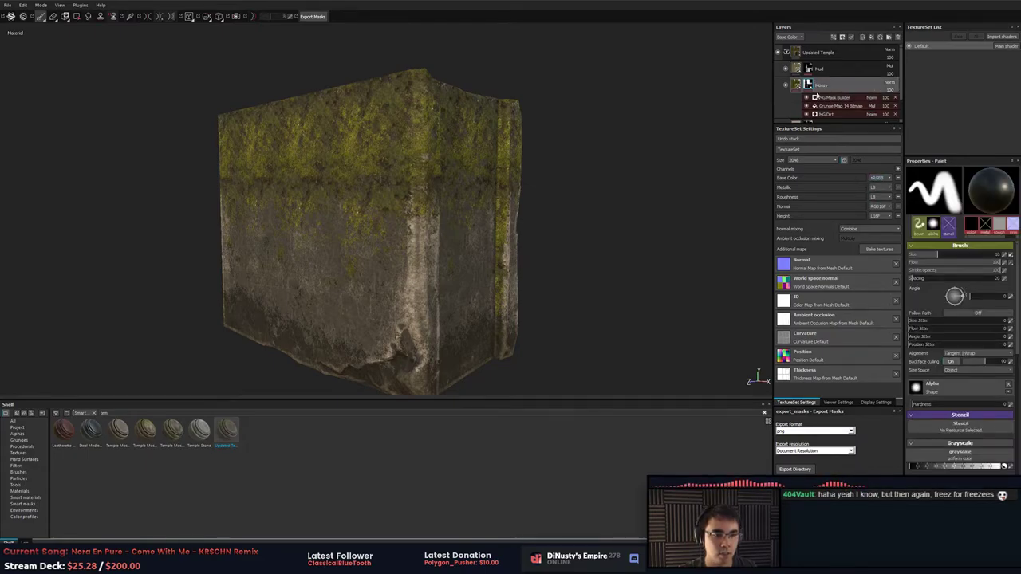
left_click(799, 84)
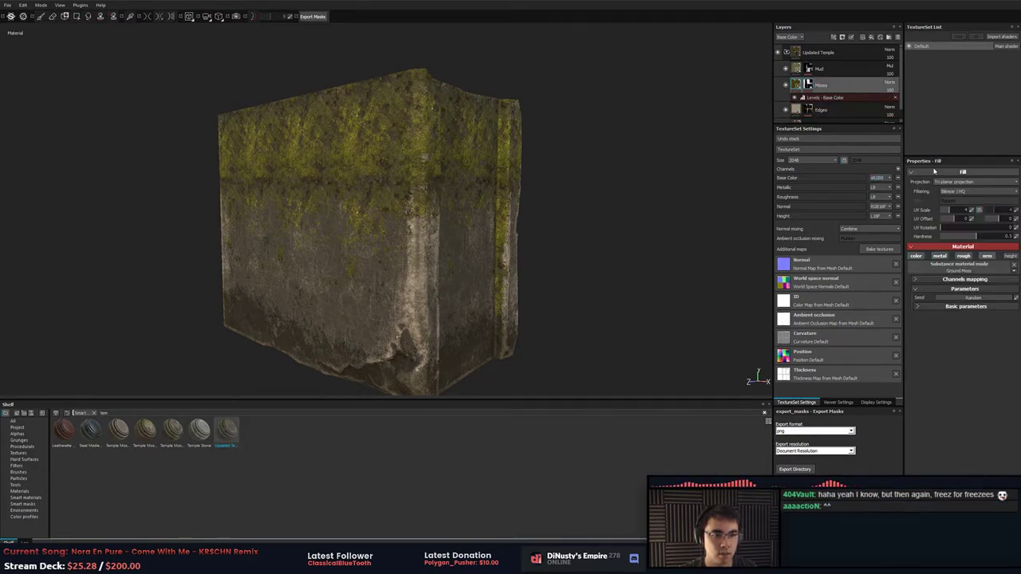
left_click(956, 212)
left_click_drag(514, 209, 546, 240, "alt")
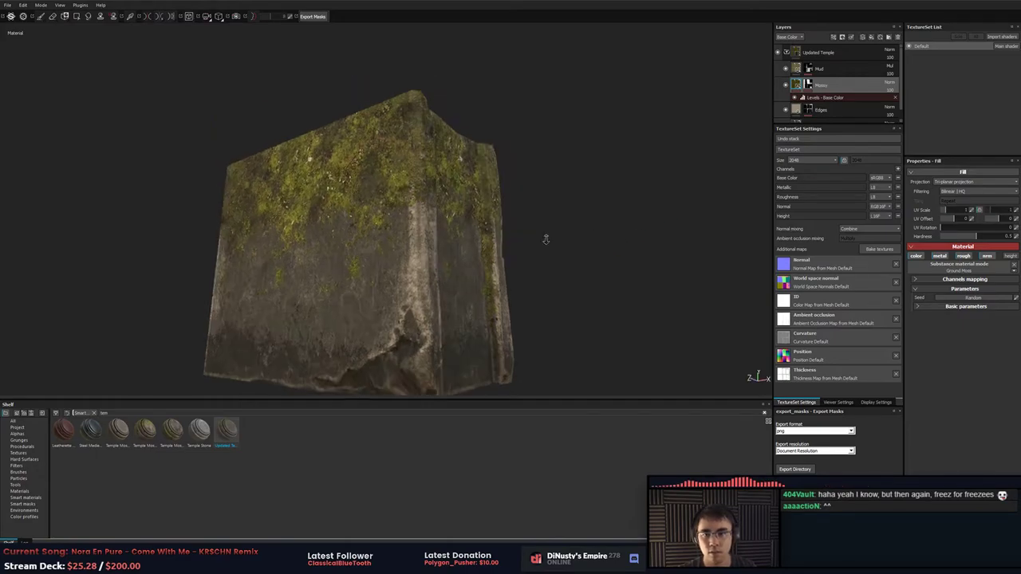
right_click_drag(546, 240, 479, 235, "alt")
left_click_drag(479, 236, 570, 302, "alt")
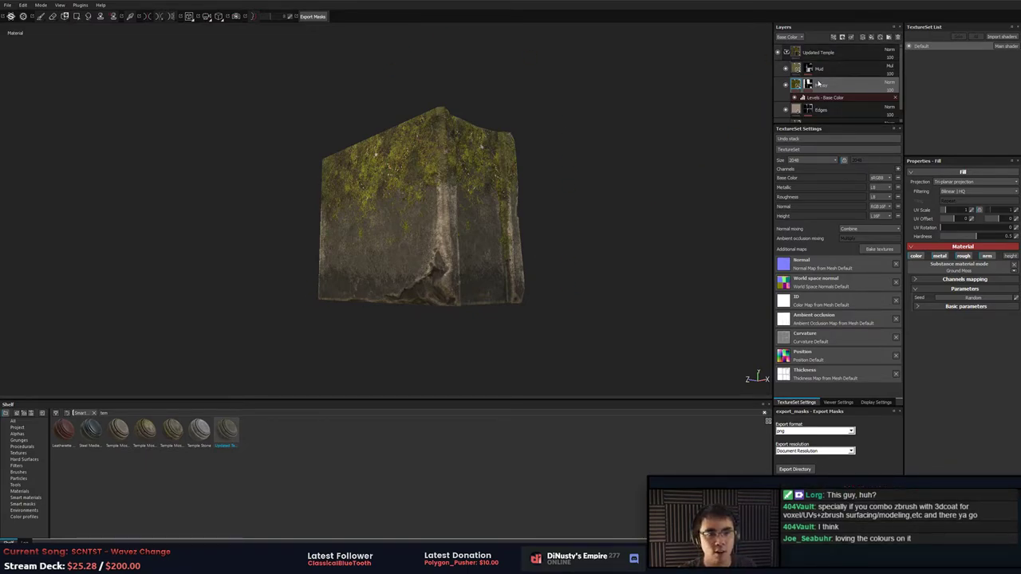
Replace the Updated Temple layer group with the Temple Mossy Stone_1 smart material and inspect it on the block.
left_click(830, 53)
key("Delete")
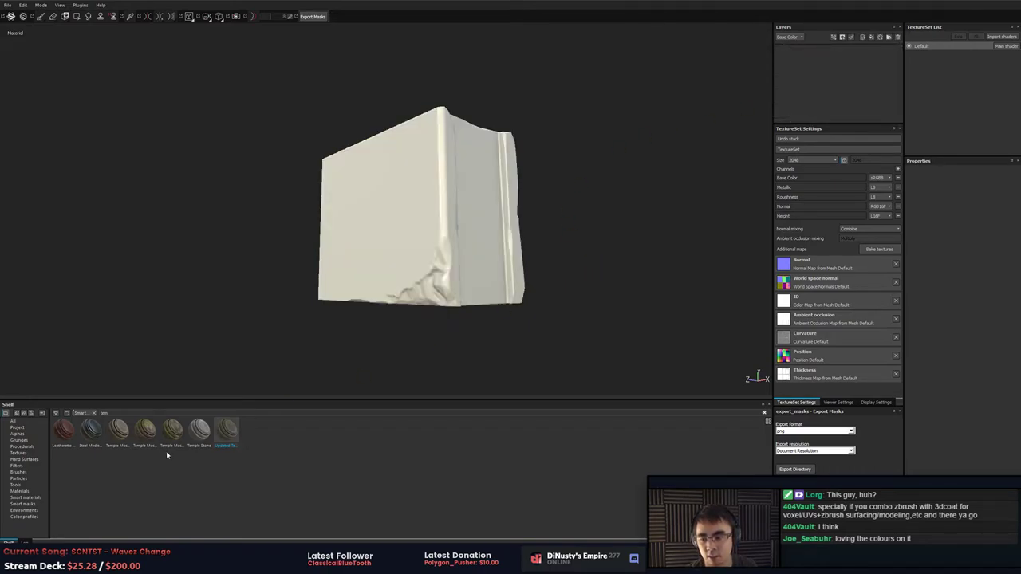
left_click_drag(145, 431, 847, 104)
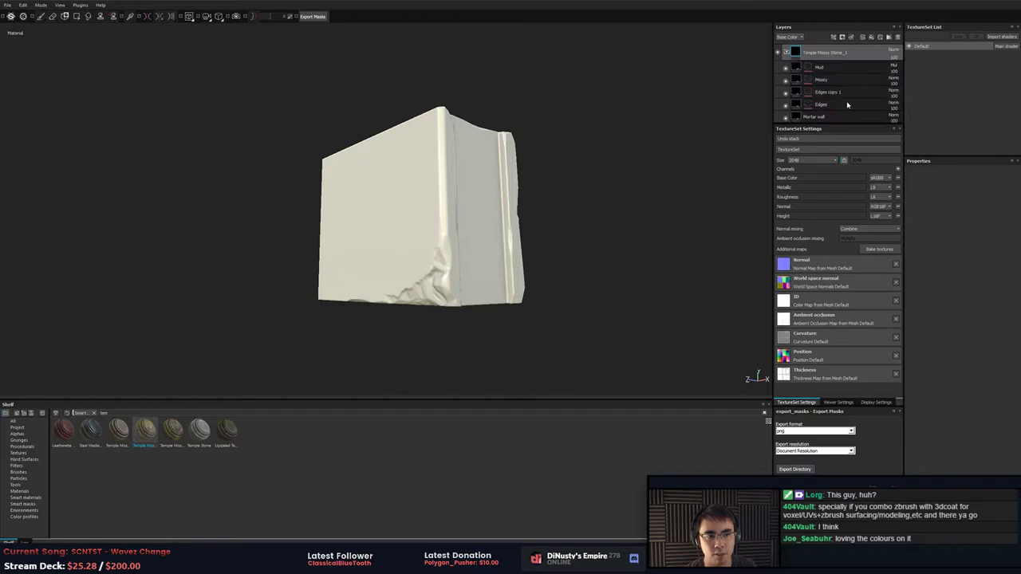
left_click(847, 104)
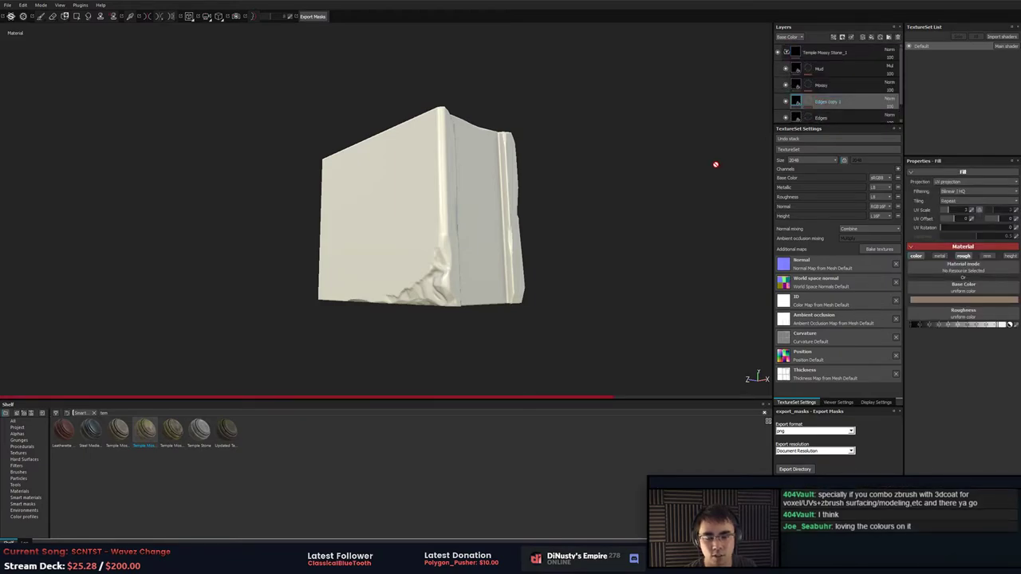
left_click_drag(580, 252, 589, 272, "alt")
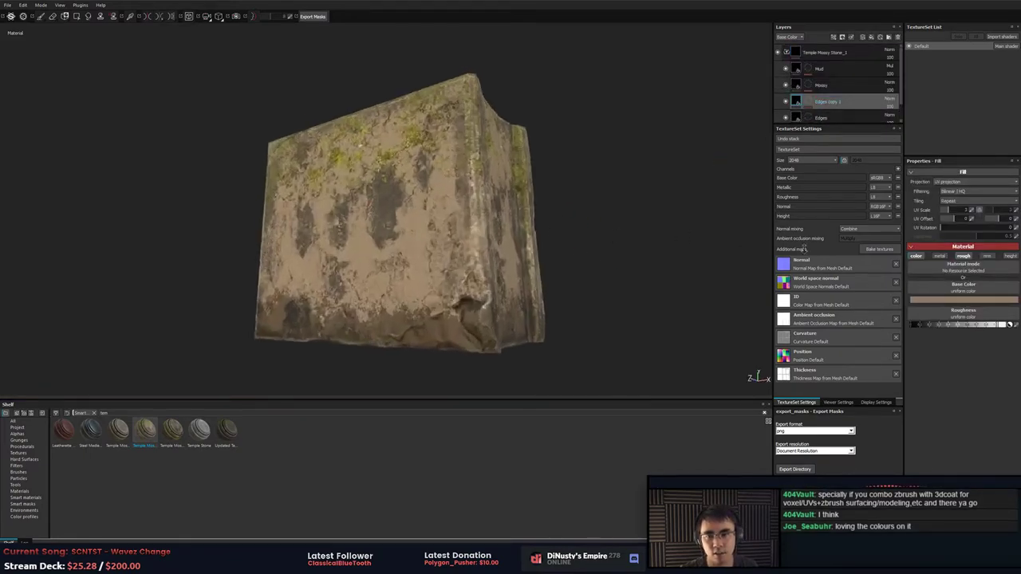
right_click_drag(589, 271, 568, 263, "alt")
middle_click_drag(568, 264, 576, 243, "alt")
left_click_drag(576, 242, 532, 225, "alt")
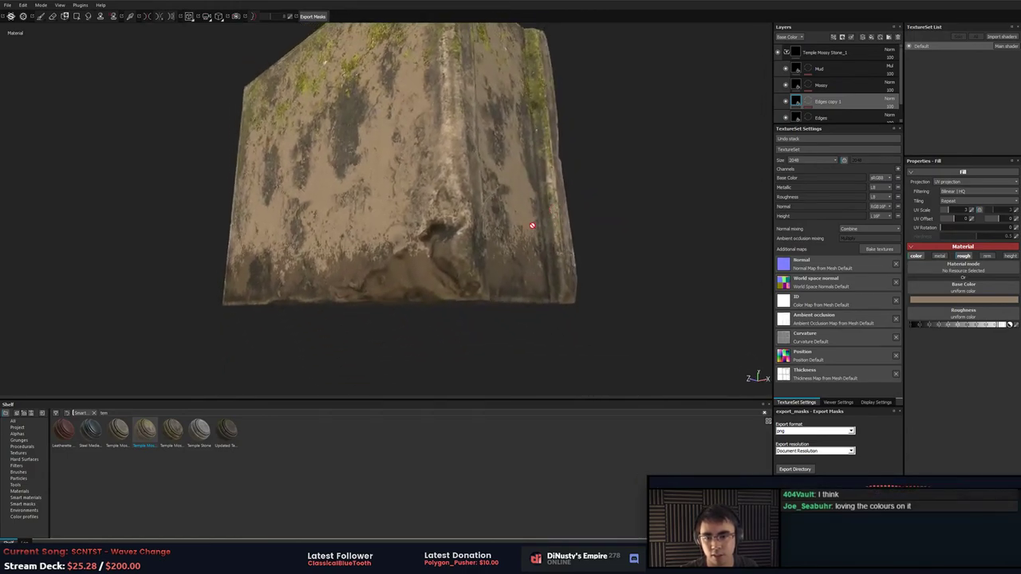
Replace the mossy material with the Temple Stone smart material and inspect it on the block.
left_click_drag(204, 435, 838, 45)
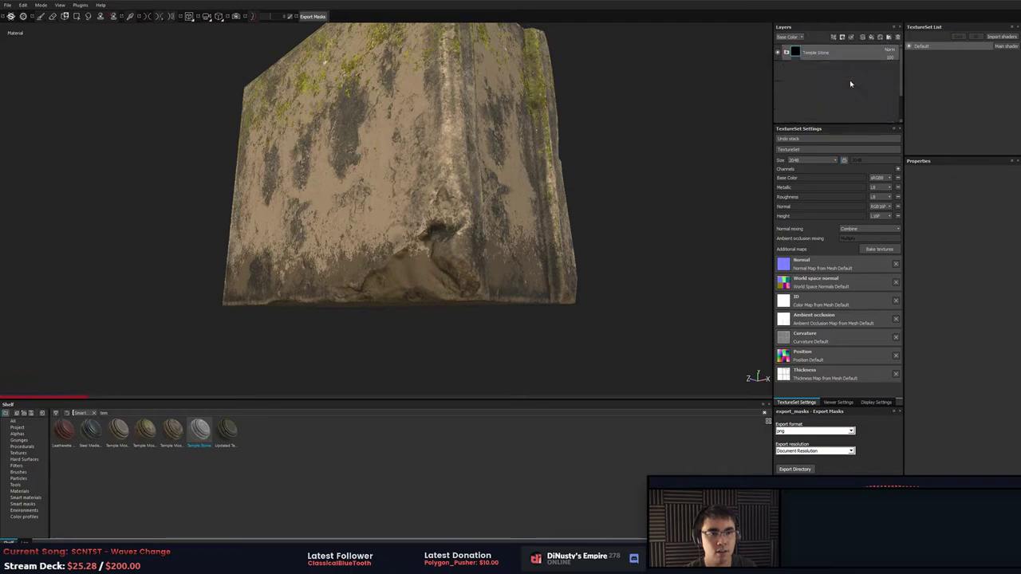
left_click_drag(631, 160, 638, 152, "alt")
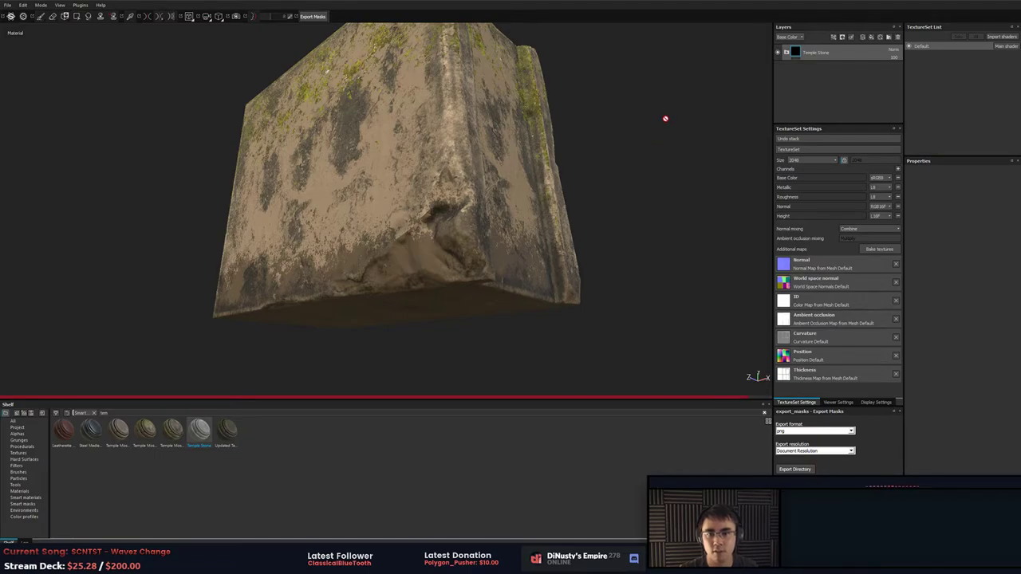
left_click_drag(627, 130, 486, 194, "alt")
Switch to ZBrush and examine the block's mesh.
key("alt+Tab")
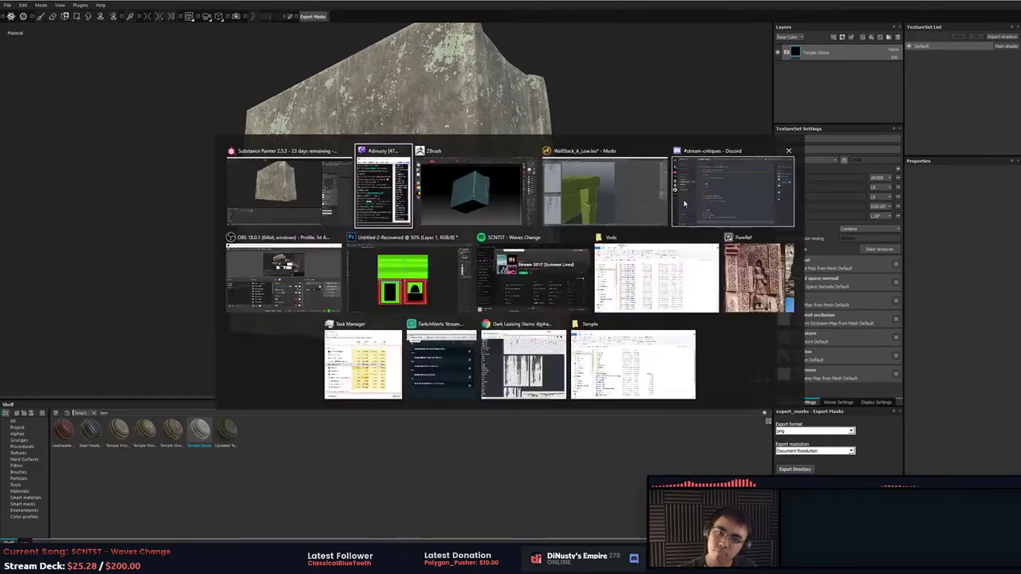
left_click(471, 194)
left_click_drag(655, 144, 758, 279)
left_click(1004, 270, "shift")
key("shift+f")
Switch to Modo, select the Merged_WallStack_A3_GoZ mesh and display it in edge mode.
key("alt+Tab")
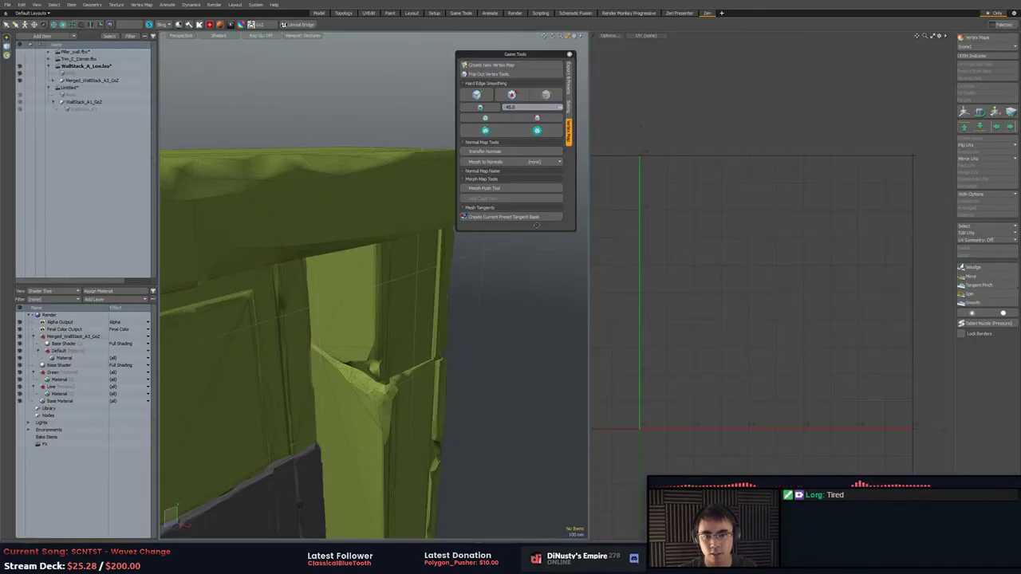
left_click_drag(537, 225, 497, 313, "alt")
scroll(457, 307, "down", 4)
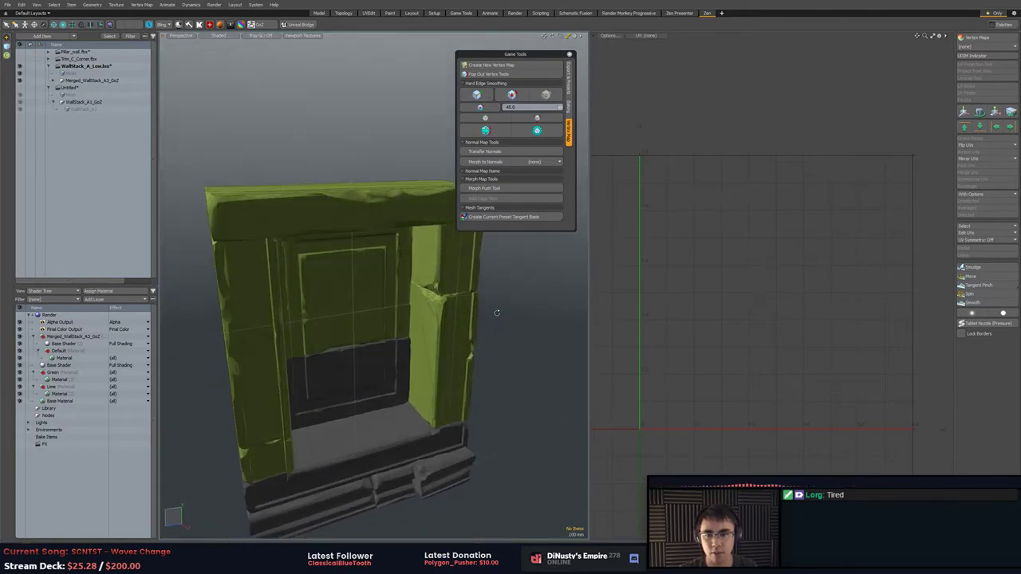
left_click(466, 302)
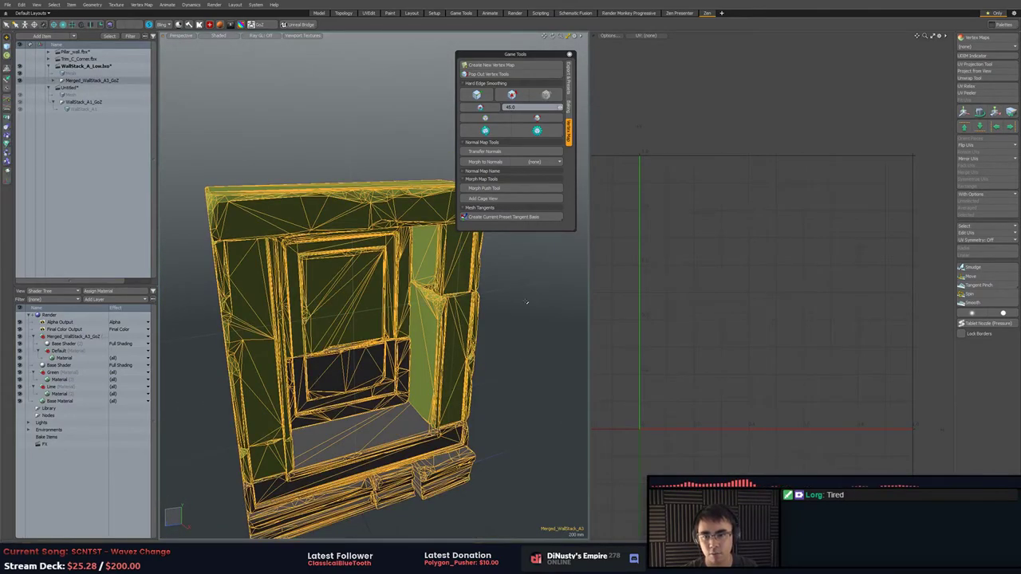
key("2")
left_click_drag(533, 310, 458, 284, "alt")
scroll(433, 306, "up", 4)
key("Escape")
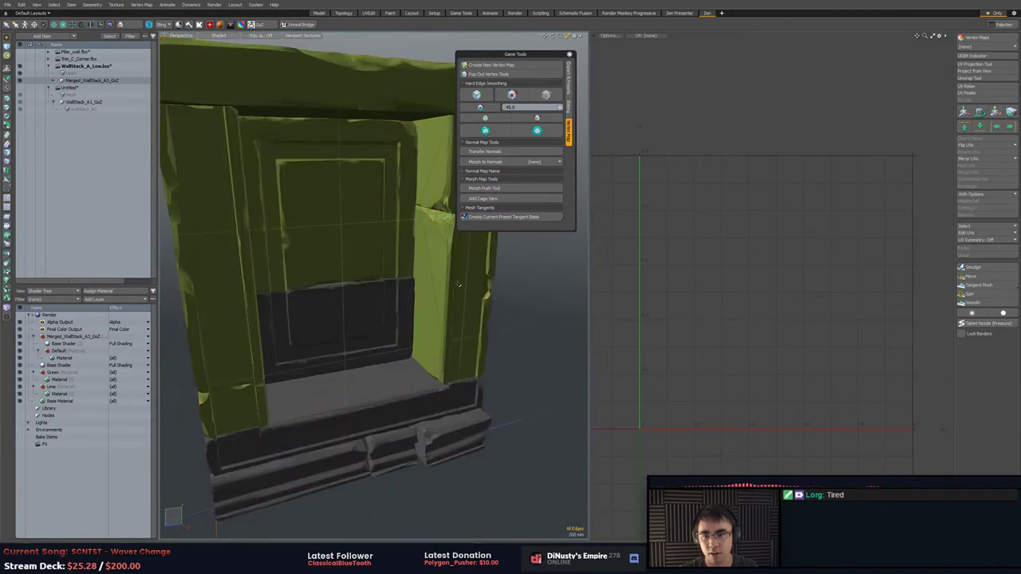
Isolate the dark panel block at the base of the wall niche by selecting its connected polygons and hiding everything else.
left_click_drag(341, 230, 335, 268, "alt")
scroll(343, 279, "down", 5)
left_click(350, 290)
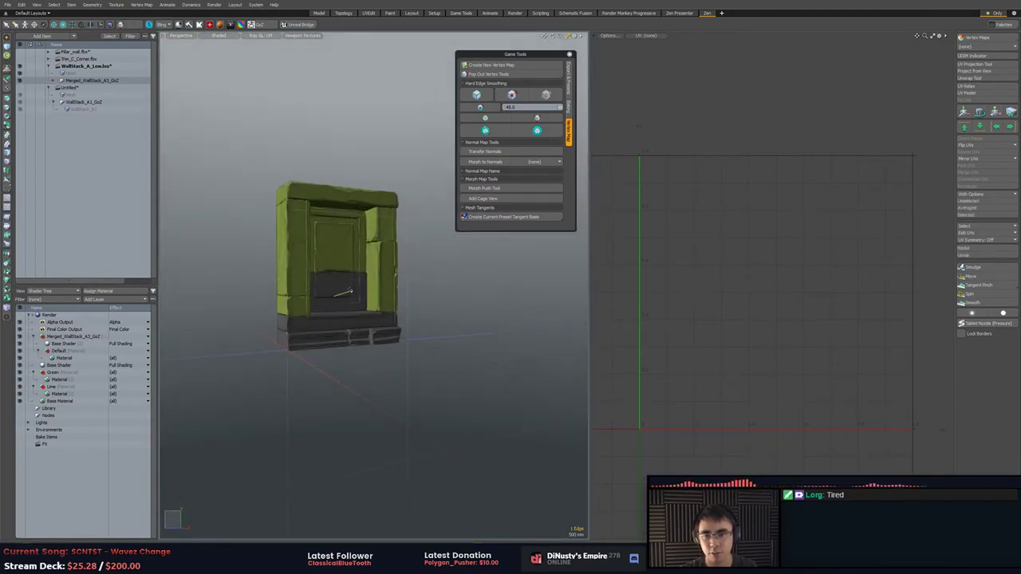
left_click(345, 292)
scroll(344, 292, "up", 5)
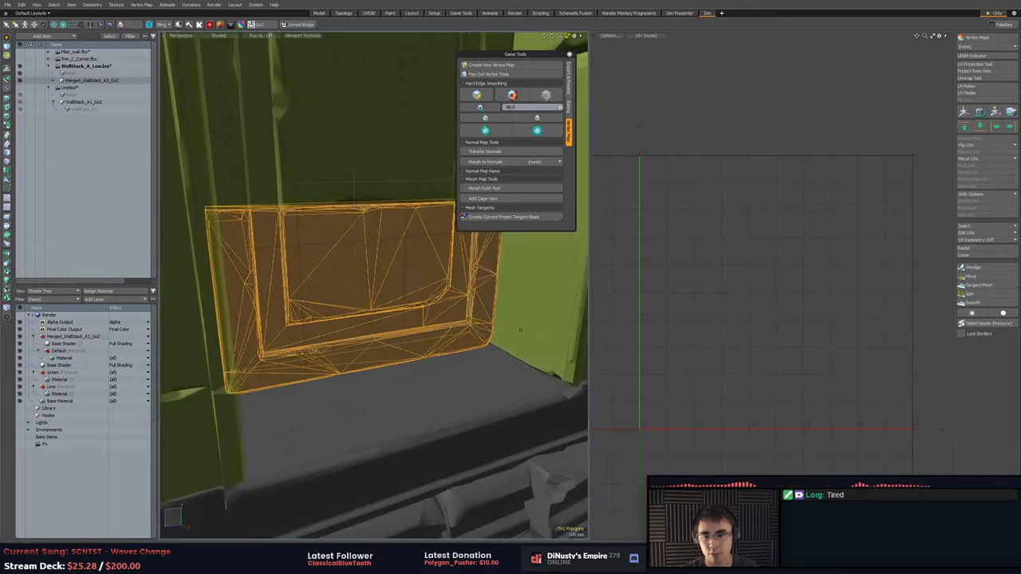
left_click(537, 324)
mouse_move(521, 330)
left_mouse_down("alt")
mouse_move(538, 323)
mouse_move(524, 324)
left_mouse_up("alt")
double_click(406, 290)
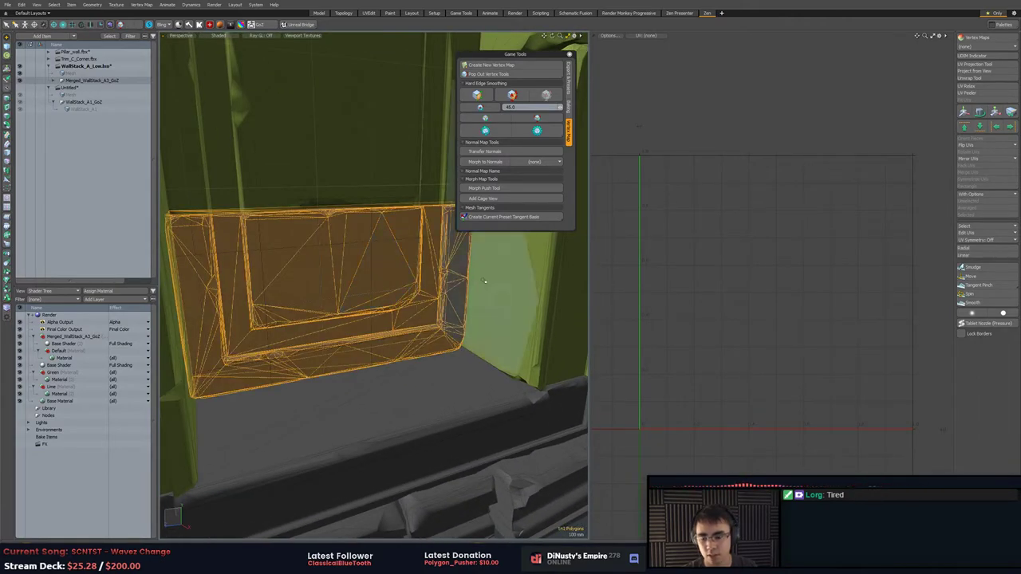
key("shift+h")
left_click_drag(449, 302, 453, 323, "alt+shift")
Expand the 3D view over the UV view and move the Game Tools palette clear of the block.
left_click(523, 329)
key("ctrl+space")
left_click(573, 290)
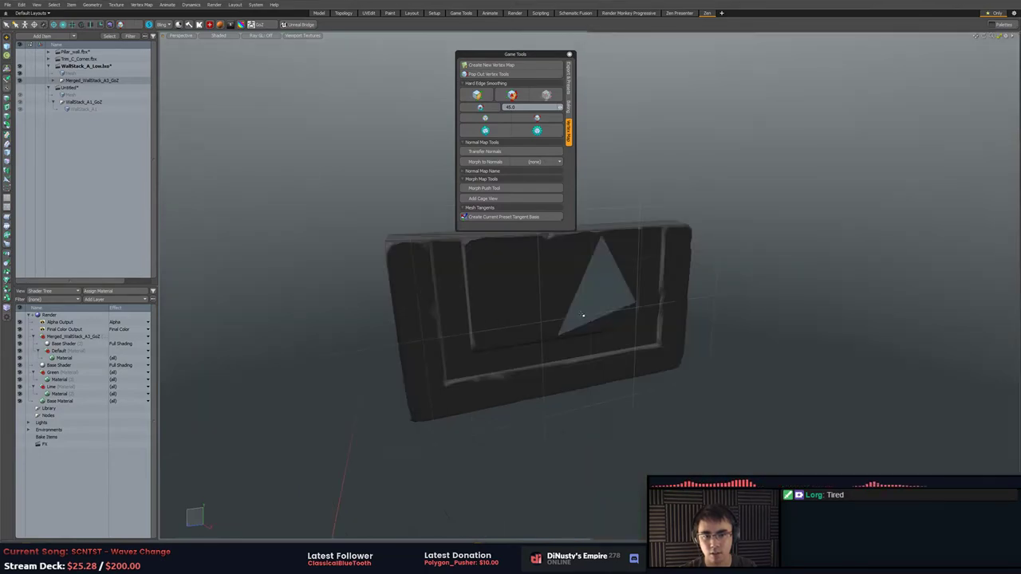
mouse_move(583, 316)
left_mouse_down("alt")
mouse_move(551, 318)
mouse_move(586, 323)
left_mouse_up("alt")
left_click_drag(507, 54, 935, 58)
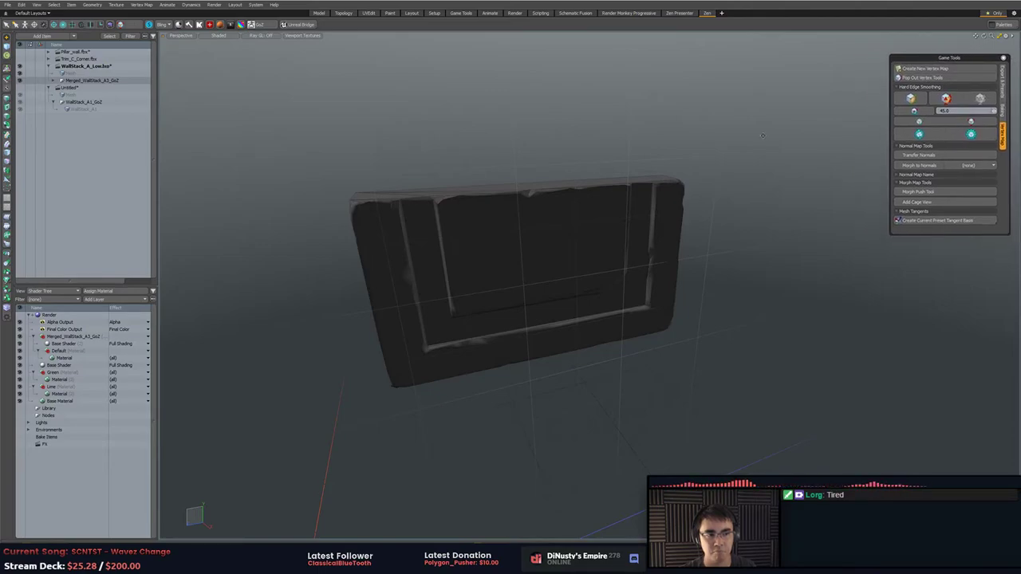
Harden the isolated block's sharp edges using the 45.0 smoothing angle and show them around the chipped upper corner.
left_click_drag(770, 169, 778, 191, "alt")
middle_click_drag(777, 190, 799, 231)
key("2")
left_click_drag(710, 237, 634, 242, "alt")
scroll(551, 216, "up", 5)
middle_click_drag(632, 242, 650, 227)
left_click_drag(651, 228, 661, 241, "alt")
key("3")
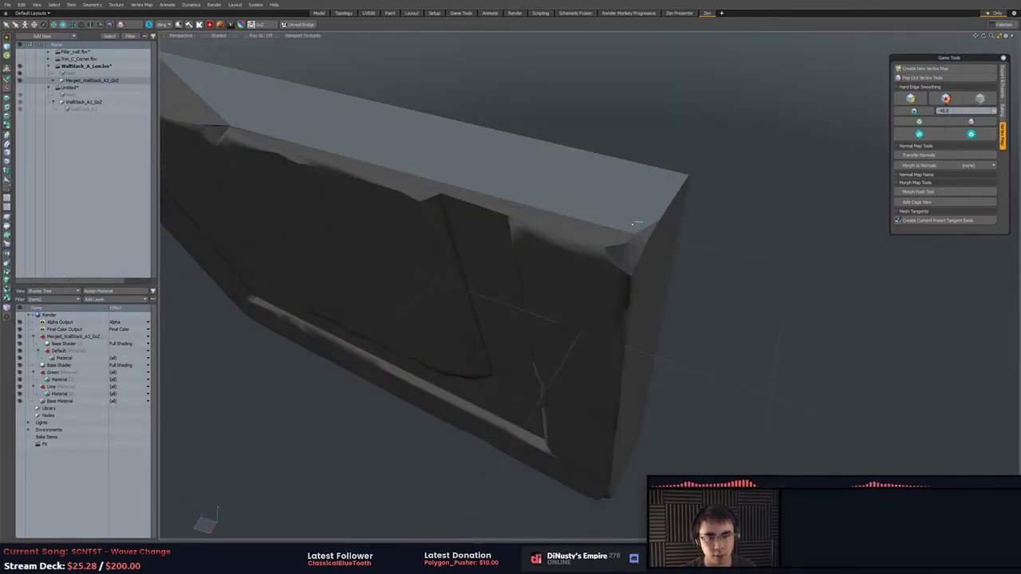
right_click_drag(648, 233, 656, 224)
mouse_move(656, 223)
left_mouse_down("alt")
mouse_move(696, 229)
mouse_move(684, 258)
mouse_move(753, 228)
mouse_move(655, 253)
left_mouse_up("alt")
scroll(684, 258, "up", 4)
left_click(945, 99)
key("2")
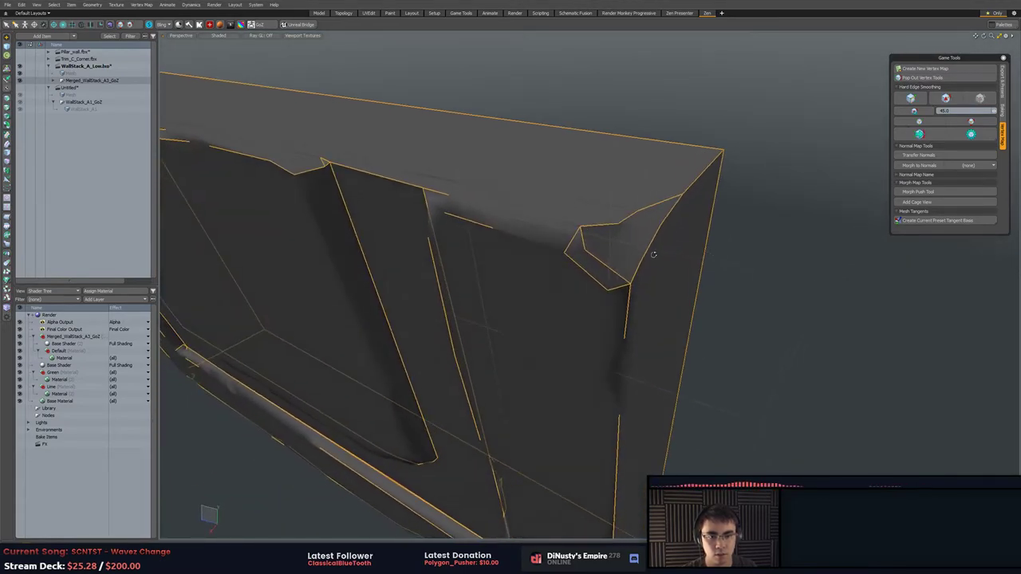
Try softening the short inner hard edge on the block's chipped corner and undo the edge smoothing.
left_click(583, 244)
left_click(910, 98)
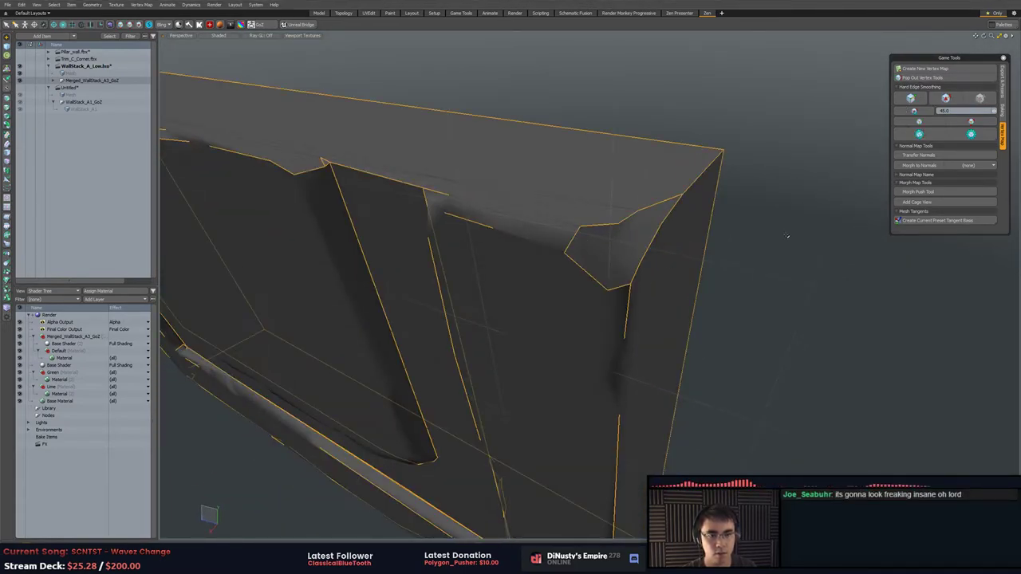
left_click(800, 236)
left_click_drag(800, 236, 857, 211, "alt")
key("ctrl+z")
left_click_drag(741, 228, 688, 233, "alt")
scroll(689, 233, "down", 5)
middle_click_drag(689, 233, 815, 275)
key("2")
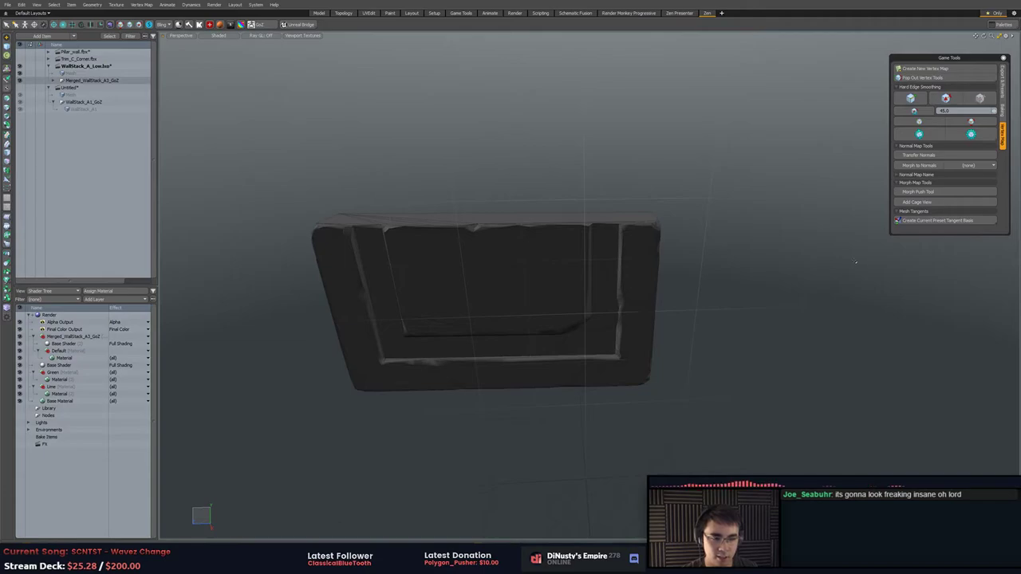
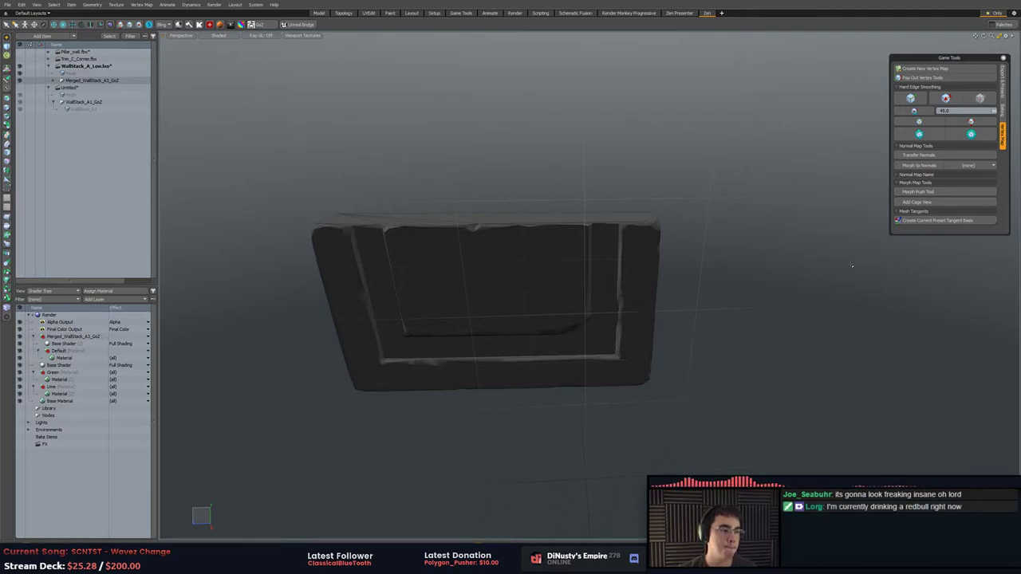
Examine the isolated block's edge shading from several angles and compare it with the sculpted wall in ZBrush before returning to Modo.
left_click_drag(710, 301, 619, 349, "alt")
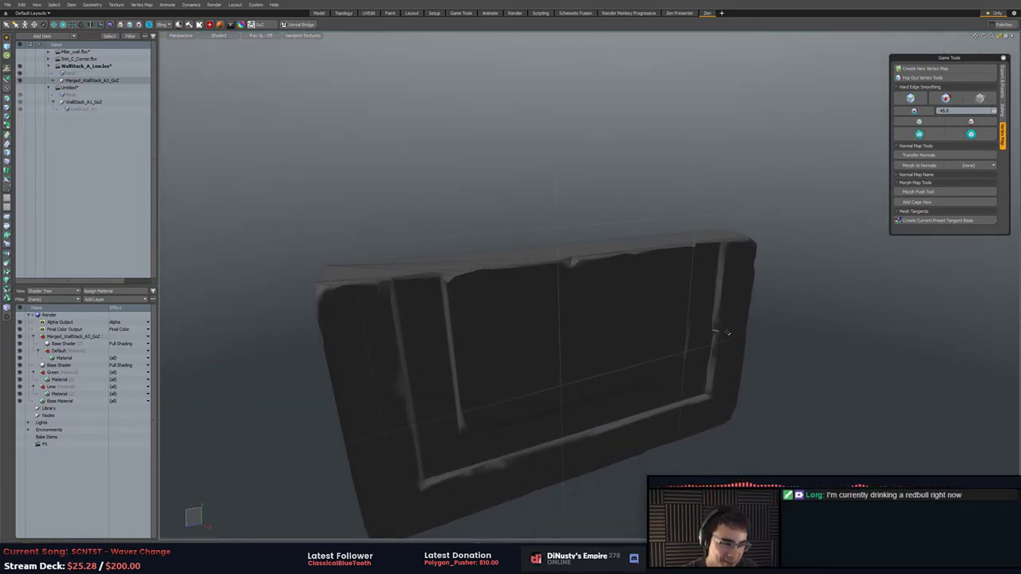
left_click_drag(726, 333, 598, 235, "alt")
key("alt+Tab")
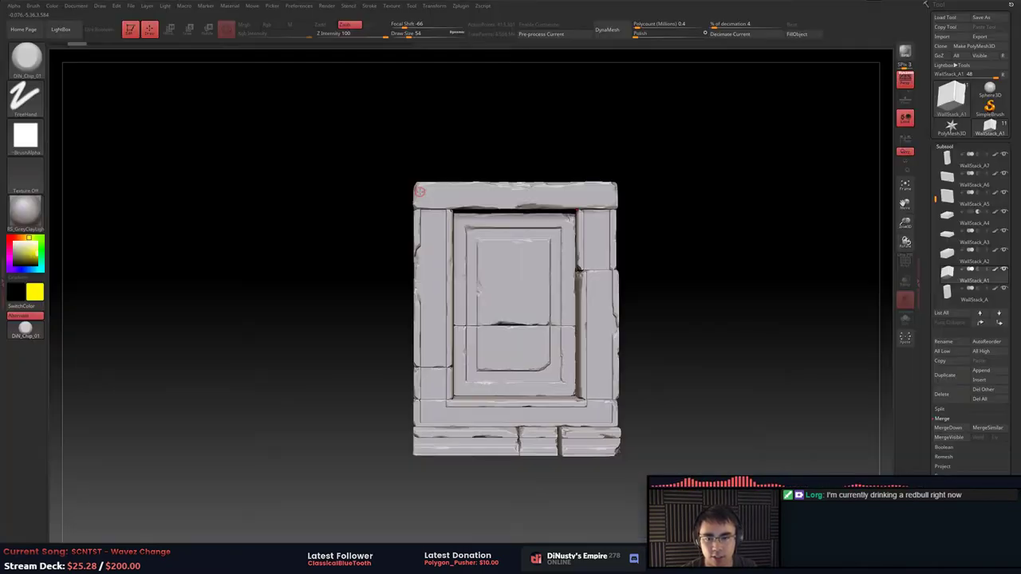
left_click_drag(677, 142, 693, 156)
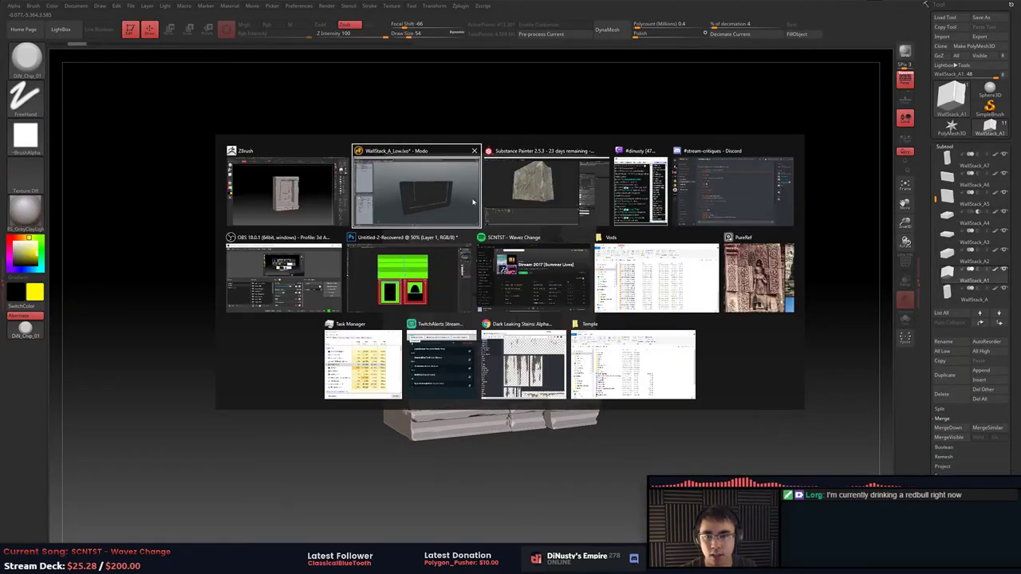
left_click(279, 196)
key("alt+Tab")
left_click(449, 198)
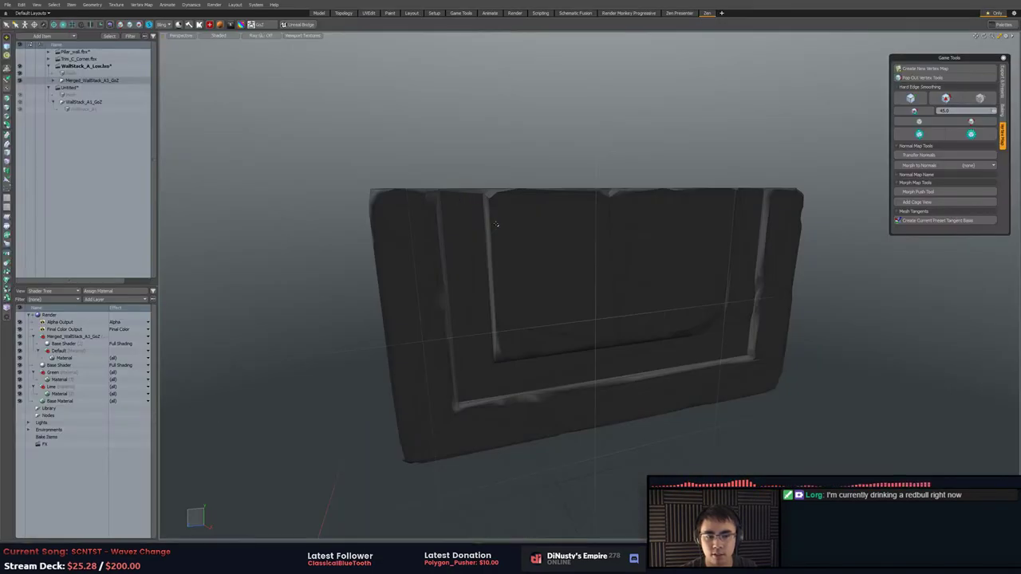
left_click_drag(589, 241, 614, 280, "alt")
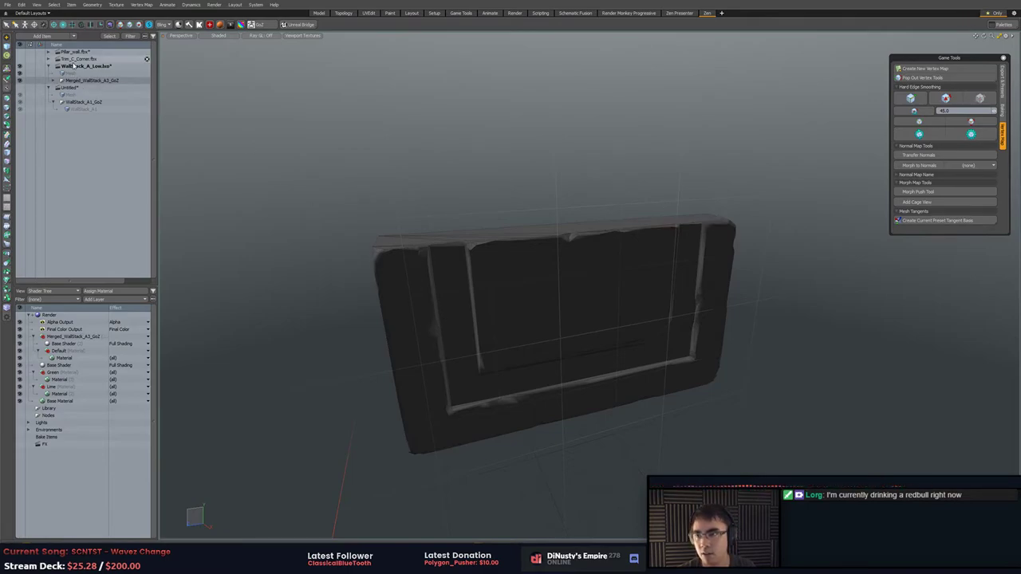
View the vine-covered corner model in the Trim_C_Corner.fbx scene.
left_click(26, 59)
key("a")
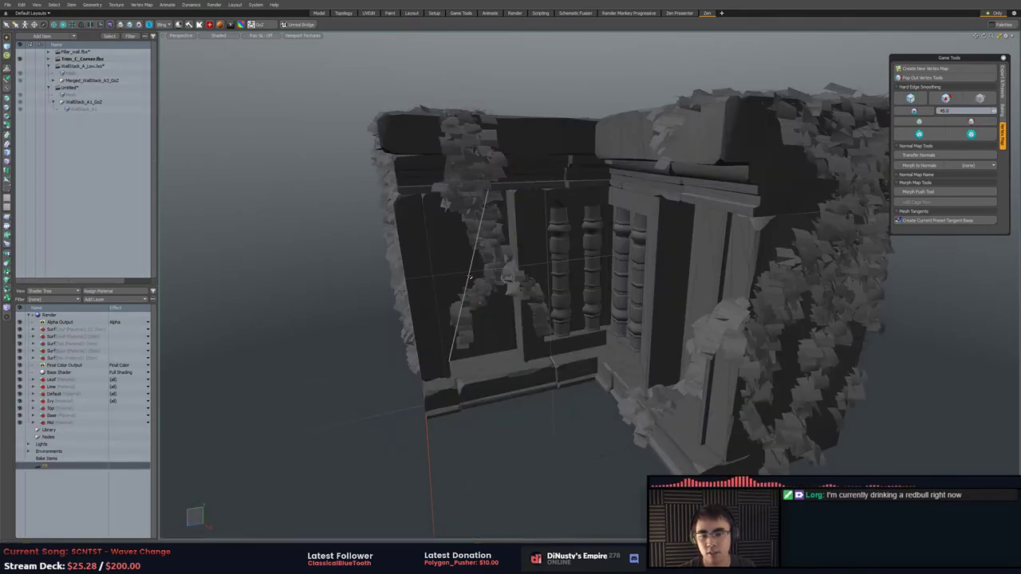
left_click_drag(470, 270, 488, 333, "alt")
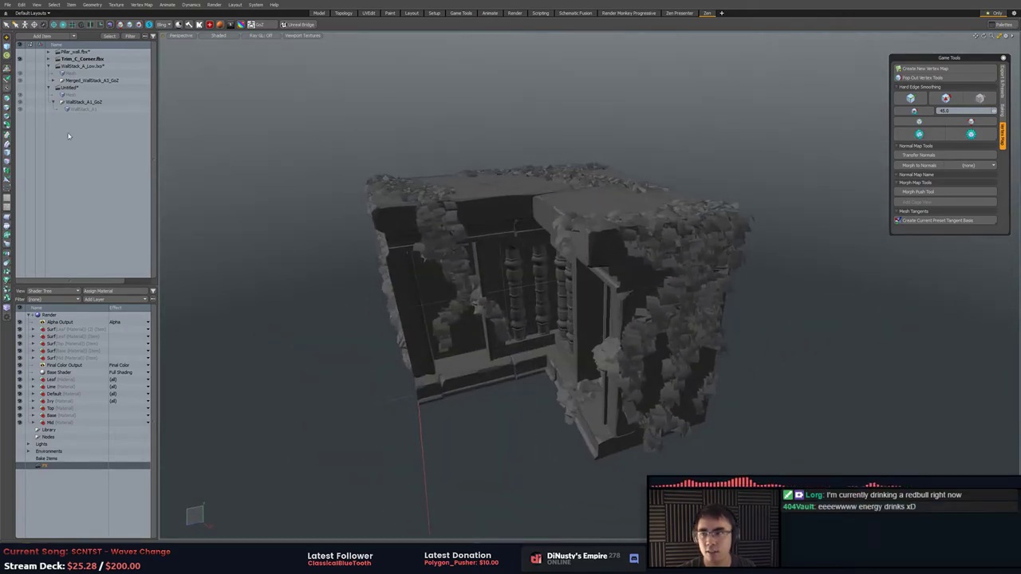
Activate the Pillar_wall.fbx scene, place WallStack_A above WallStack_B in its mesh list, and show only WallStack_B.
left_click(112, 51)
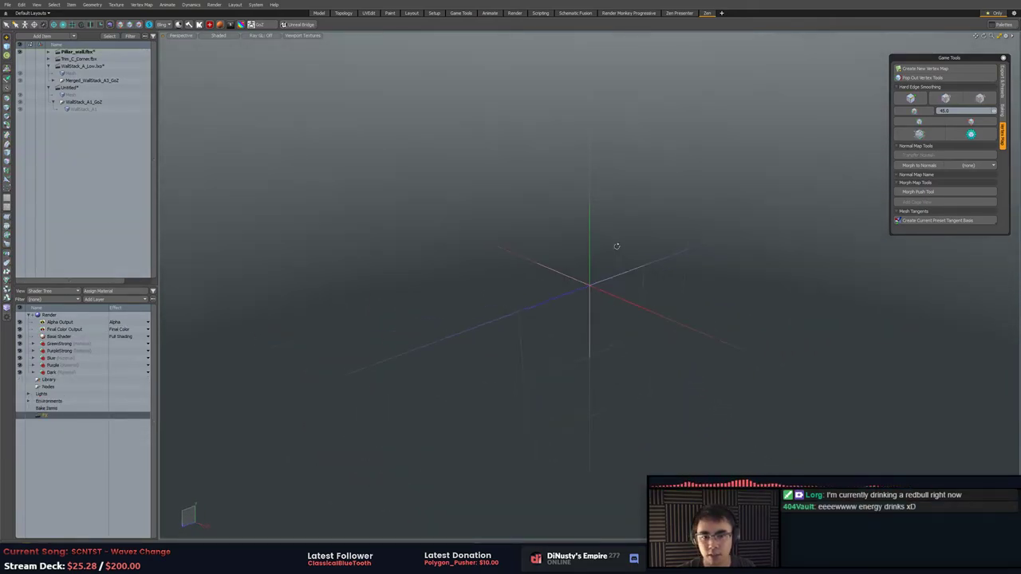
left_click(48, 51)
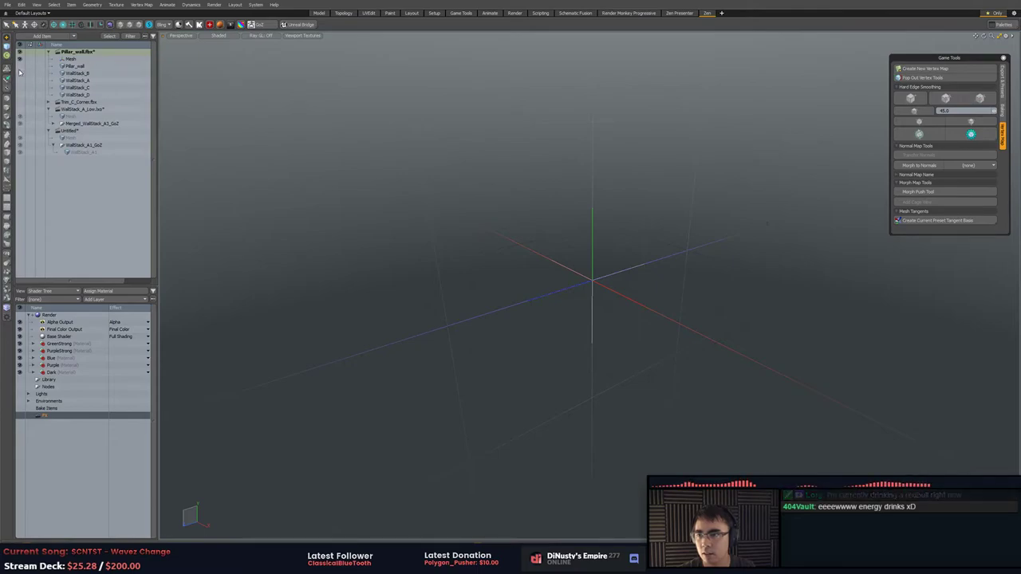
left_click_drag(93, 79, 95, 70)
left_click(92, 82)
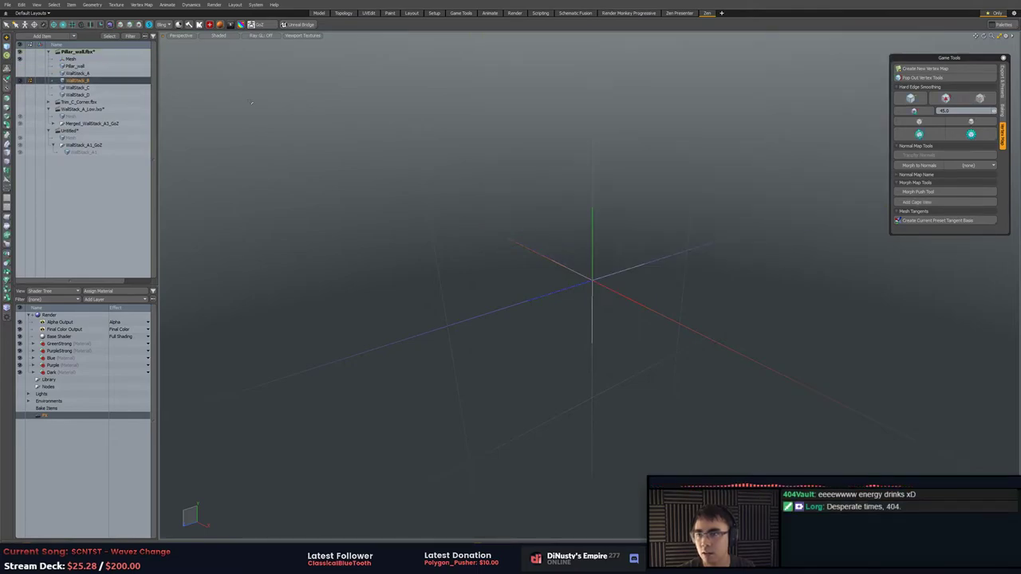
key("a")
scroll(443, 158, "down", 4)
left_click_drag(438, 175, 543, 237, "alt")
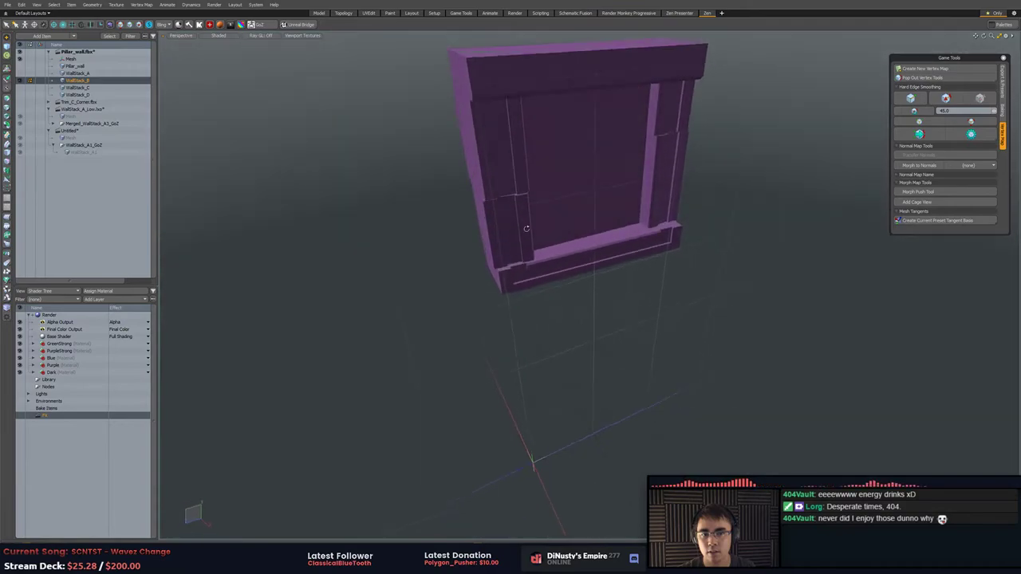
Select all polygons of WallStack_B and move the wall down until its lower front corner sits at the origin.
key("3")
middle_click_drag(503, 371, 387, 351)
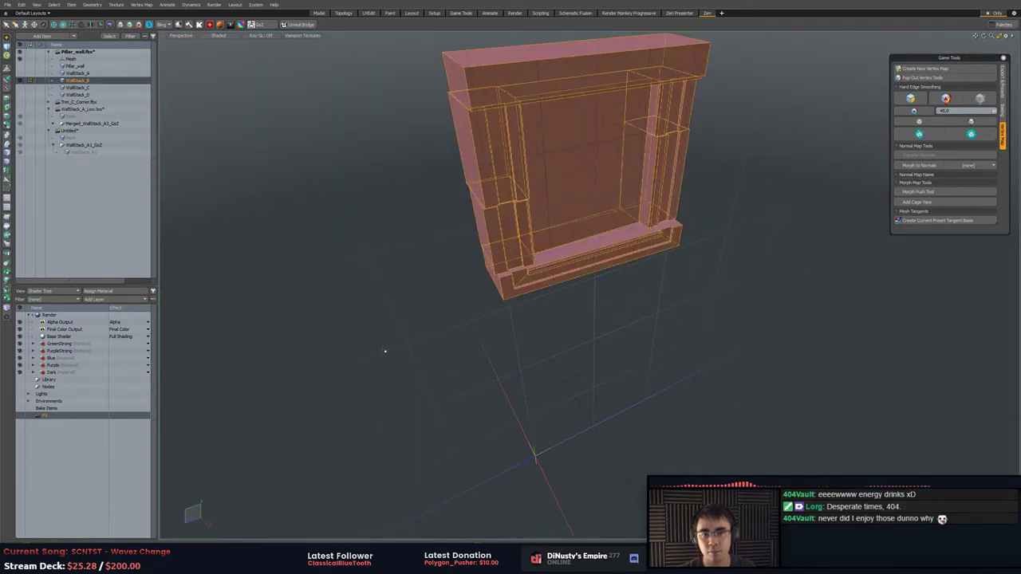
mouse_move(386, 351)
left_mouse_down("alt")
mouse_move(511, 373)
mouse_move(608, 299)
mouse_move(595, 261)
left_mouse_up("alt")
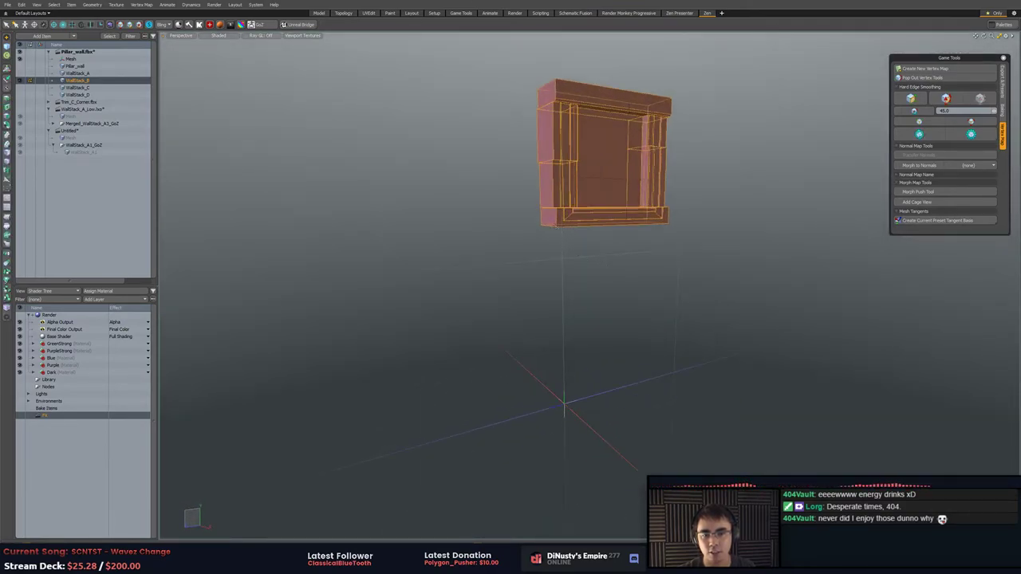
left_click_drag(557, 213, 592, 339)
key("q")
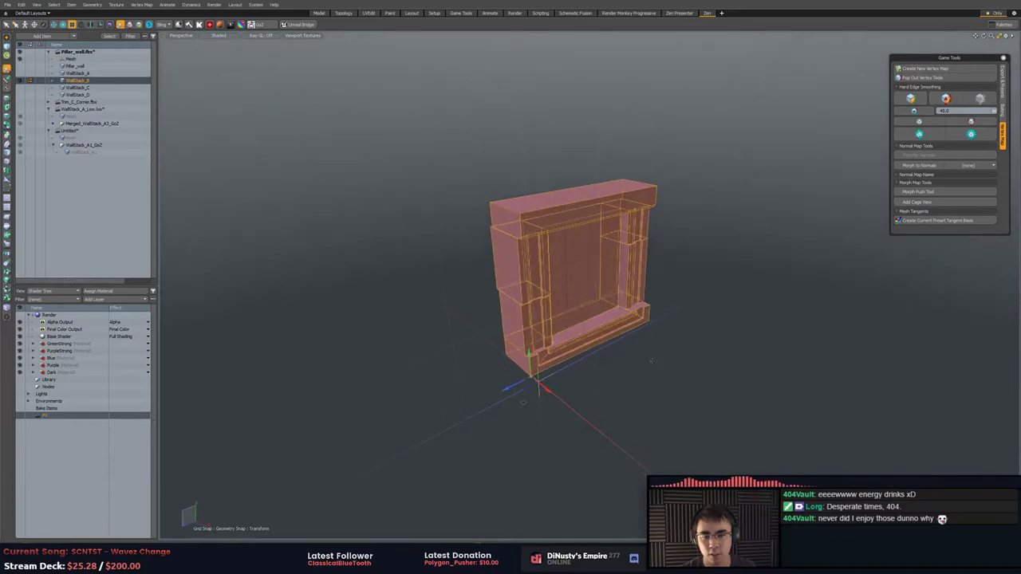
Switch to ZBrush and make Sphere3D the active tool.
key("3")
key("alt+Tab")
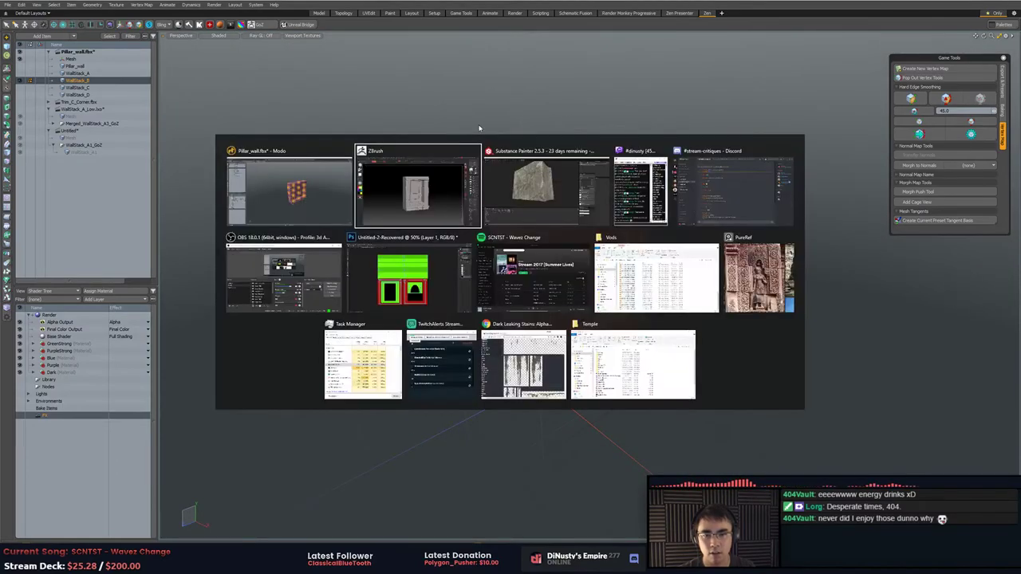
left_click(432, 196)
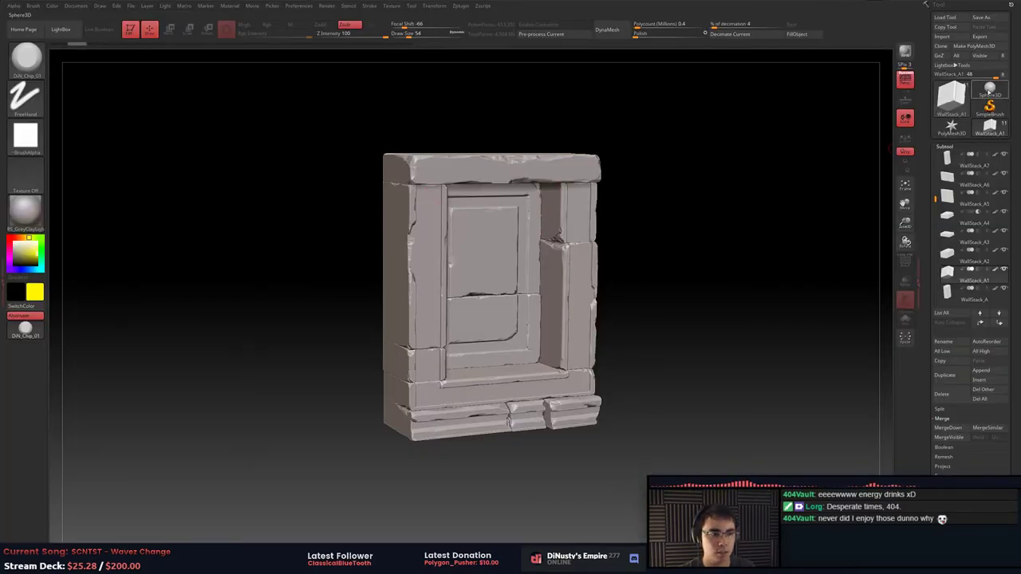
left_click(989, 92)
mouse_move(741, 158)
left_mouse_down("shift")
mouse_move(707, 194)
mouse_move(718, 224)
left_mouse_up("shift")
mouse_move(741, 263)
left_mouse_down("shift")
mouse_move(719, 298)
mouse_move(725, 215)
mouse_move(687, 279)
left_mouse_up("shift")
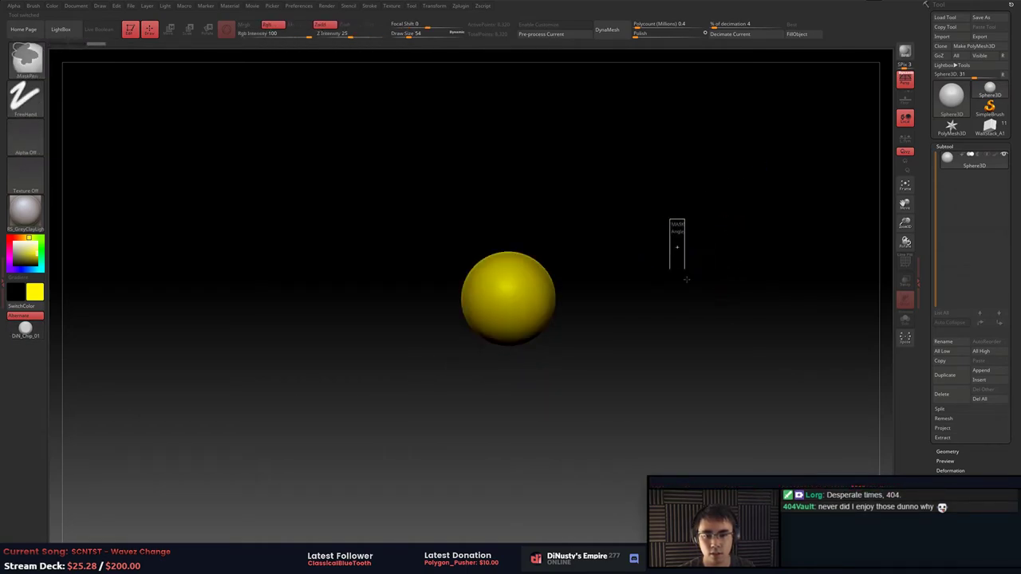
Return to Modo, send the WallStack_B wall to ZBrush with GoZ, and inspect the imported base block.
key("alt+Tab")
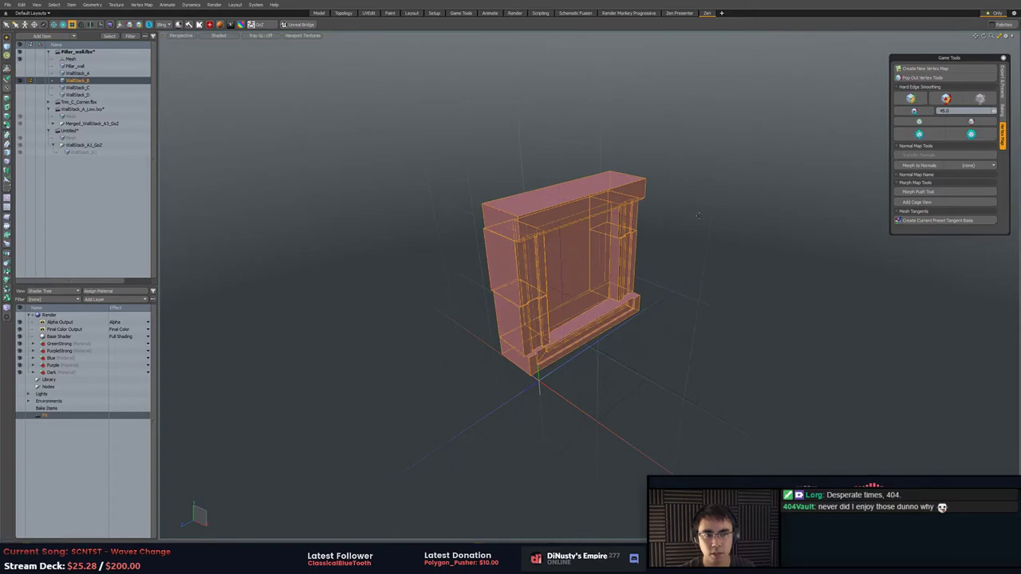
left_click_drag(698, 215, 624, 164, "alt")
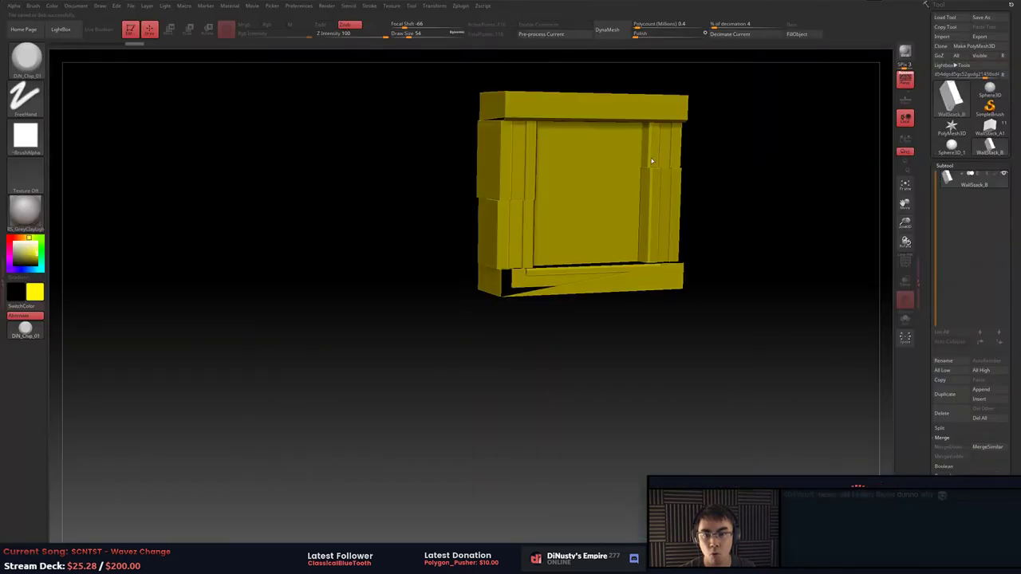
left_click_drag(785, 219, 713, 316)
Switch to Modo, select WallStack_B's connected base block to examine its recessed front frame, and clear the selection.
key("alt+Tab")
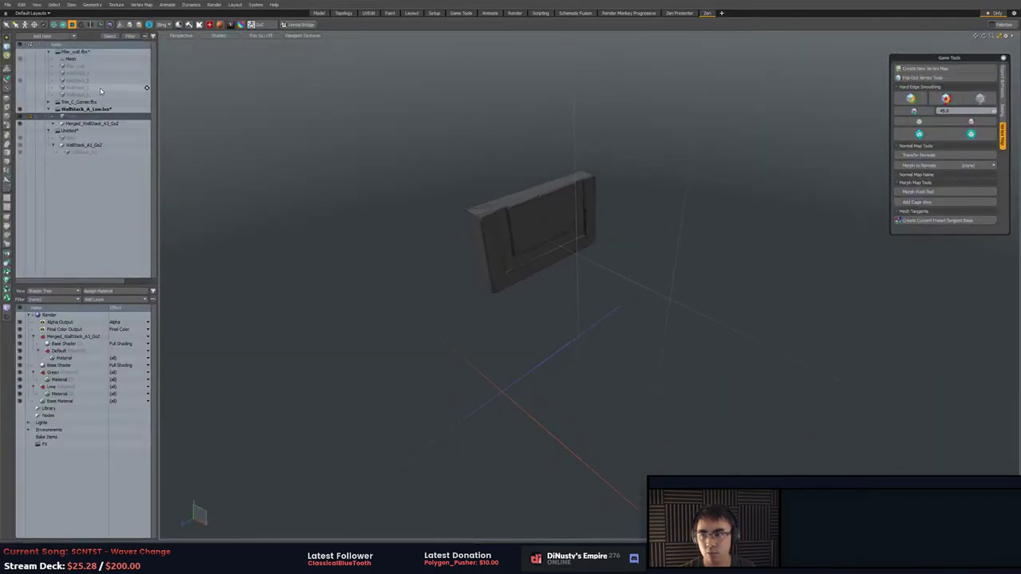
scroll(527, 295, "up", 3)
key("3")
double_click(584, 336)
left_click_drag(646, 319, 682, 304, "alt")
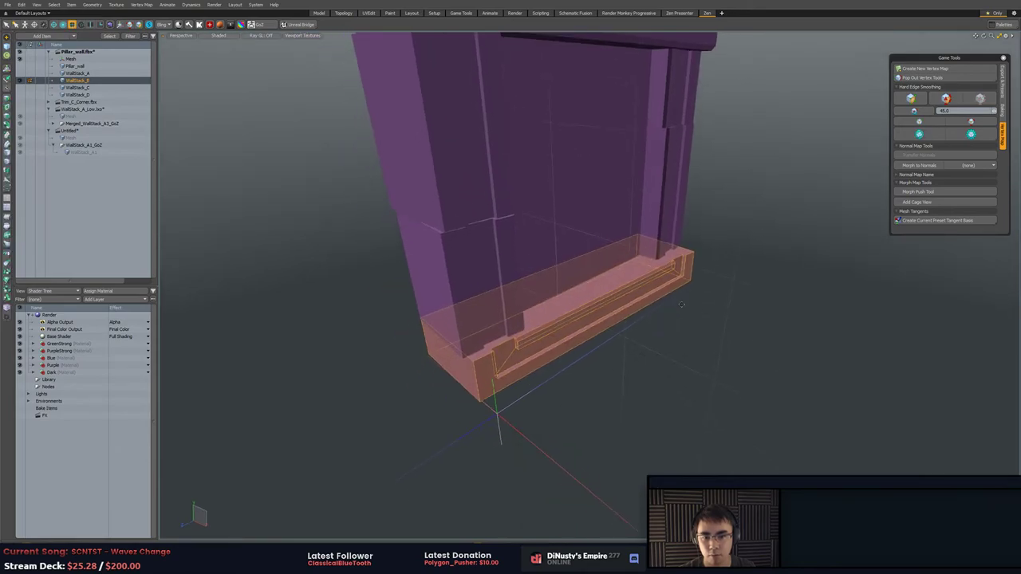
left_click(774, 316)
scroll(774, 322, "down", 3)
left_click_drag(775, 322, 707, 273, "alt")
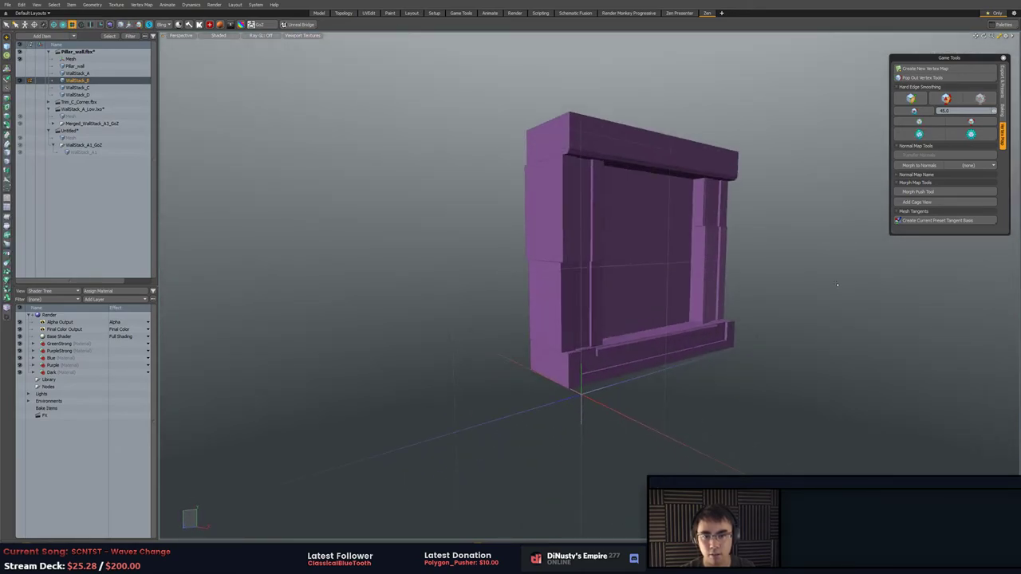
Resend the WallStack_B wall to ZBrush with GoZ and view it from the front.
left_click_drag(836, 284, 235, 79, "alt")
left_click(259, 23)
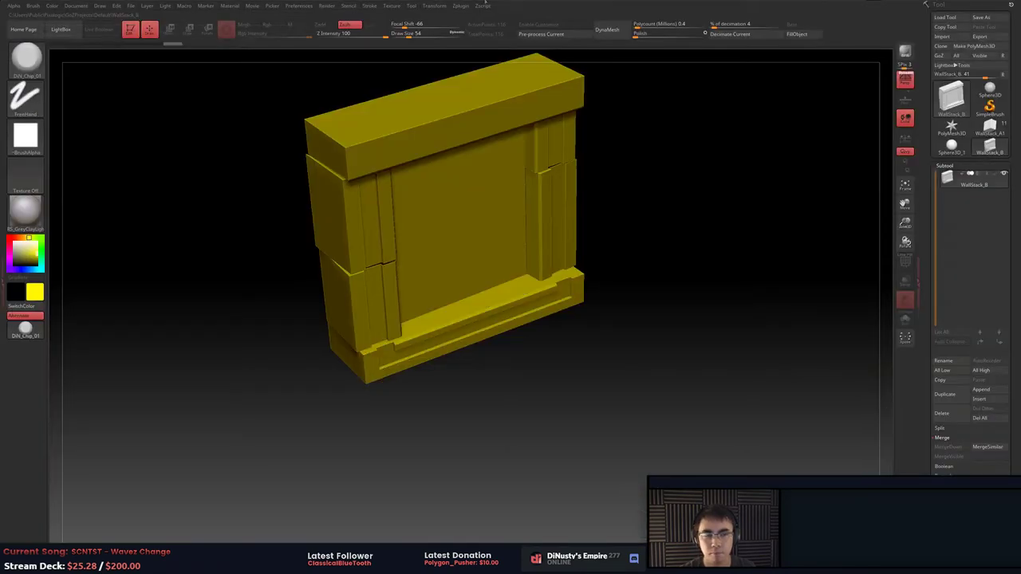
left_click_drag(681, 207, 706, 219)
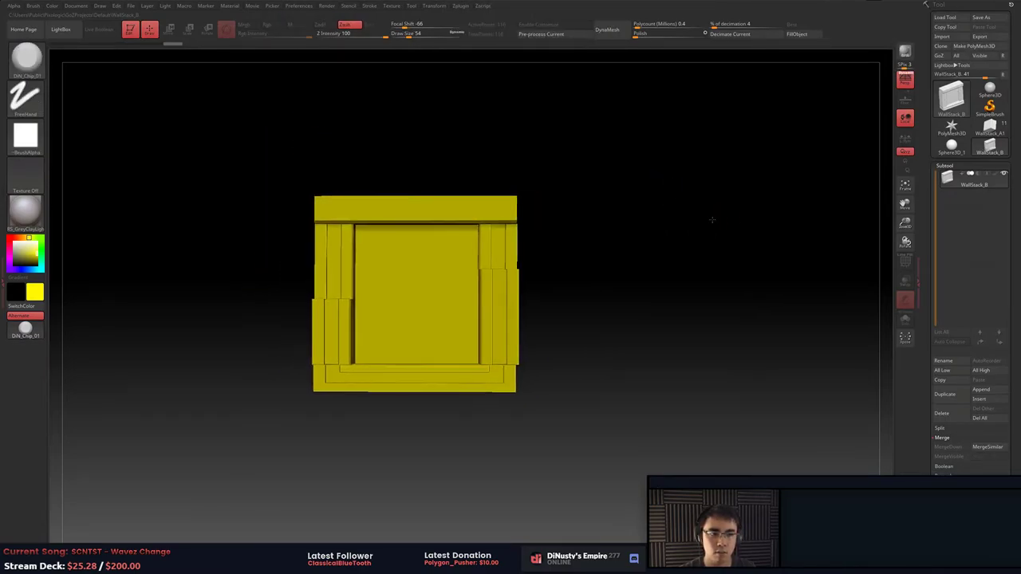
Compare the sculpted WallStack_A1 wall with WallStack_B, then copy the sculpted sill block WallStack_A10 into the WallStack_B tool as a subtool.
left_click(989, 131)
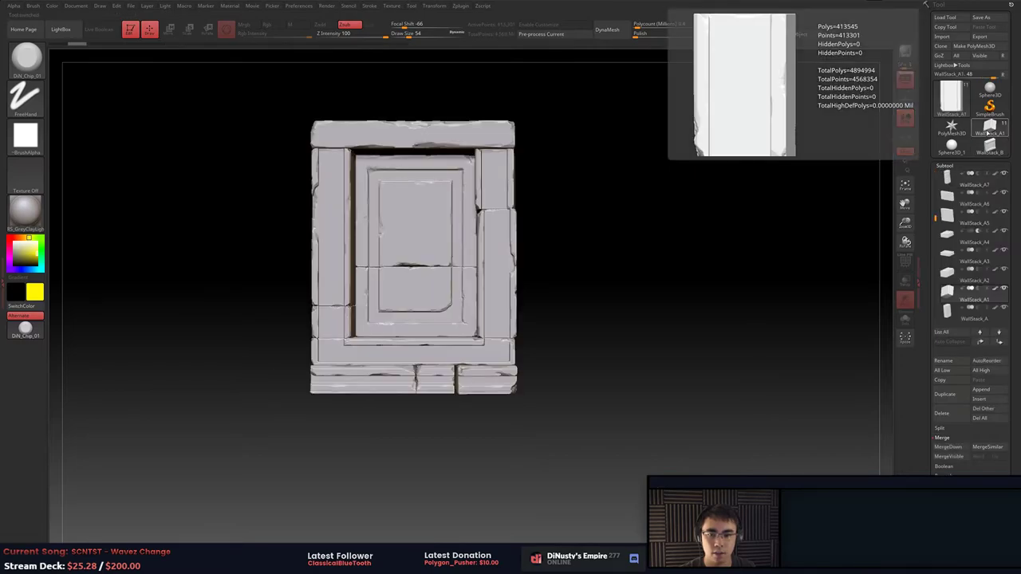
left_click(989, 136)
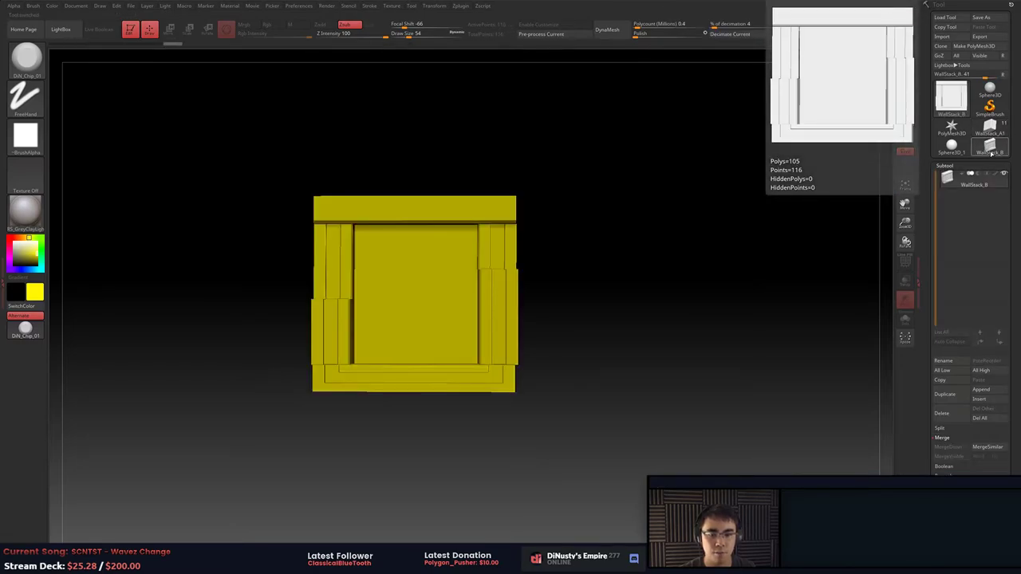
left_click(990, 137)
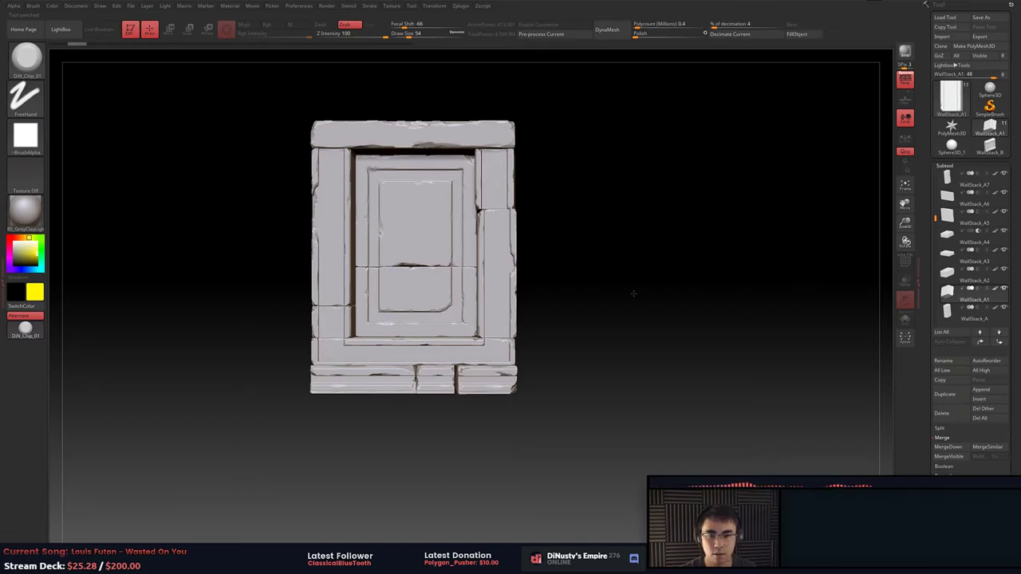
left_click_drag(633, 294, 750, 277)
left_click(556, 358, "alt")
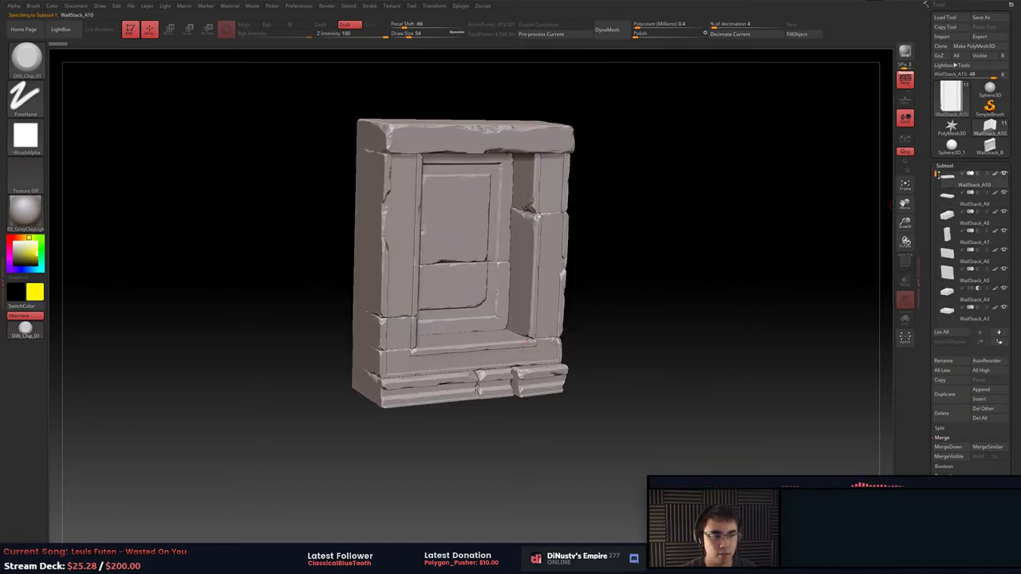
left_click(960, 383)
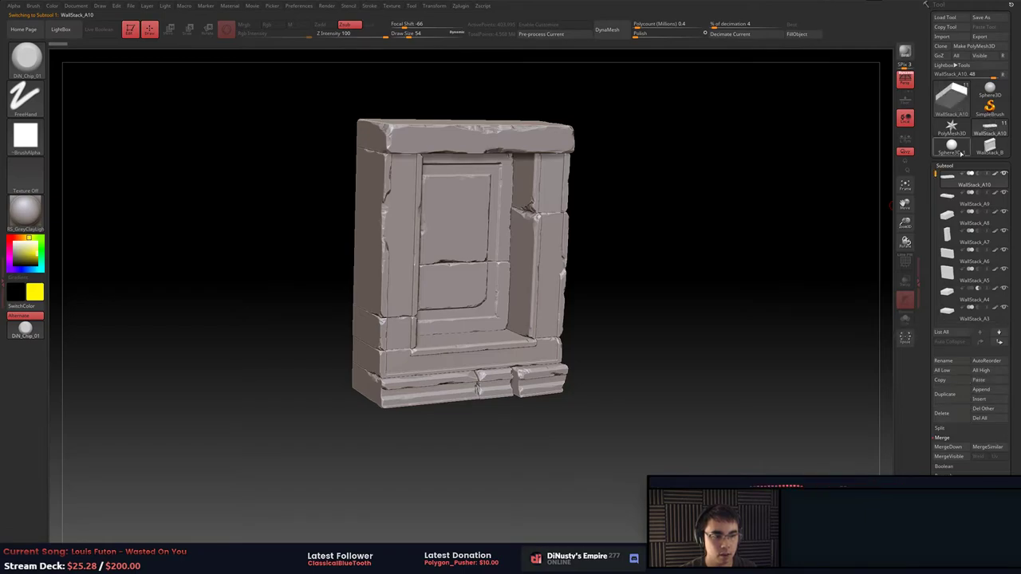
left_click(989, 145)
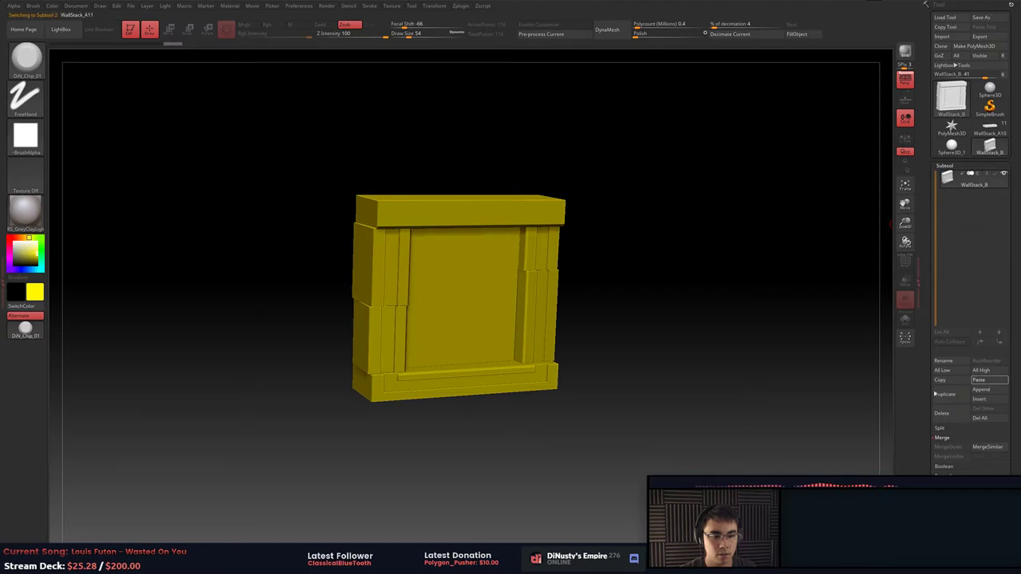
Move the pasted sill block down onto the base block at the foot of WallStack_B.
left_click_drag(738, 271, 638, 305)
key("w")
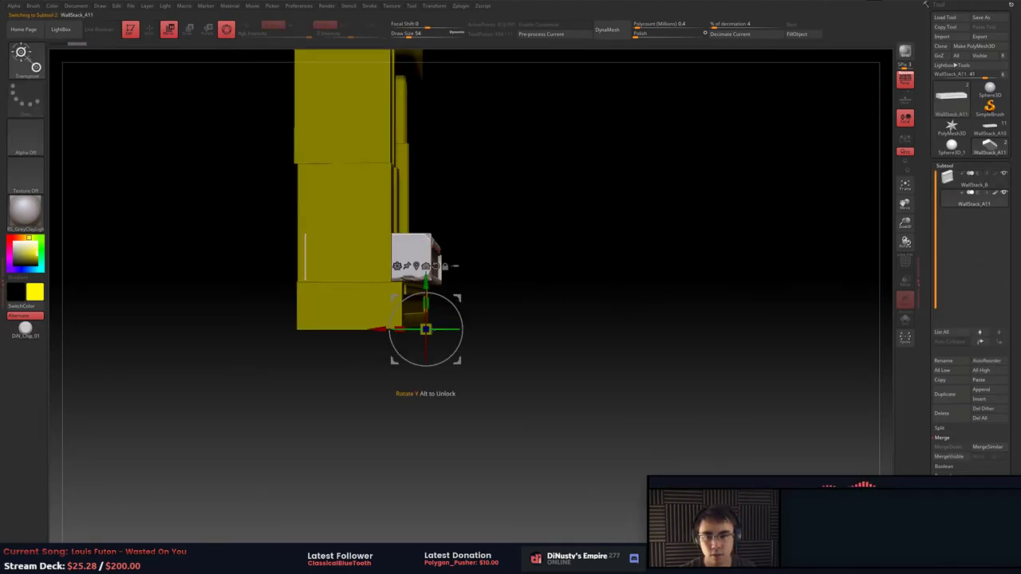
left_click_drag(425, 279, 426, 327)
left_click_drag(578, 344, 530, 343)
left_click_drag(606, 363, 536, 367, "alt")
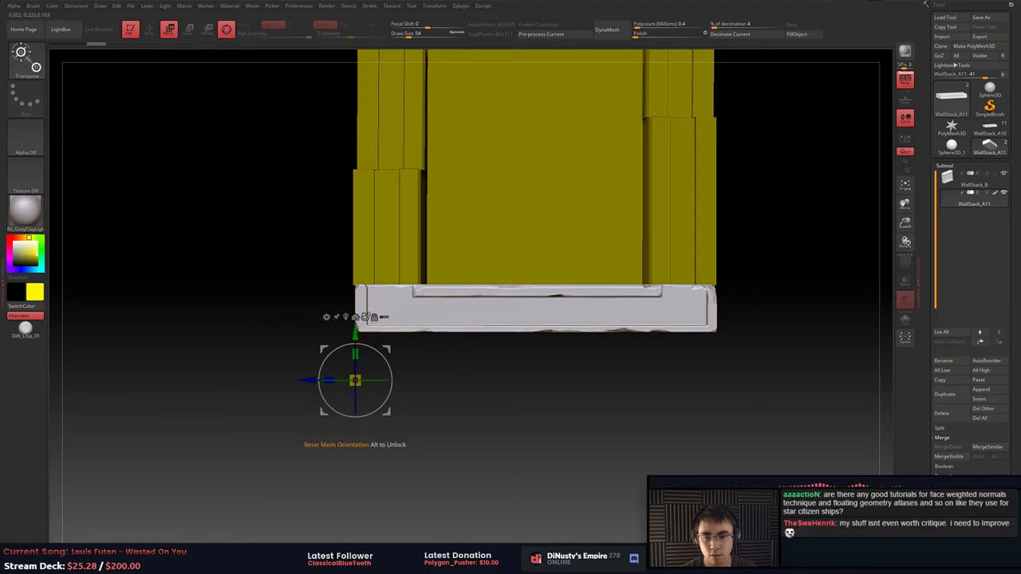
Try fine-tuning the sill block's placement against the base of the wall and undo the last move.
key("ctrl")
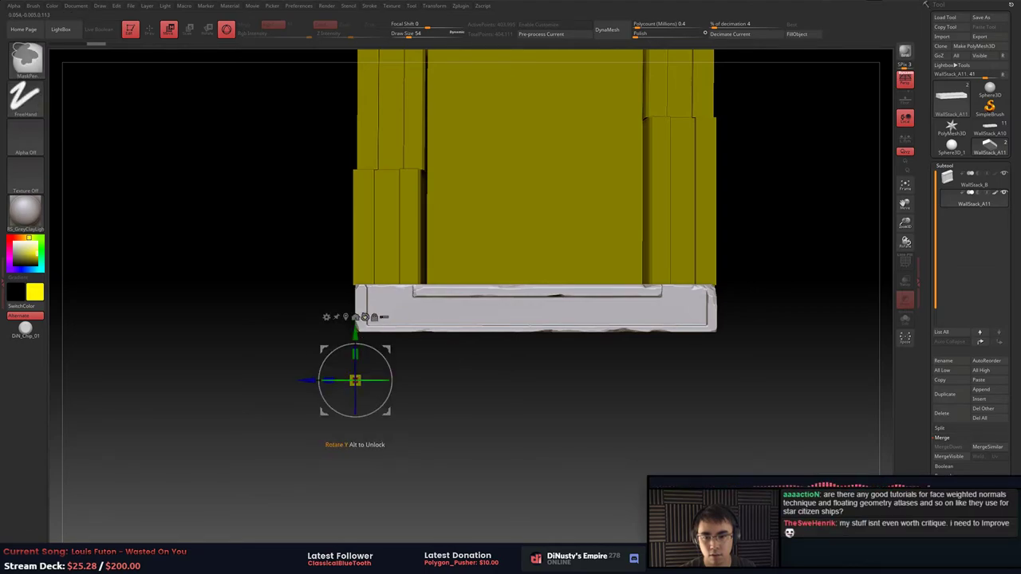
mouse_move(355, 380)
left_mouse_down("ctrl")
mouse_move(403, 381)
mouse_move(335, 380)
mouse_move(361, 381)
left_mouse_up("ctrl")
left_click_drag(498, 378, 577, 392)
left_click_drag(469, 363, 615, 358, "alt")
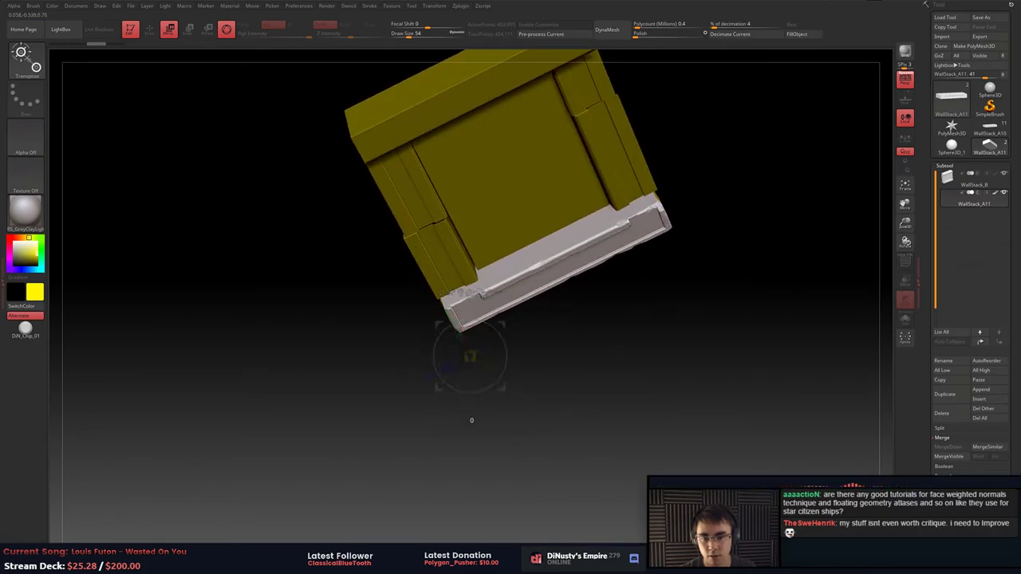
left_click_drag(415, 335, 440, 299)
key("ctrl+z")
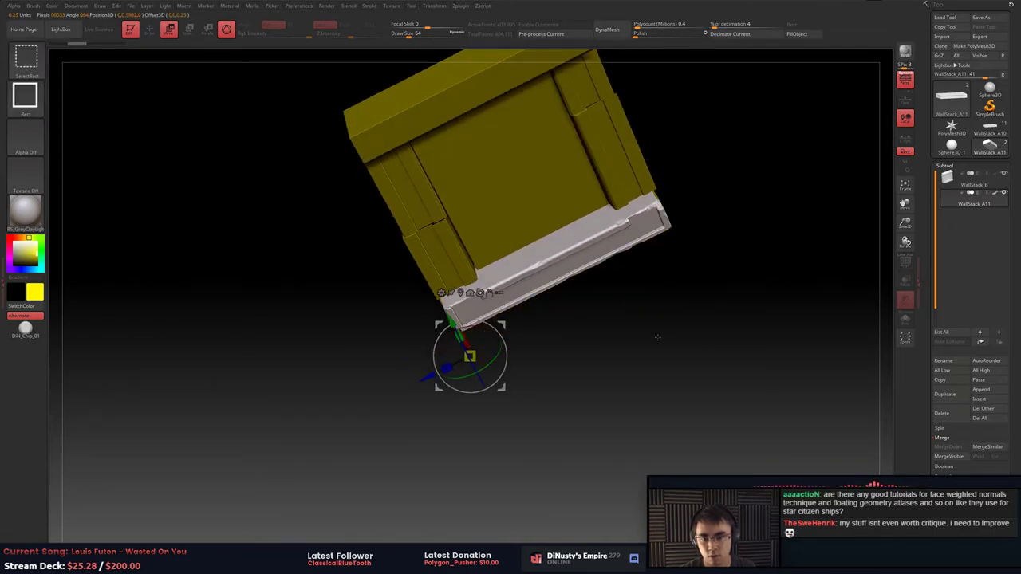
Push the sculpted sill block back about 0.33 units so its front face is flush with the wall's base block.
left_click_drag(659, 339, 649, 321, "shift")
left_click_drag(615, 360, 561, 337, "alt")
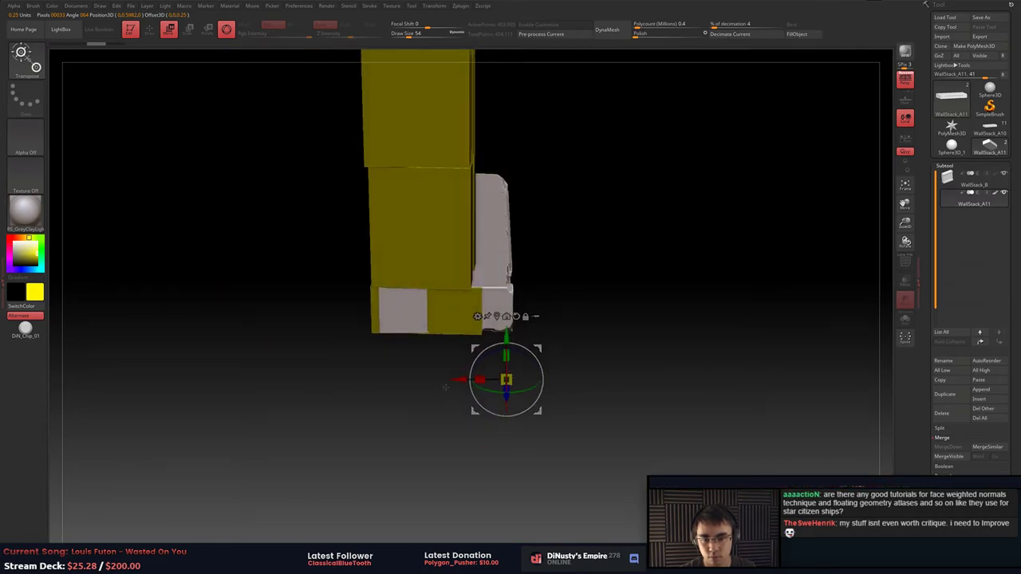
left_click_drag(445, 387, 430, 388)
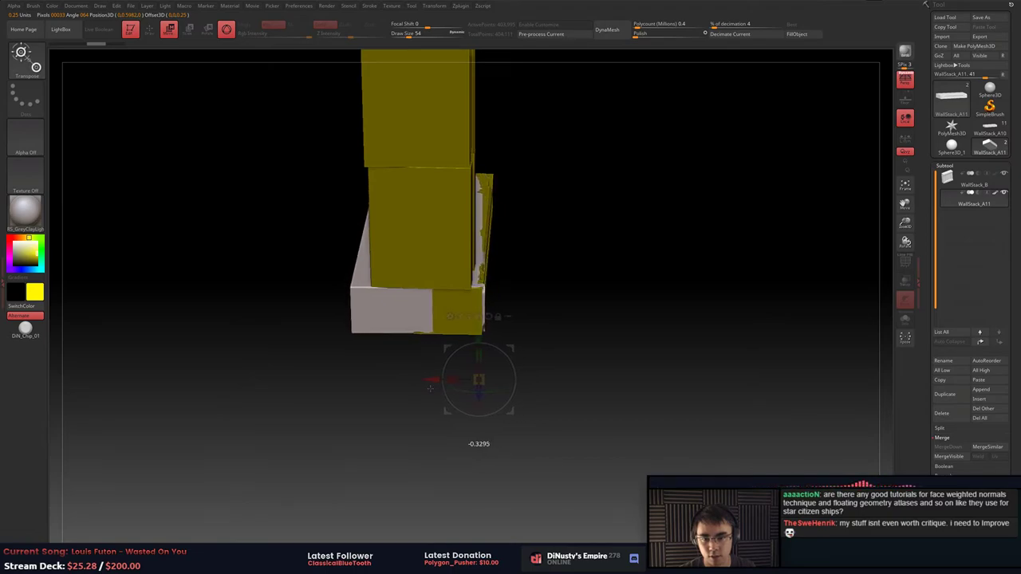
mouse_move(579, 110)
left_mouse_down("ctrl")
mouse_move(471, 426)
mouse_move(439, 403)
mouse_move(439, 382)
mouse_move(452, 383)
left_mouse_up("ctrl")
Nudge the sill block sideways so its two ends line up with the edges of the base block.
left_click_drag(587, 383, 684, 471)
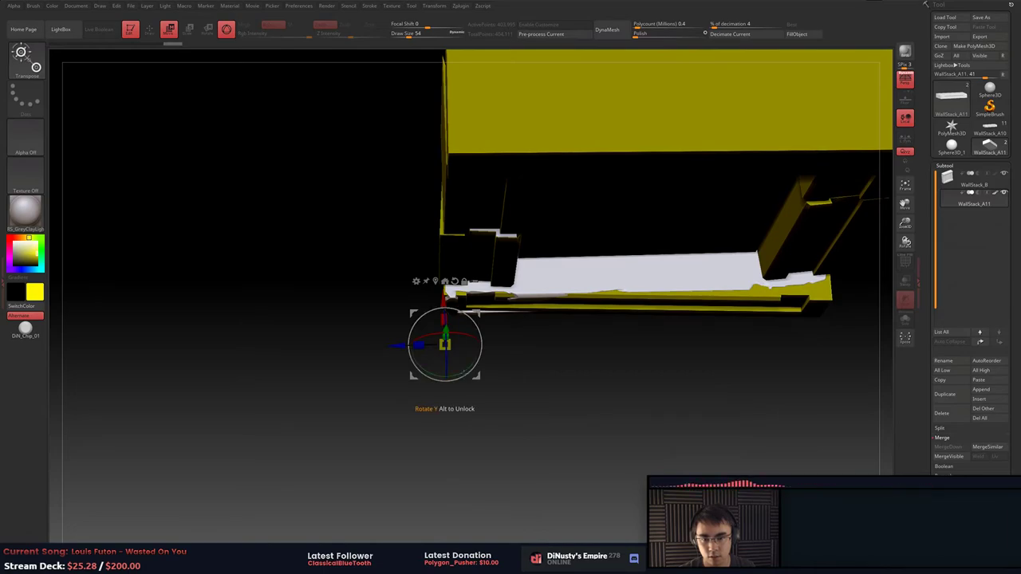
left_click_drag(462, 373, 462, 375)
left_click_drag(592, 423, 612, 384, "shift")
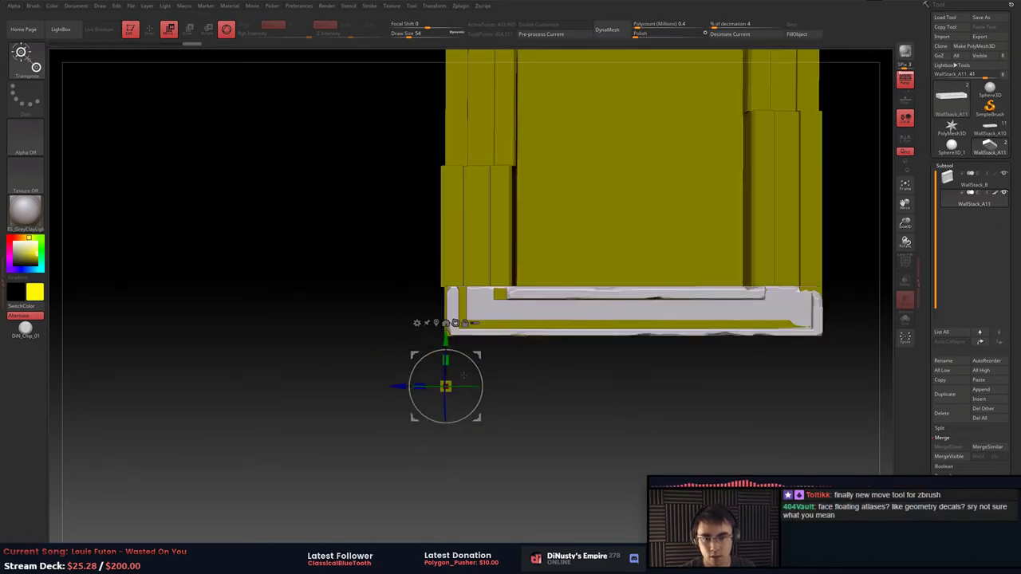
left_click_drag(397, 386, 400, 387)
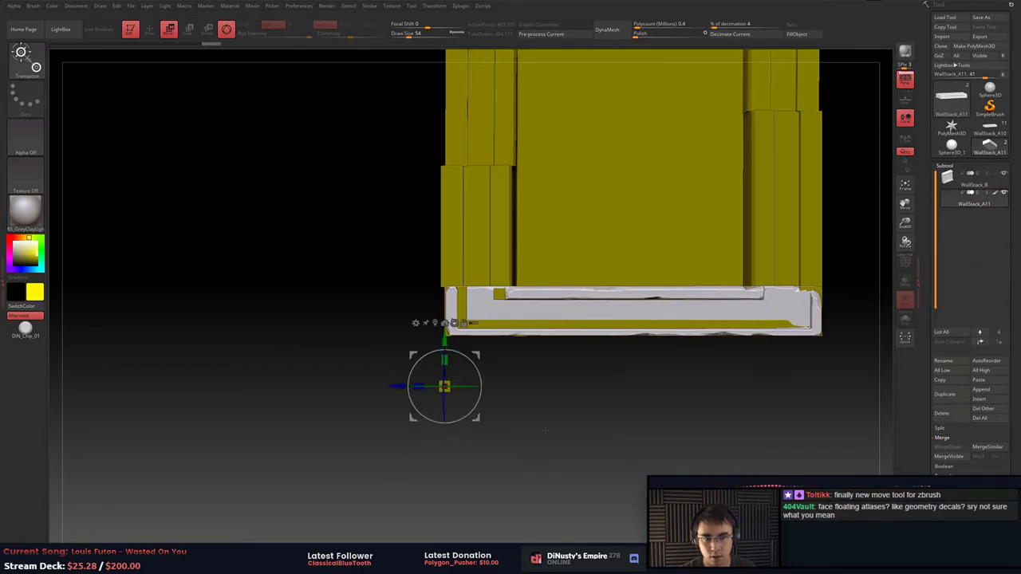
left_click_drag(526, 440, 622, 442, "shift")
left_click_drag(409, 388, 391, 388)
left_click_drag(654, 384, 821, 254, "shift")
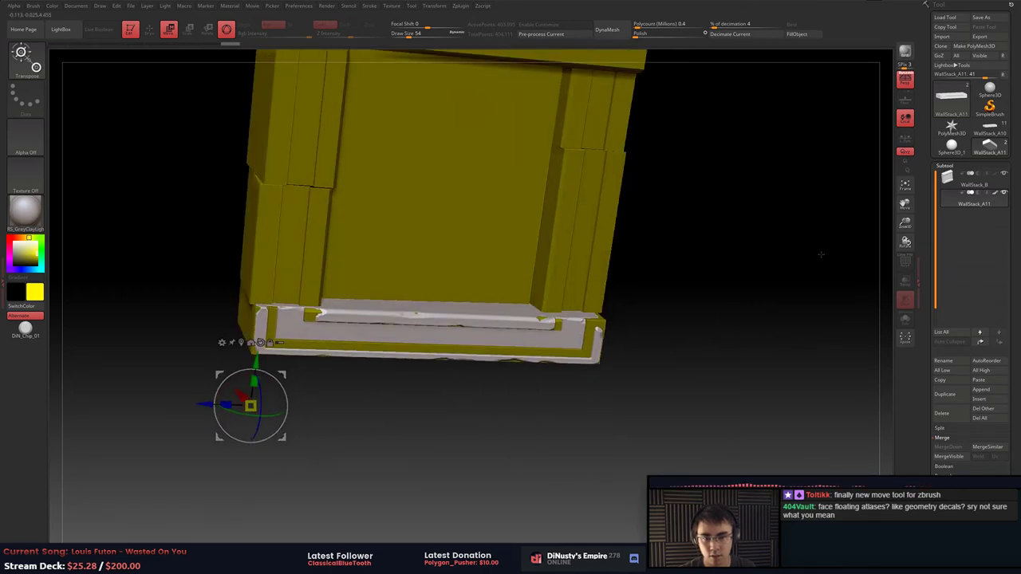
Isolate the sill block and examine its chipped front edges and corner up close.
left_click(1004, 192)
key("q")
mouse_move(689, 356)
left_mouse_down()
mouse_move(711, 355)
mouse_move(654, 381)
mouse_move(689, 384)
left_mouse_up()
left_click_drag(648, 335, 597, 413, "alt")
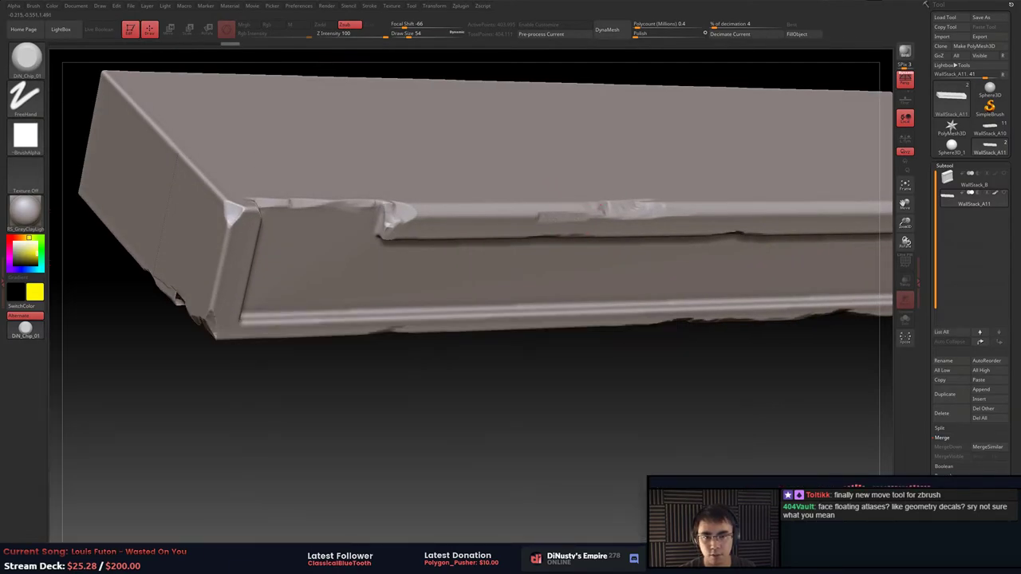
key("ctrl+z")
left_click_drag(648, 390, 643, 344, "alt")
mouse_move(662, 381)
left_mouse_down("shift")
mouse_move(684, 387)
mouse_move(625, 376)
mouse_move(651, 405)
mouse_move(672, 410)
left_mouse_up("shift")
Copy the upper right pillar block WallStack_A1 from the sculpted wall into the WallStack_B tool and show all subtools.
left_click(974, 184)
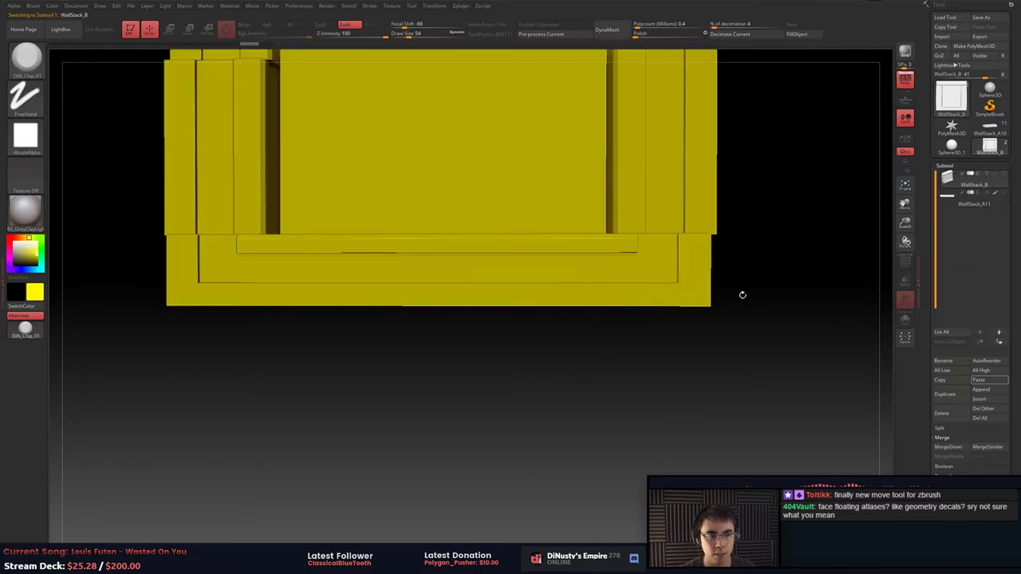
left_click_drag(741, 295, 697, 293, "shift")
mouse_move(714, 257)
left_mouse_down("alt")
mouse_move(732, 415)
mouse_move(762, 299)
left_mouse_up("alt")
left_click(990, 128)
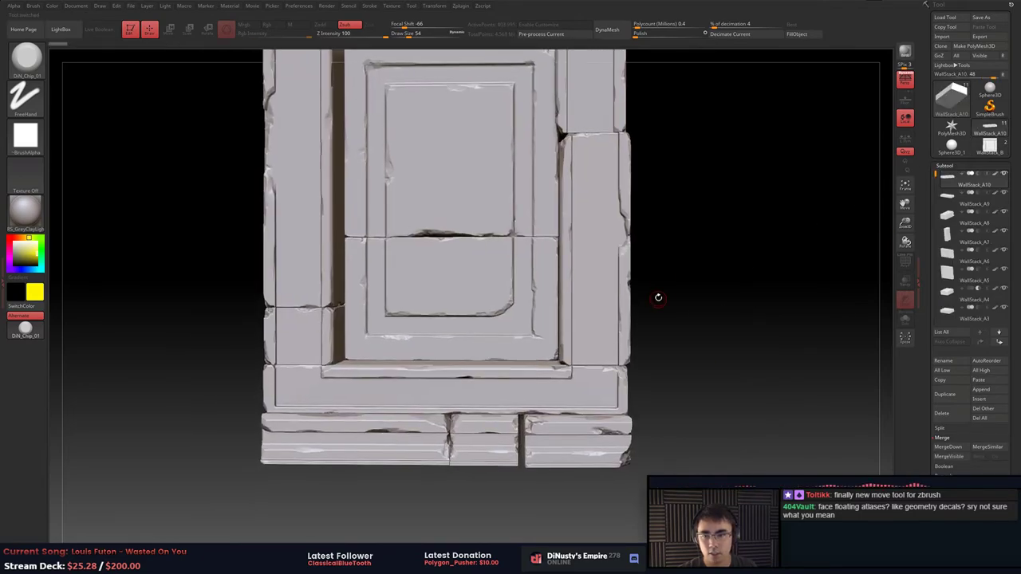
left_click_drag(694, 212, 693, 275, "alt")
left_click(616, 171, "alt")
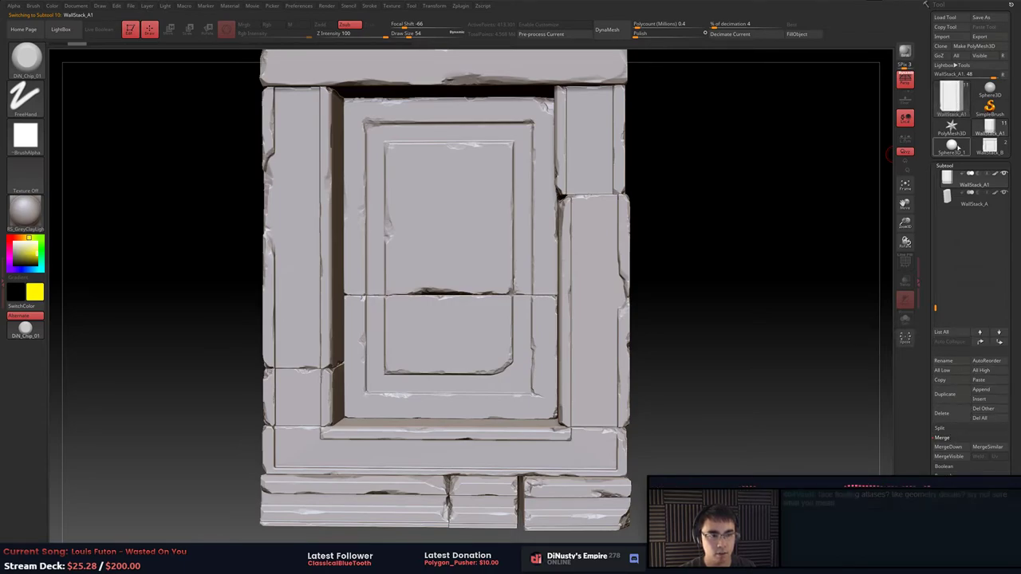
left_click(989, 146)
left_click_drag(764, 293, 777, 265, "alt")
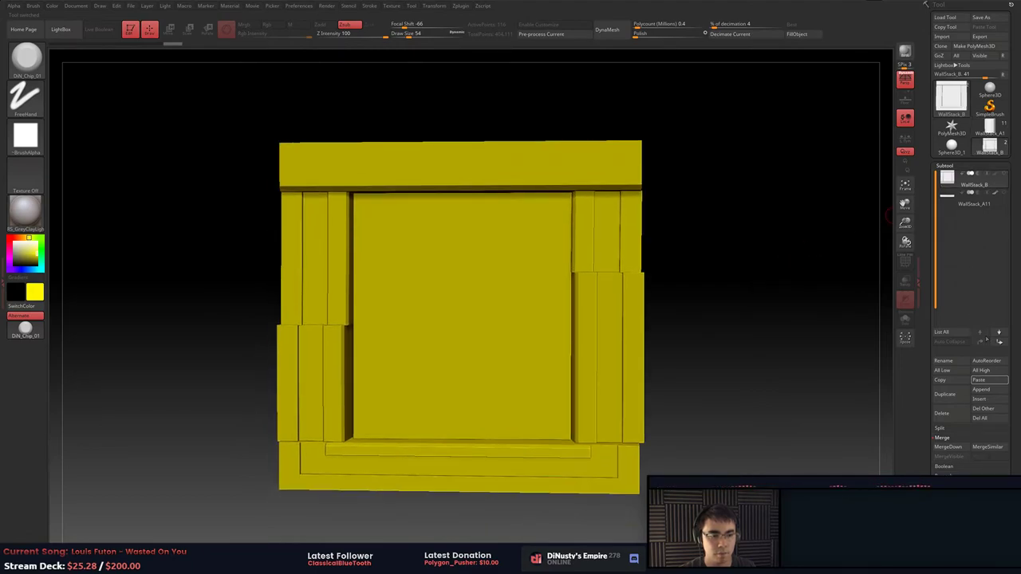
left_click(980, 380)
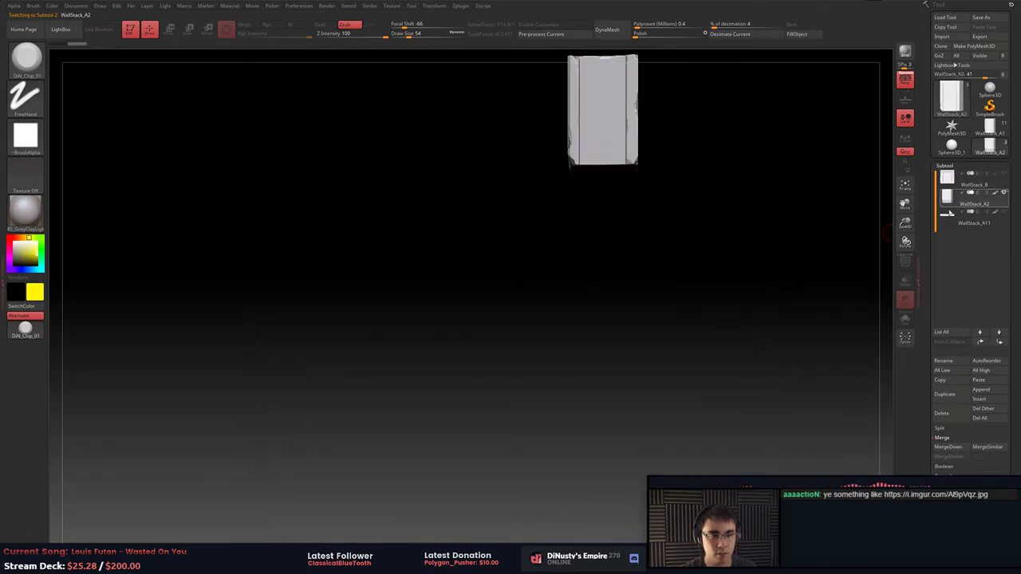
left_click(946, 200, "shift")
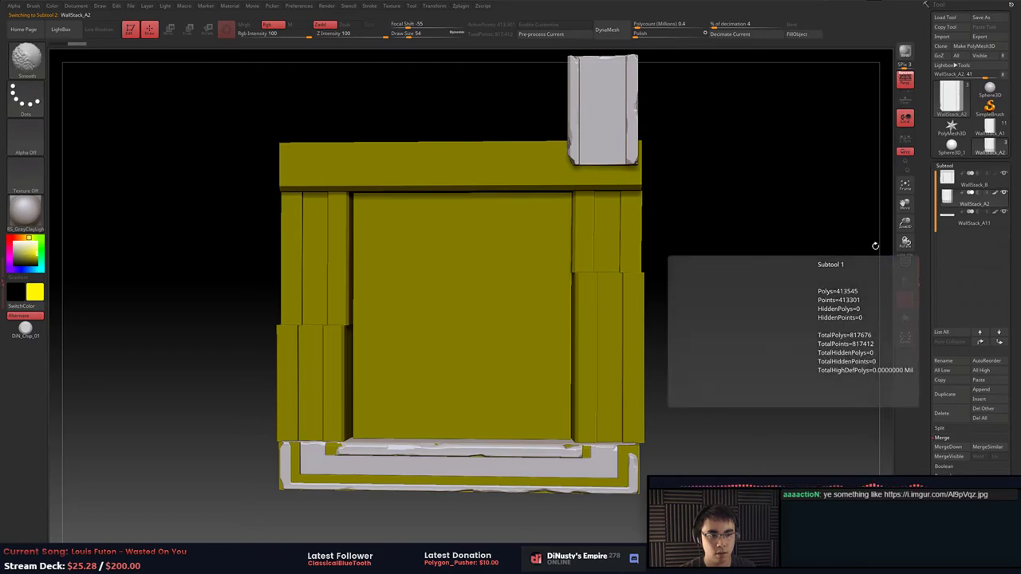
Examine from the front, the side and an angle how the pasted pillar block sits against WallStack_B.
left_click_drag(741, 312, 728, 366, "alt")
key("w")
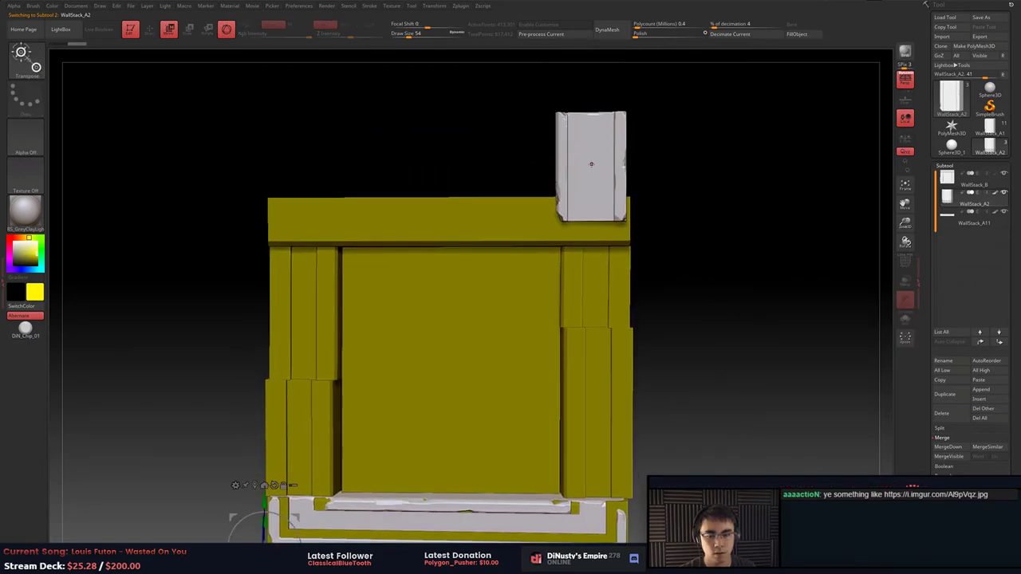
left_click_drag(773, 289, 885, 356, "alt")
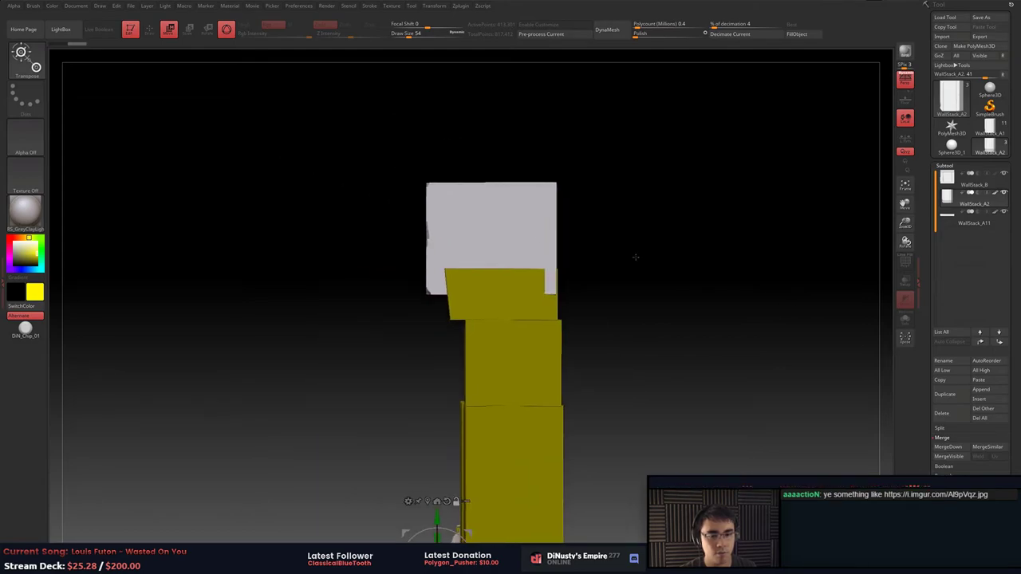
left_click_drag(495, 234, 681, 322)
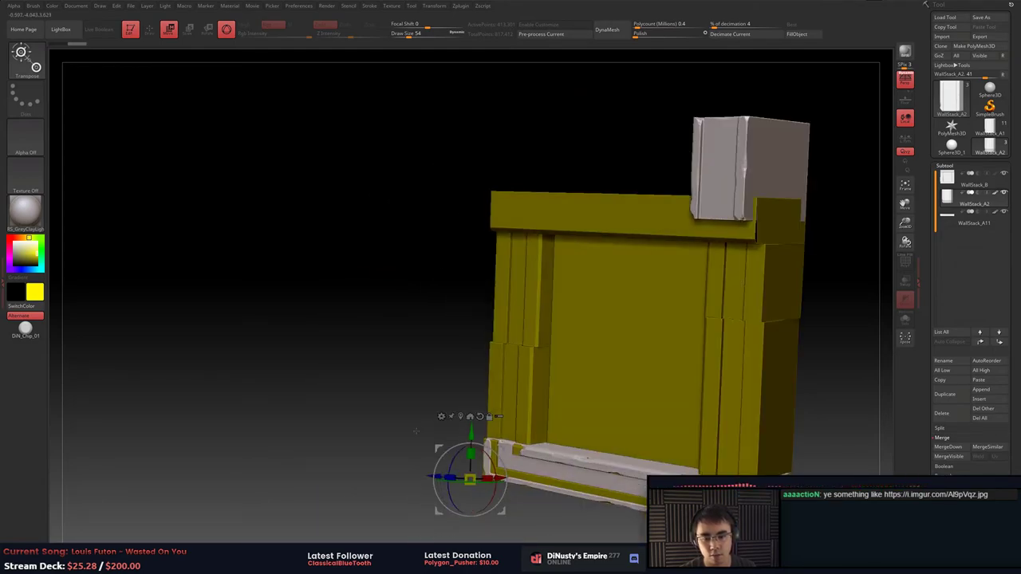
left_click(441, 416)
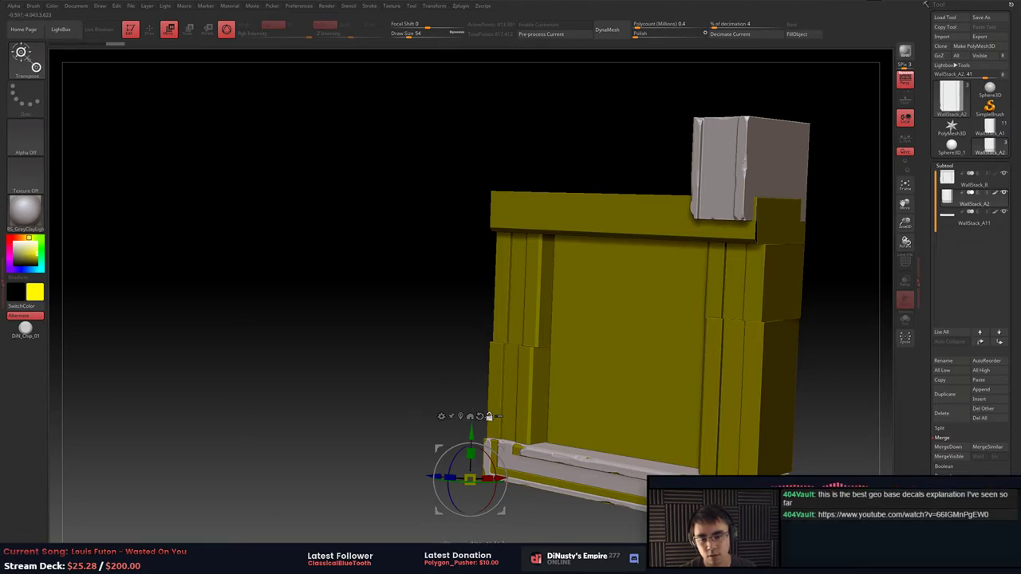
left_click(625, 343, "alt")
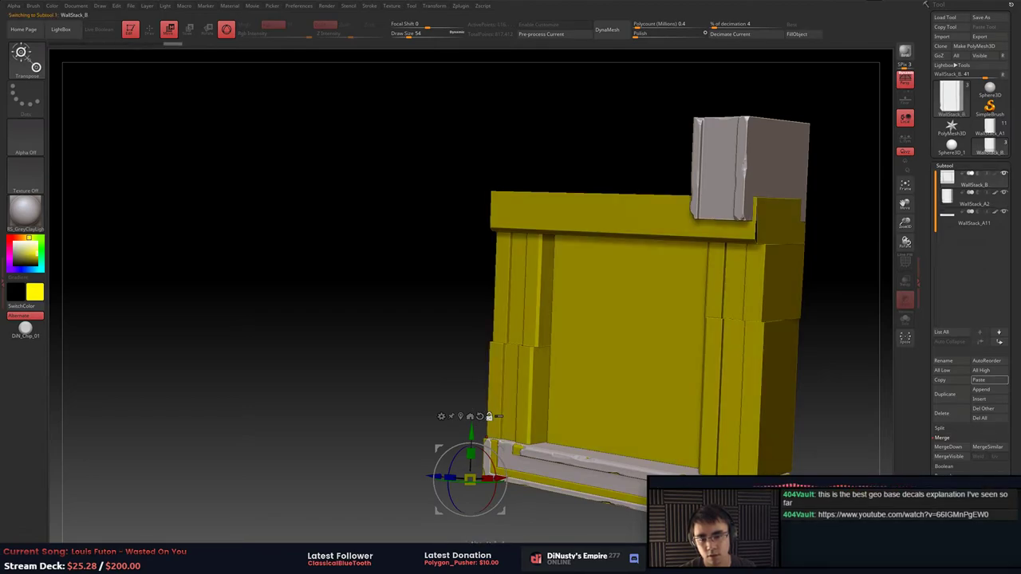
key("Down")
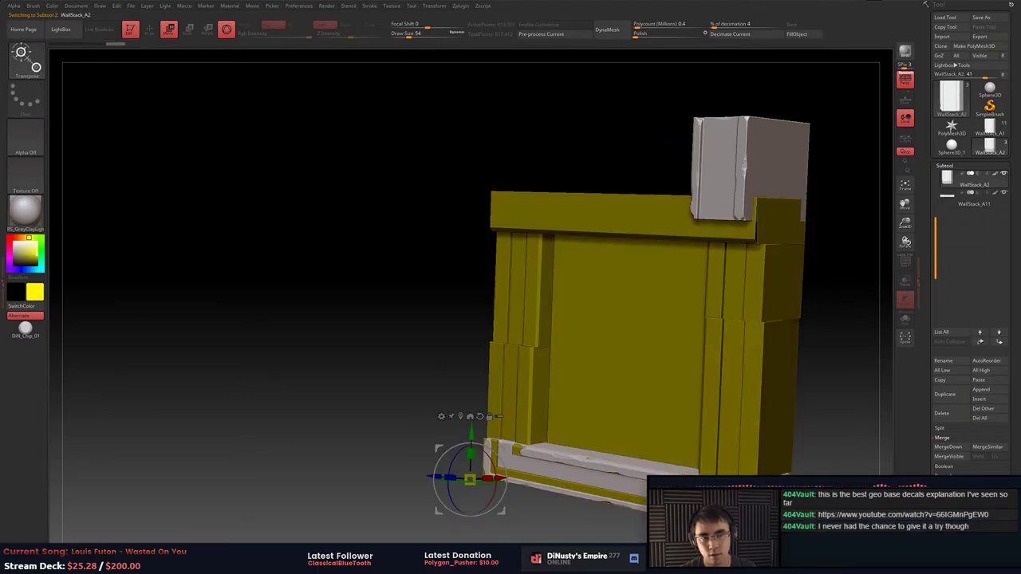
Place the gizmo on the pasted pillar block and move the block down beneath the cap at the wall's upper right corner.
mouse_move(471, 433)
left_mouse_down()
mouse_move(471, 415)
mouse_move(471, 456)
mouse_move(471, 433)
left_mouse_up()
left_click_drag(465, 376, 430, 349)
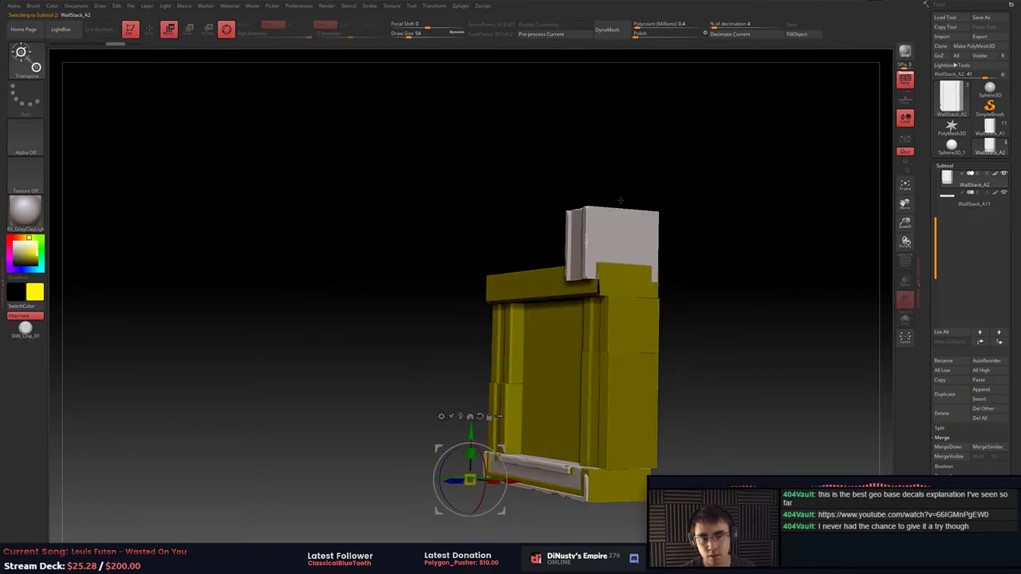
left_click_drag(729, 289, 702, 277)
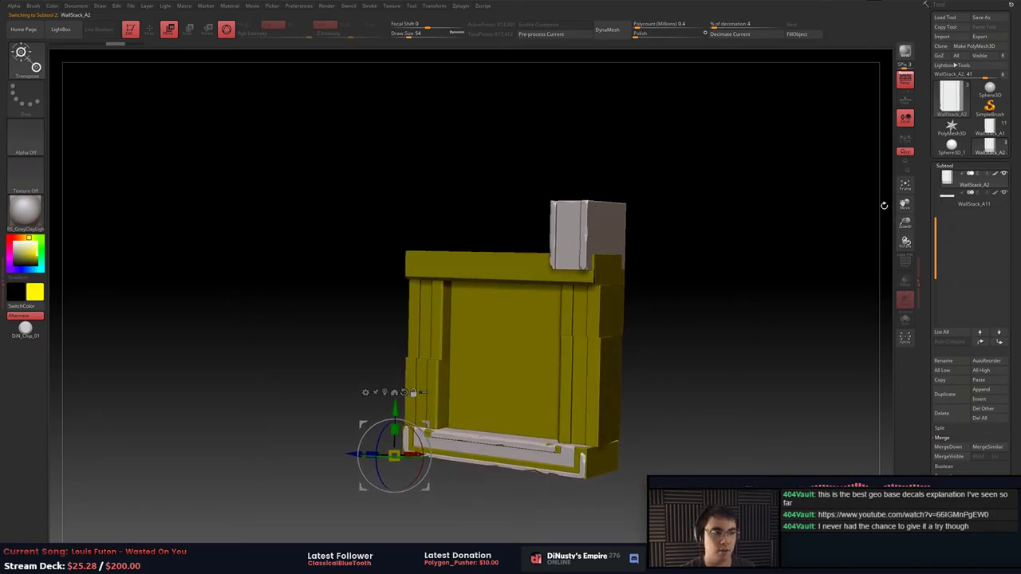
left_click_drag(811, 230, 788, 251)
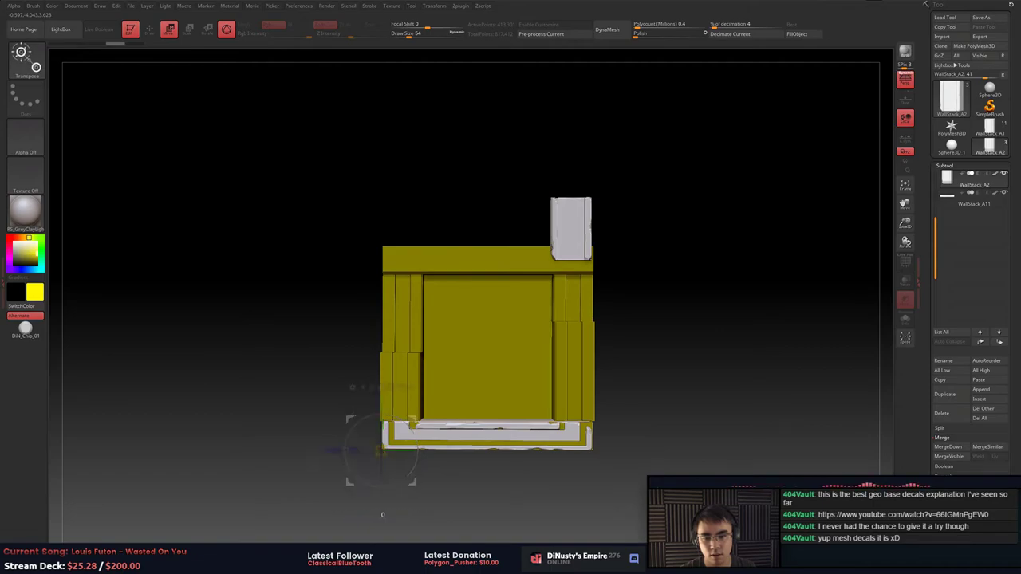
left_click_drag(380, 450, 653, 210)
key("ctrl+z")
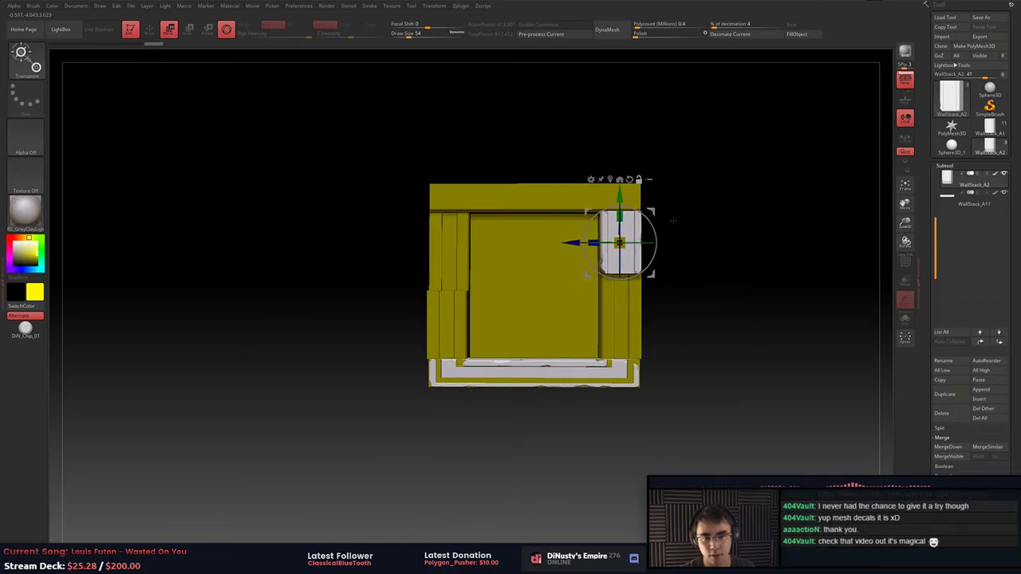
Raise the pillar block until its base meets the joint with the lower pillar block, and push it back flush with the pillar's front.
left_click_drag(766, 255, 712, 315)
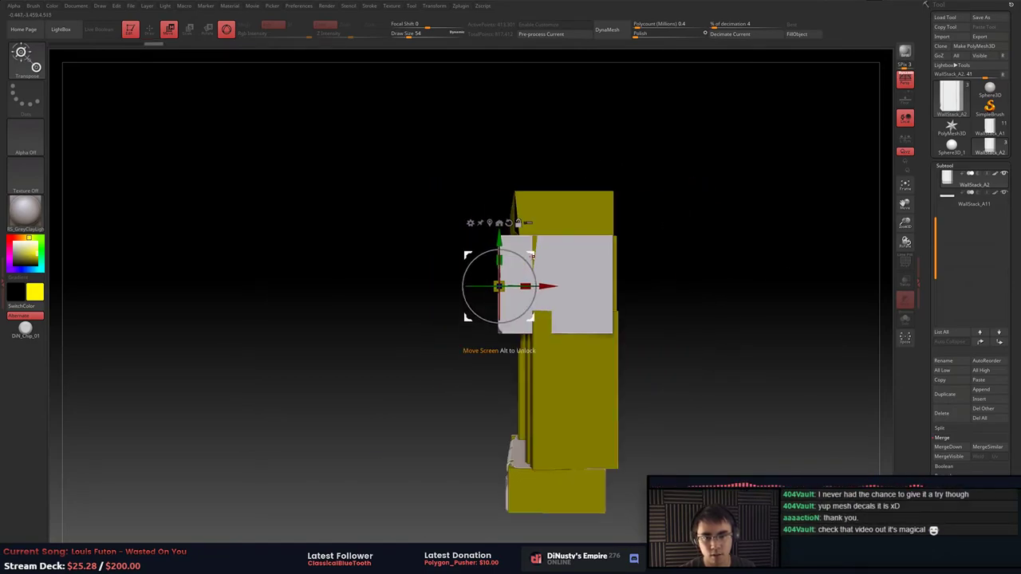
left_click_drag(534, 254, 587, 251, "alt")
left_click_drag(675, 278, 742, 301)
left_click_drag(655, 311, 678, 359, "alt")
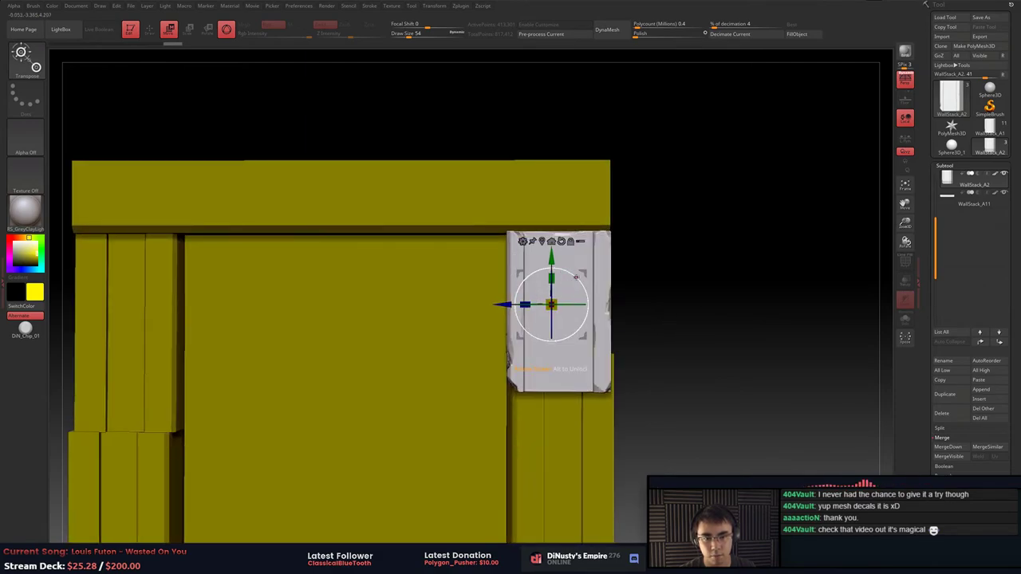
left_click_drag(583, 274, 583, 238)
left_click_drag(748, 269, 670, 275)
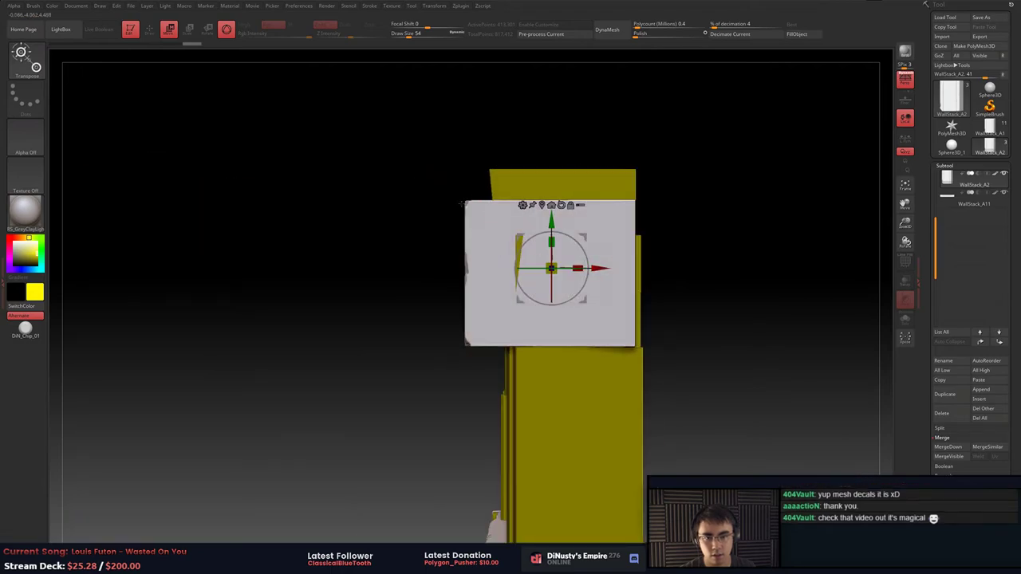
mouse_move(412, 141)
left_mouse_down("ctrl")
mouse_move(483, 399)
mouse_move(511, 383)
mouse_move(443, 332)
left_mouse_up("ctrl")
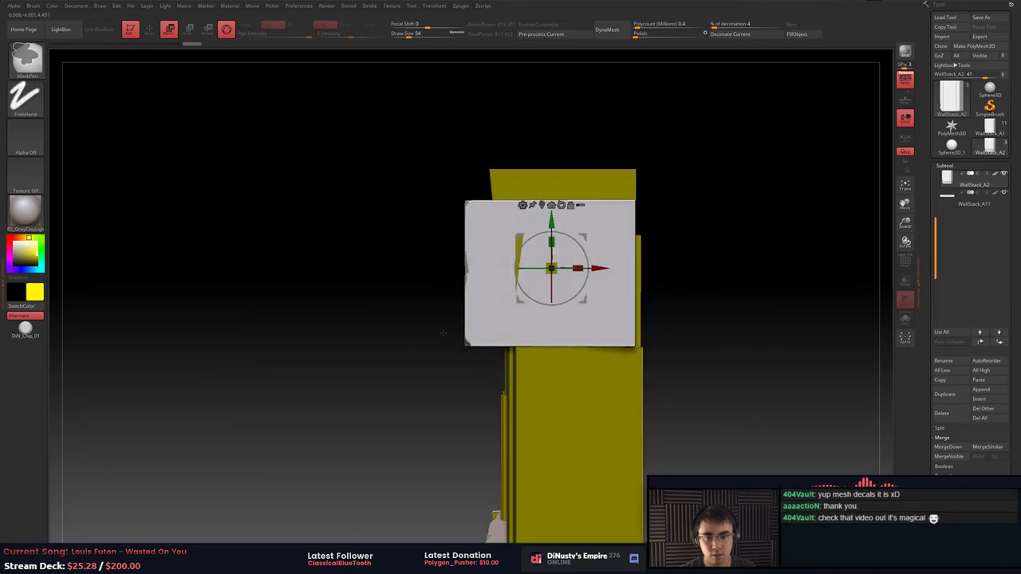
left_click_drag(585, 237, 628, 237)
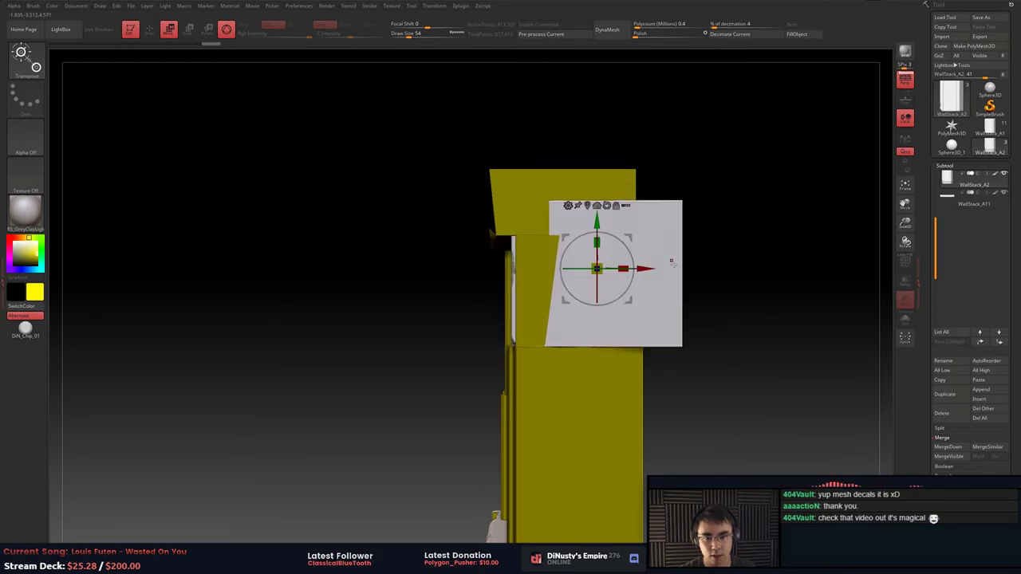
Put the gizmo at the pillar block's base and scale down its height until its top meets the underside of the cap.
mouse_move(729, 338)
left_mouse_down()
mouse_move(742, 342)
mouse_move(748, 323)
mouse_move(787, 324)
mouse_move(744, 325)
left_mouse_up()
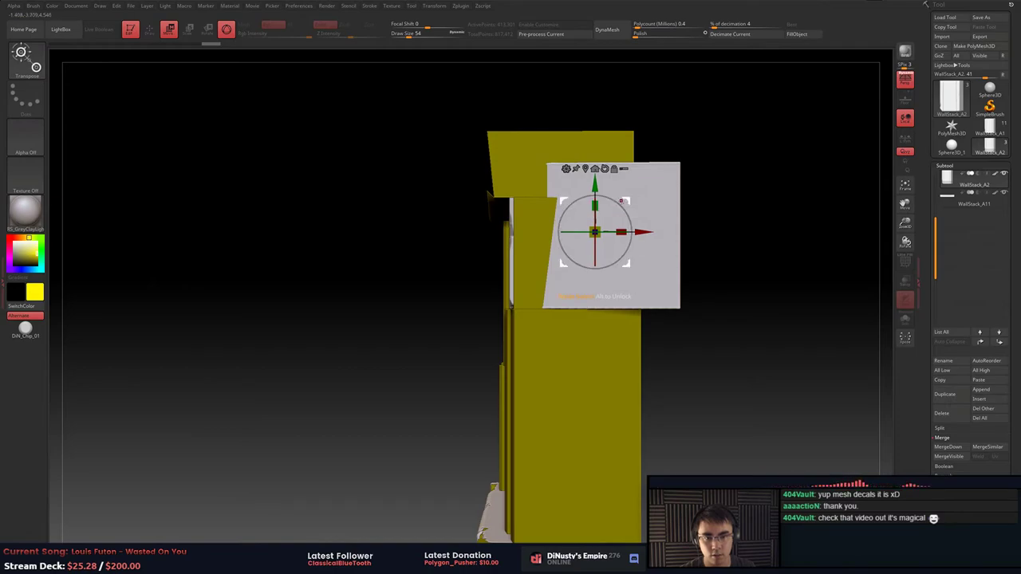
left_click_drag(629, 200, 614, 252)
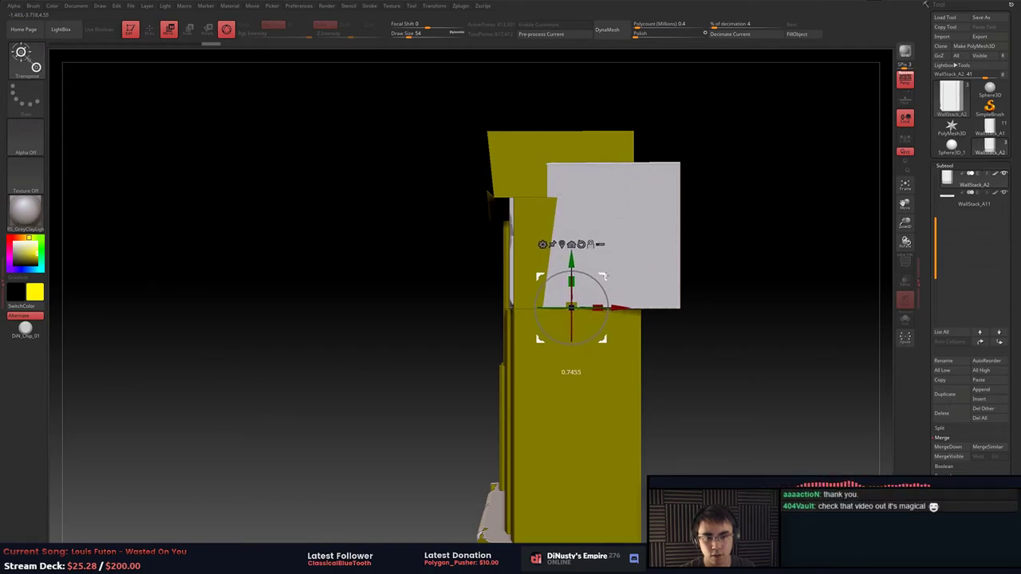
left_click_drag(571, 278, 573, 293)
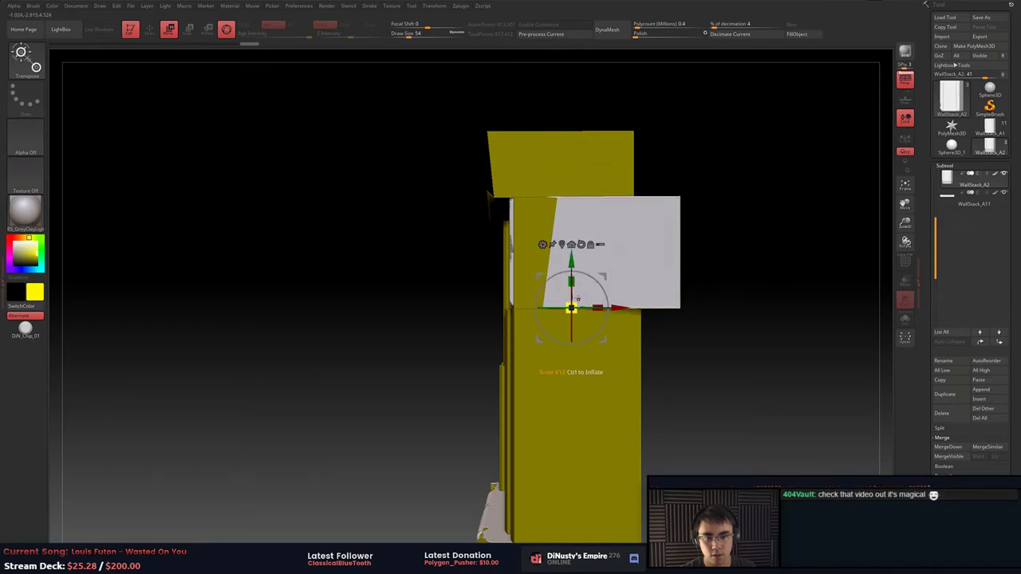
Place the gizmo at the pillar block's front edge, mask the block's front portion from the side, and undo the stray changes.
mouse_move(603, 275)
left_mouse_down()
mouse_move(546, 276)
mouse_move(560, 308)
left_mouse_up()
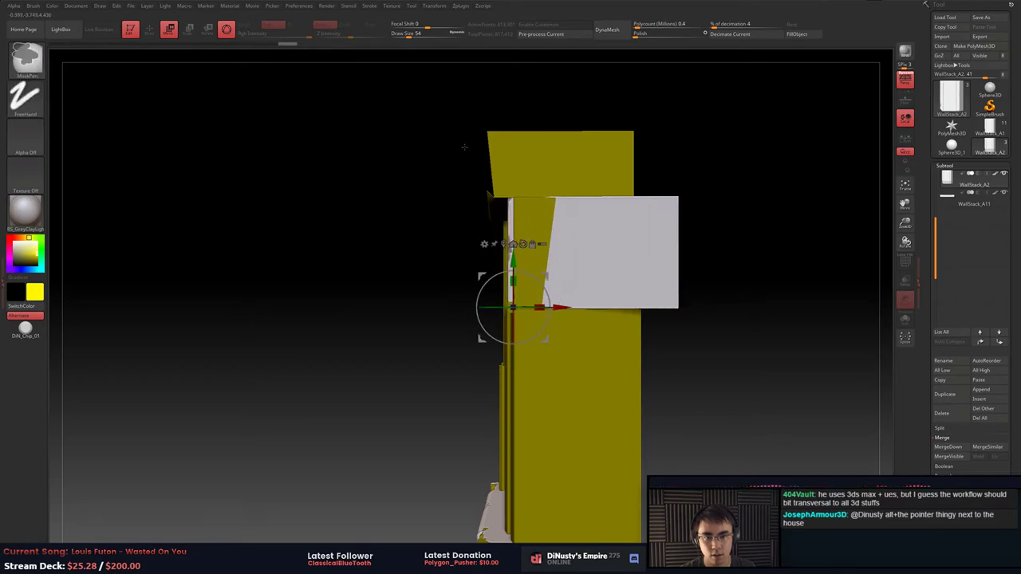
left_click_drag(464, 147, 595, 375, "ctrl")
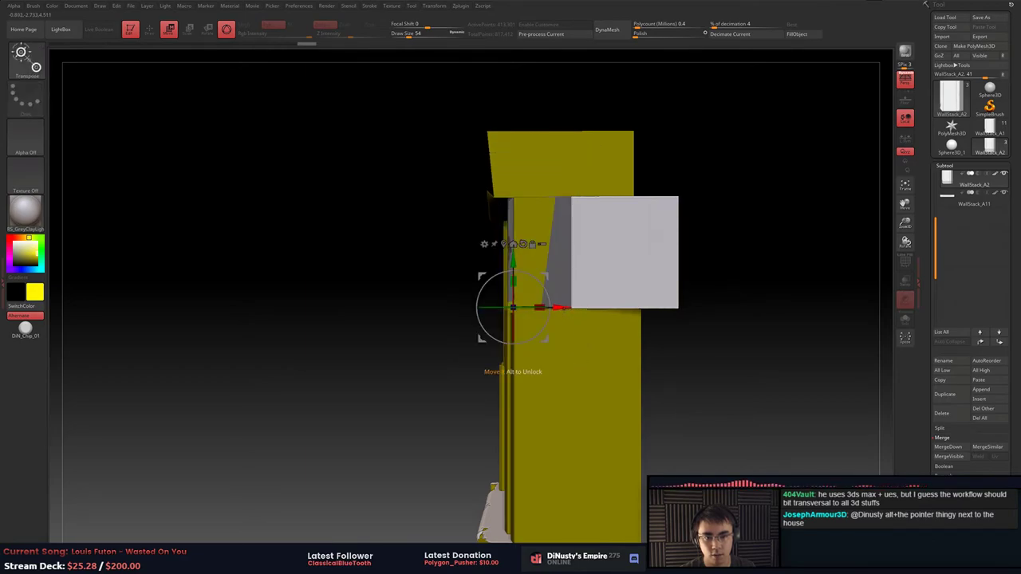
left_click(595, 274, "ctrl")
left_click_drag(595, 274, 611, 284, "ctrl")
key("ctrl+z")
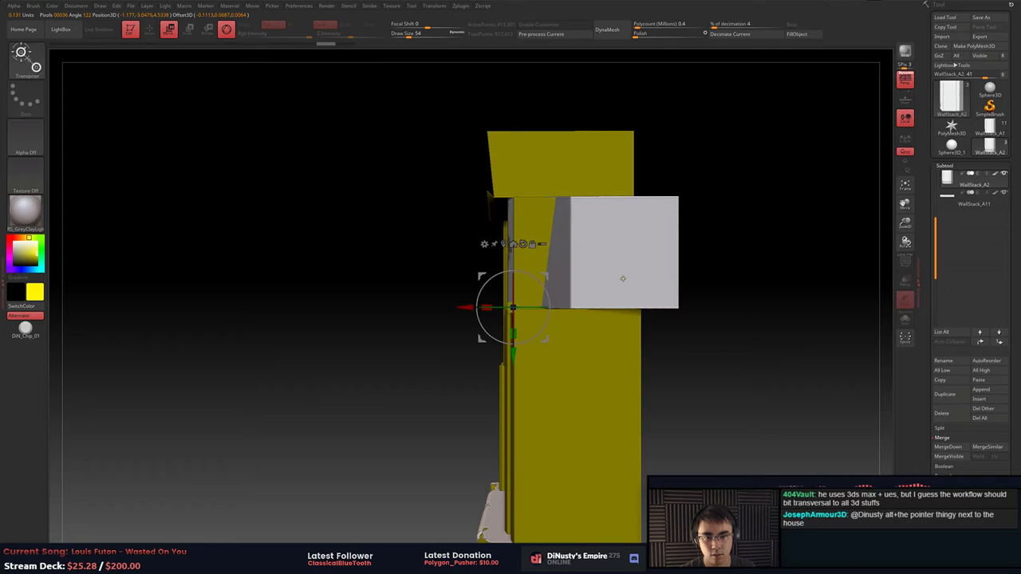
left_click(614, 275)
key("ctrl+z")
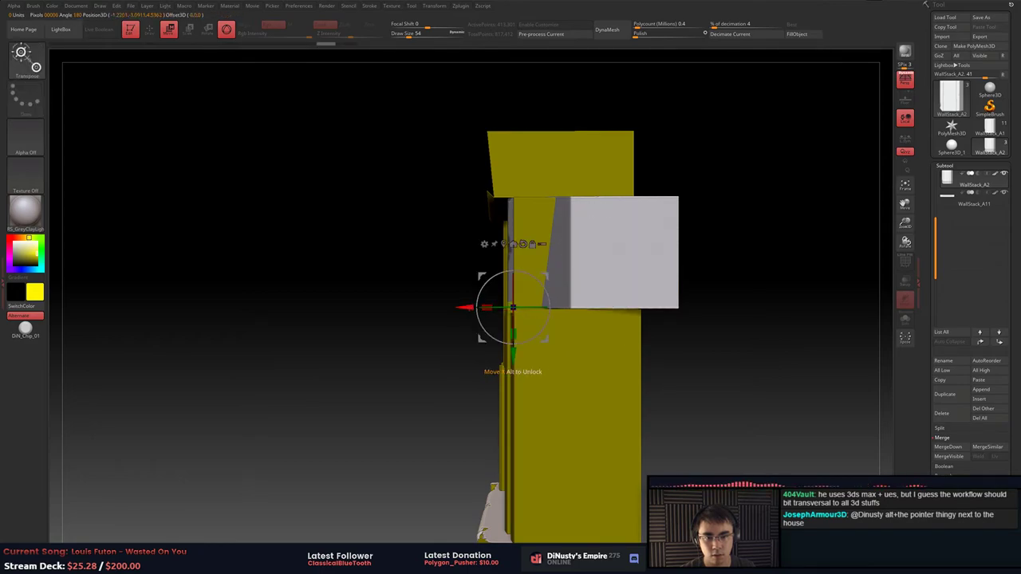
Adjust the depth of the pillar block's unmasked back portion from the side, clear the mask, and turn on the wireframe display.
left_click(607, 307)
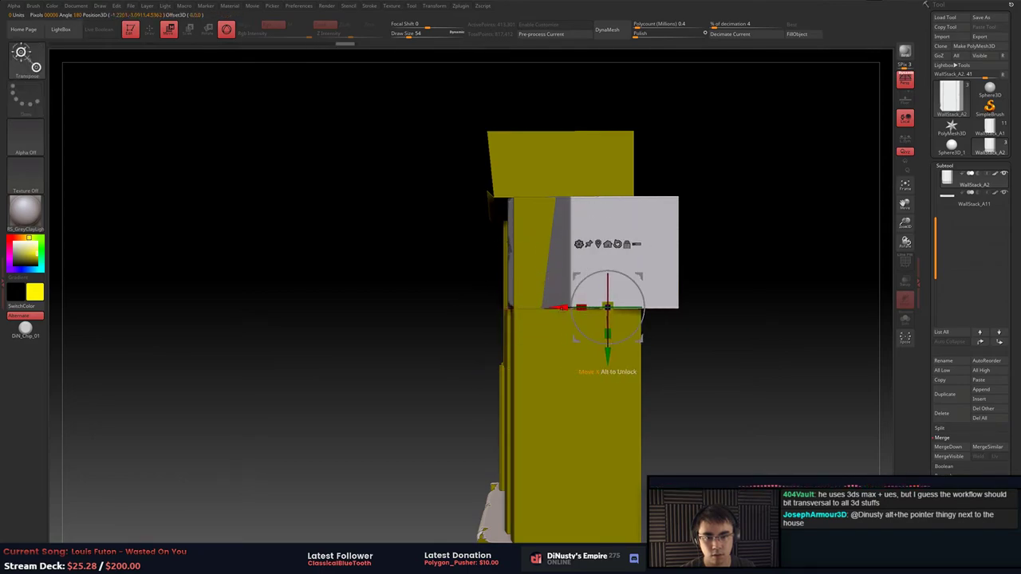
mouse_move(563, 308)
left_mouse_down()
mouse_move(538, 307)
mouse_move(566, 308)
left_mouse_up()
mouse_move(666, 303)
left_mouse_down("ctrl")
mouse_move(673, 325)
mouse_move(740, 318)
left_mouse_up("ctrl")
key("q")
key("shift+f")
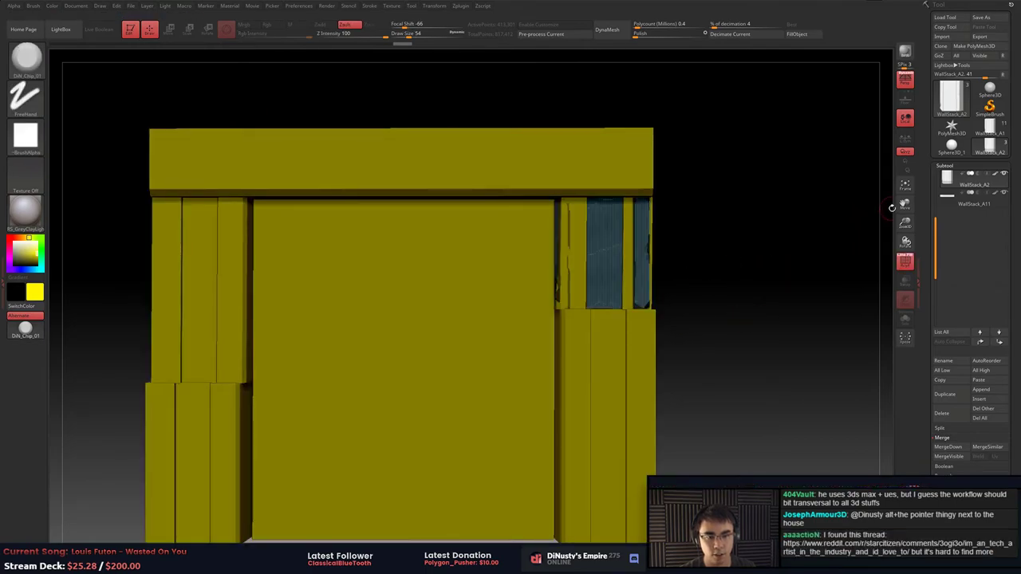
Undo the stray changes to the pillar block and shift the whole block slightly right, past the pillar's outer edge.
key("w")
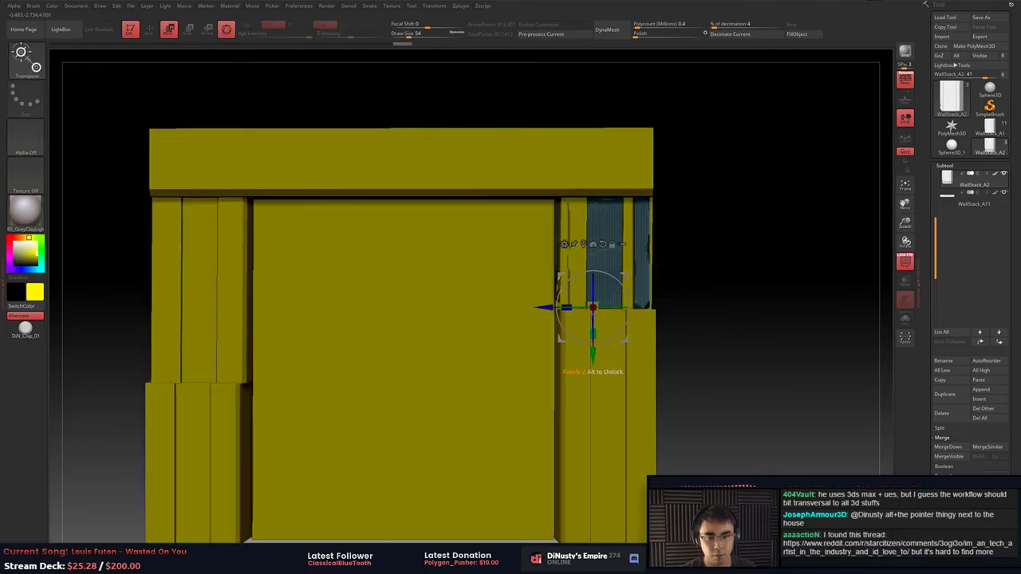
left_click_drag(592, 307, 721, 340)
right_click_drag(723, 340, 769, 387, "ctrl")
key("ctrl+z")
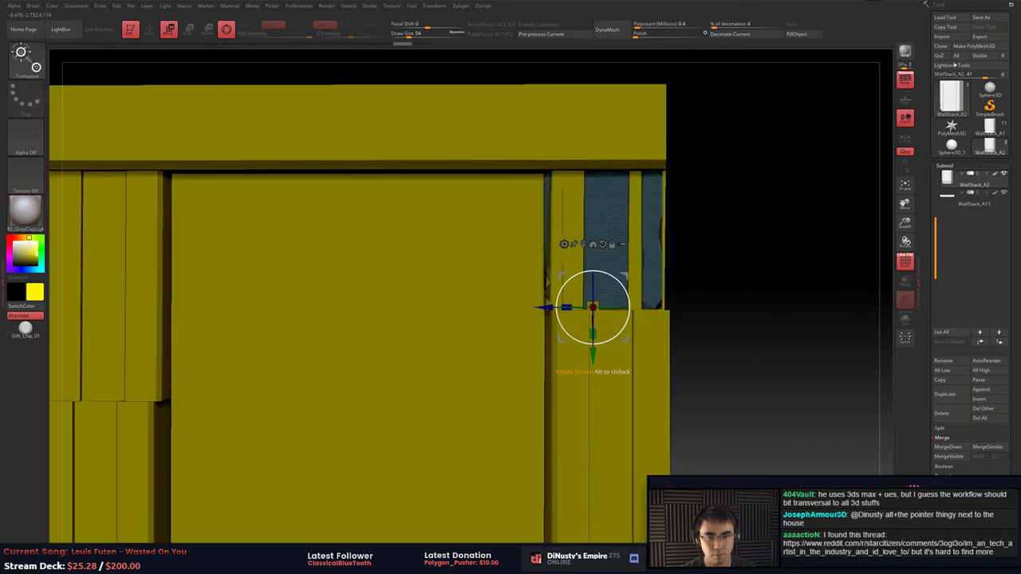
left_click_drag(624, 339, 743, 341)
key("ctrl+z")
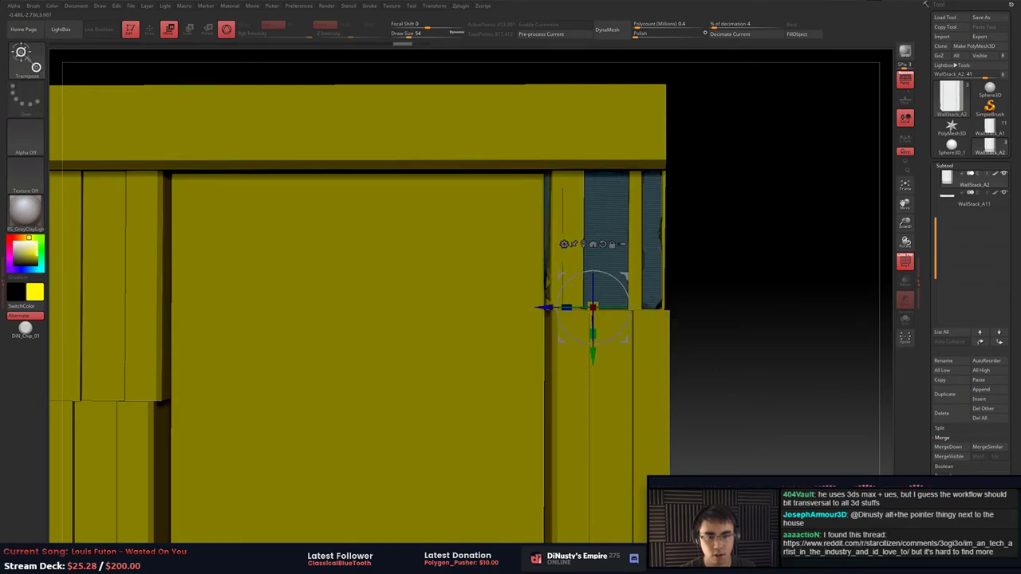
mouse_move(593, 367)
left_mouse_down()
mouse_move(633, 370)
mouse_move(595, 368)
mouse_move(611, 371)
left_mouse_up()
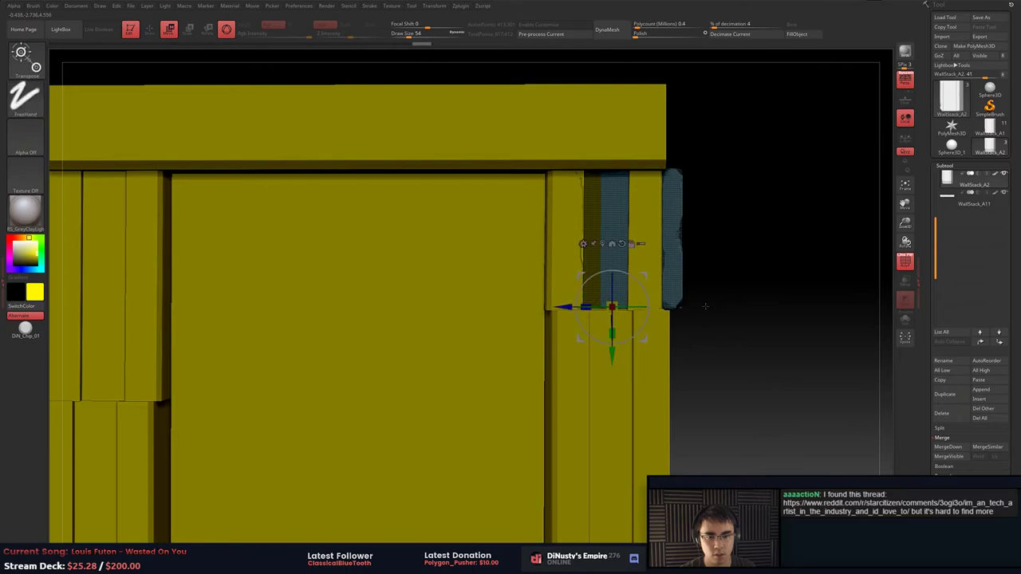
Mask the block's right portion, move its left portion left to the pillar's inner edge, and clear the mask.
mouse_move(730, 351)
left_mouse_down("ctrl")
mouse_move(599, 228)
mouse_move(583, 114)
left_mouse_up("ctrl")
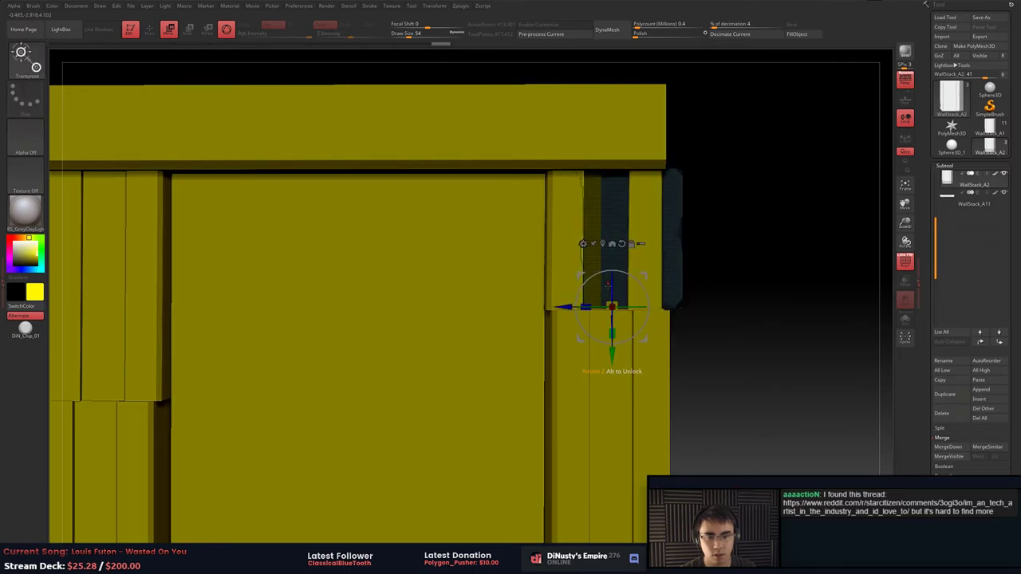
mouse_move(612, 371)
left_mouse_down()
mouse_move(569, 369)
mouse_move(594, 371)
left_mouse_up()
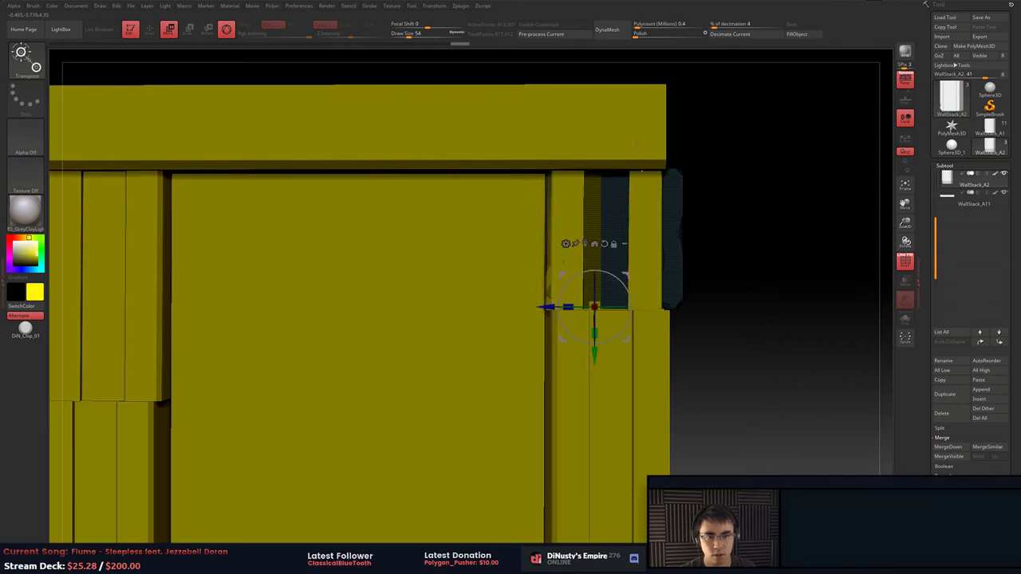
left_click_drag(728, 136, 757, 168, "ctrl")
left_click_drag(507, 130, 608, 286, "ctrl")
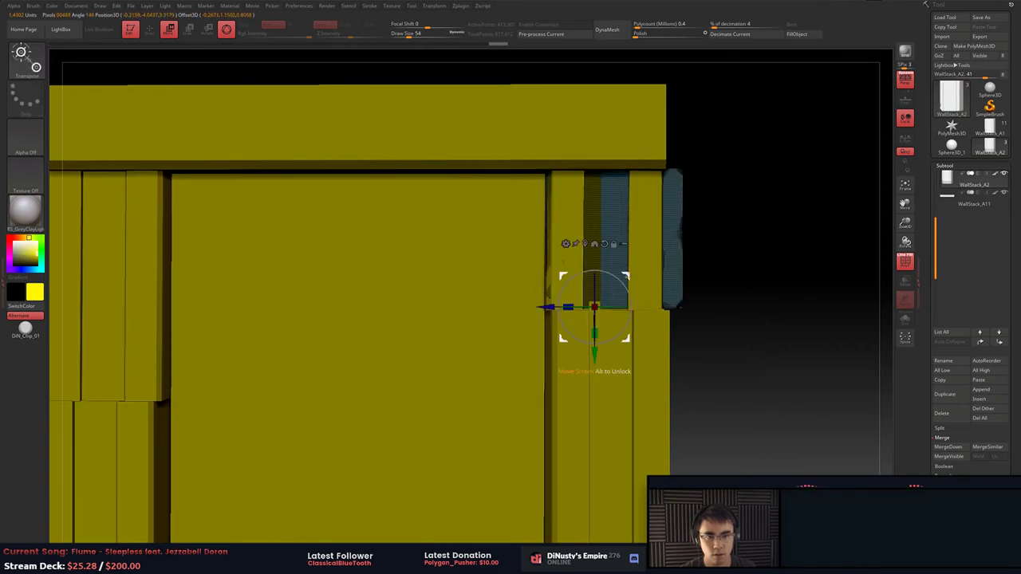
key("ctrl")
left_click(746, 138, "ctrl")
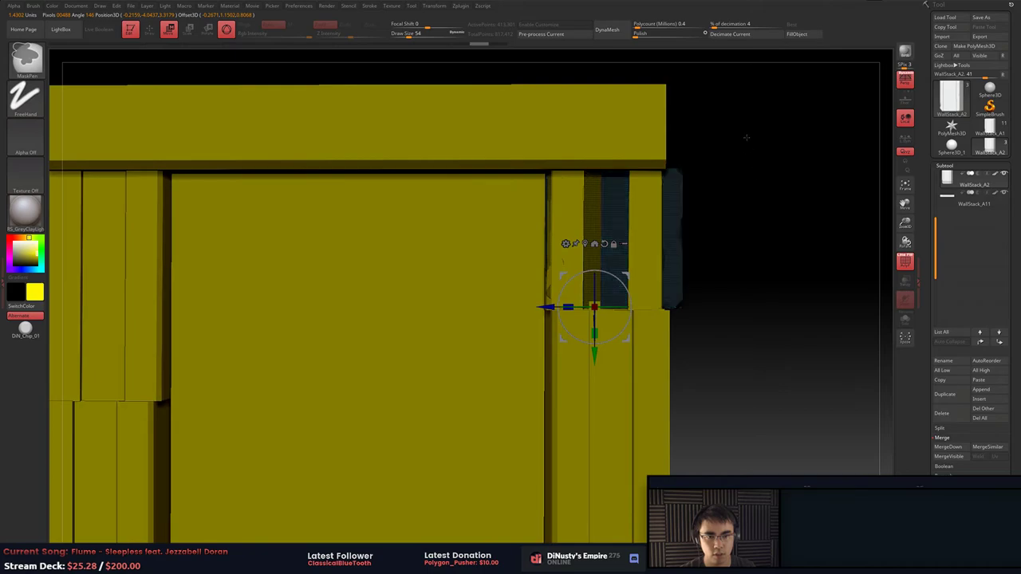
left_click(740, 105, "ctrl")
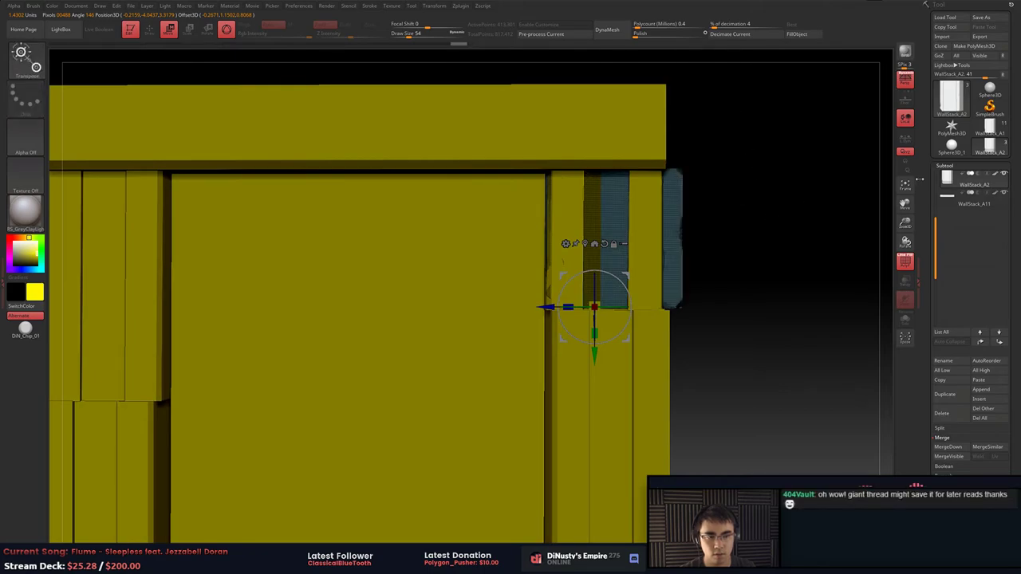
mouse_move(944, 179)
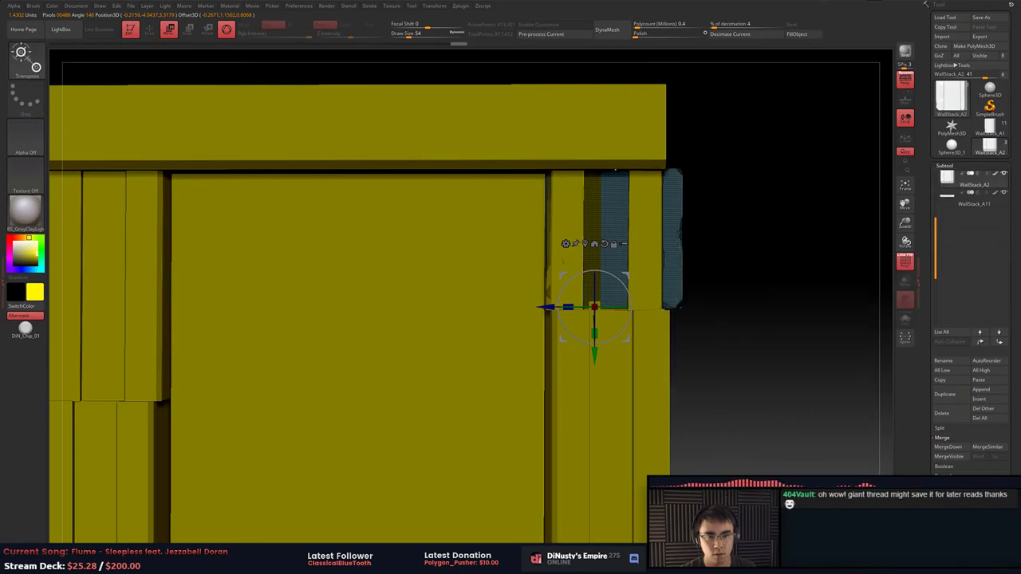
Mask the block's left portion and move its right portion left until it lines up with the pillar's outer edge.
left_click_drag(627, 75, 511, 370, "ctrl")
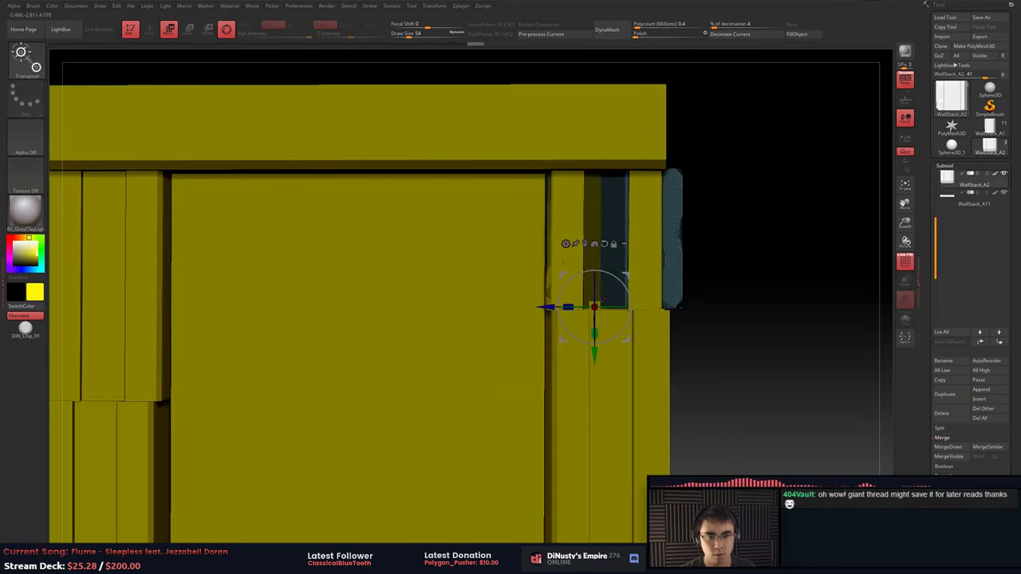
mouse_move(626, 341)
left_mouse_down()
mouse_move(671, 351)
mouse_move(726, 316)
mouse_move(781, 346)
mouse_move(608, 342)
left_mouse_up()
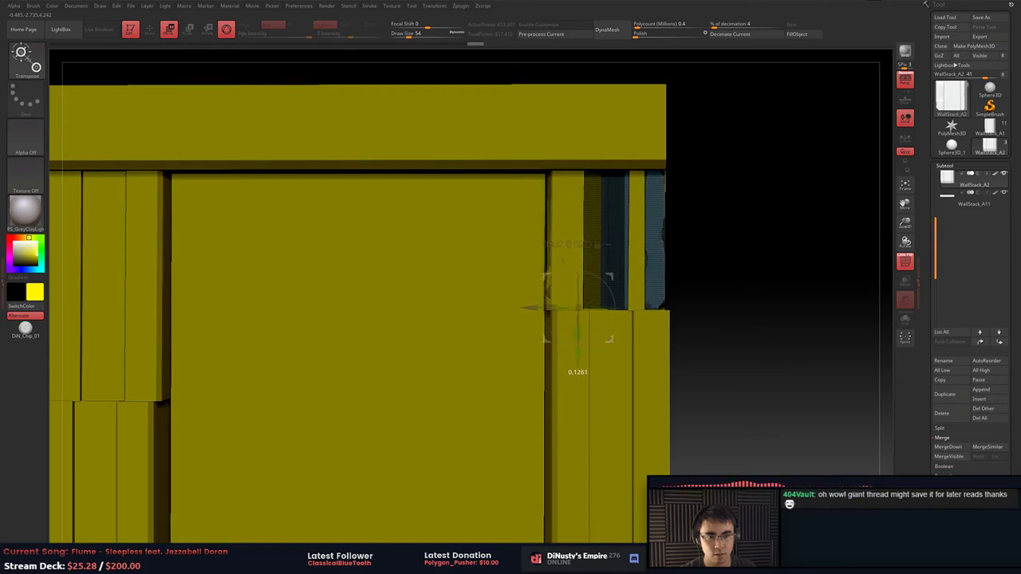
left_click_drag(683, 136, 725, 187, "ctrl")
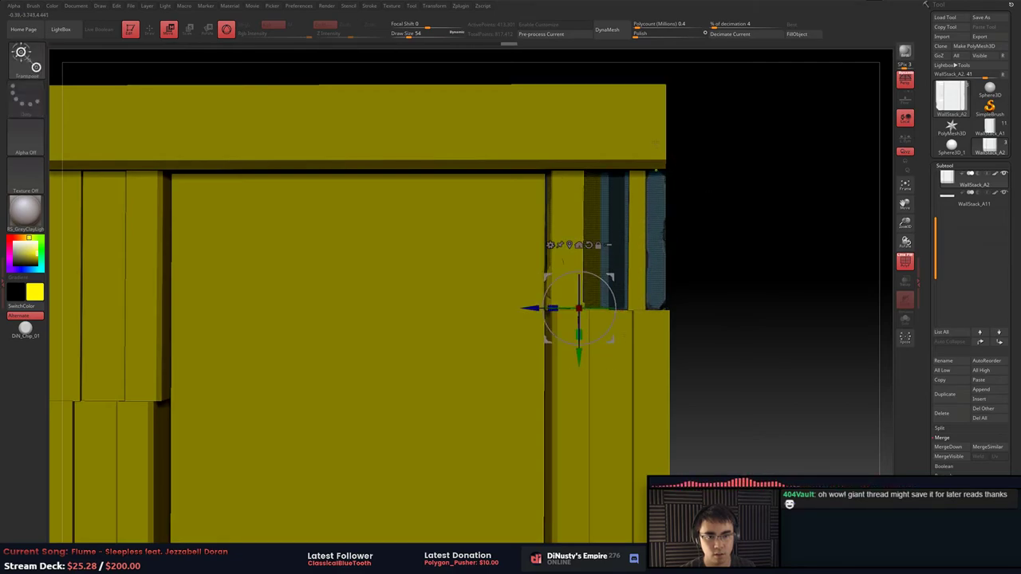
left_click_drag(650, 148, 702, 150, "ctrl")
key("ctrl+z")
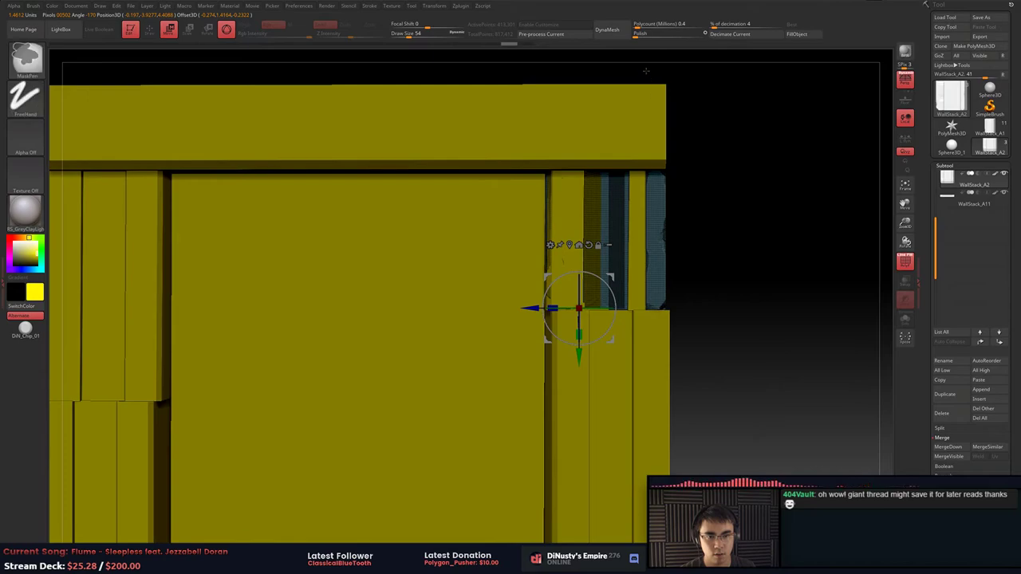
Try to shift the block's right-hand groove left using a mask, and undo the recent moves of the block's right side.
left_click_drag(655, 70, 580, 309, "ctrl")
left_click_drag(548, 340, 594, 340)
left_click_drag(760, 266, 772, 306, "ctrl")
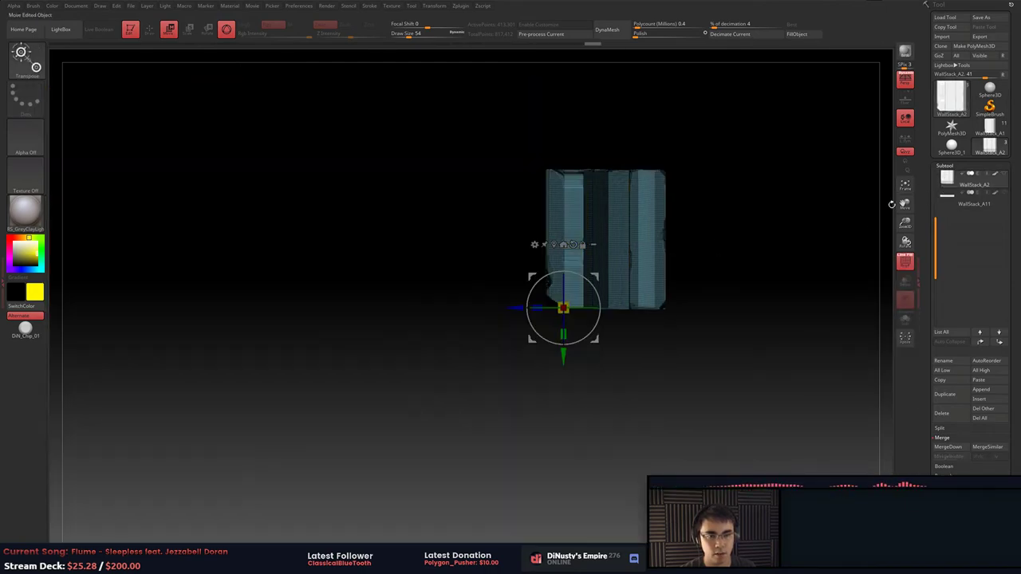
mouse_move(870, 215)
left_mouse_down()
mouse_move(758, 253)
mouse_move(750, 303)
mouse_move(768, 341)
mouse_move(800, 305)
left_mouse_up()
key("ctrl+z")
key("ctrl+z")
key("ctrl+z")
Mask everything except the strip around the block's right-hand groove, and move that strip left to widen the right slab.
mouse_move(803, 253)
left_mouse_down("alt")
mouse_move(790, 286)
mouse_move(815, 268)
mouse_move(765, 263)
left_mouse_up("alt")
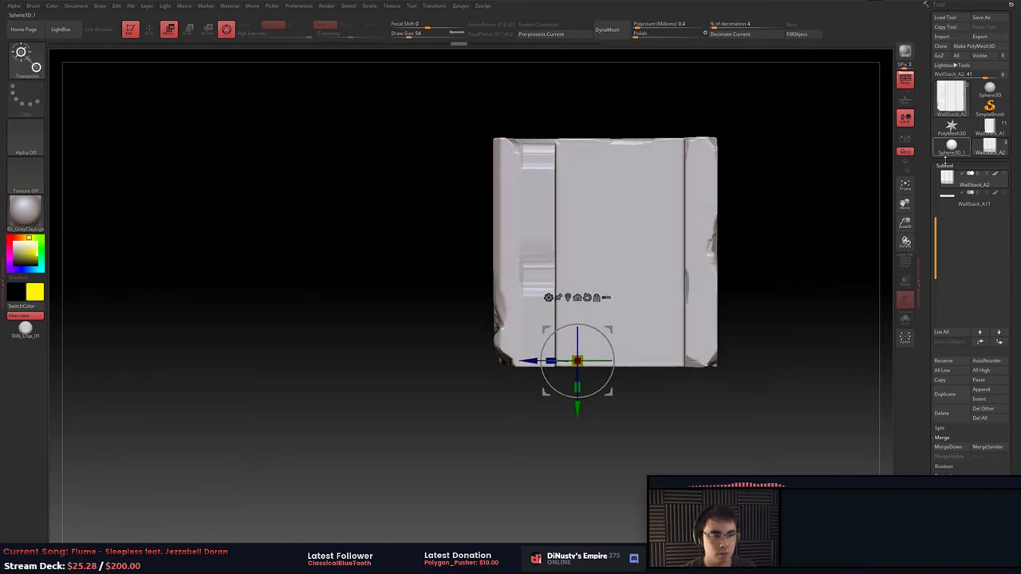
mouse_move(648, 86)
left_mouse_down("ctrl")
mouse_move(695, 295)
mouse_move(695, 416)
left_mouse_up("ctrl")
left_click(760, 379, "ctrl")
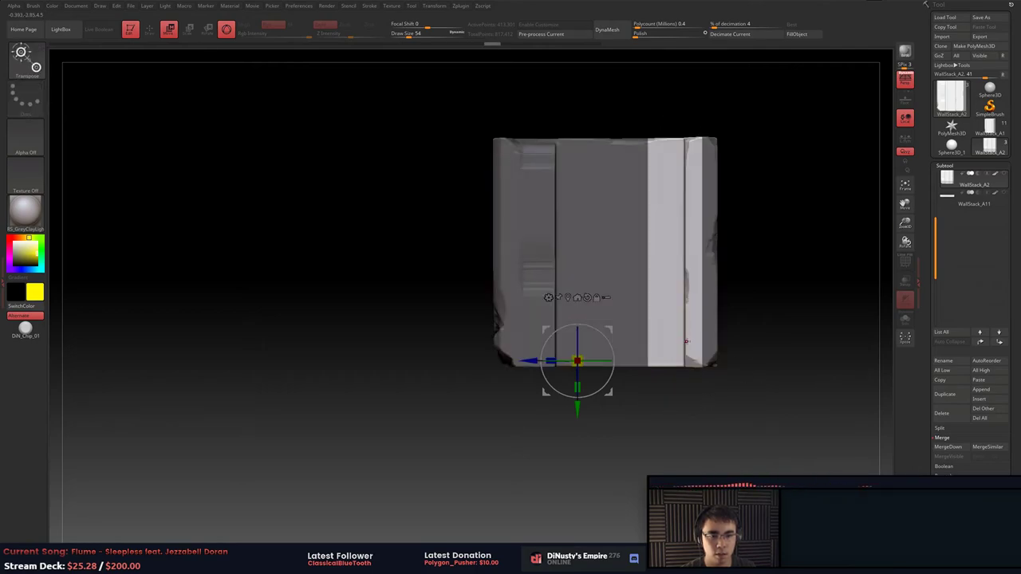
left_click_drag(551, 361, 503, 361)
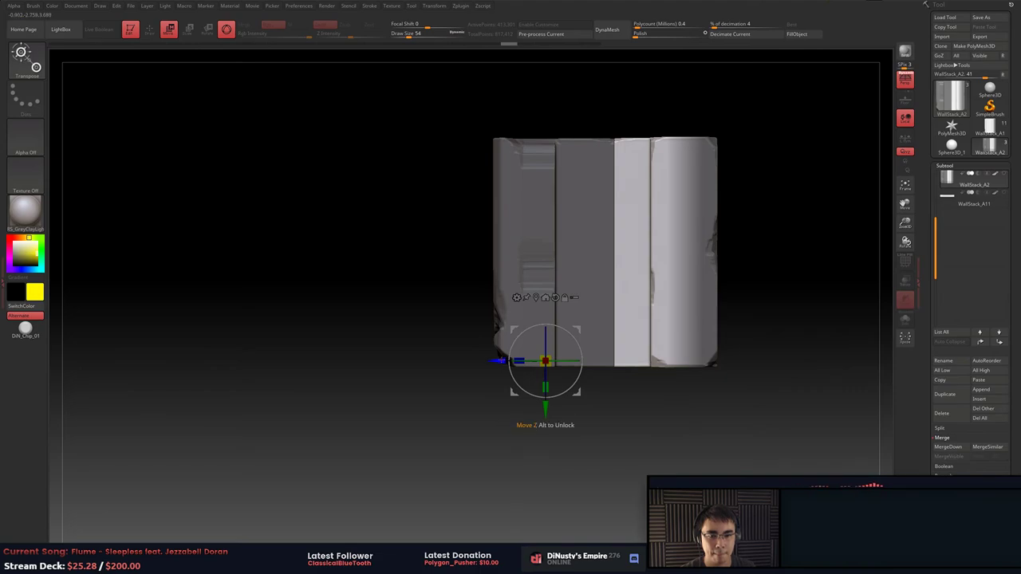
left_click_drag(502, 361, 478, 361)
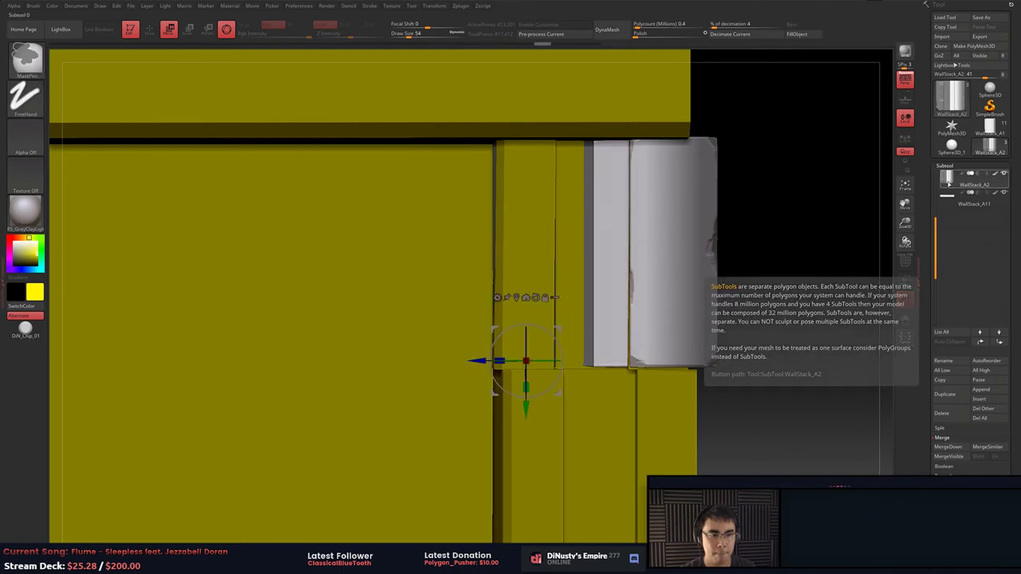
Isolate the pillar block to examine its widened right slab from above, and compare it with the yellow blockout.
left_click(1005, 173)
mouse_move(810, 205)
left_mouse_down()
mouse_move(803, 240)
mouse_move(761, 292)
left_mouse_up()
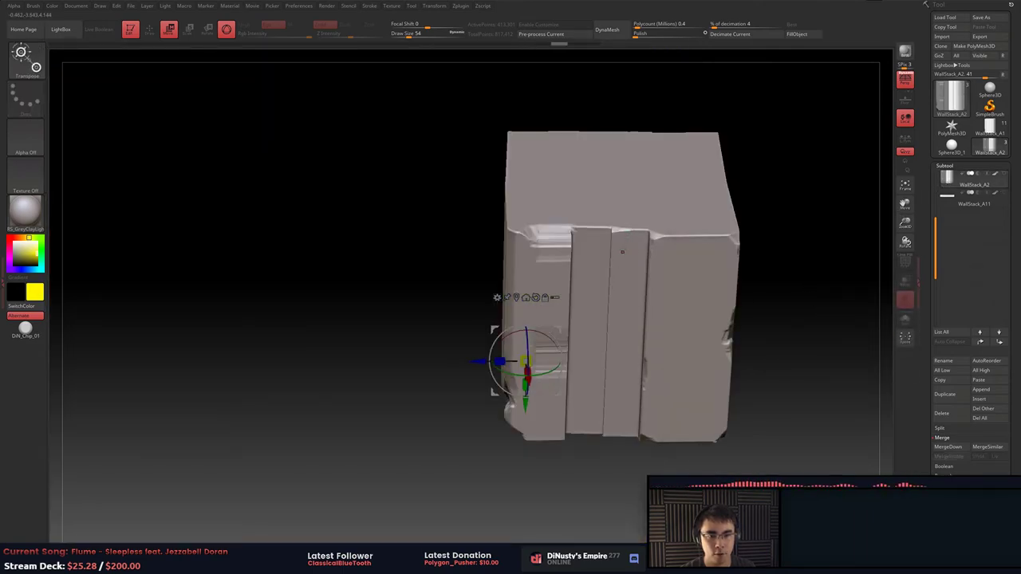
left_click_drag(622, 252, 832, 209)
left_click(1004, 173)
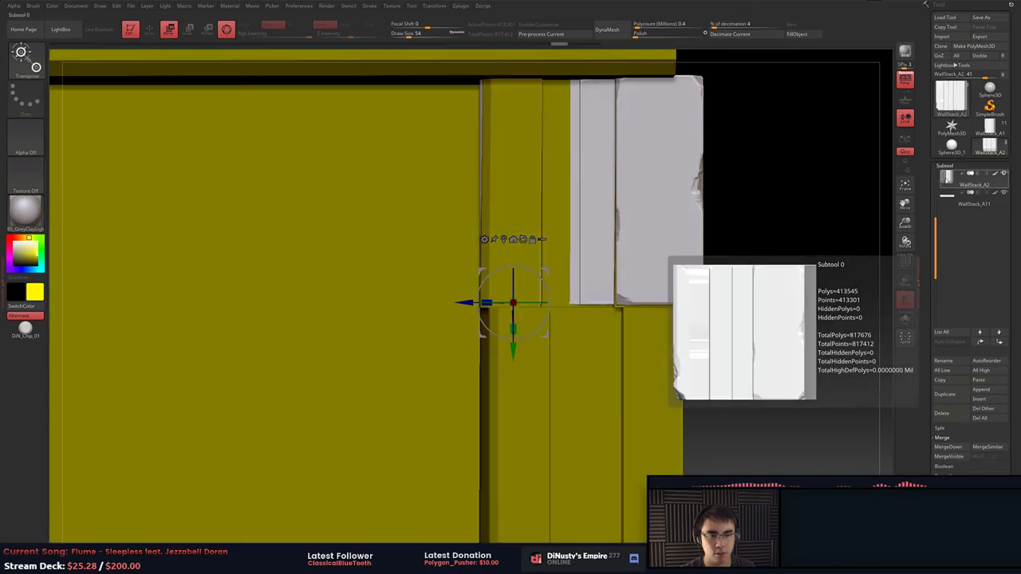
left_click_drag(753, 208, 751, 244, "alt")
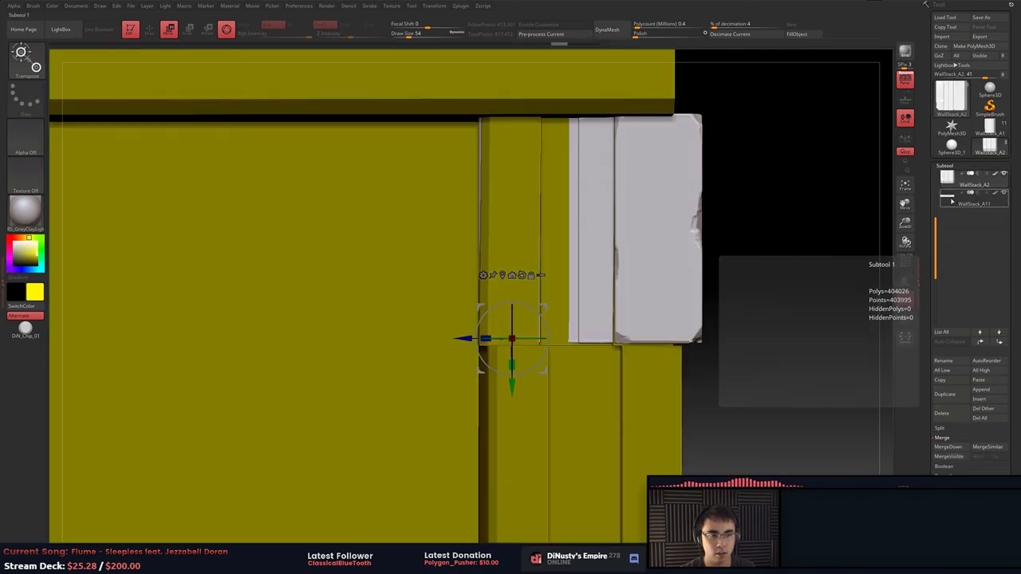
left_click(951, 201)
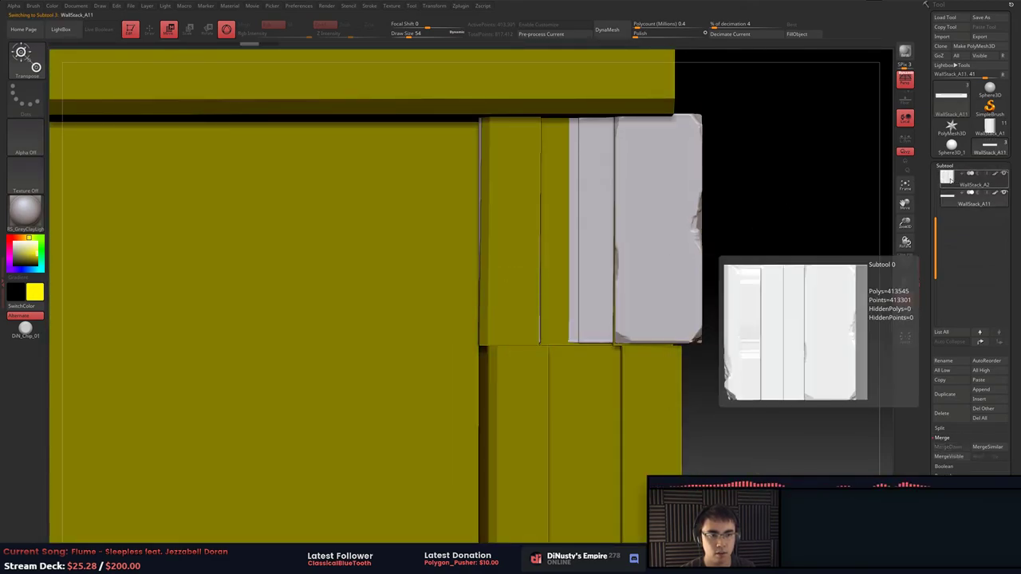
left_click(979, 380)
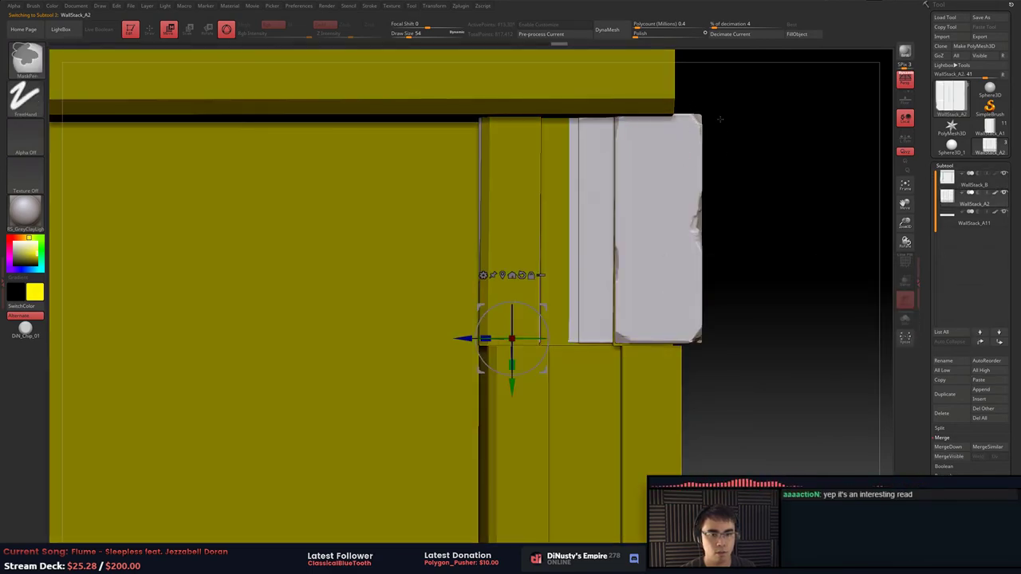
Mask the block up to its right slab and move the slab's unmasked outer side left to narrow the block.
mouse_move(651, 92)
left_mouse_down("ctrl")
mouse_move(684, 89)
mouse_move(582, 229)
mouse_move(565, 319)
mouse_move(547, 295)
mouse_move(423, 392)
left_mouse_up("ctrl")
key("ctrl+z")
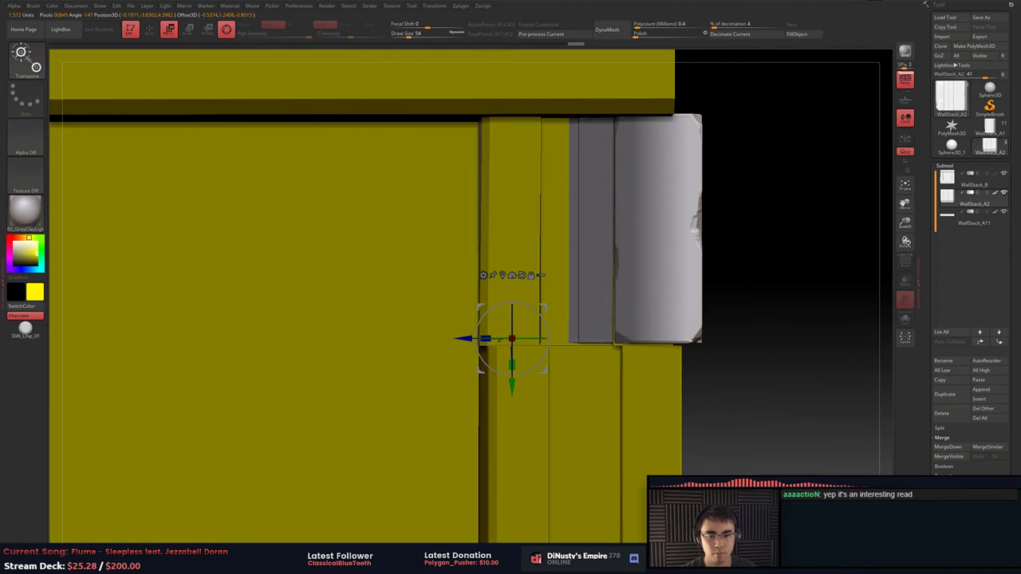
mouse_move(464, 339)
left_mouse_down()
mouse_move(429, 339)
mouse_move(438, 339)
left_mouse_up()
key("q")
mouse_move(706, 276)
left_mouse_down("ctrl")
mouse_move(790, 314)
mouse_move(759, 298)
mouse_move(714, 302)
left_mouse_up("ctrl")
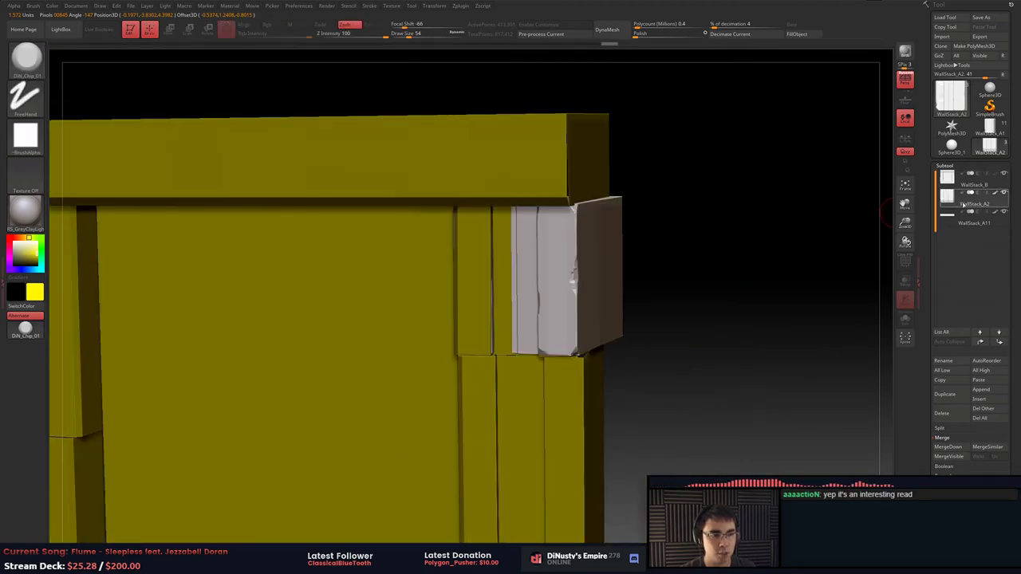
Isolate the WallStack_A2 block, try smoothing its vertical seam, and rebuild the block with DynaMesh.
left_click(1003, 193, "shift")
left_click_drag(865, 227, 796, 295)
mouse_move(570, 150)
left_mouse_down("shift")
mouse_move(600, 148)
mouse_move(596, 134)
left_mouse_up("shift")
key("ctrl+z")
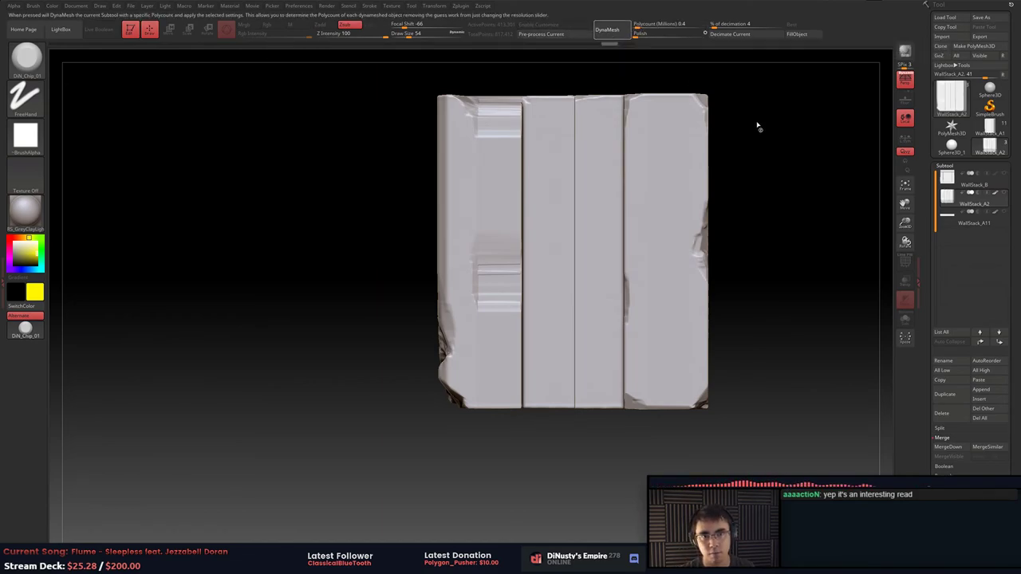
key("ctrl+shift+z")
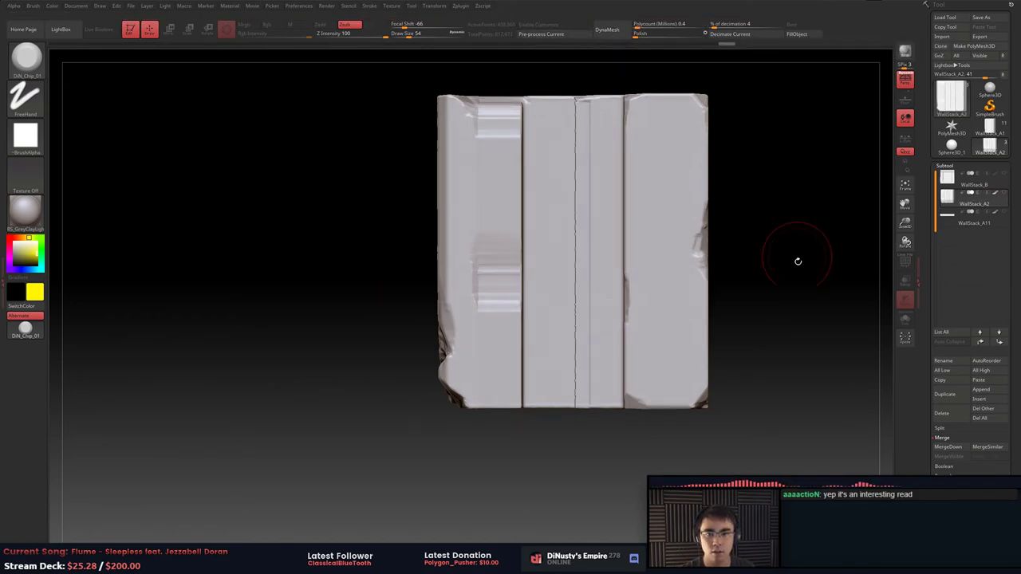
Try to blend the jagged vertical seam in the block's middle slab with smoothing and DiN_Chip_01 brush strokes.
left_click_drag(572, 282, 577, 241, "shift")
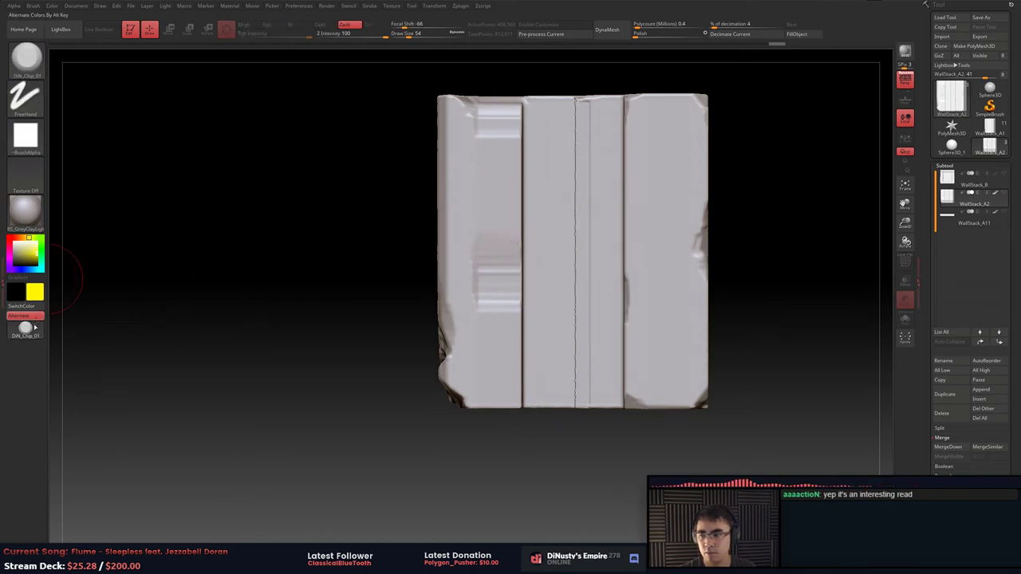
left_click(28, 328)
left_click(31, 332)
left_click(25, 316)
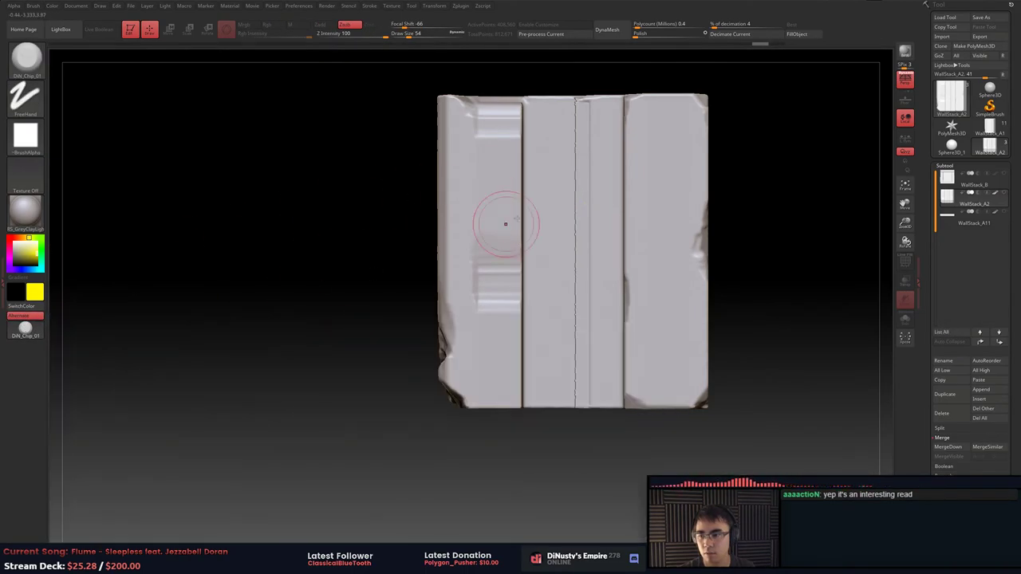
mouse_move(560, 201)
left_mouse_down()
mouse_move(592, 195)
mouse_move(578, 180)
left_mouse_up()
key("ctrl+z")
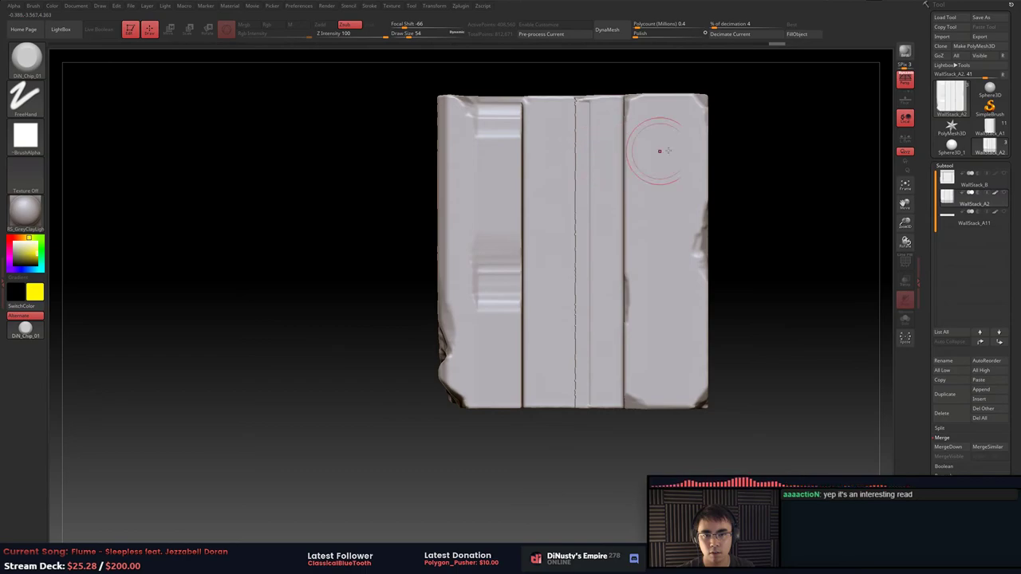
mouse_move(802, 147)
left_mouse_down()
mouse_move(817, 193)
mouse_move(810, 275)
left_mouse_up()
mouse_move(620, 237)
left_mouse_down()
mouse_move(763, 273)
mouse_move(747, 221)
mouse_move(580, 179)
mouse_move(563, 145)
mouse_move(560, 199)
mouse_move(578, 293)
left_mouse_up()
mouse_move(766, 375)
left_mouse_down("shift")
mouse_move(786, 372)
mouse_move(777, 280)
mouse_move(777, 331)
mouse_move(723, 376)
mouse_move(708, 316)
mouse_move(713, 365)
mouse_move(725, 292)
mouse_move(684, 253)
left_mouse_up("shift")
Undo the seam brushing, the DynaMesh and the right slab edits until the block's middle slab has no seam.
key("ctrl+z")
key("ctrl+z")
key("ctrl+z")
key("ctrl+z")
key("ctrl+z")
key("ctrl+z")
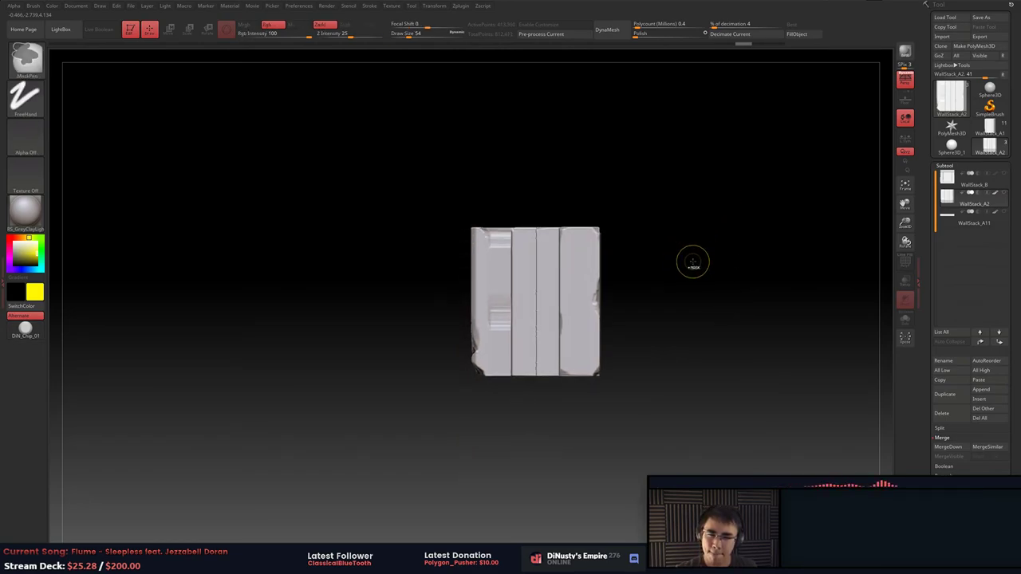
key("ctrl+z")
key("ctrl+z")
key("ctrl+z")
key("ctrl+z")
key("ctrl+z")
key("ctrl+z")
key("ctrl+z")
key("ctrl+z")
key("ctrl+z")
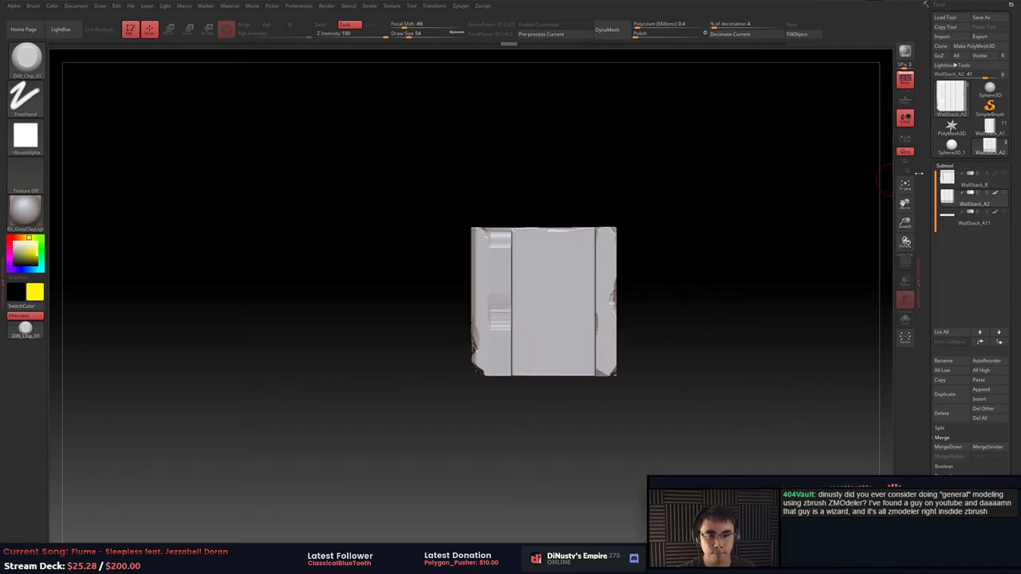
Bring the hidden WallStack_B wall back into view and ready the WallStack_A2 block for moving.
left_click(953, 181)
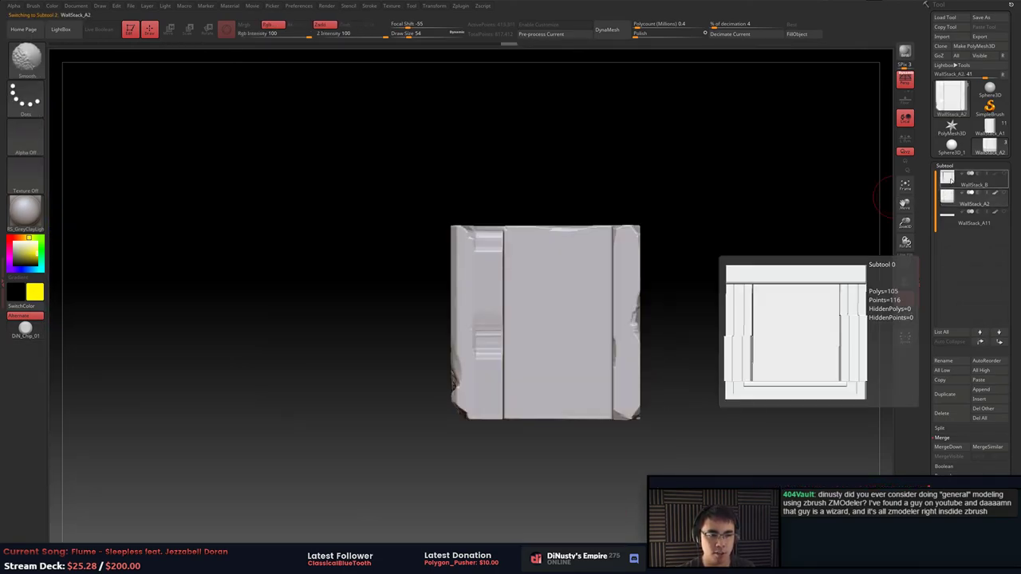
left_click(950, 177)
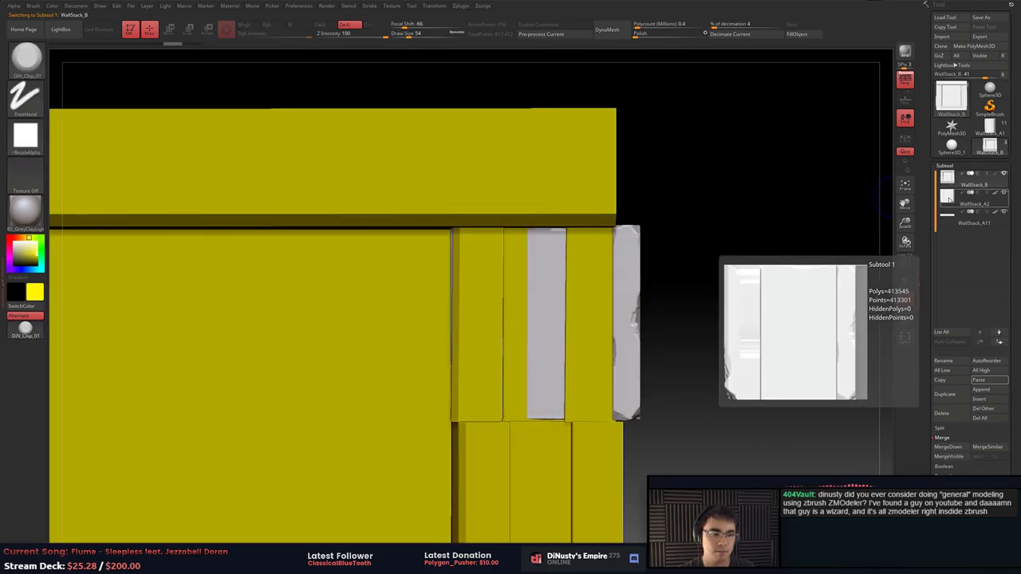
left_click(946, 201)
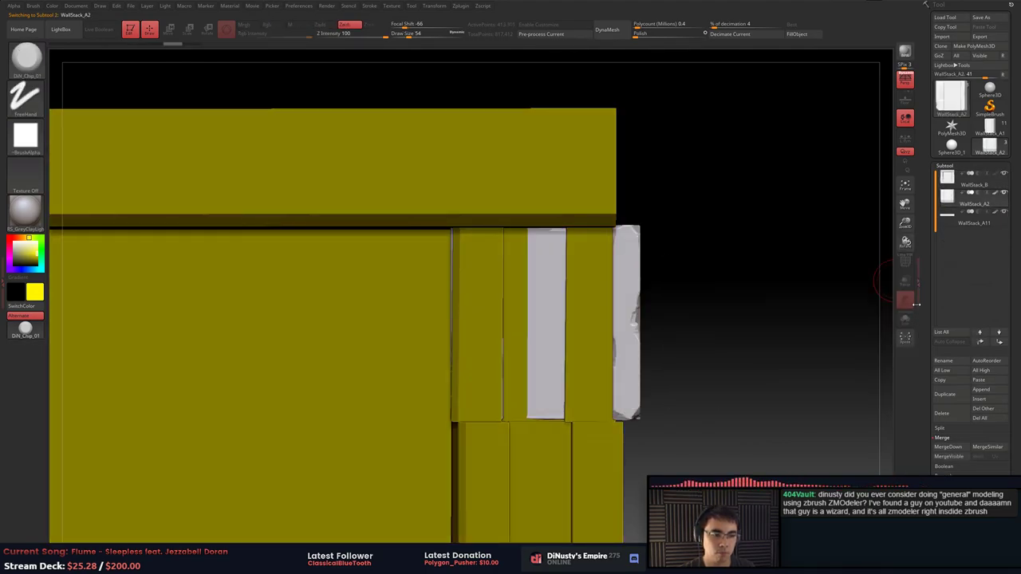
key("w")
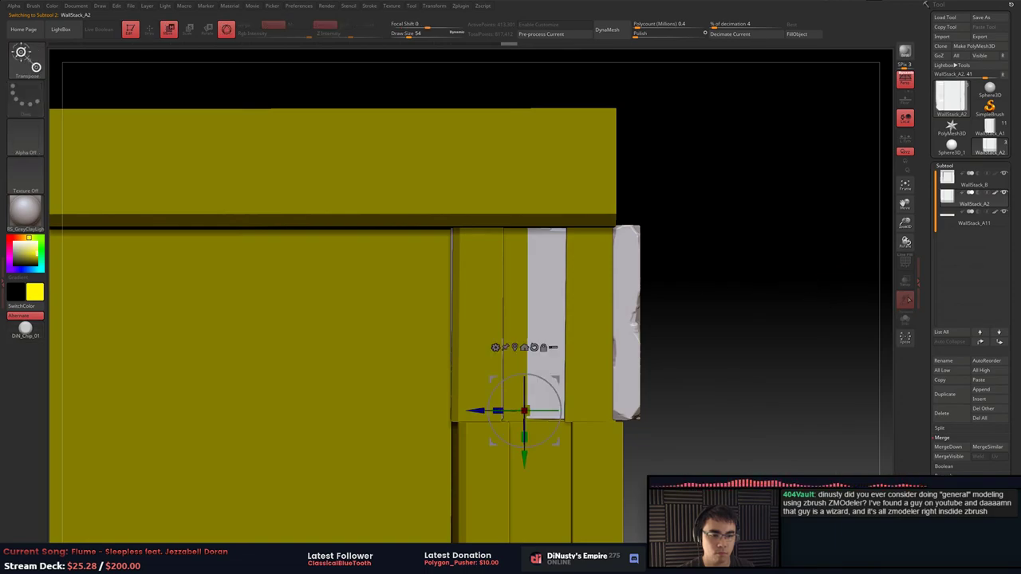
right_click_drag(608, 319, 627, 290, "alt")
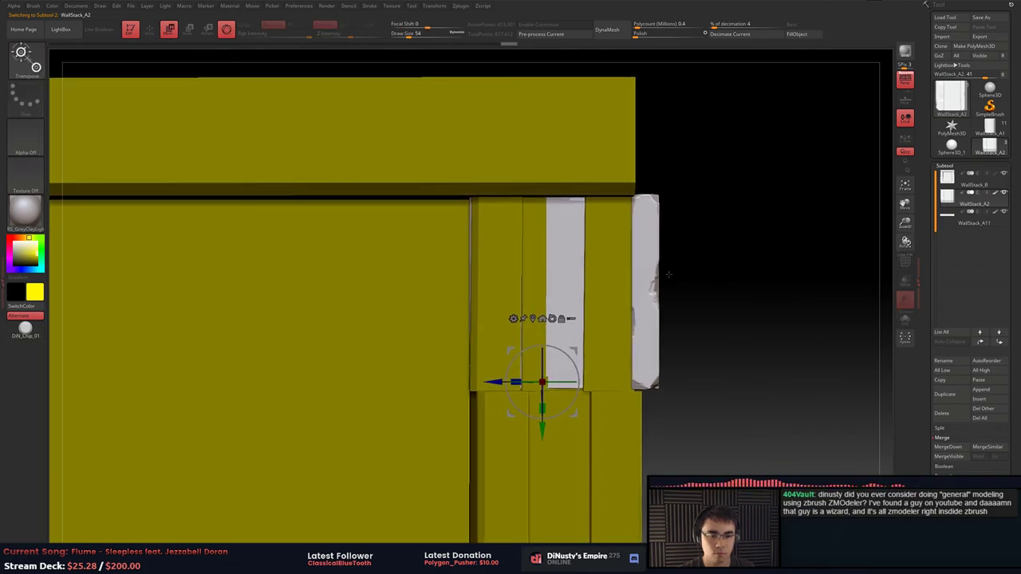
Duplicate the WallStack_A2 block beside the wall and place another copy directly below the first one.
left_click_drag(542, 383, 713, 351)
left_click_drag(745, 319, 770, 325)
key("ctrl+z")
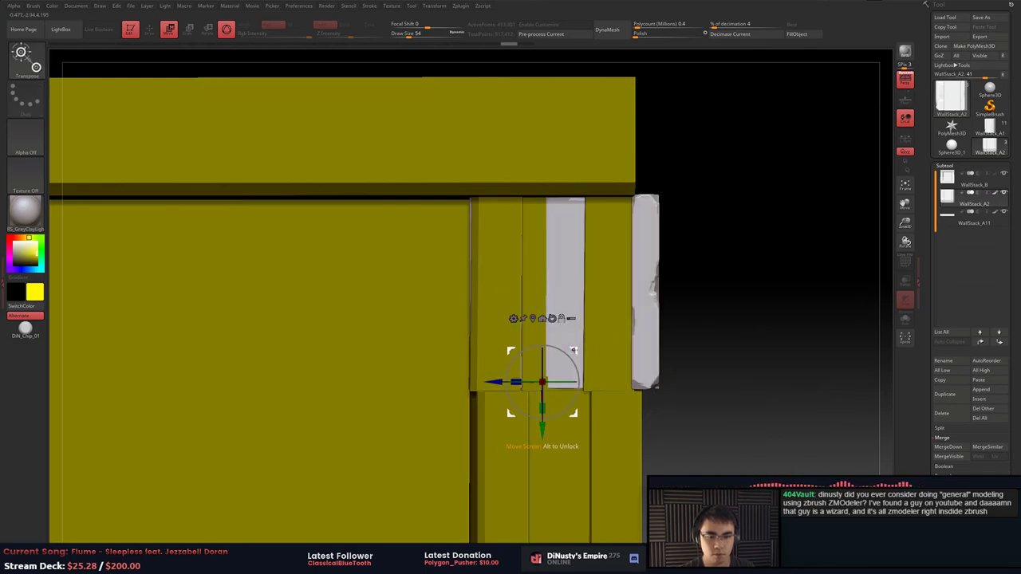
left_click_drag(583, 347, 691, 344, "alt")
left_click_drag(650, 379, 852, 365)
left_click_drag(883, 334, 889, 527, "ctrl")
left_click_drag(764, 452, 733, 400, "alt")
left_click_drag(674, 427, 602, 337, "alt")
Try to straighten and recentre the transform gizmo on the lower block copy by resetting and realigning its orientation.
left_click(705, 407, "alt")
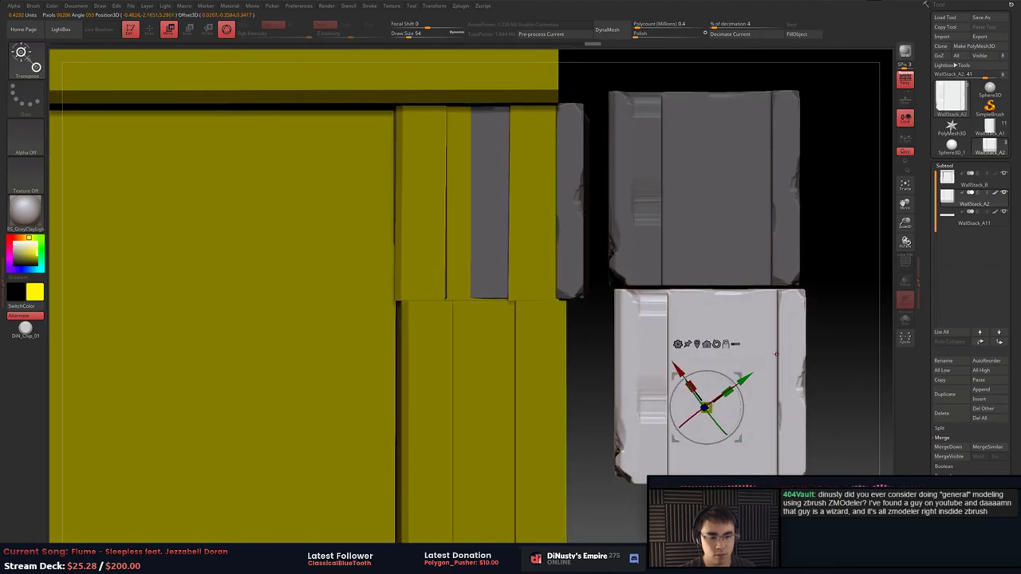
left_click(740, 333, "alt")
left_click(723, 393)
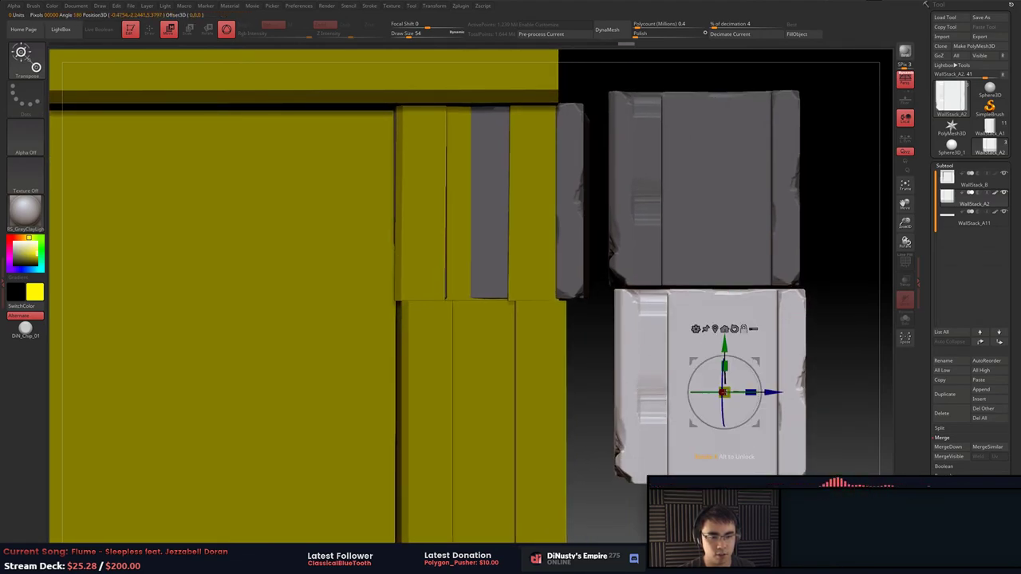
left_click(735, 330)
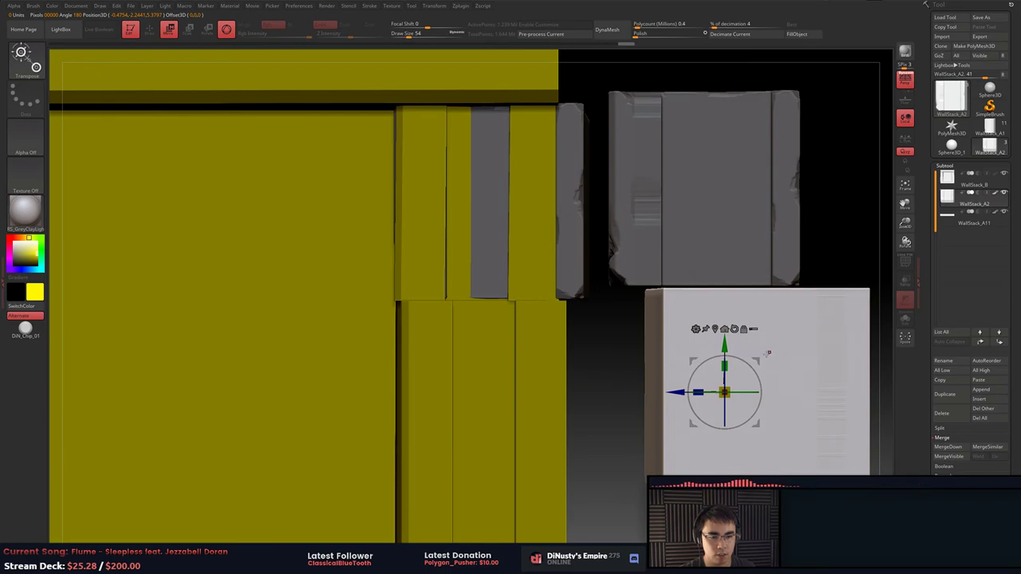
left_click_drag(724, 356, 724, 339)
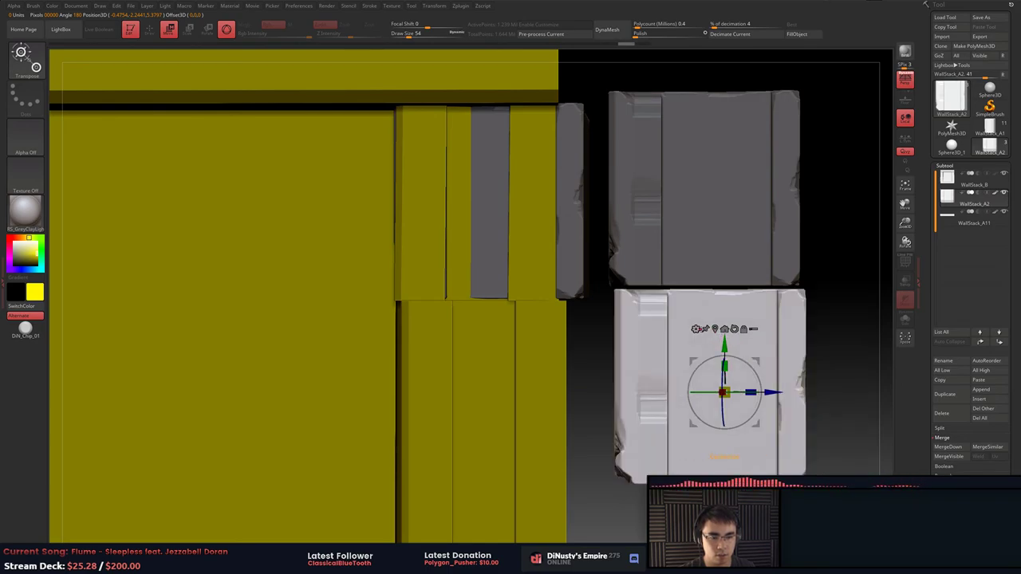
left_click(726, 329)
key("ctrl+z")
left_click(741, 333, "alt")
left_click(706, 407, "alt")
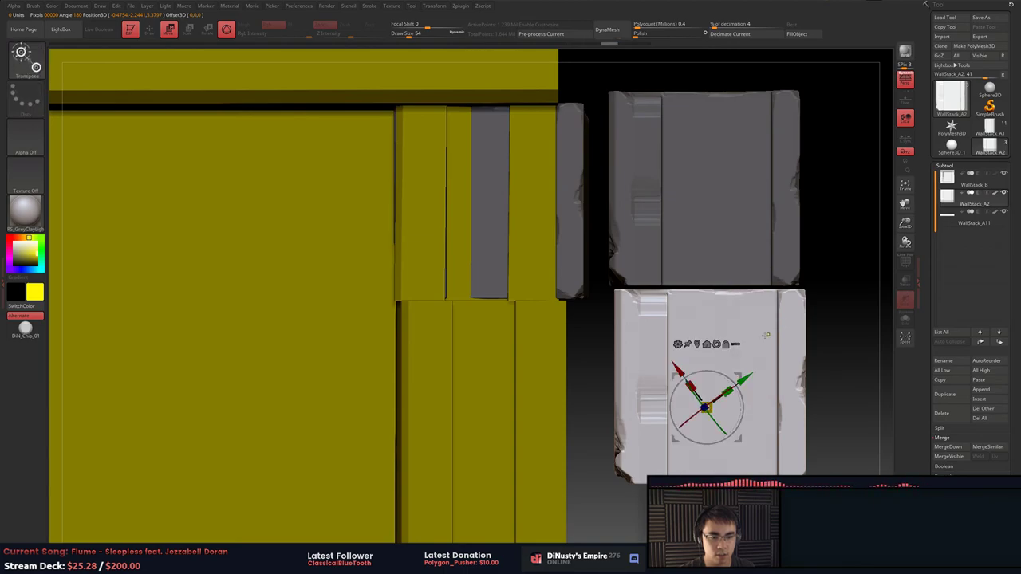
left_click(715, 324, "alt")
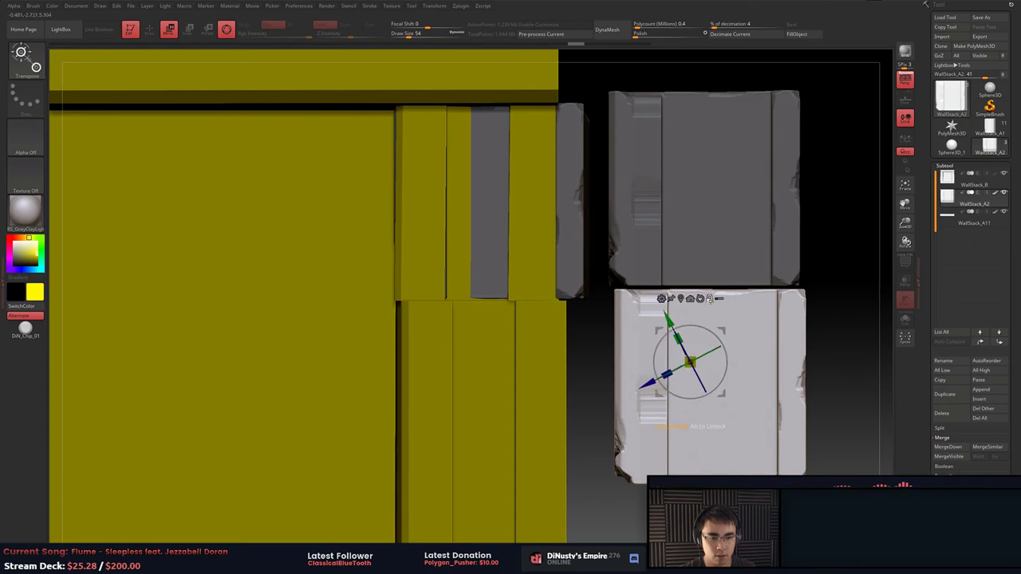
left_click(710, 301)
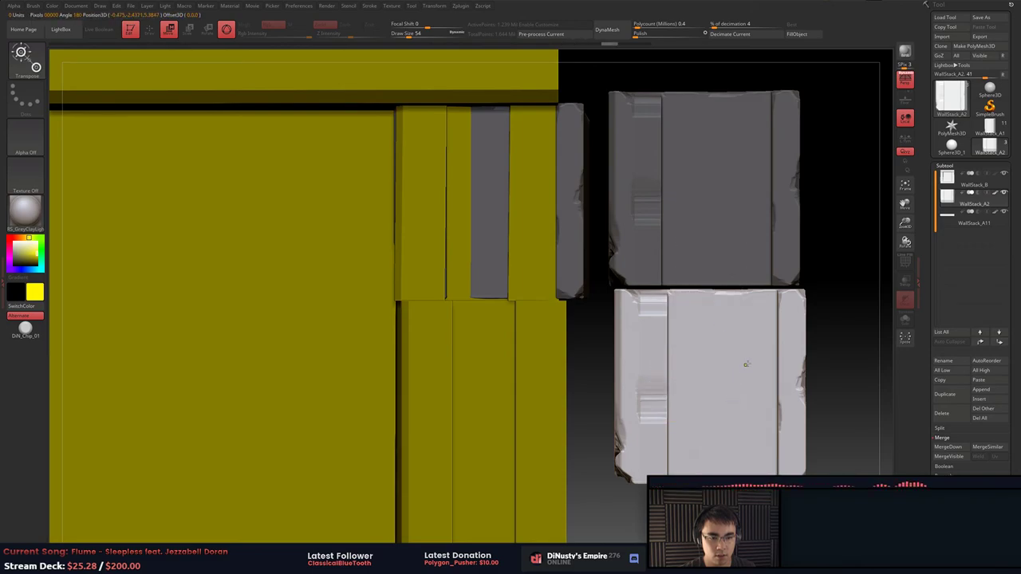
Align the gizmo with the wall's base and bring it to the centre of the lower block copy.
right_click_drag(710, 357, 695, 406, "alt")
right_click_drag(304, 526, 335, 462, "alt")
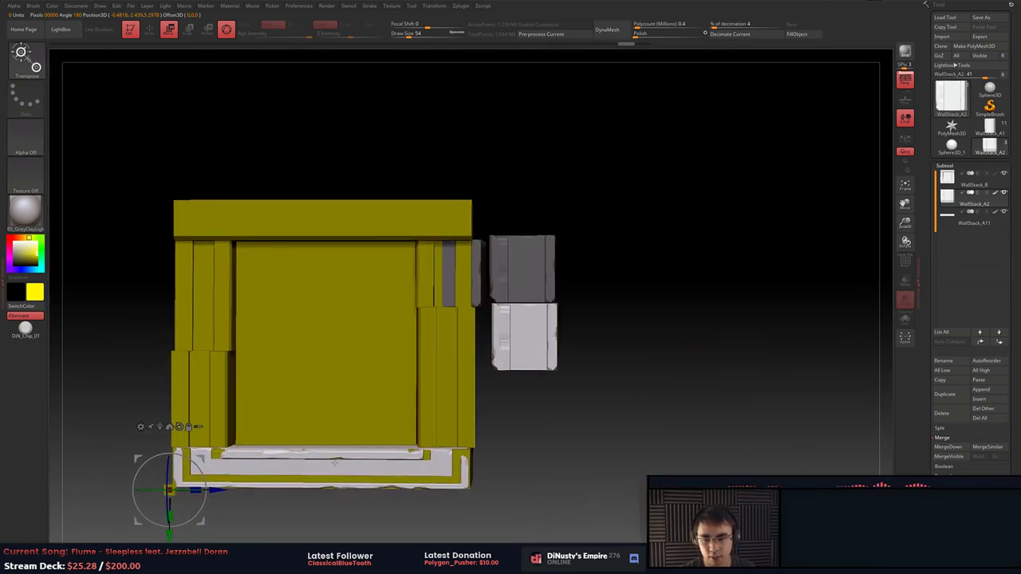
left_click_drag(202, 462, 371, 431, "ctrl")
key("ctrl+z")
left_click_drag(202, 461, 560, 310, "alt")
right_click_drag(689, 364, 620, 397, "alt")
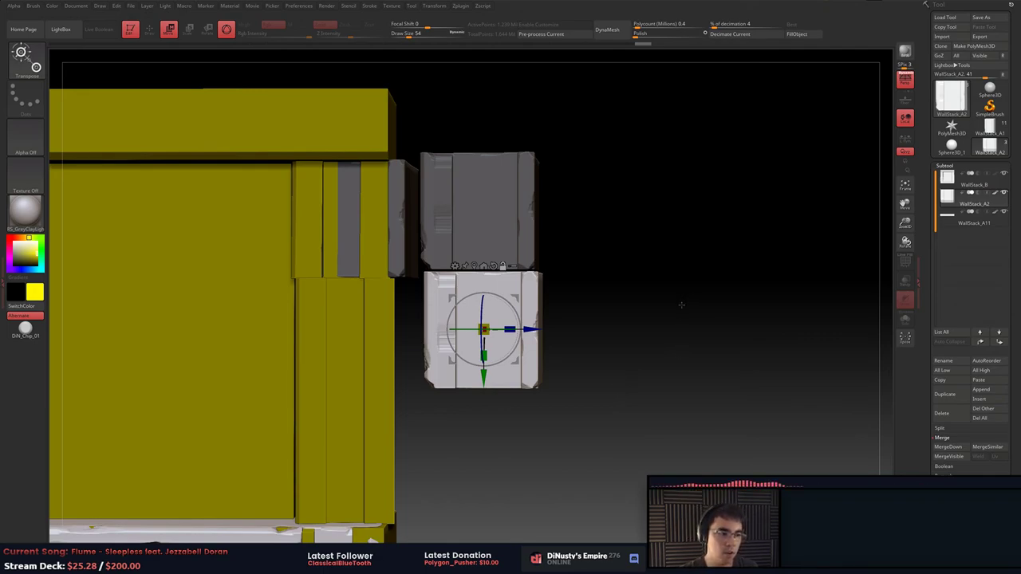
mouse_move(663, 331)
left_mouse_down()
mouse_move(663, 322)
mouse_move(646, 343)
left_mouse_up()
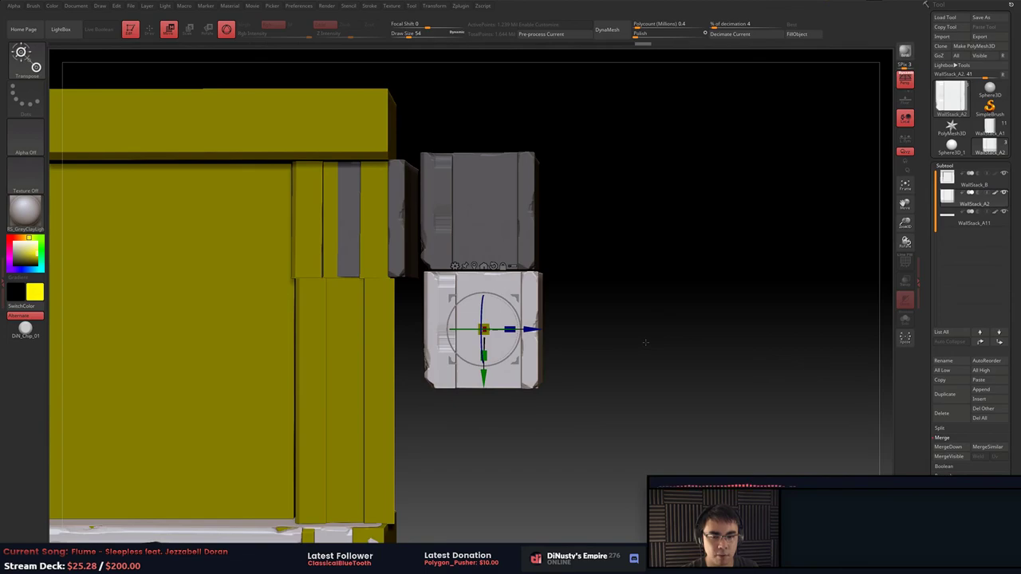
Undo the gizmo adjustments and both block copies until only the original WallStack_A2 block remains.
key("ctrl+z")
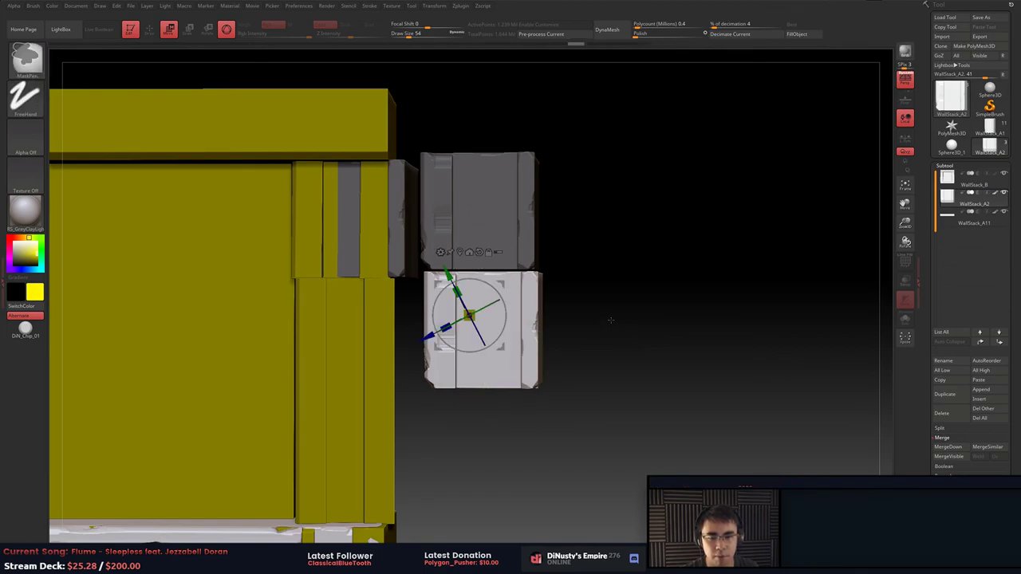
key("ctrl+z")
key("ctrl+z")
key("ctrl+z")
key("ctrl+z")
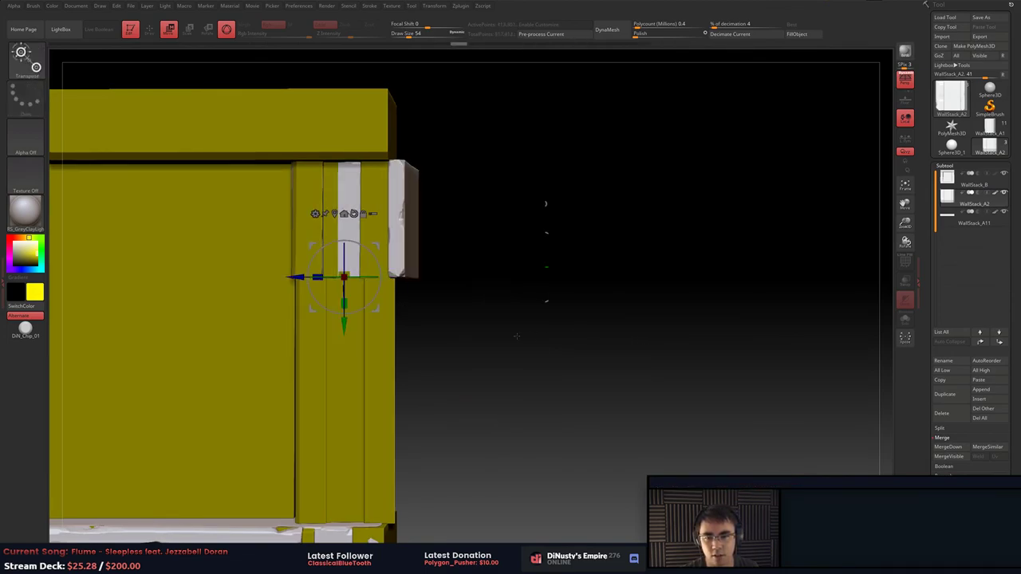
Turn off perspective and frame the WallStack_A2 block at the wall's upper right corner.
left_click_drag(559, 343, 694, 392, "alt")
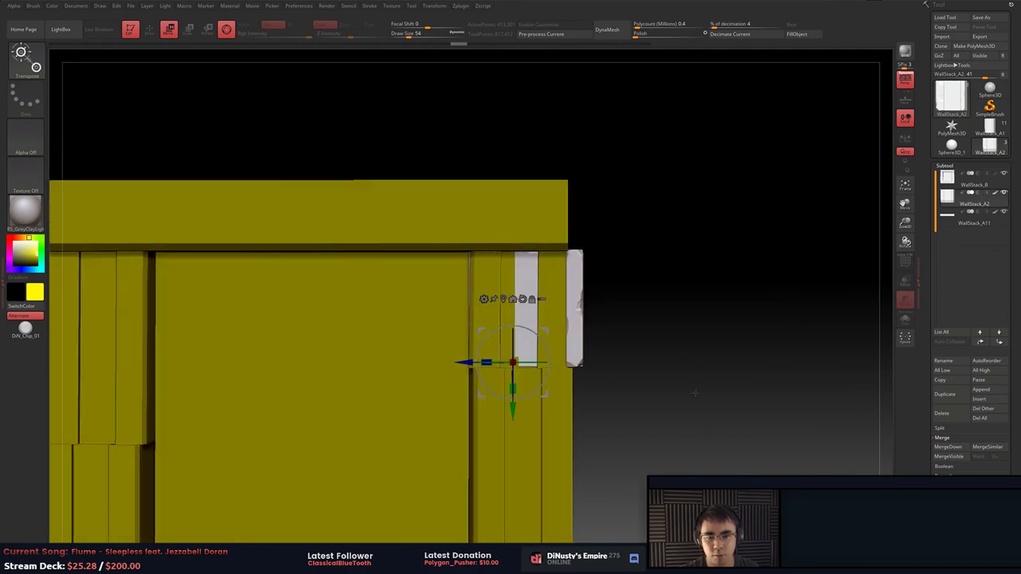
key("p")
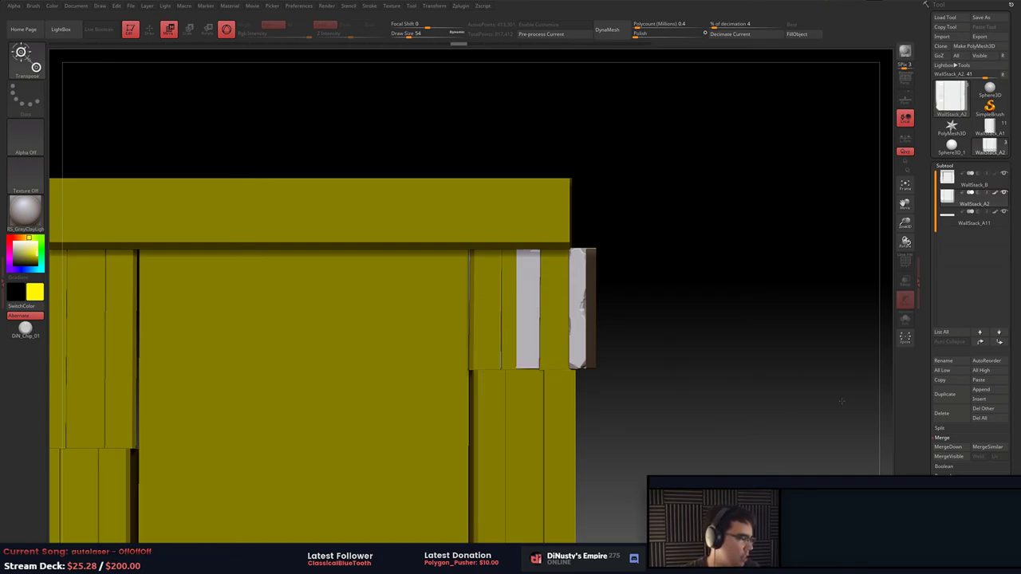
left_click_drag(821, 308, 678, 306, "alt")
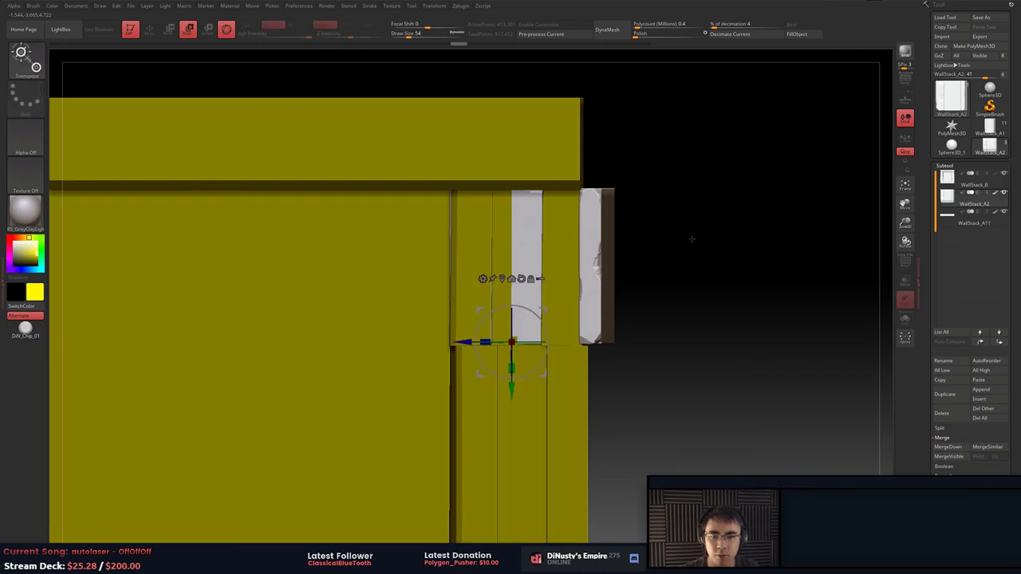
Try to move the WallStack_A2 block horizontally away from the wall, then undo the move.
key("q")
key("w")
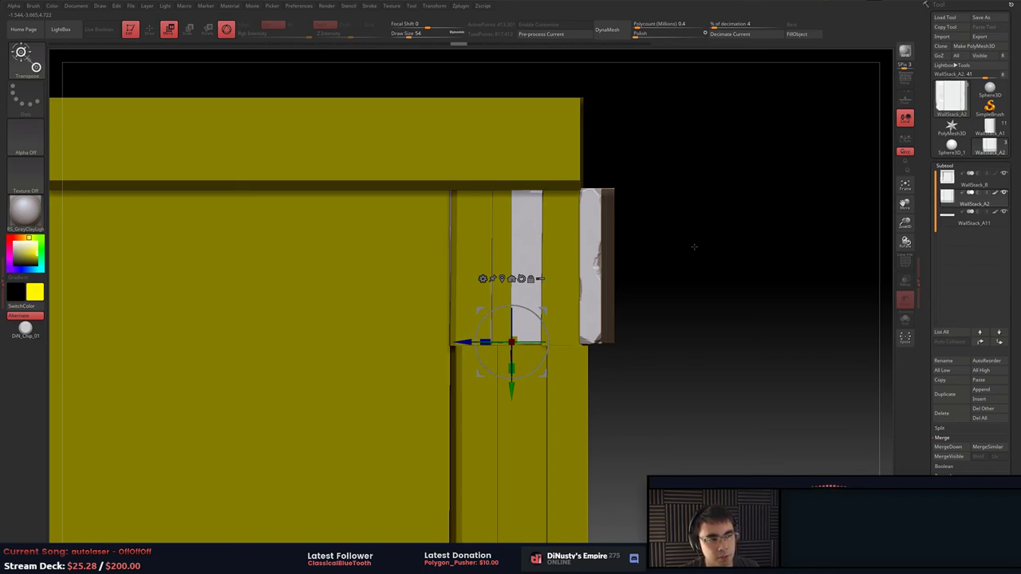
key("e")
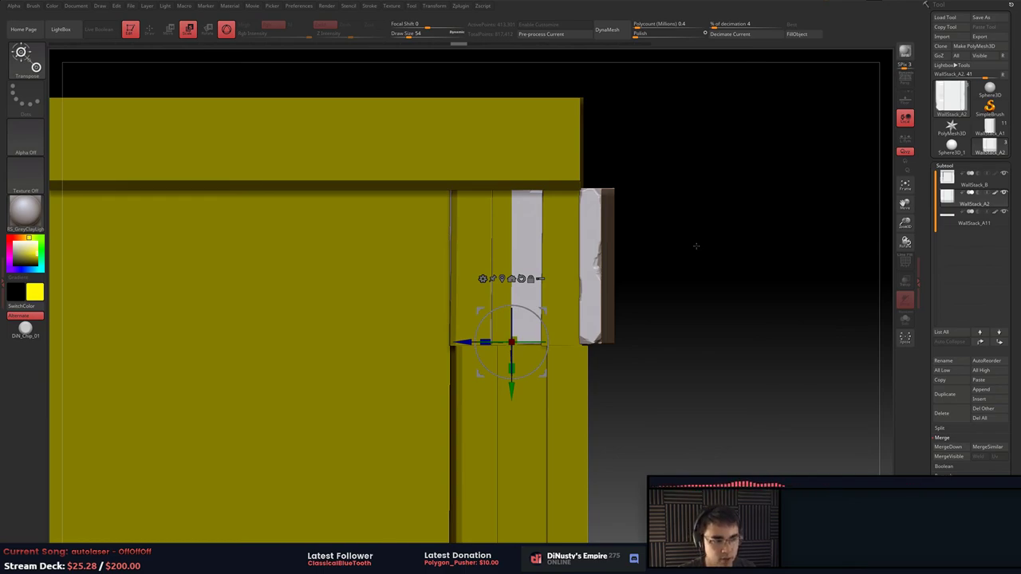
key("r")
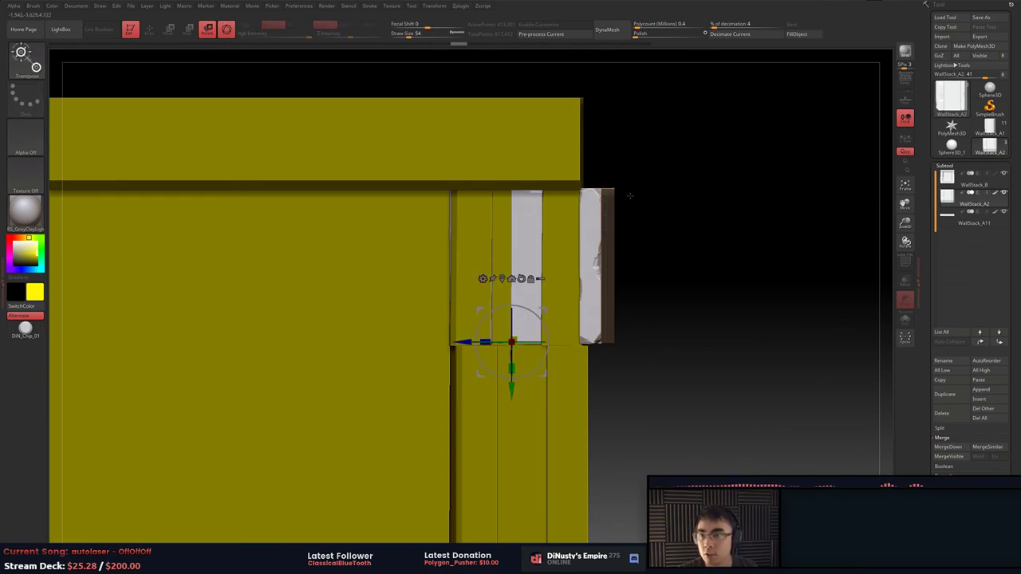
key("w")
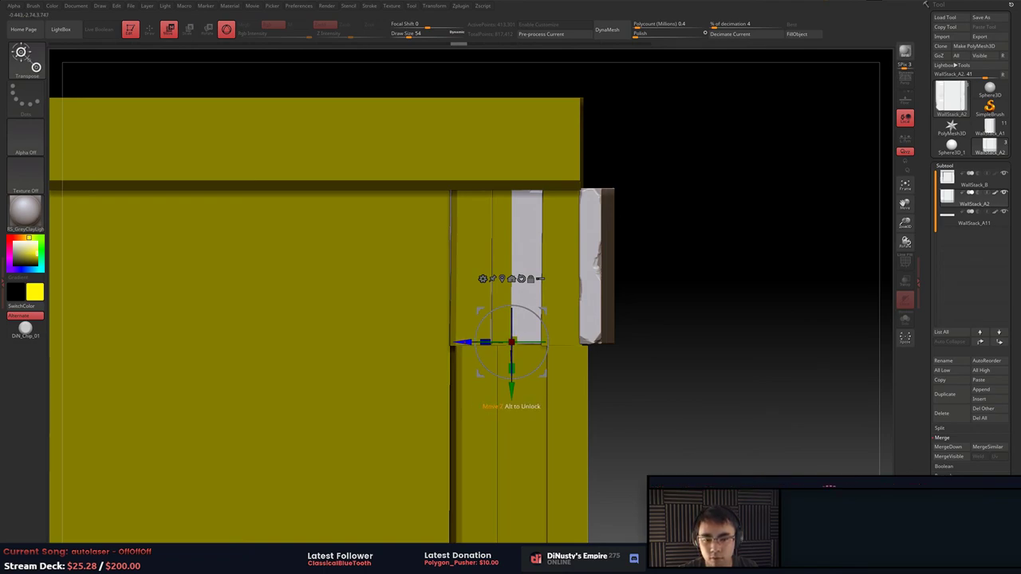
left_click_drag(467, 343, 630, 339)
key("ctrl+z")
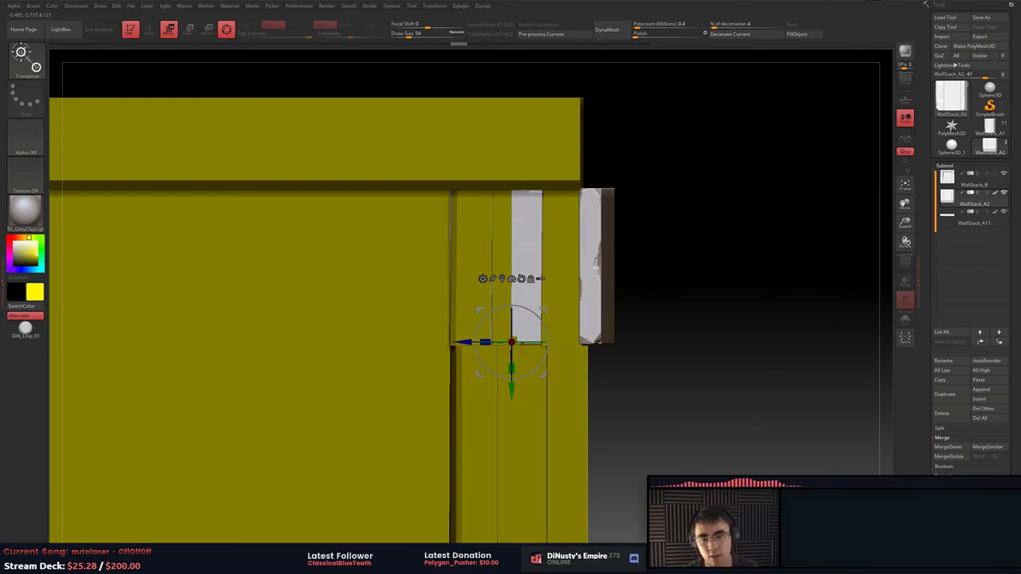
Reposition the transform gizmo onto the outer side face of the WallStack_A2 block.
left_click_drag(544, 311, 631, 269, "alt")
left_click_drag(702, 281, 680, 324)
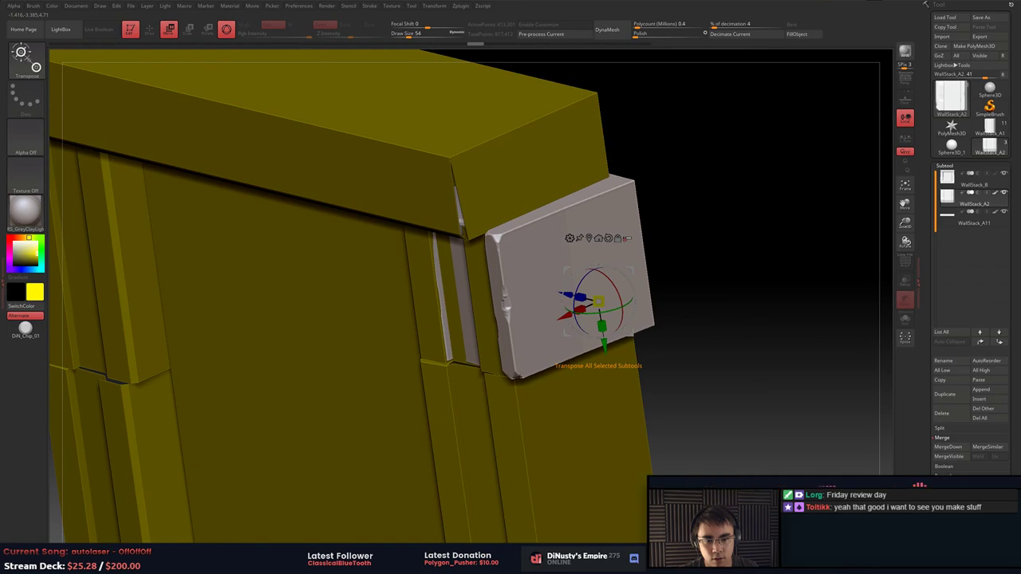
left_click_drag(718, 264, 774, 272)
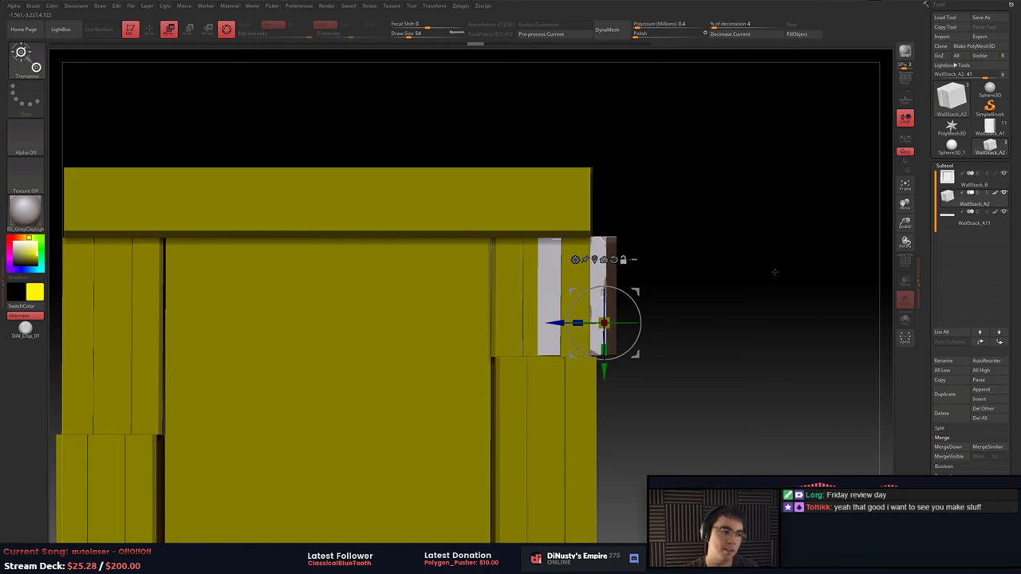
left_click_drag(774, 272, 747, 283)
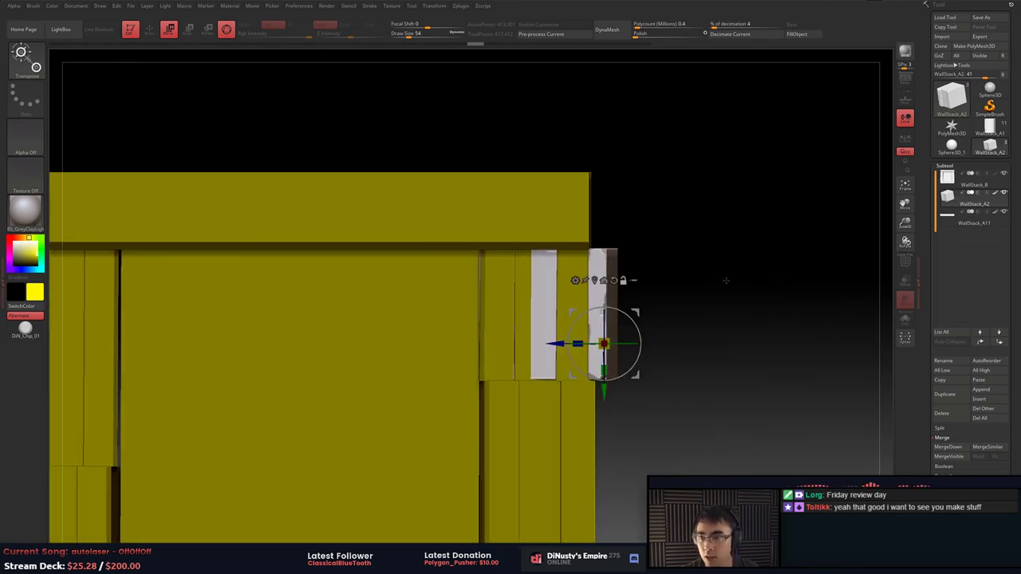